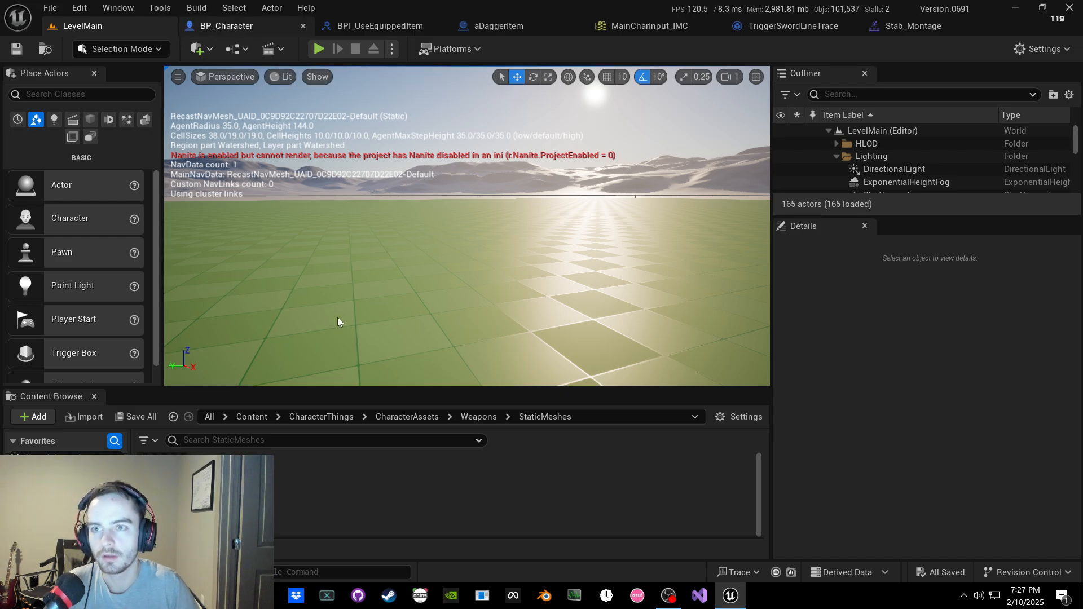
Step: Remove the text "equip slot on player - " from the currenttodo comment in the BP_Character event graph
scroll(343, 320, "down", 5)
right_click_drag(343, 320, 220, 83)
scroll(467, 254, "up", 7)
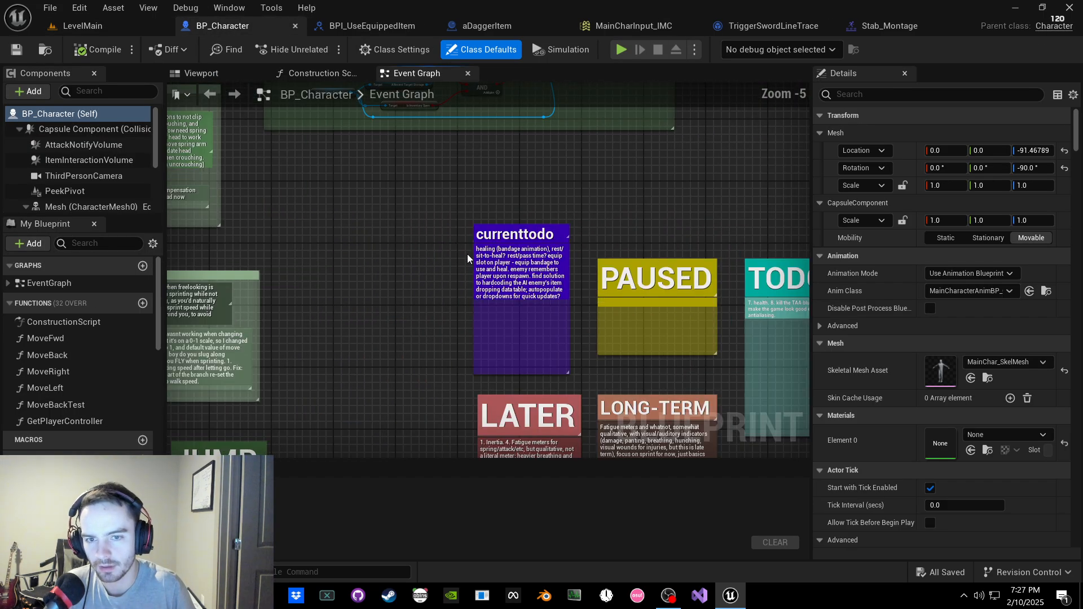
scroll(550, 273, "up", 5)
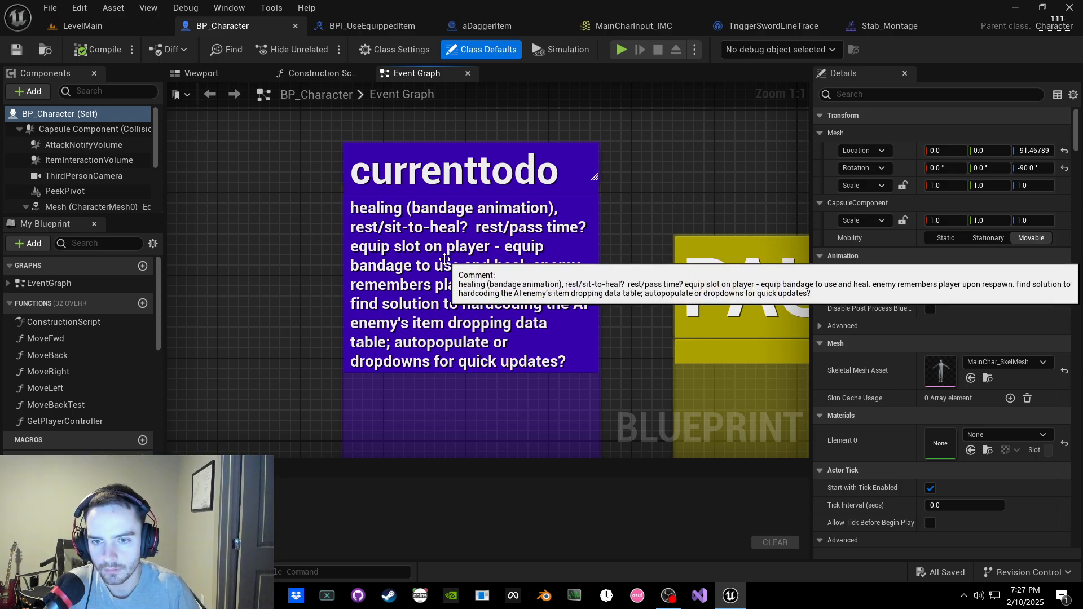
left_click(462, 262)
double_click(462, 262)
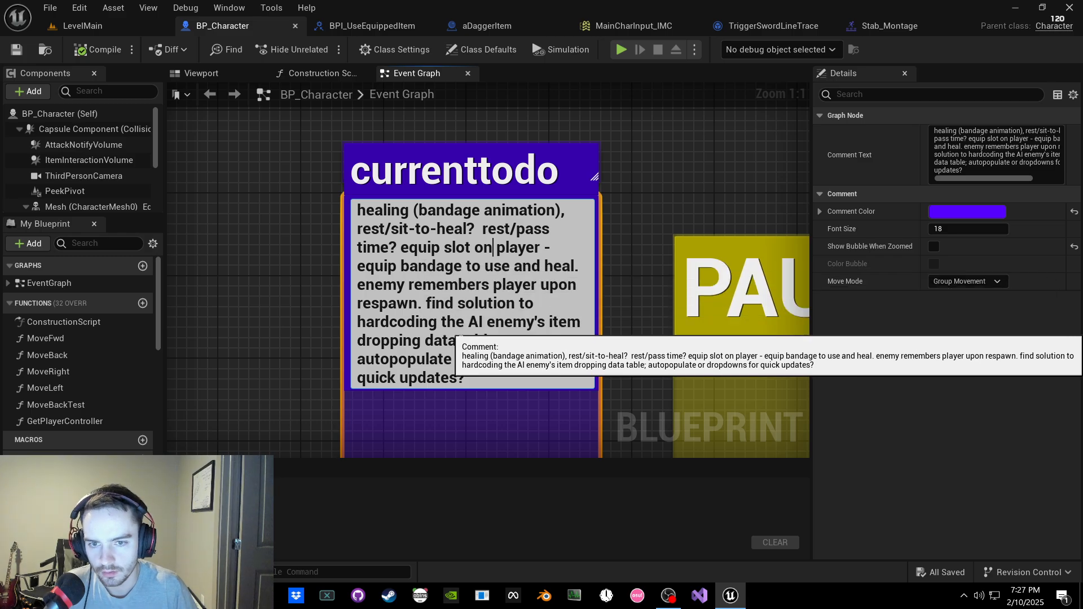
left_click_drag(396, 246, 555, 242)
key("BackSpace")
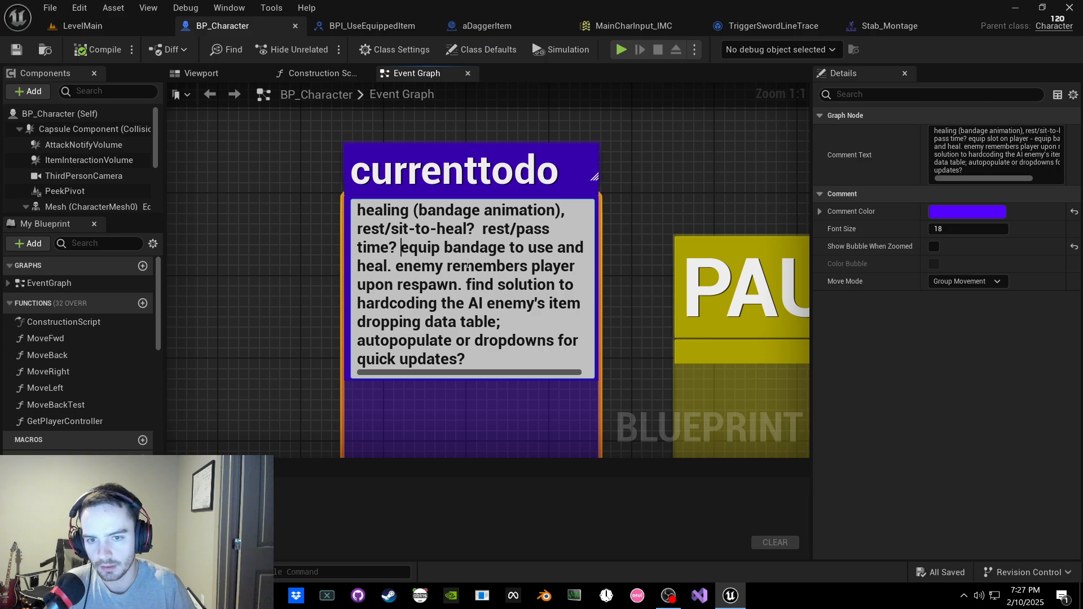
scroll(610, 393, "down", 10)
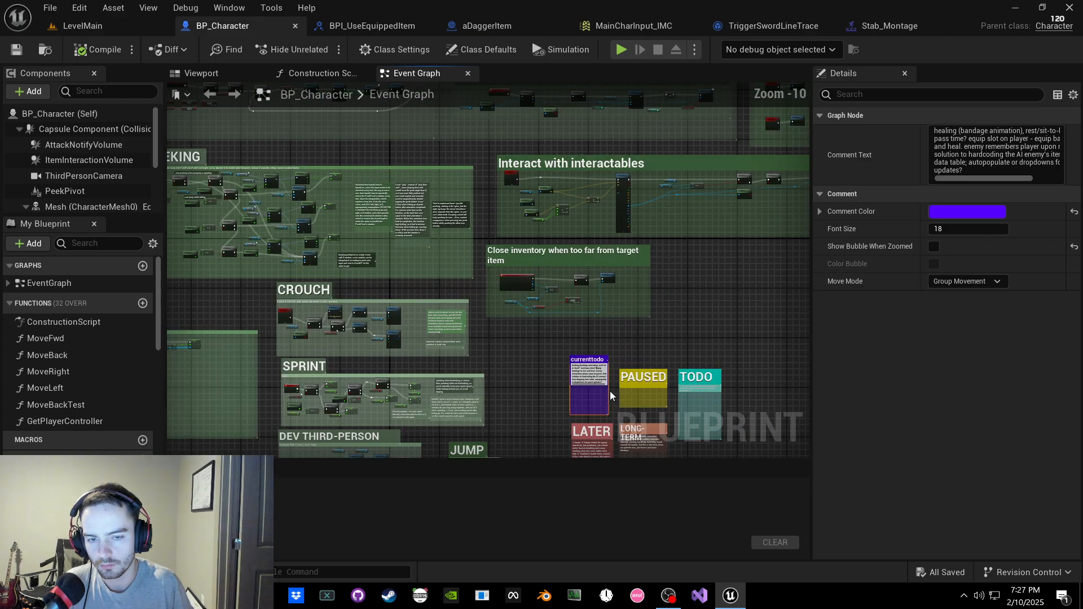
left_click(612, 393)
Step: Add a blank line at the end of the DONE comment and save the blueprint
scroll(615, 399, "down", 2)
right_click_drag(615, 399, 452, 120)
right_click_drag(490, 389, 447, 81)
scroll(473, 353, "up", 8)
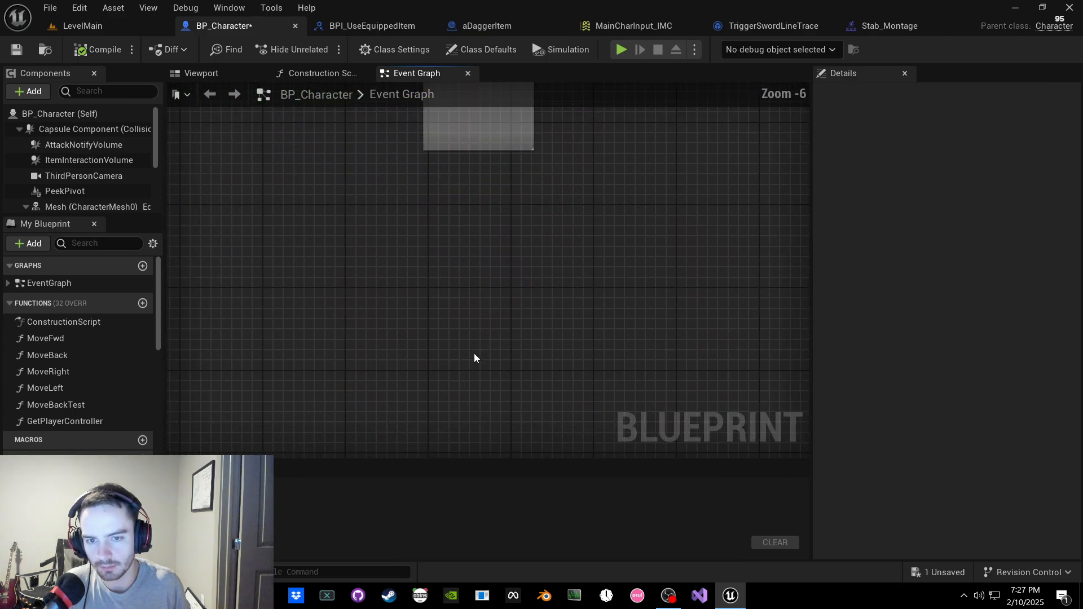
left_click(477, 268)
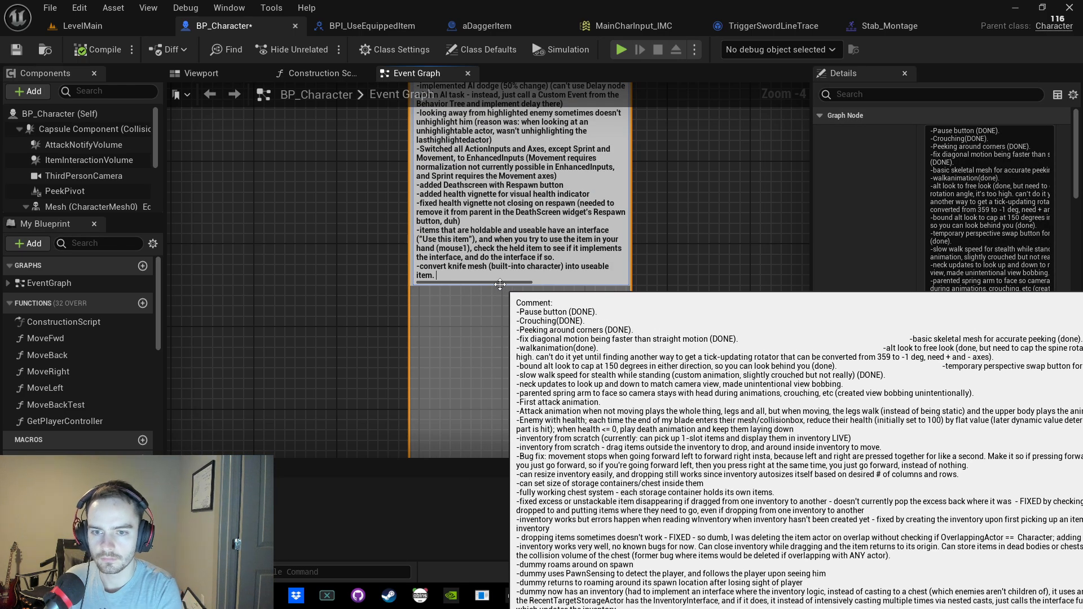
key("shift+Return")
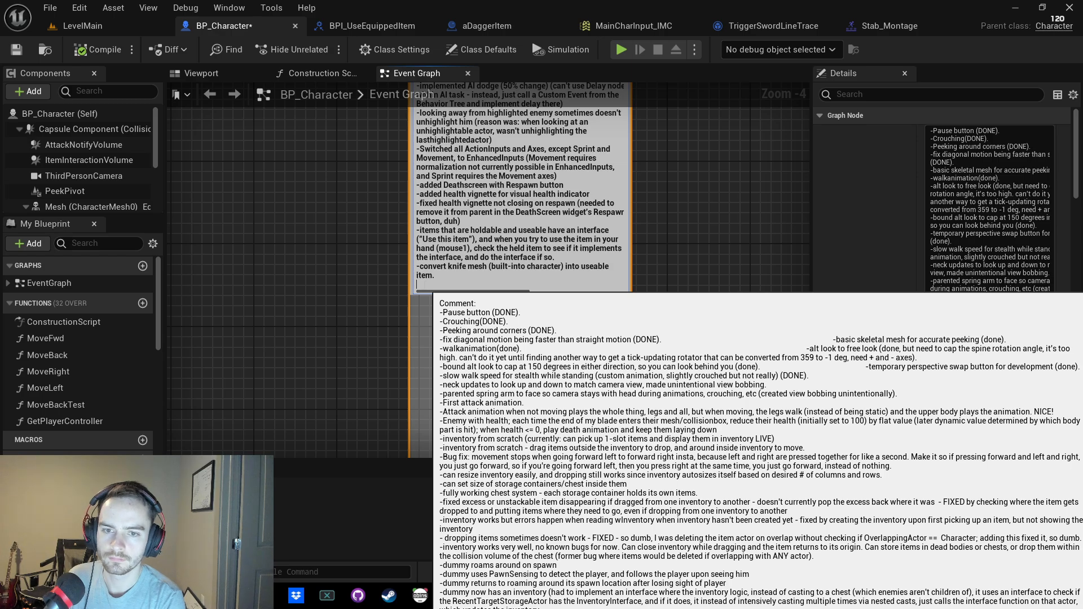
key("Return")
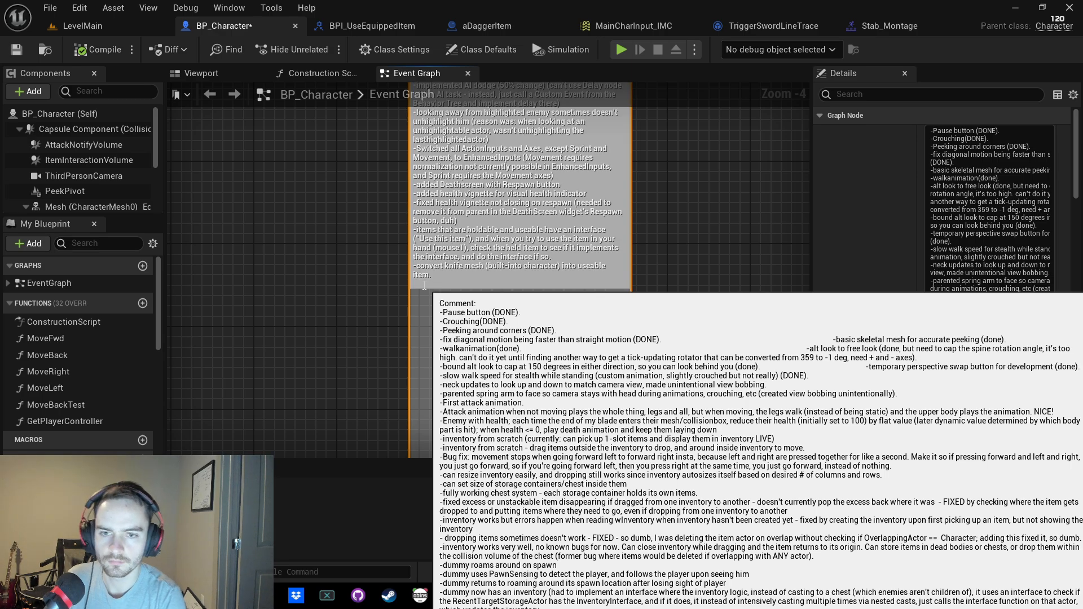
key("ctrl+s")
left_click(363, 281)
Step: Open the Bandage_Item blueprint from CharacterThings > InventorySystem > InventoryItems in the level's project content
right_click_drag(253, 155, 344, 379)
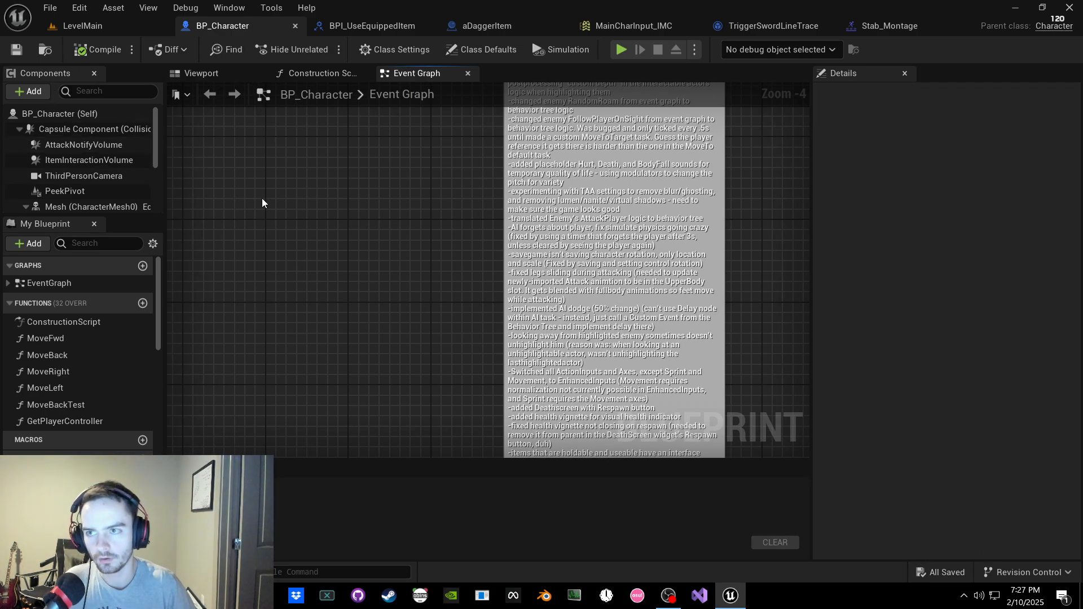
scroll(261, 200, "down", 8)
right_click_drag(310, 231, 452, 458)
right_click_drag(371, 274, 546, 458)
left_click(101, 27)
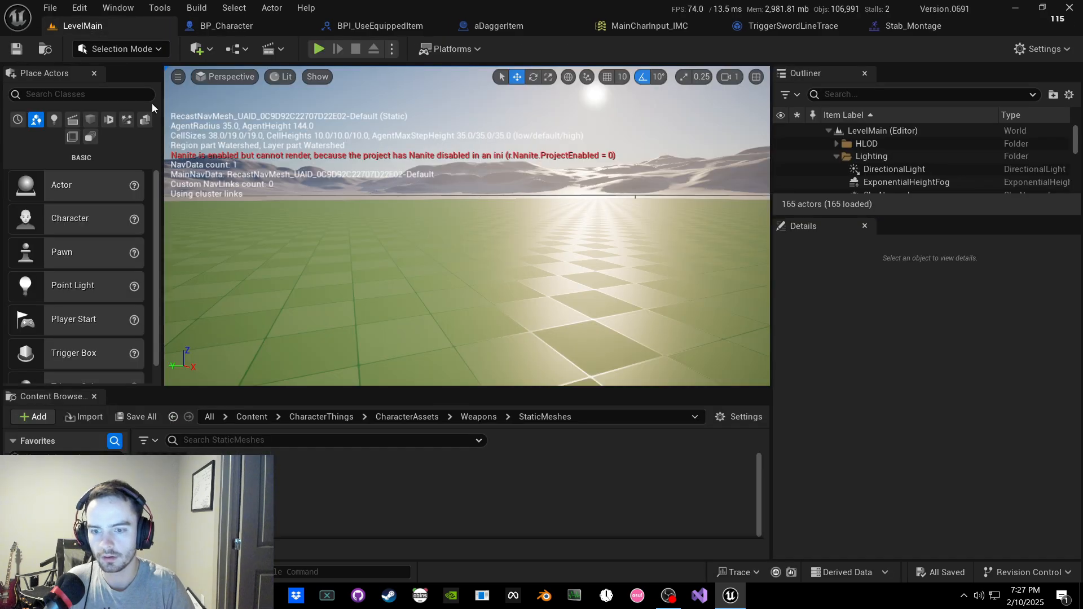
left_click(478, 416)
left_click(406, 416)
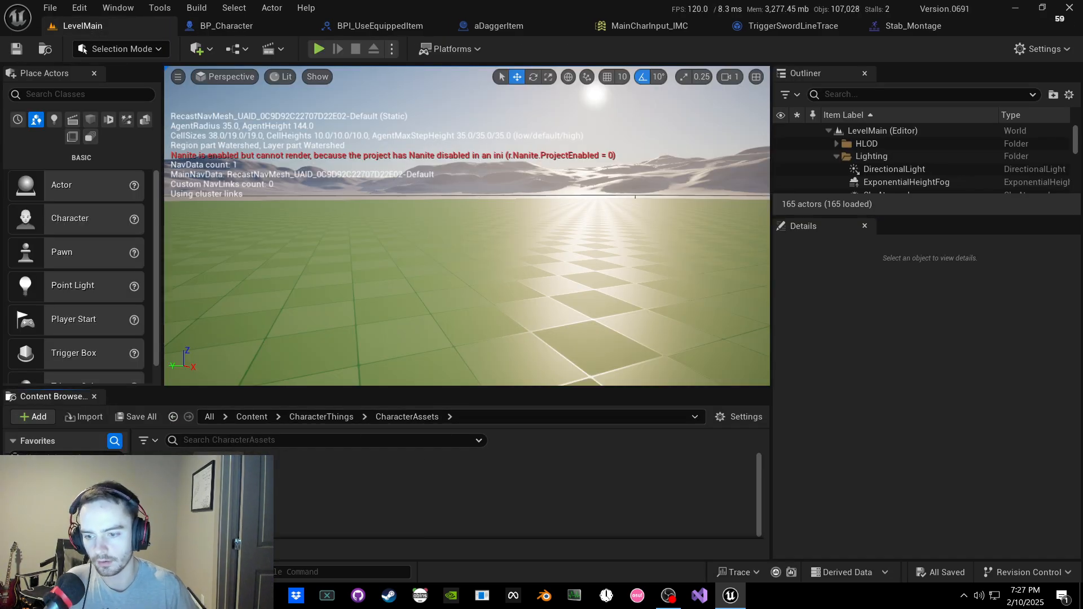
left_click(333, 418)
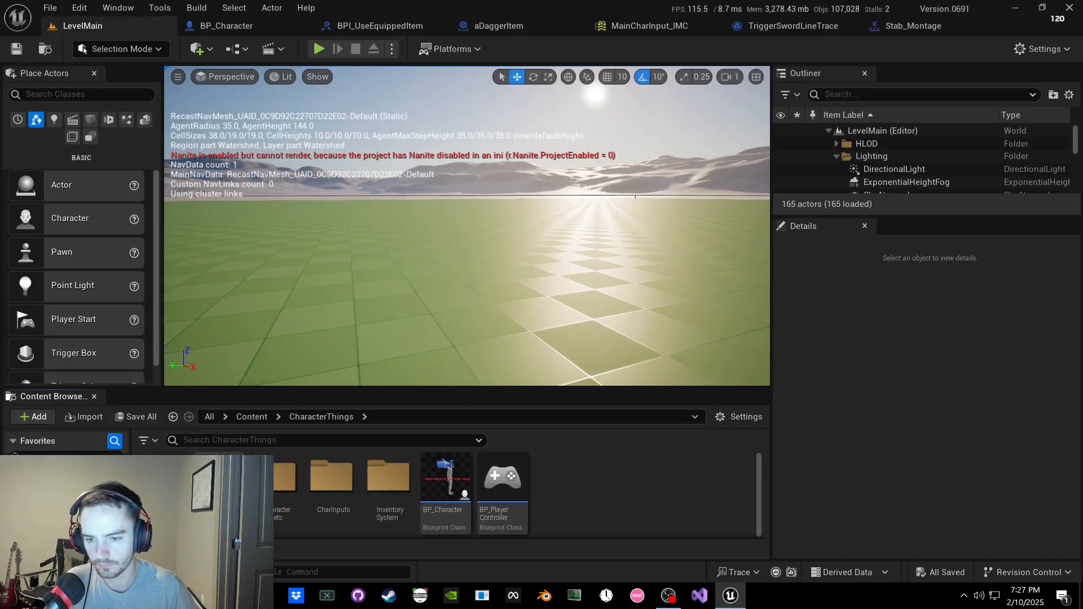
double_click(384, 524)
double_click(219, 502)
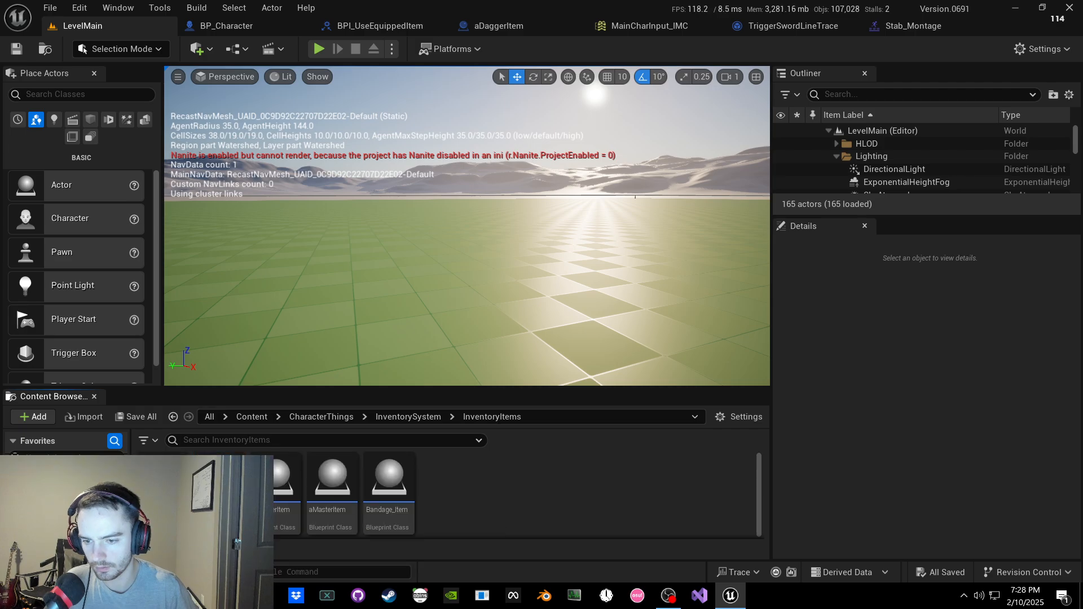
double_click(389, 488)
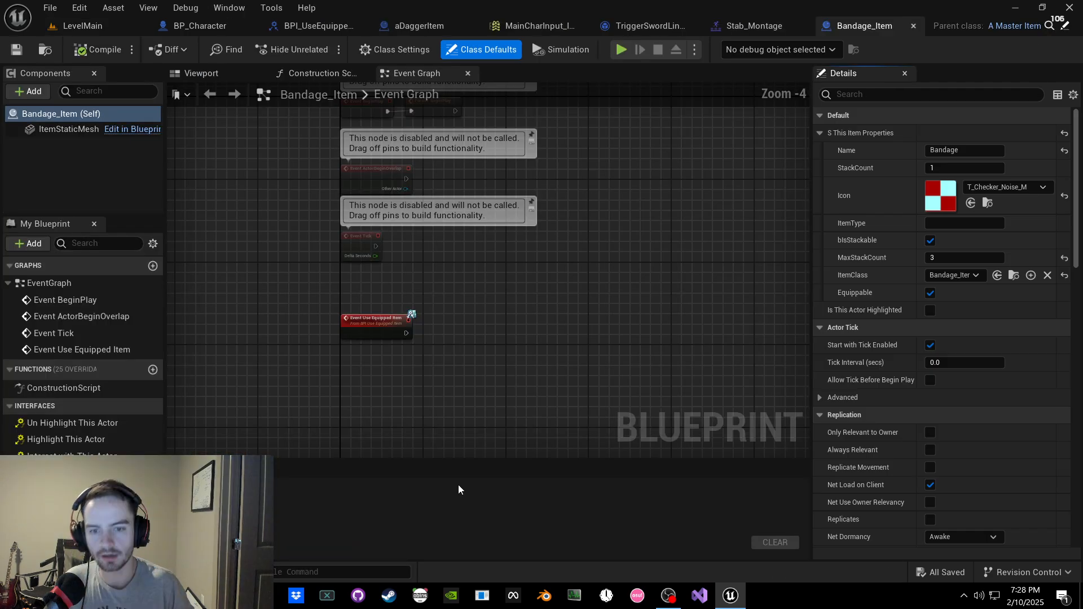
scroll(458, 314, "up", 4)
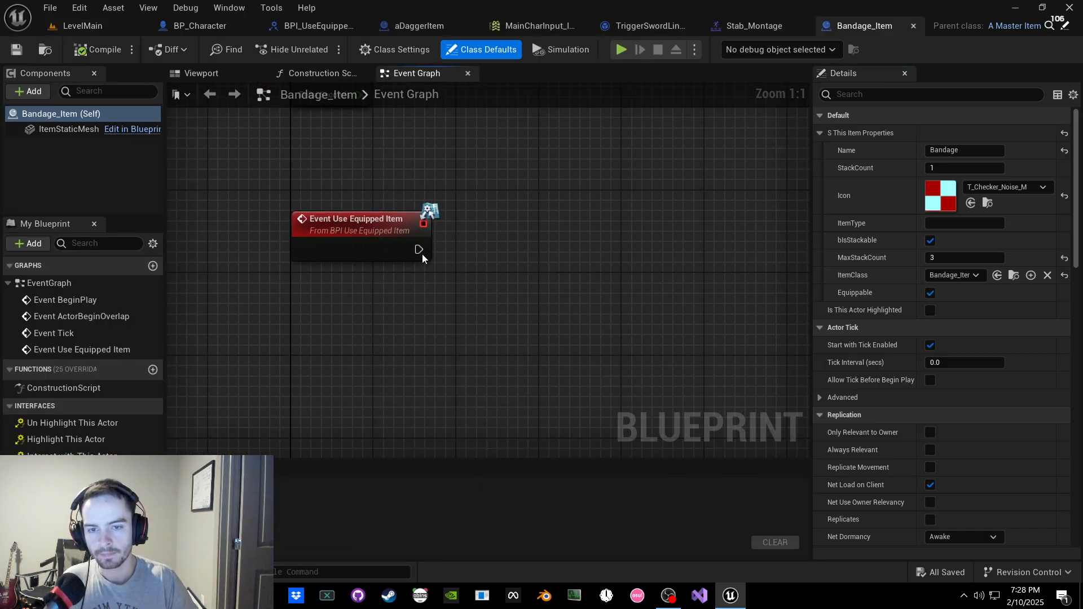
Step: In BP_Character, move the UseEquippedItem comment group from beside Health Vignette to the empty area above the TODO comments
left_click(197, 27)
scroll(423, 271, "down", 2)
right_click_drag(488, 350, 326, 170)
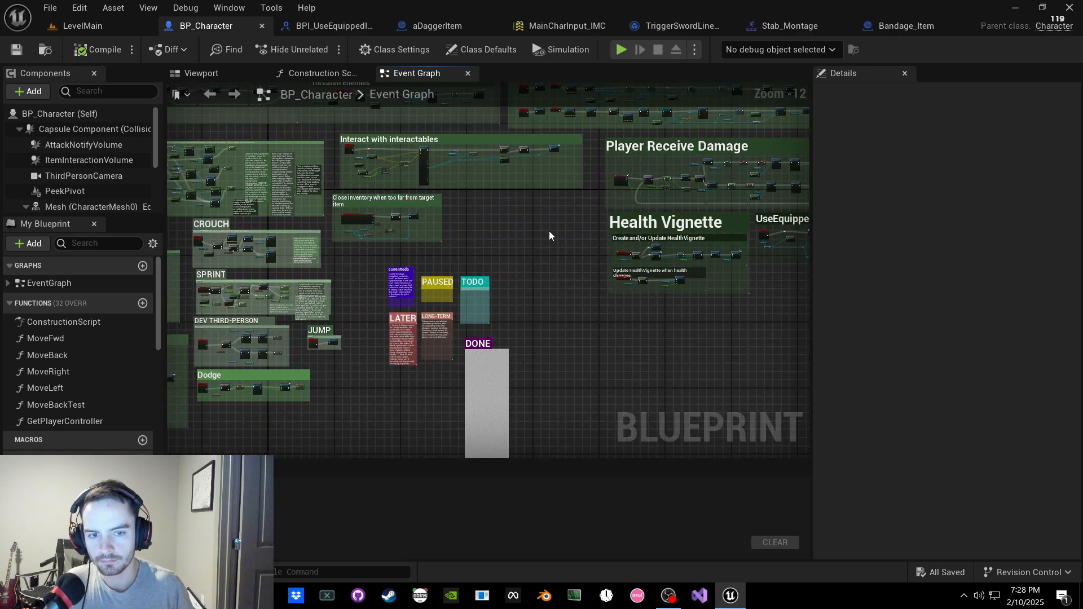
right_click_drag(763, 246, 656, 252)
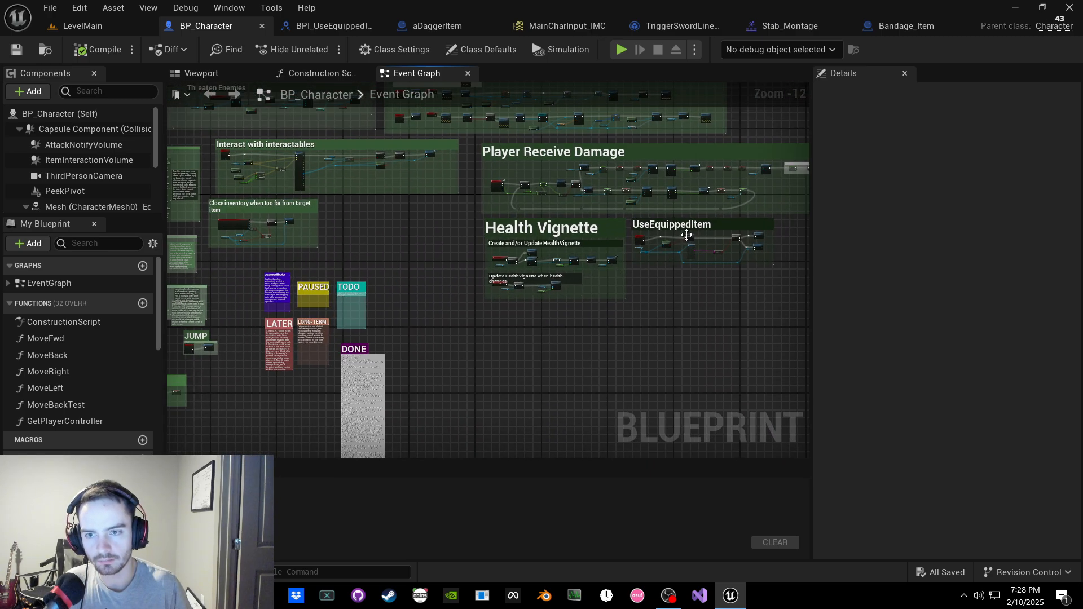
mouse_move(687, 235)
left_mouse_down()
mouse_move(506, 249)
mouse_move(388, 209)
left_mouse_up()
Step: Examine the UseEquippedItem logic from its input action through the branches to Attack with Equipped Weapon and Use Equipped Item
scroll(410, 232, "up", 6)
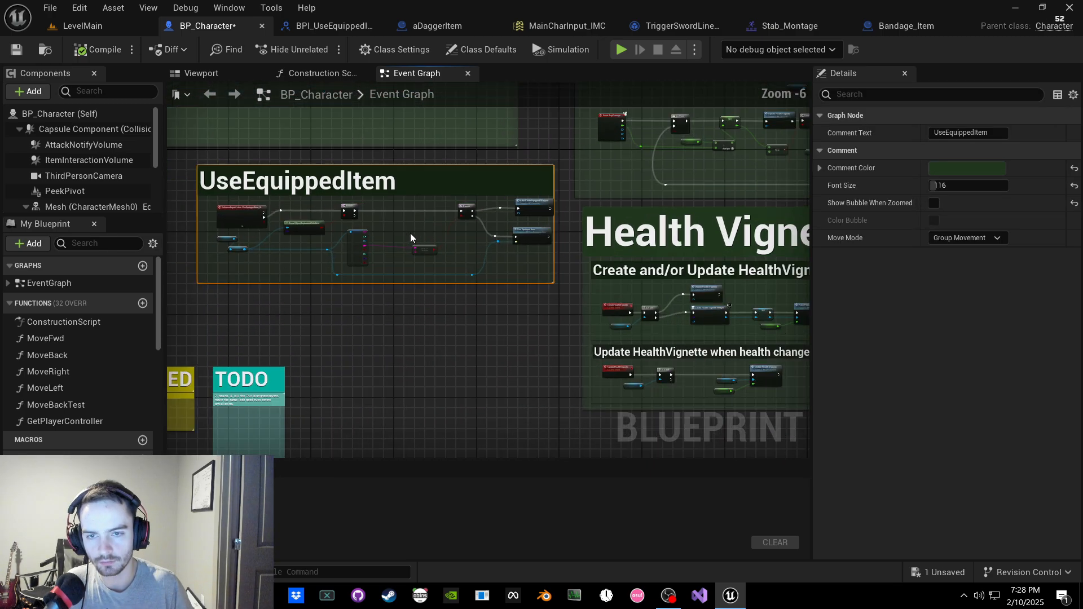
scroll(410, 232, "up", 4)
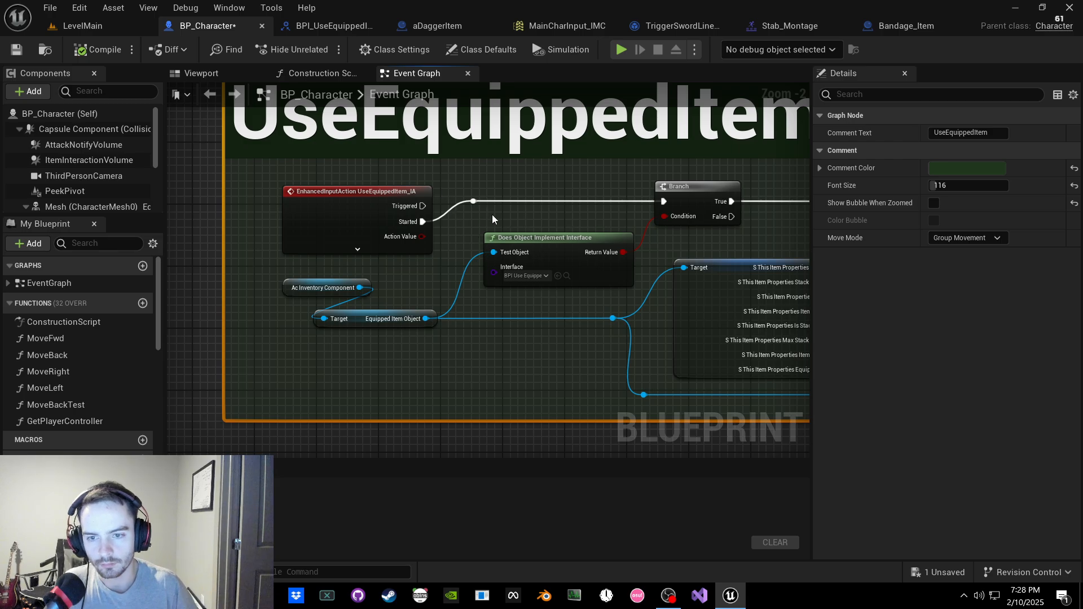
right_click_drag(491, 214, 202, 209)
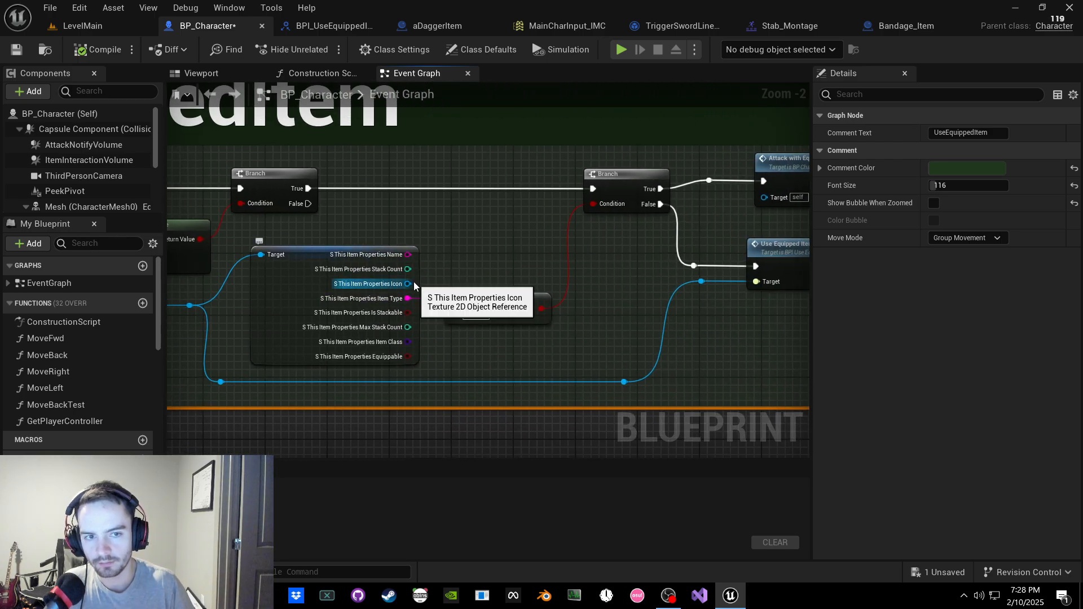
right_click_drag(414, 282, 198, 333)
right_click_drag(554, 232, 352, 274)
scroll(352, 275, "up", 2)
scroll(351, 274, "down", 2)
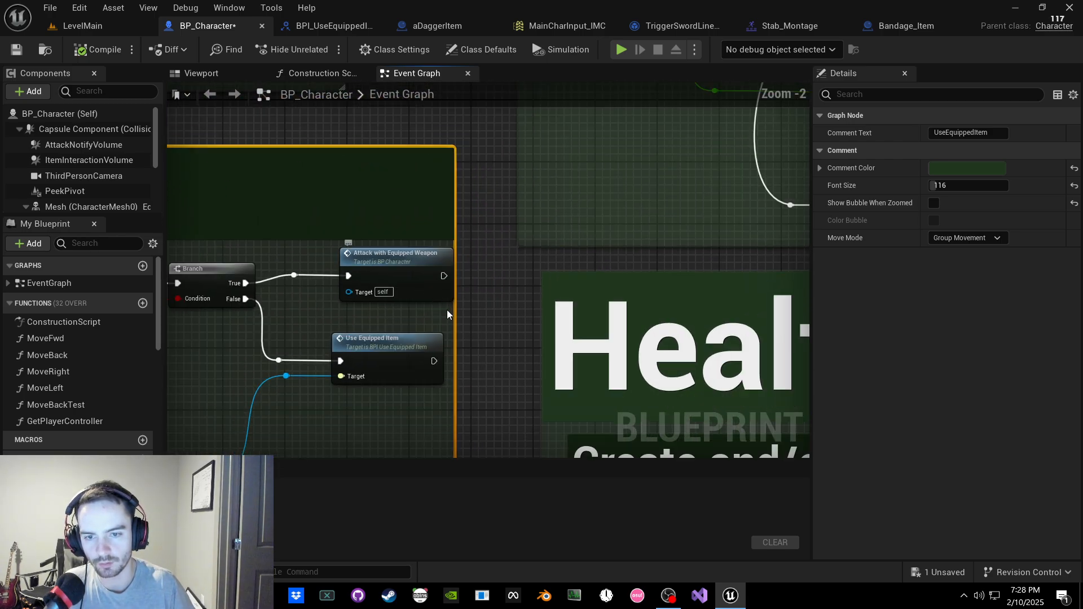
right_click_drag(388, 331, 512, 282)
left_click(512, 283)
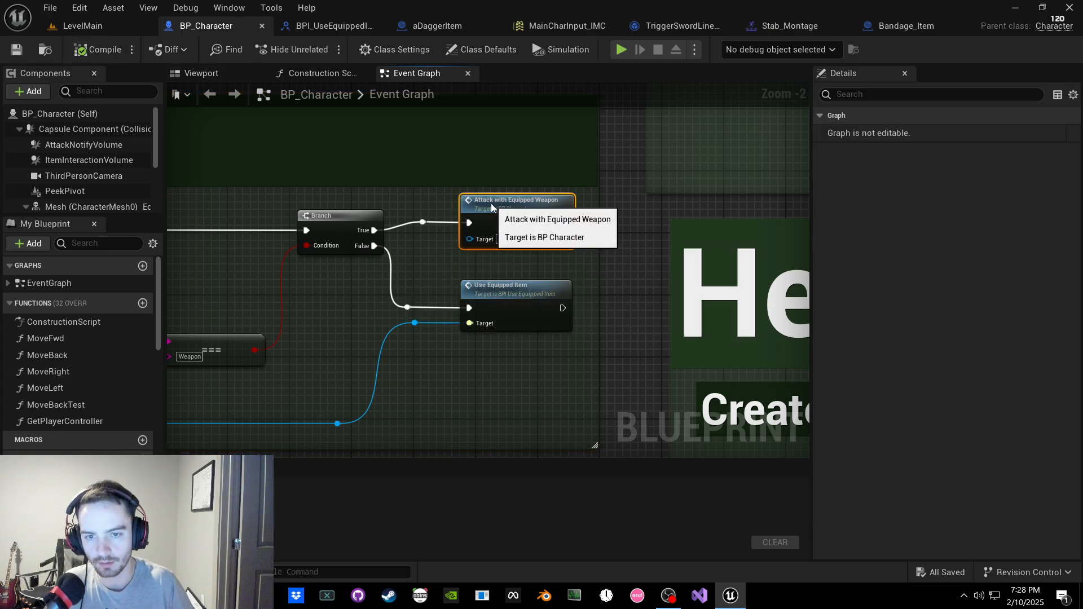
left_click_drag(496, 203, 488, 203)
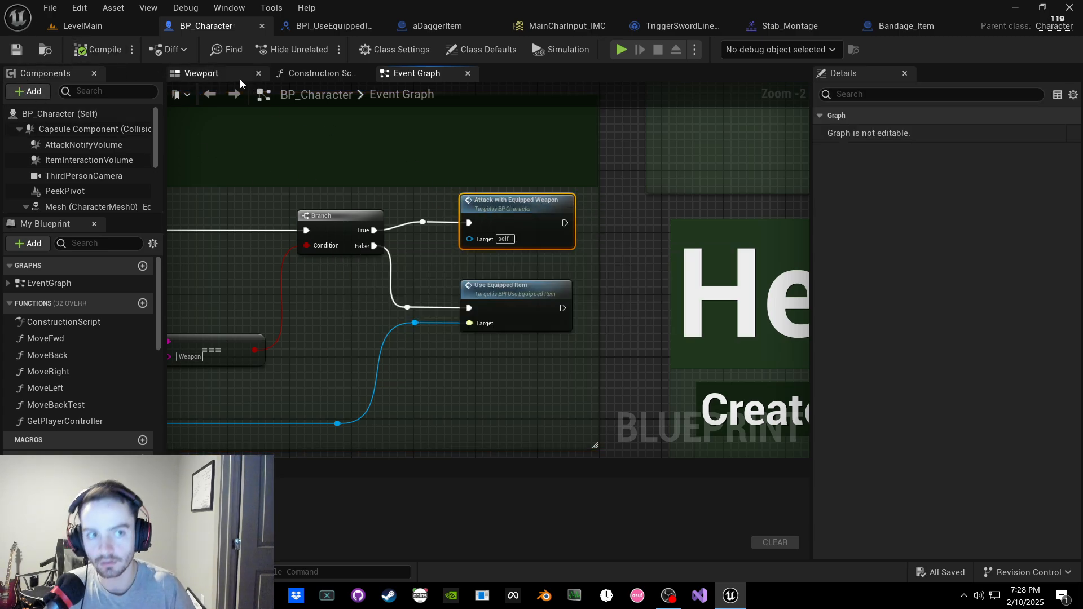
left_click(50, 8)
left_click(78, 128)
scroll(359, 197, "down", 6)
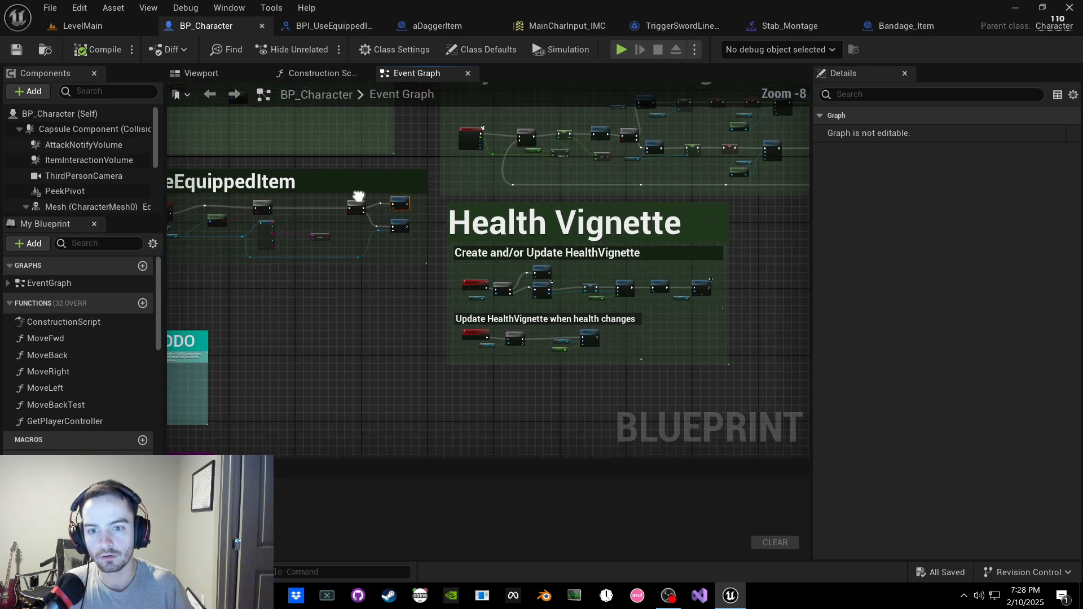
scroll(373, 197, "up", 6)
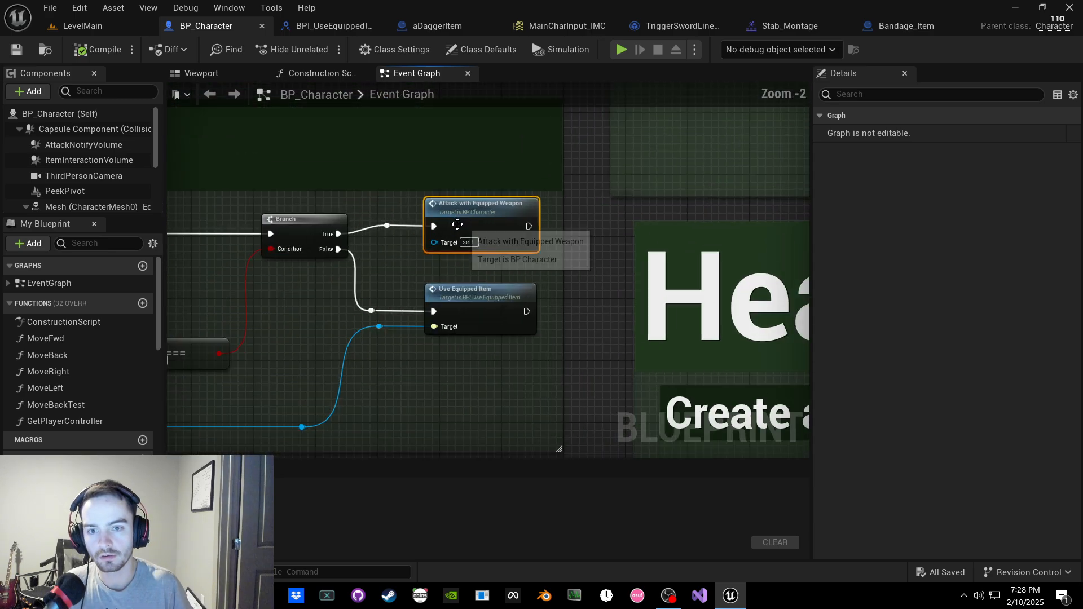
Step: Switch back to the Bandage_Item blueprint and focus on its Event Use Equipped Item node
left_click(898, 27)
scroll(312, 221, "down", 3)
scroll(313, 222, "up", 4)
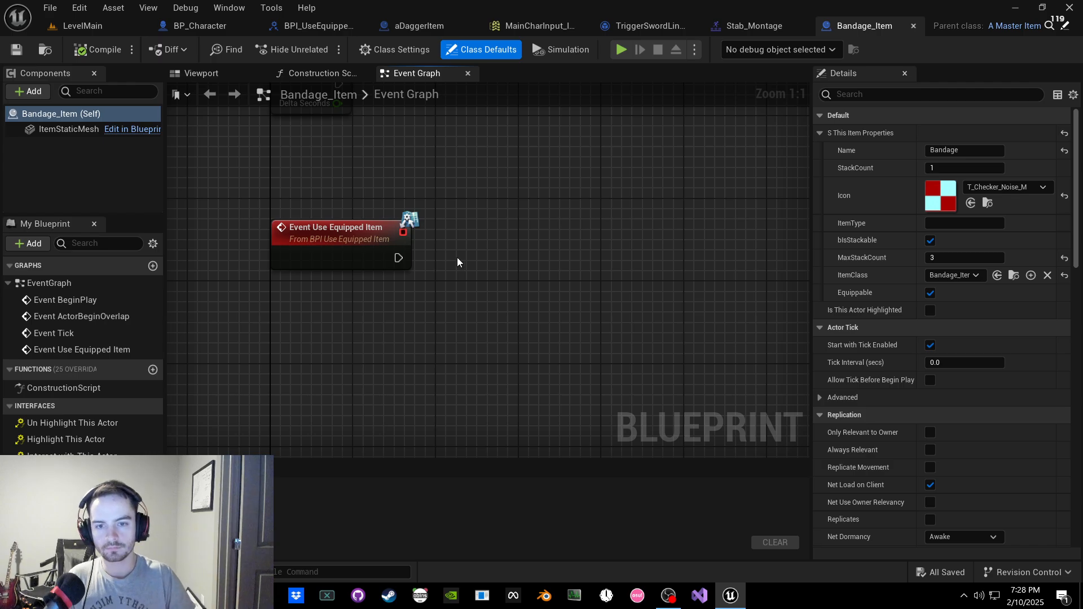
right_click_drag(457, 258, 350, 268)
left_click_drag(276, 268, 357, 274)
type("okat")
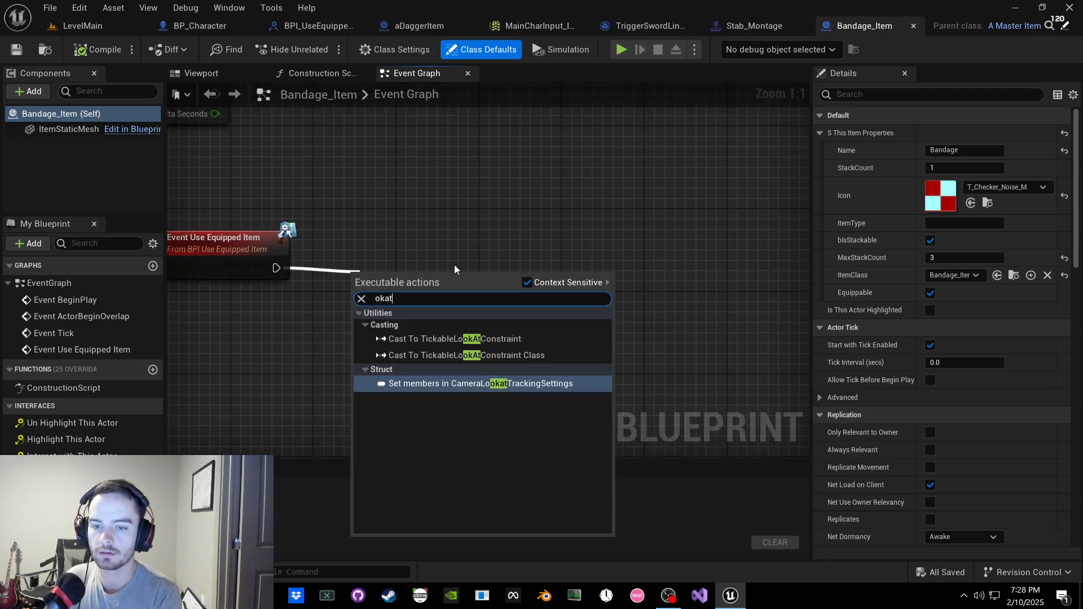
key("Escape")
key("Escape")
right_click_drag(329, 326, 387, 296)
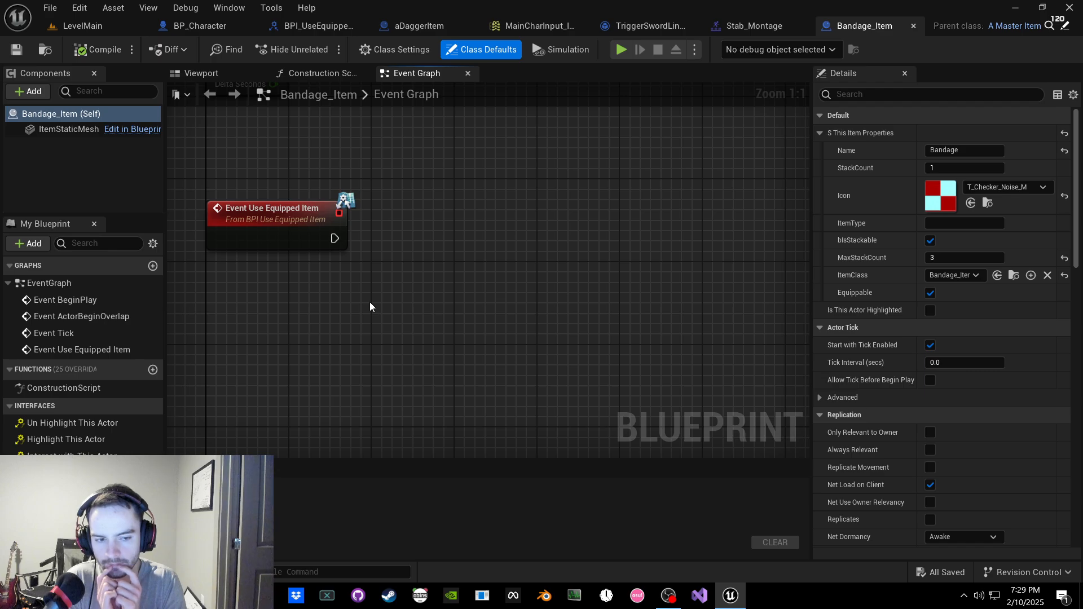
right_click_drag(348, 326, 351, 328)
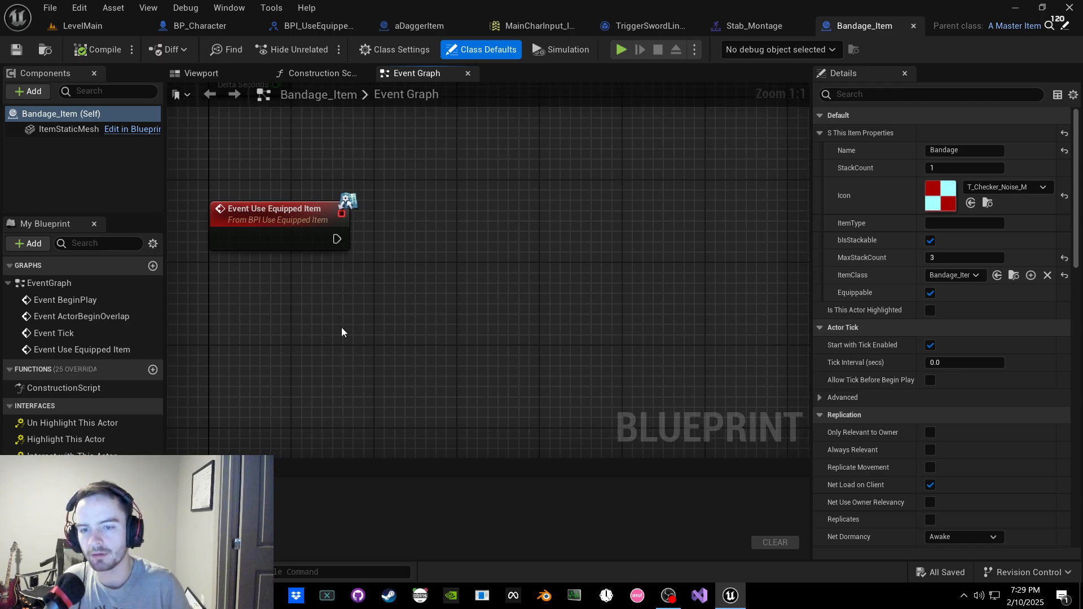
Step: Add a Get Player Character node and place it below Event Use Equipped Item
right_click(262, 305)
type("get player ")
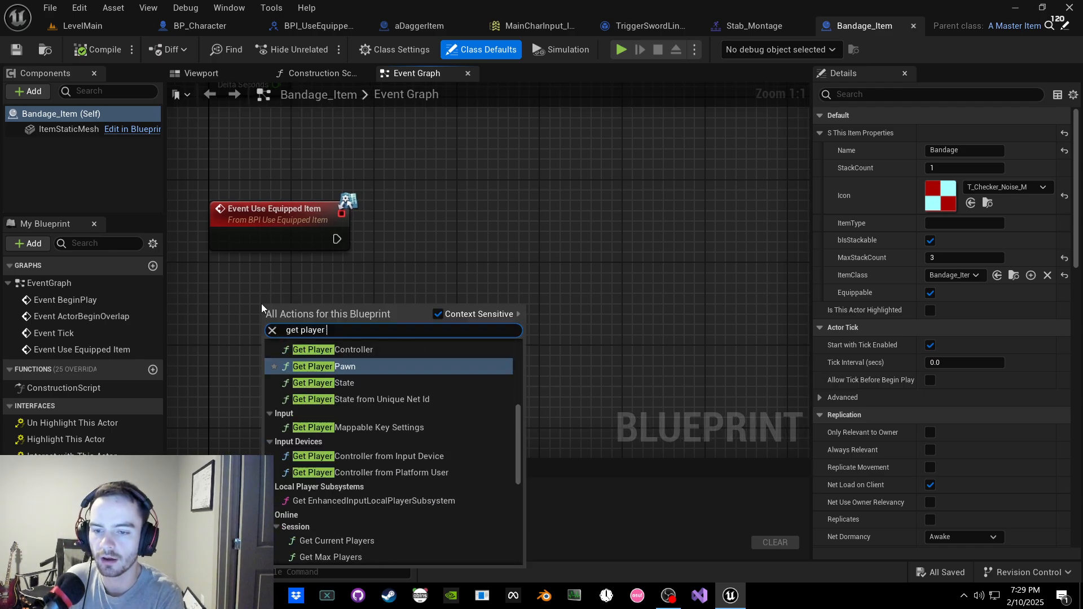
type("char")
key("Return")
left_click_drag(330, 303, 268, 302)
right_click_drag(417, 296, 261, 295)
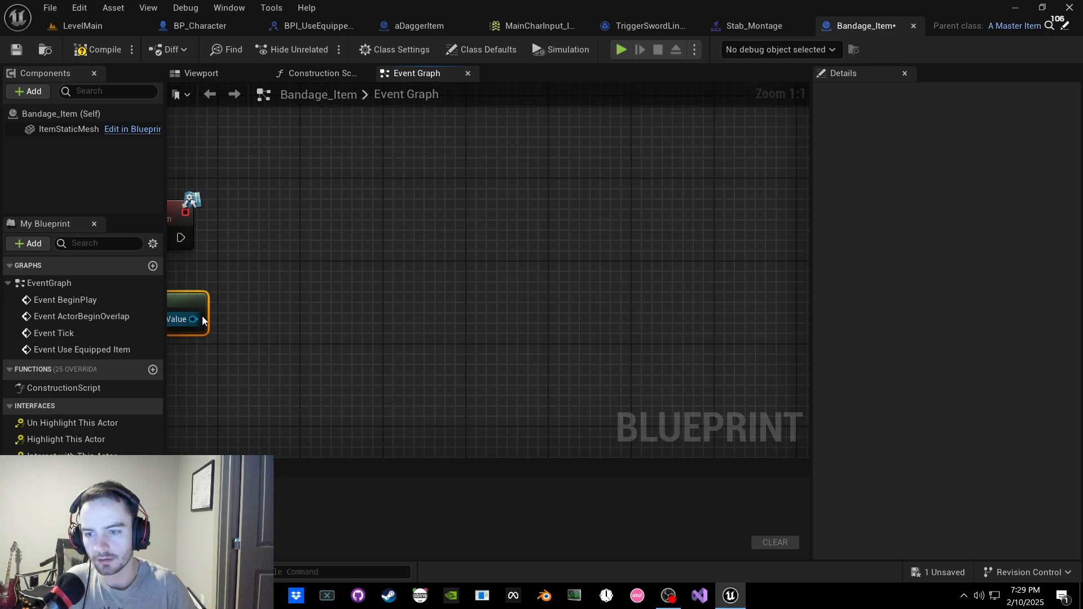
Step: Add a Cast To BP_Character node fed by the Return Value of Get Player Character
left_click_drag(195, 320, 279, 276)
type("get")
key("BackSpace")
key("BackSpace")
key("BackSpace")
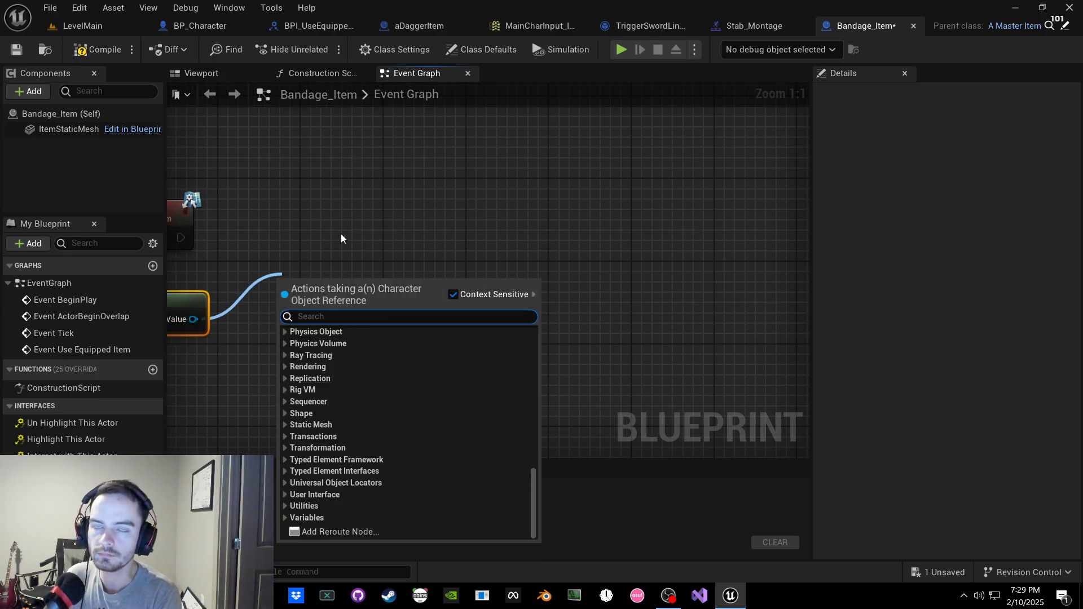
type("cast to bp")
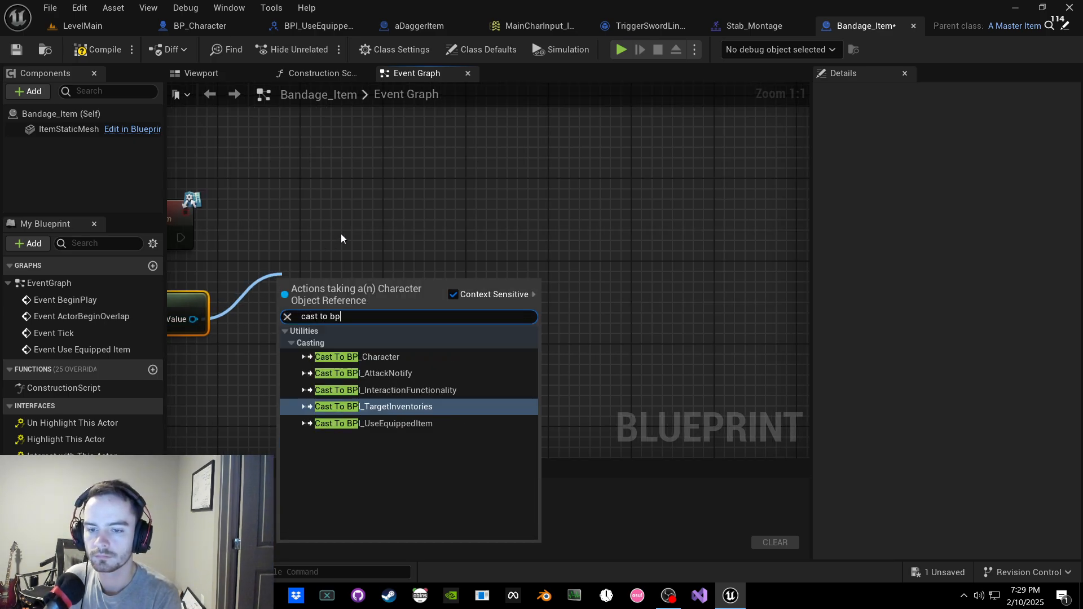
type("_char")
key("Return")
left_click(360, 252)
right_click_drag(351, 232, 608, 242)
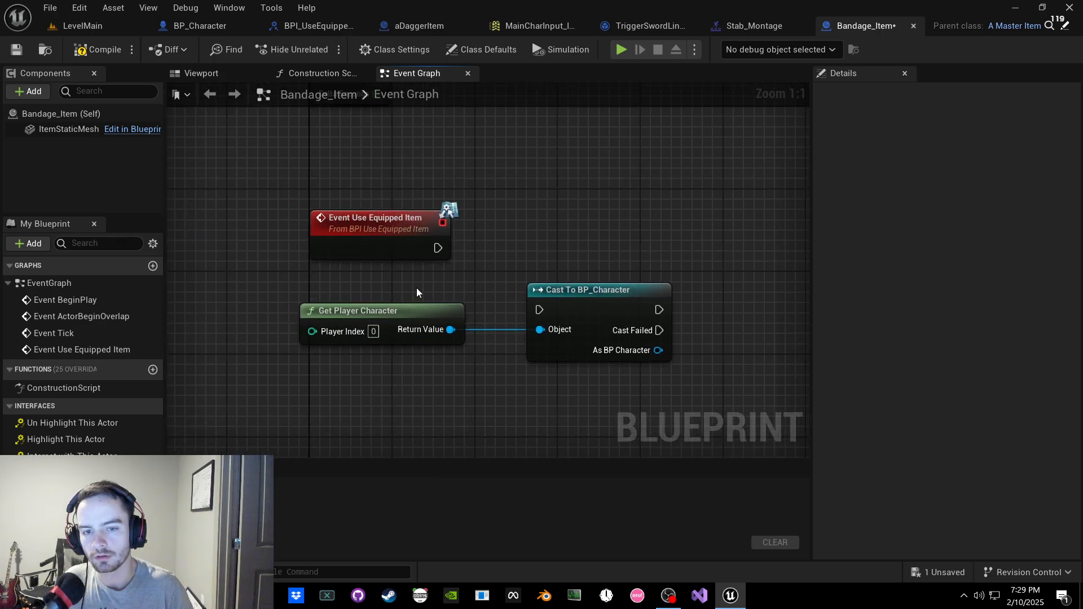
Step: Connect Event Use Equipped Item to Cast To BP_Character and follow it with a Play Anim Montage node targeting As BP Character
left_click_drag(558, 315, 579, 251)
left_click_drag(443, 247, 575, 249)
right_click_drag(576, 248, 313, 239)
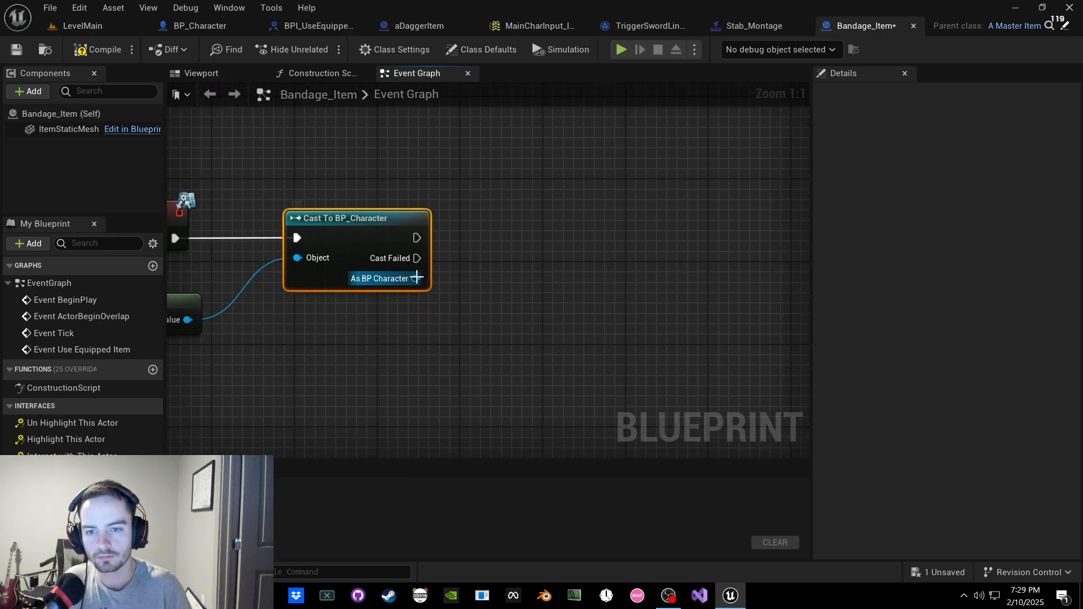
left_click_drag(415, 279, 479, 296)
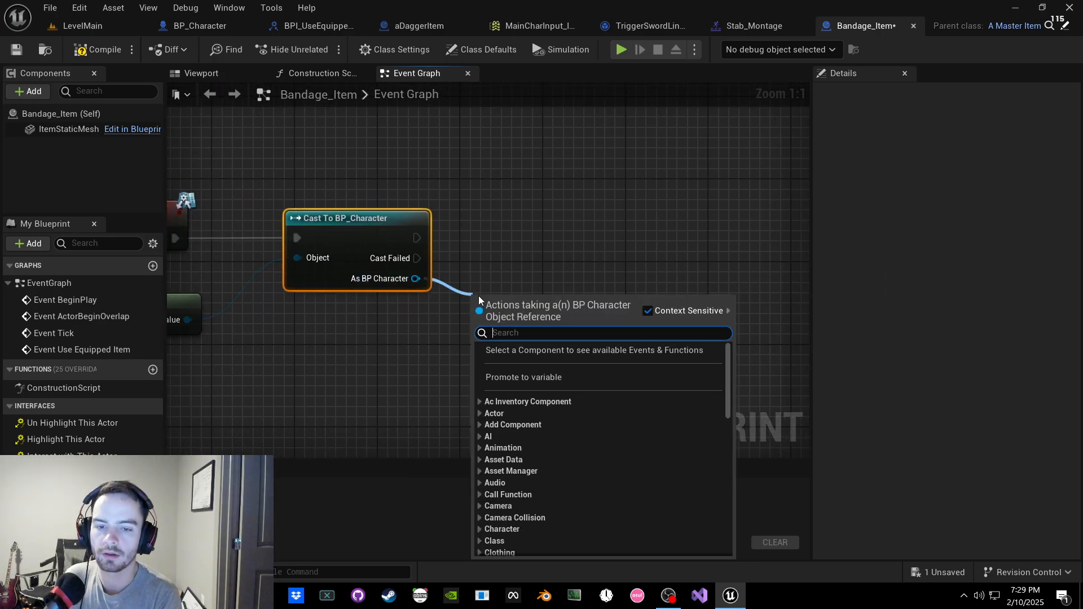
type("play anim mont")
key("Return")
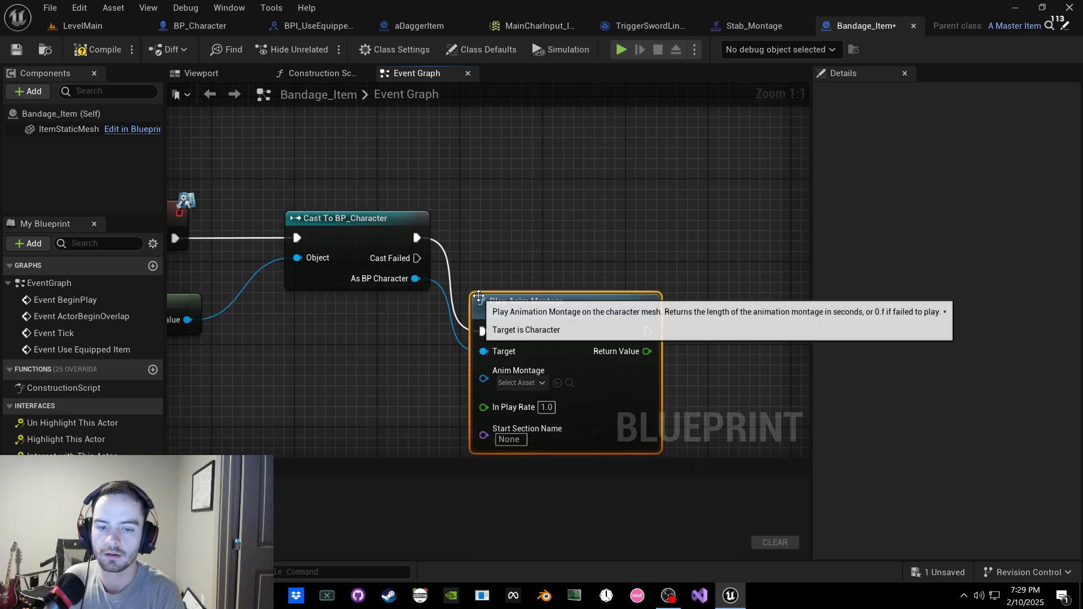
left_click_drag(545, 326, 662, 229)
right_click_drag(662, 228, 522, 252)
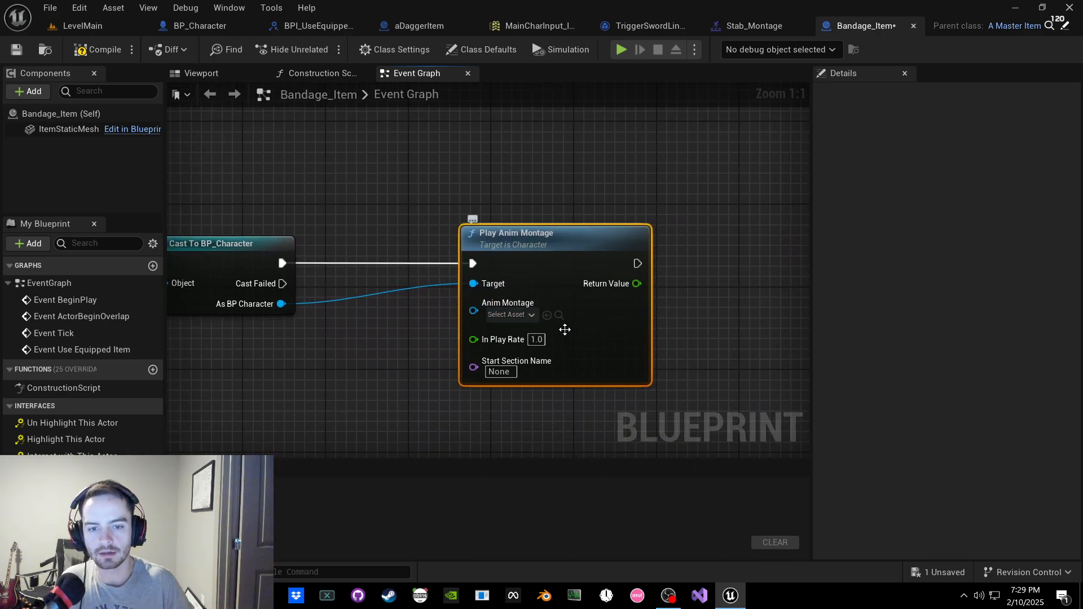
Step: Give the Play Anim Montage node the comment "want to see the character heal"
right_click(563, 331)
type("want to visualiz")
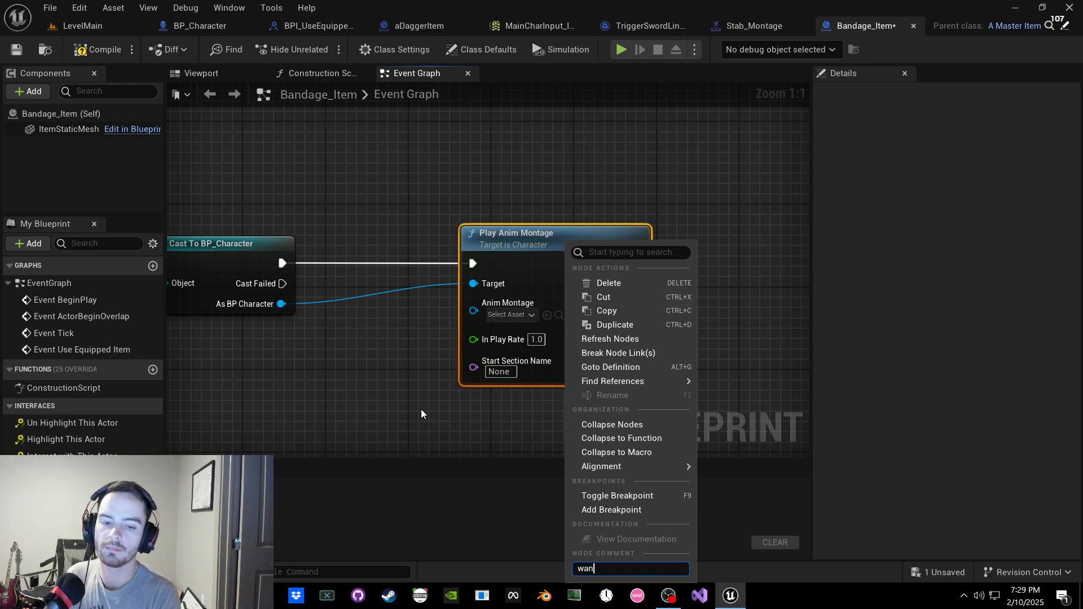
key("ctrl+BackSpace")
key("ctrl+BackSpace")
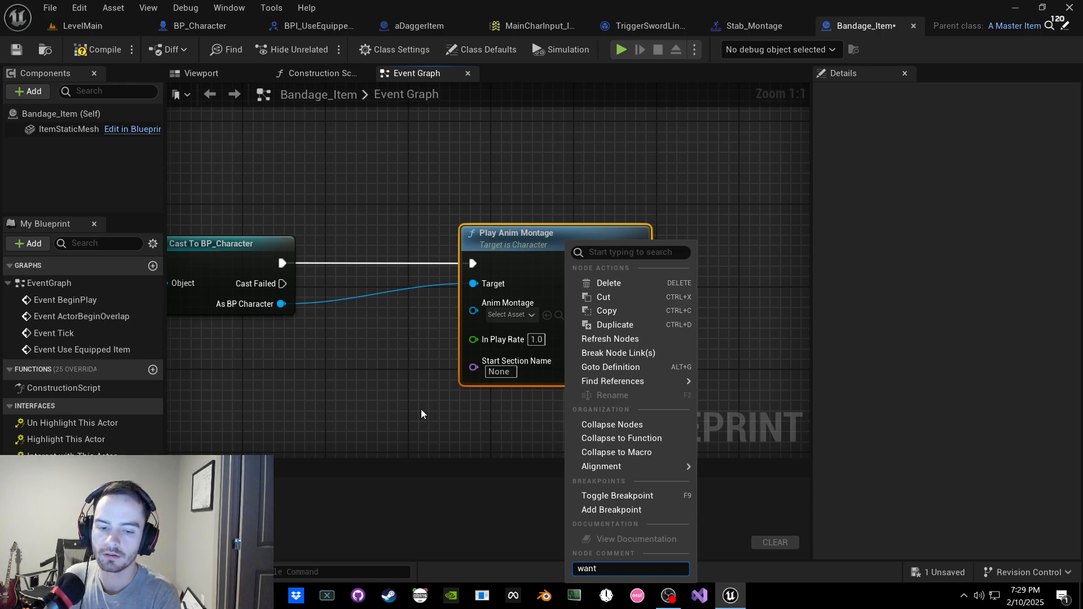
type("to visually see the ")
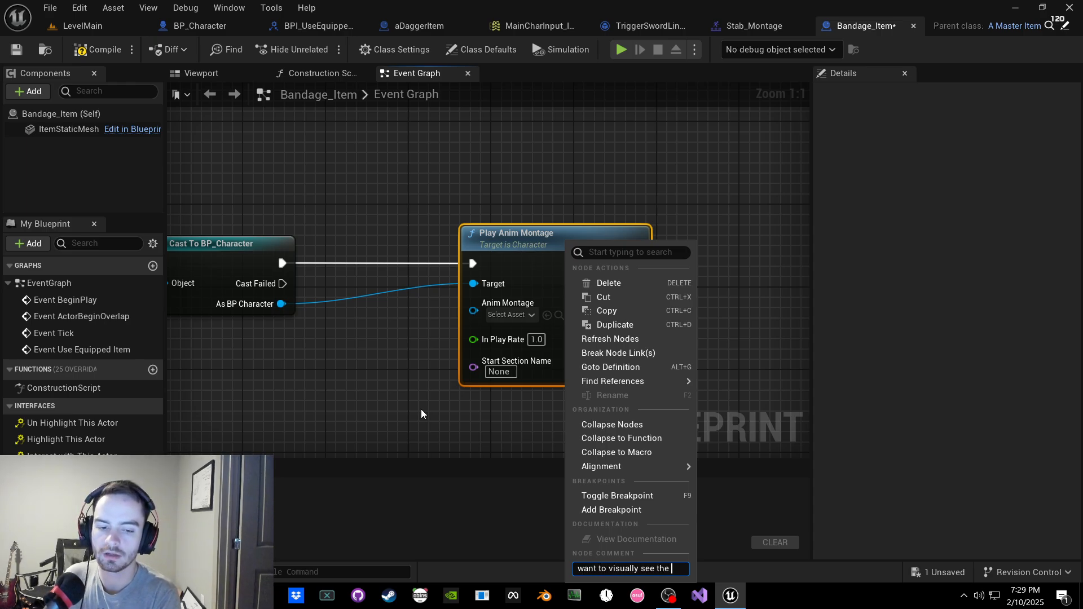
type("character")
key("ctrl+BackSpace")
key("ctrl+BackSpace")
key("ctrl+BackSpace")
key("ctrl+BackSpace")
type("see")
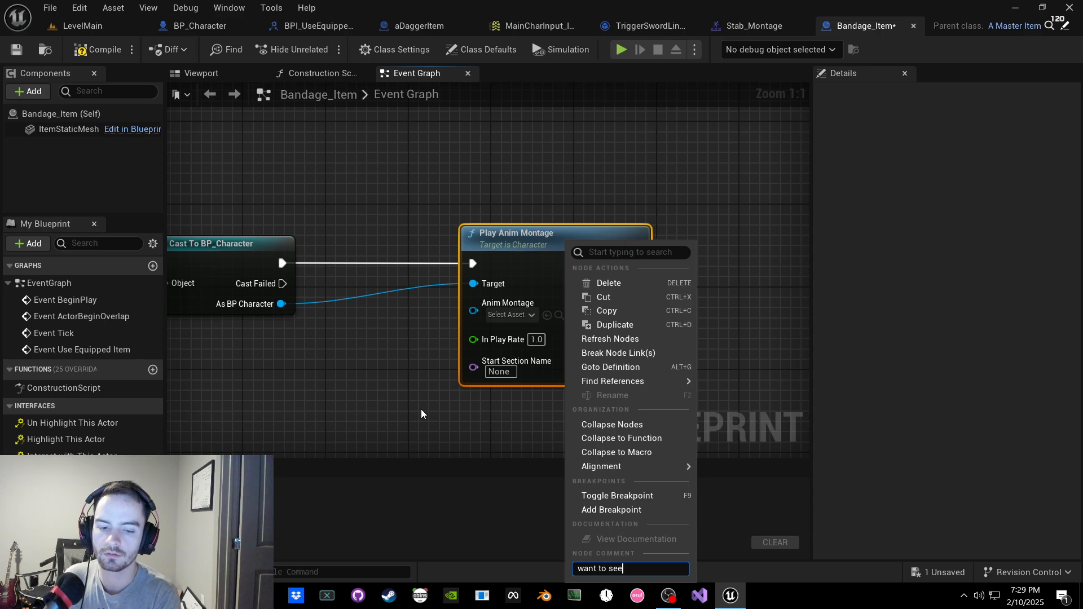
type(" the character heal")
key("Return")
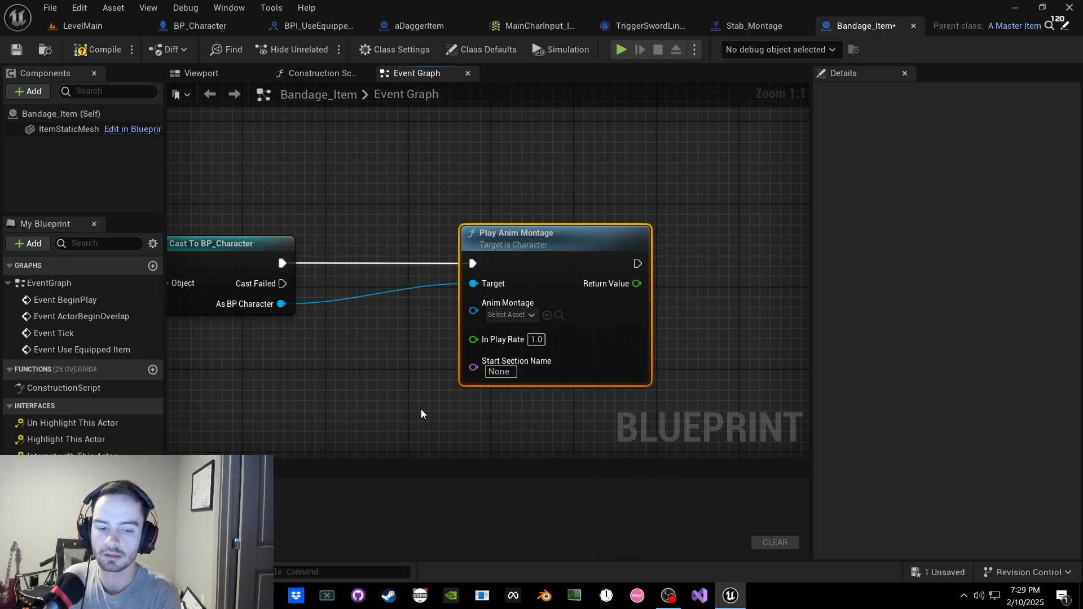
Step: Extend the Play Anim Montage comment to "want to see the character heal in the world", and compile and save the blueprint
right_click_drag(421, 408, 292, 351)
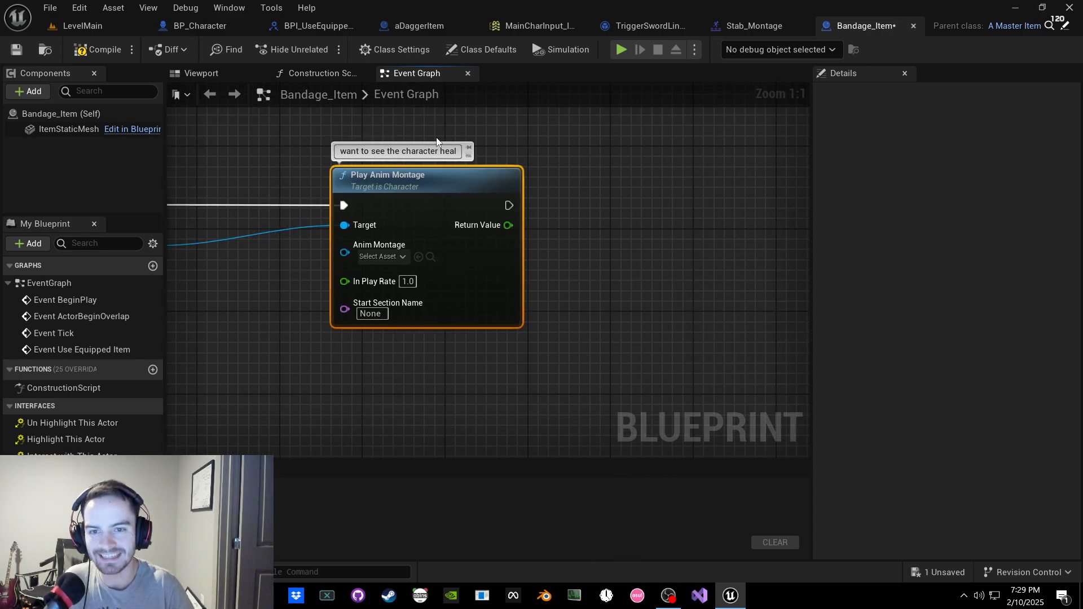
double_click(453, 151)
key("End")
type("in")
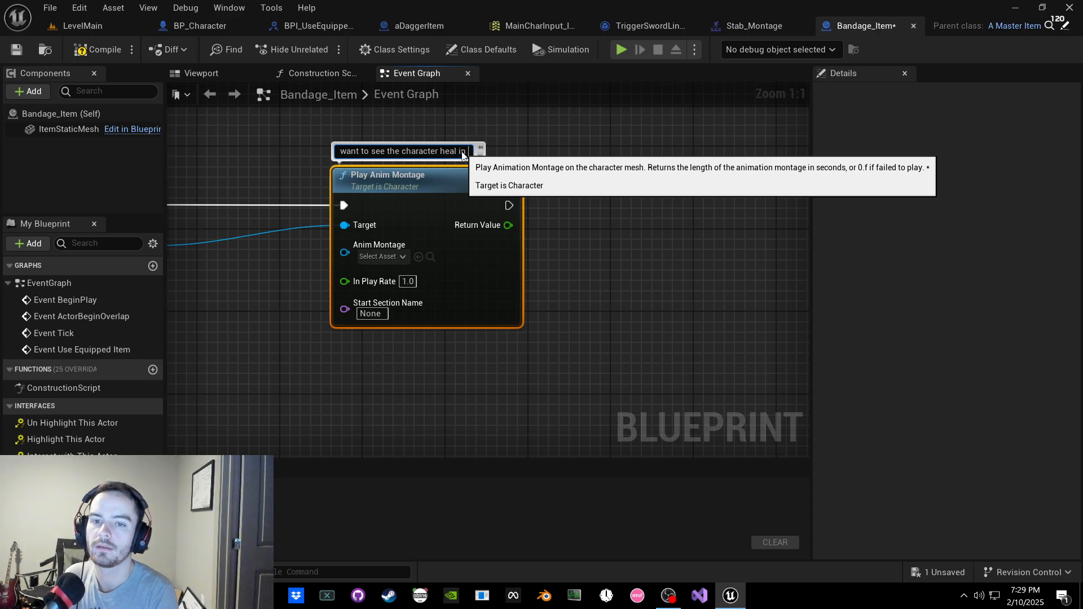
type(" the world")
key("Return")
left_click(98, 49)
left_click(16, 49)
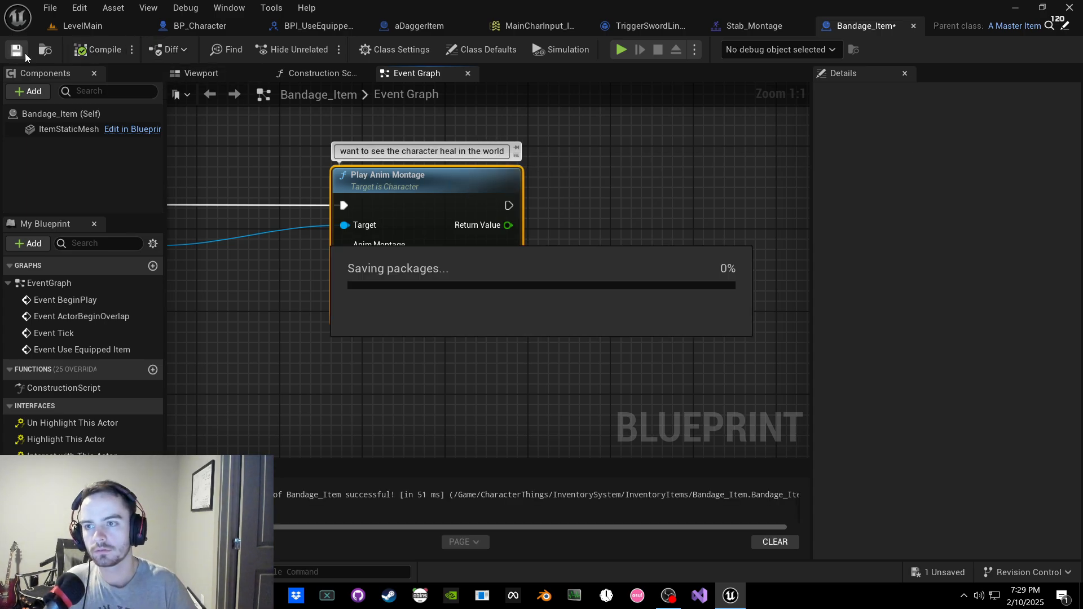
Step: Add a Delay after Play Anim Montage with its Duration fed by the Return Value, and save and compile the blueprint
right_click_drag(428, 262, 341, 261)
left_click_drag(421, 225, 553, 191)
type("de")
left_click(512, 343)
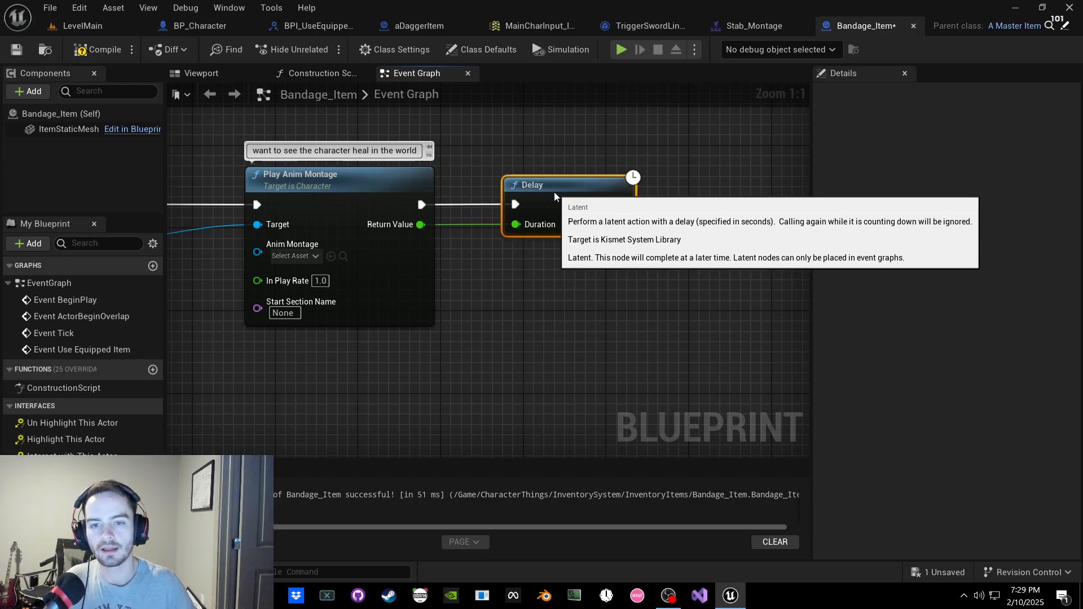
left_click(16, 49)
left_click(107, 54)
Step: Create a Float variable named HealAmount and place its getter in the graph below the Delay node
right_click_drag(491, 200, 280, 224)
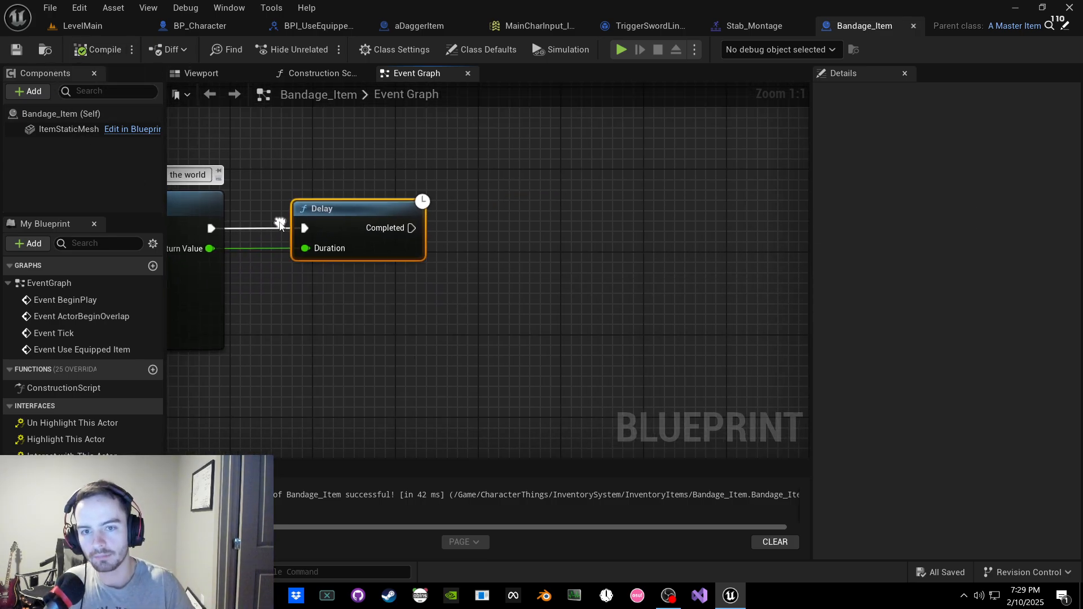
right_click_drag(420, 233, 330, 230)
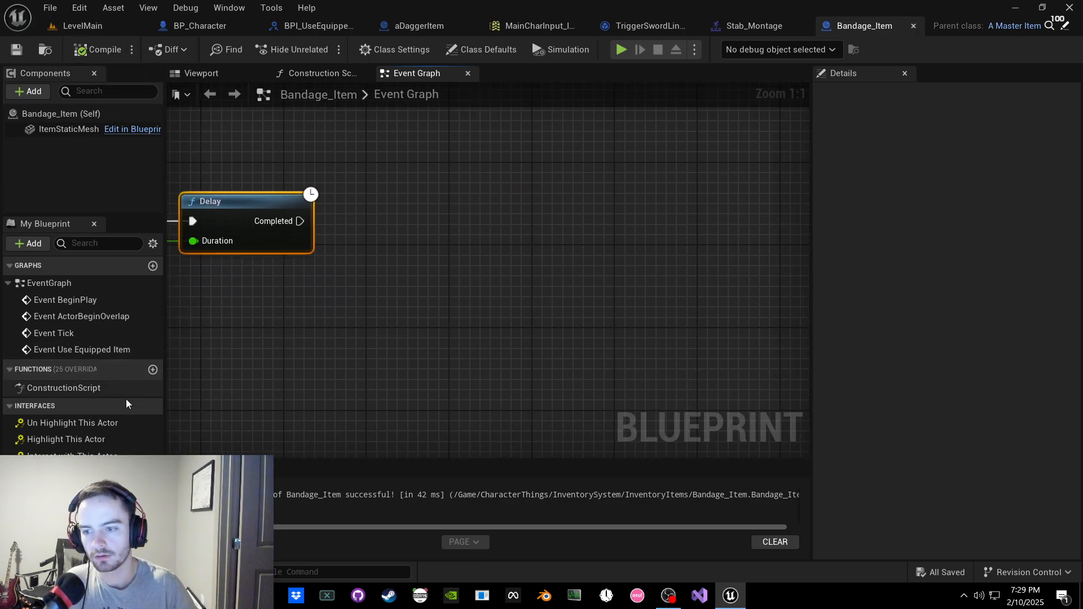
left_click(153, 493)
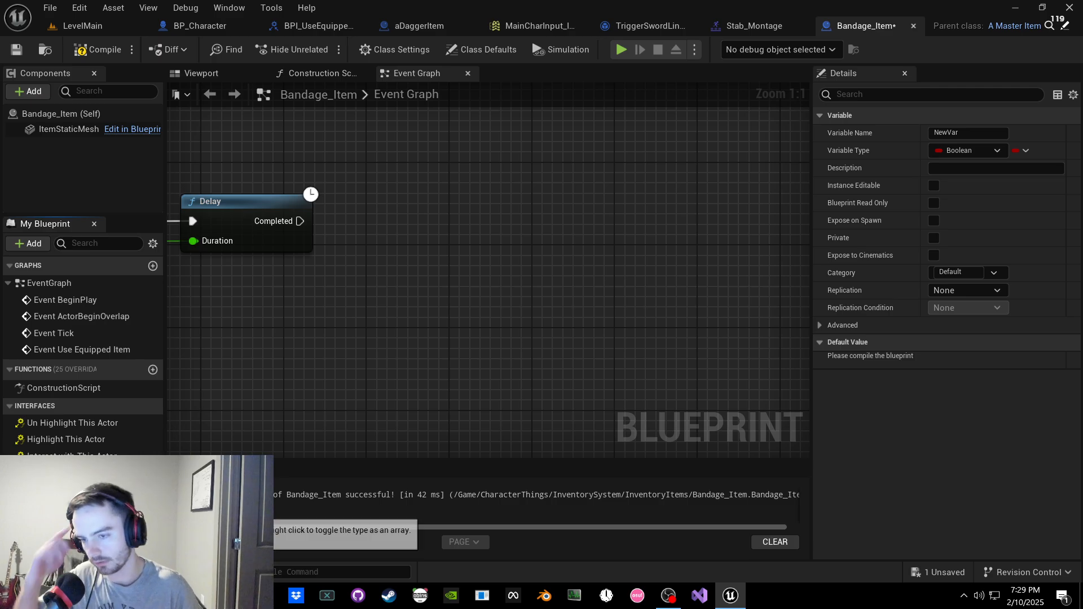
left_click(107, 511)
left_click(126, 318)
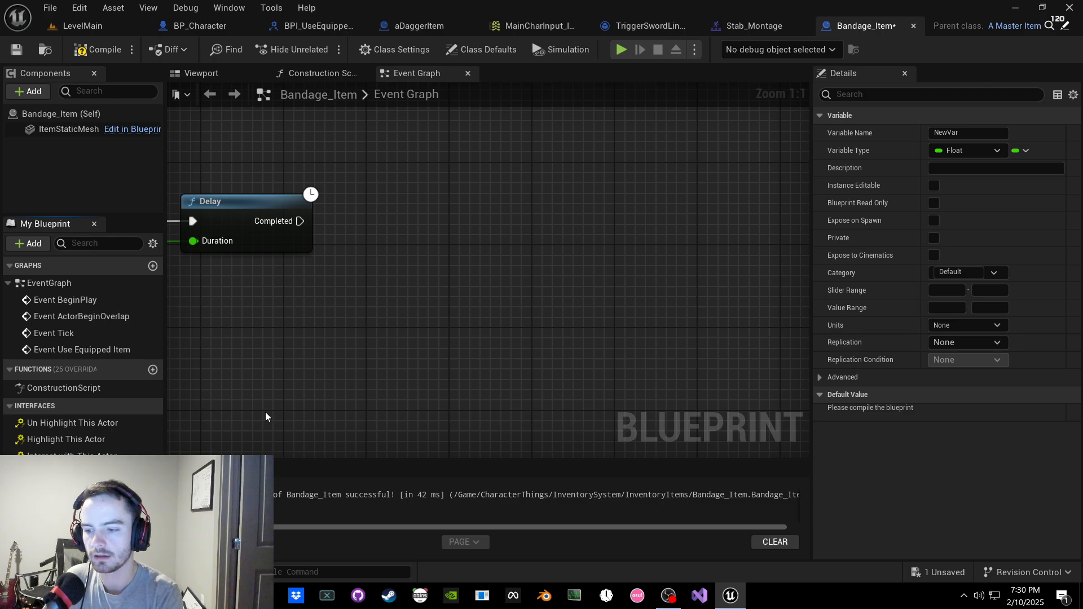
key("Return")
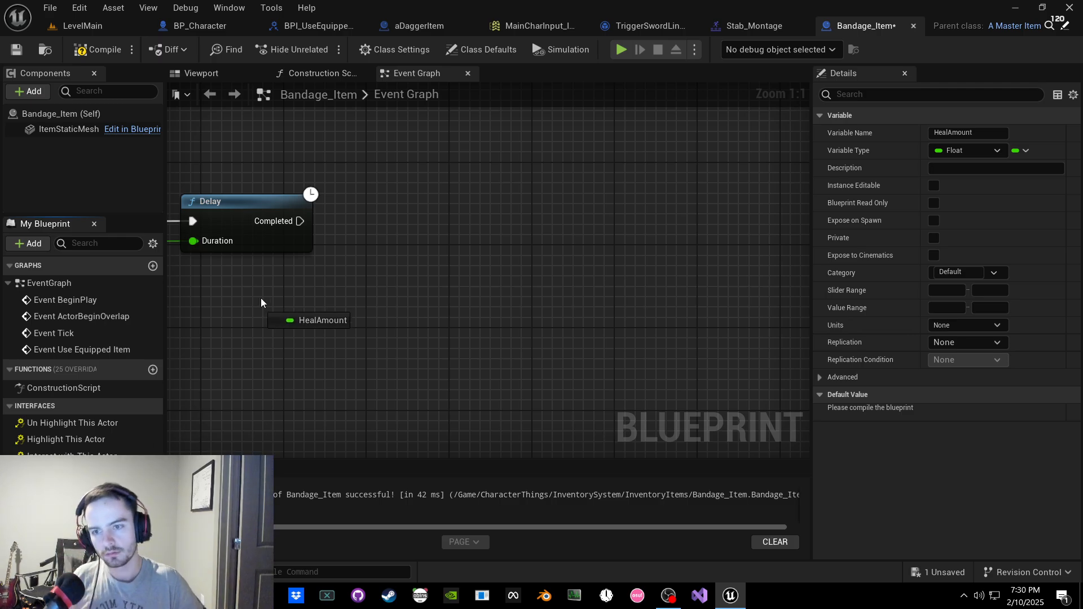
mouse_move(260, 303)
left_mouse_down("ctrl")
mouse_move(281, 292)
mouse_move(299, 302)
left_mouse_up("ctrl")
right_click_drag(357, 290, 445, 343)
scroll(445, 344, "down", 2)
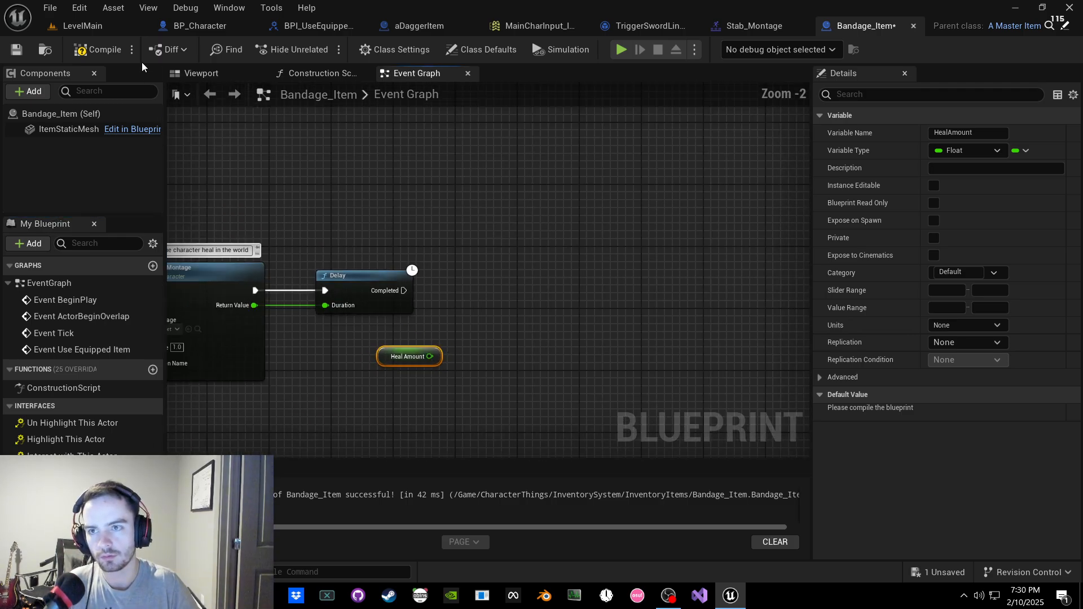
mouse_move(437, 302)
right_mouse_down()
mouse_move(421, 238)
mouse_move(364, 239)
mouse_move(630, 219)
right_mouse_up()
right_click_drag(442, 279, 640, 264)
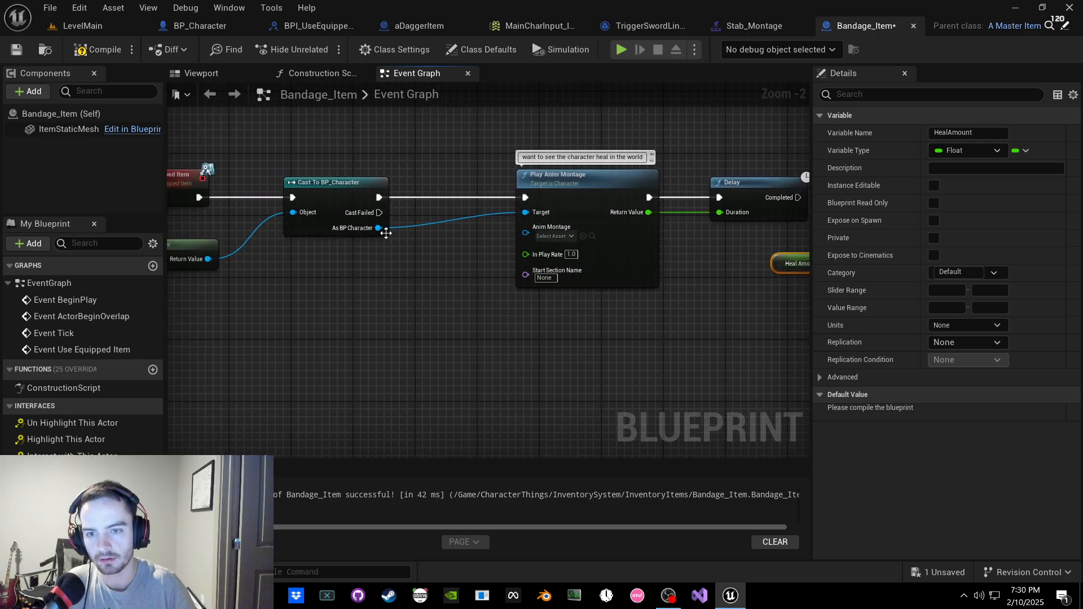
left_click_drag(379, 227, 406, 292)
type("get current health")
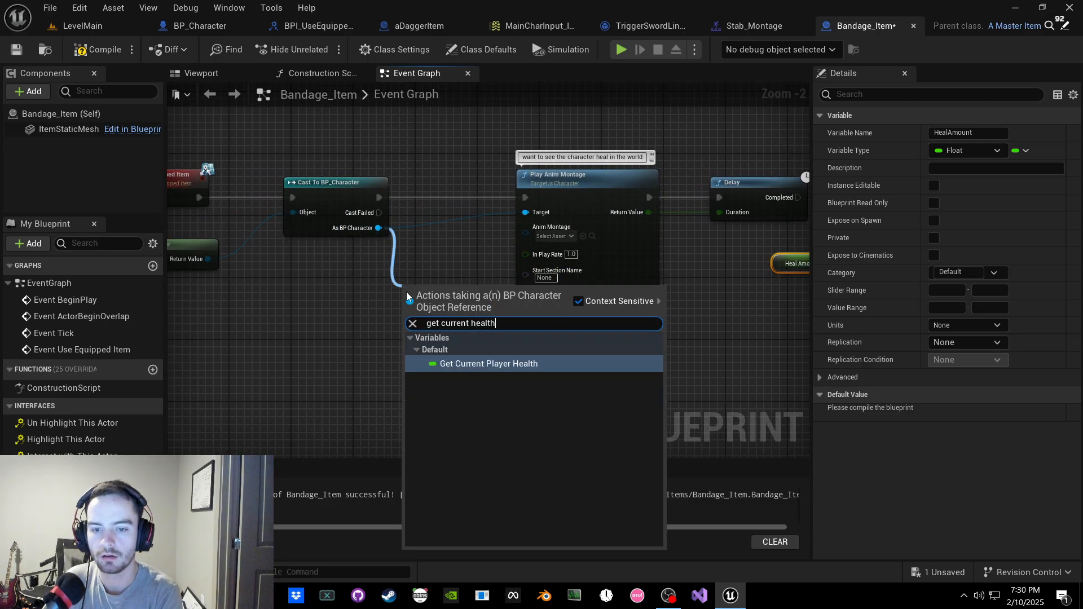
key("Return")
mouse_move(406, 293)
right_mouse_down()
mouse_move(382, 314)
mouse_move(337, 299)
right_mouse_up()
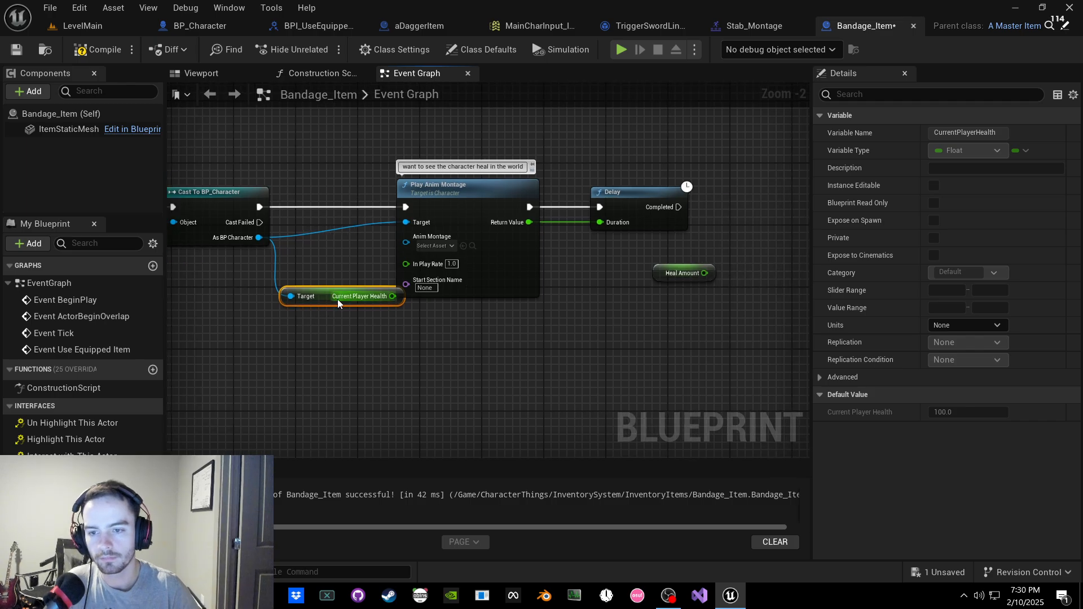
key("Delete")
Step: Add a Set Current Player Health node targeting As BP Character and place it below Play Anim Montage
left_click_drag(258, 238, 311, 314)
type("set health")
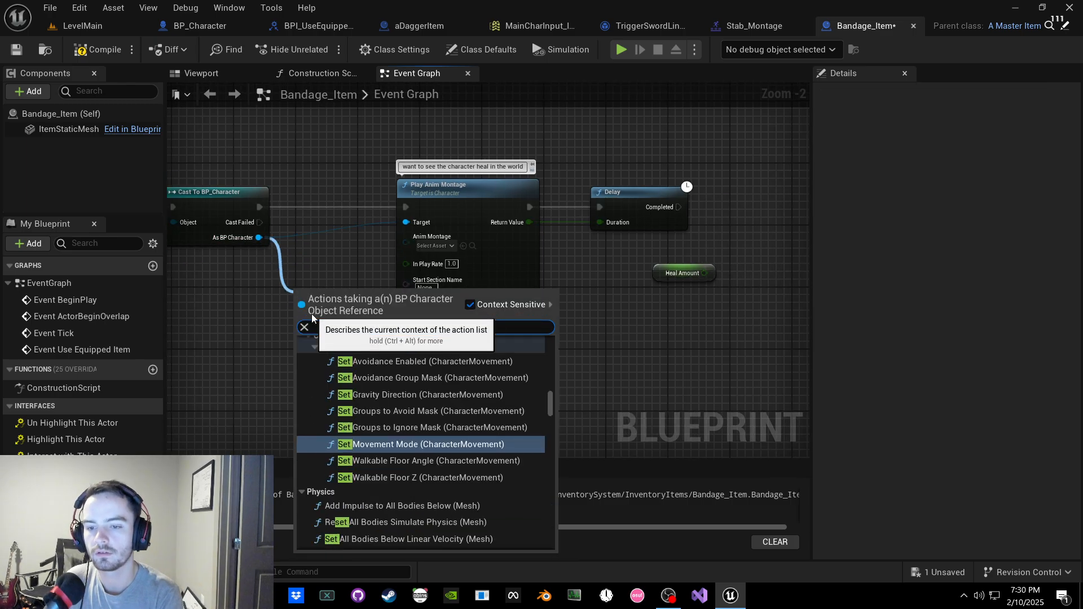
key("Return")
left_click_drag(317, 296, 394, 358)
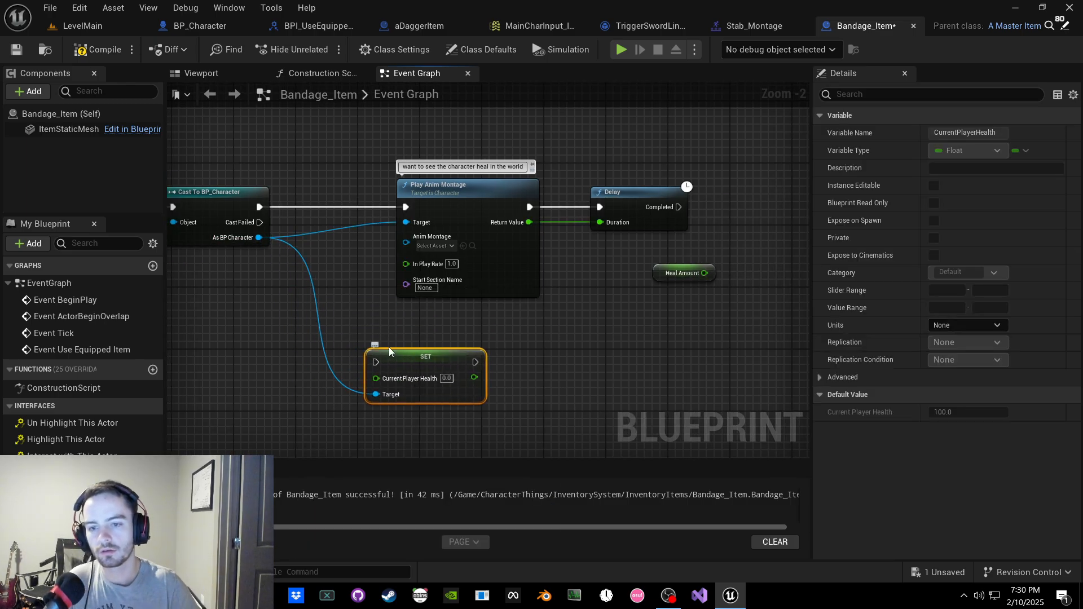
right_click_drag(305, 272, 215, 228)
left_click_drag(324, 321, 419, 328)
right_click_drag(271, 308, 395, 304)
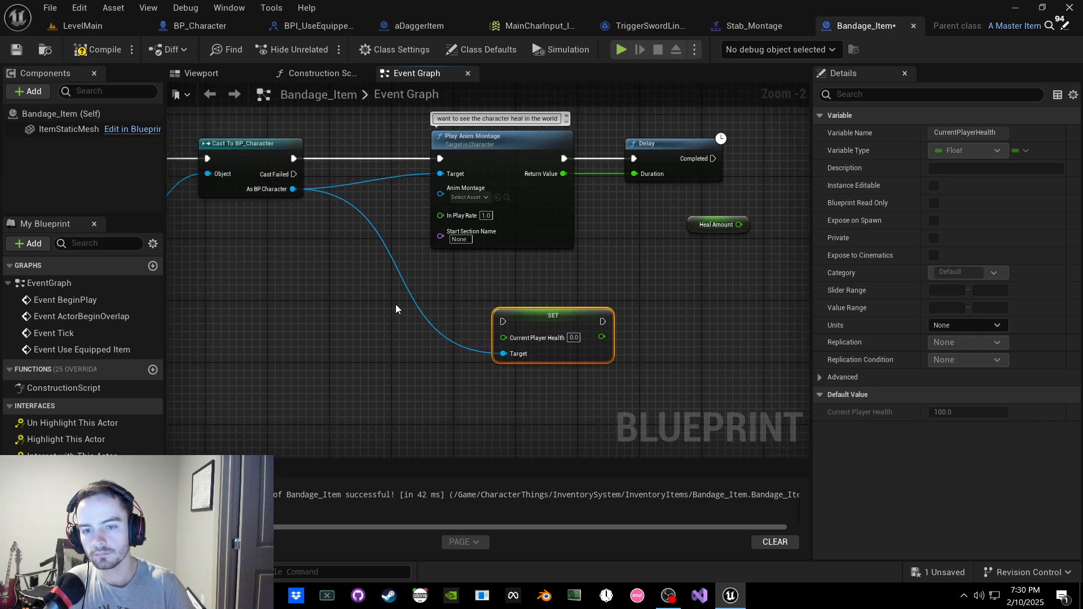
Step: Add a reroute point to the Set node's Target wire and move the Set Current Player Health node beyond Heal Amount
double_click(415, 300)
left_click_drag(415, 300, 387, 298)
right_click_drag(505, 294, 357, 321)
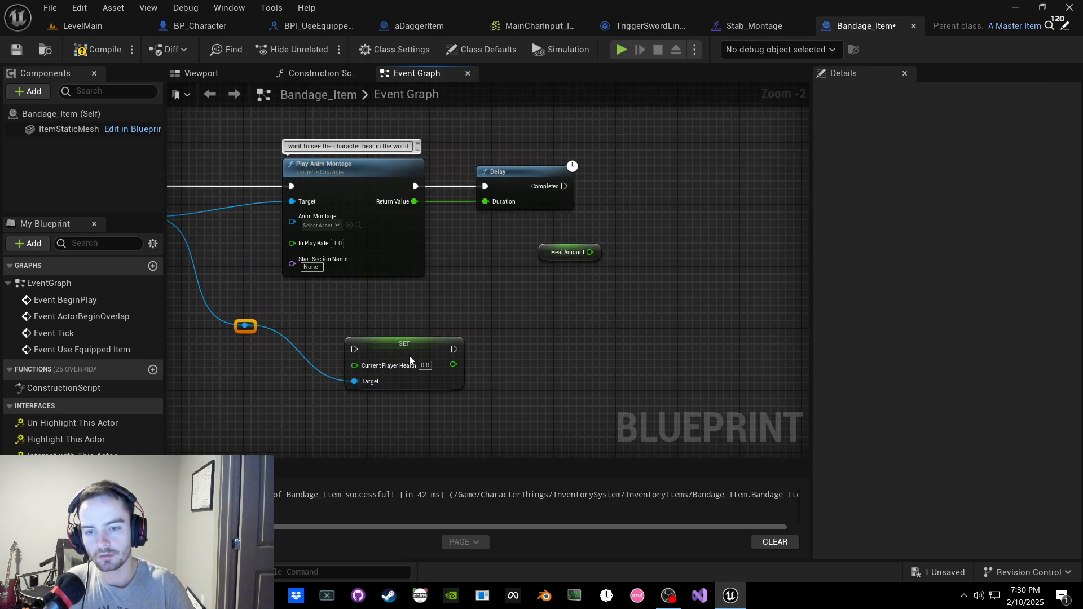
left_click_drag(408, 356, 689, 299)
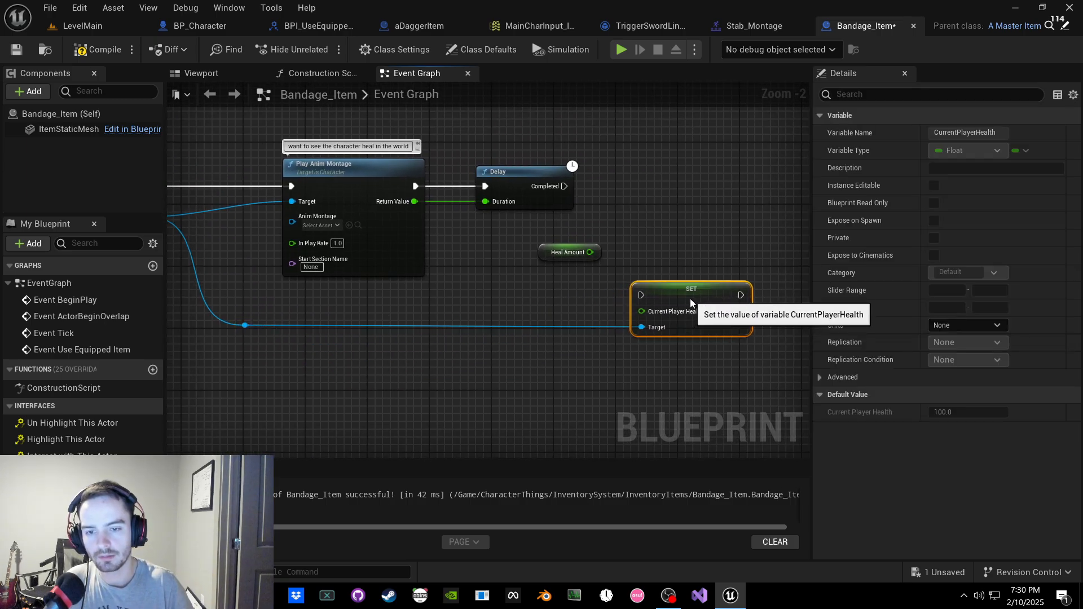
Step: Add a second reroute point on the Target wire and position the Set Current Player Health node well beyond Delay, leaving space between them
double_click(602, 326)
right_click_drag(602, 326, 366, 371)
left_click_drag(436, 346, 653, 222)
right_click_drag(492, 251, 305, 276)
left_click_drag(476, 248, 406, 257)
right_click_drag(345, 281, 534, 254)
left_click_drag(550, 251, 650, 250)
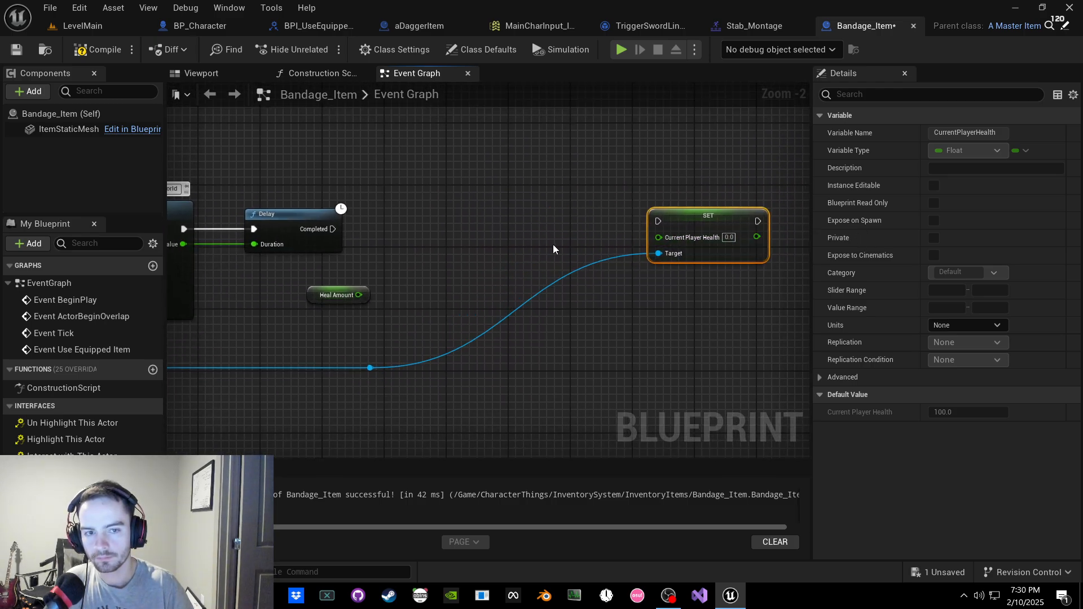
right_click_drag(552, 245, 704, 226)
right_click_drag(457, 262, 715, 269)
left_click_drag(287, 244, 318, 289)
type("get ")
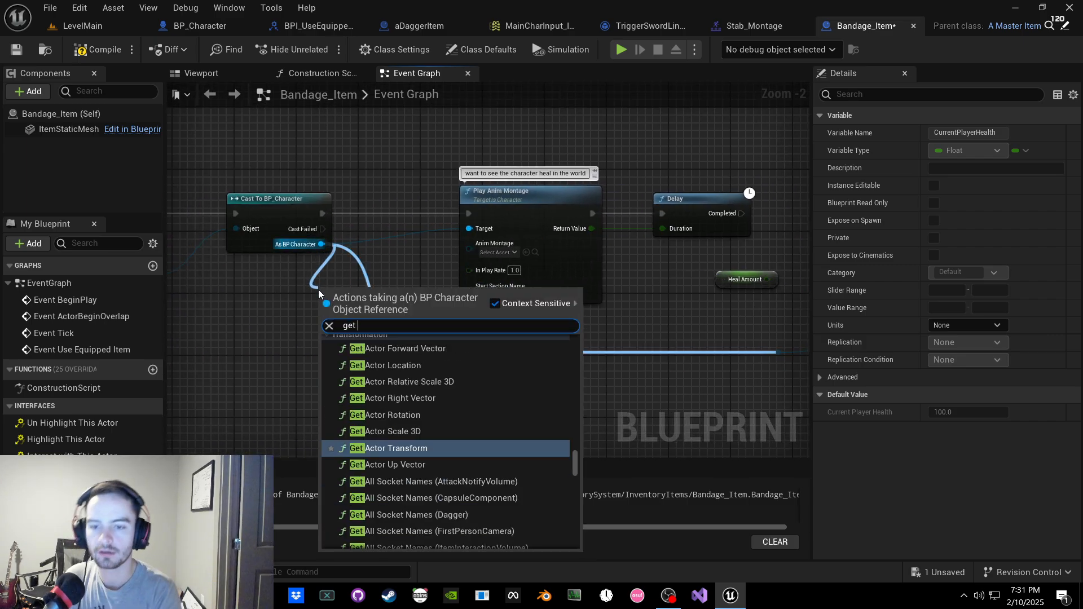
type("maximum")
key("ctrl+BackSpace")
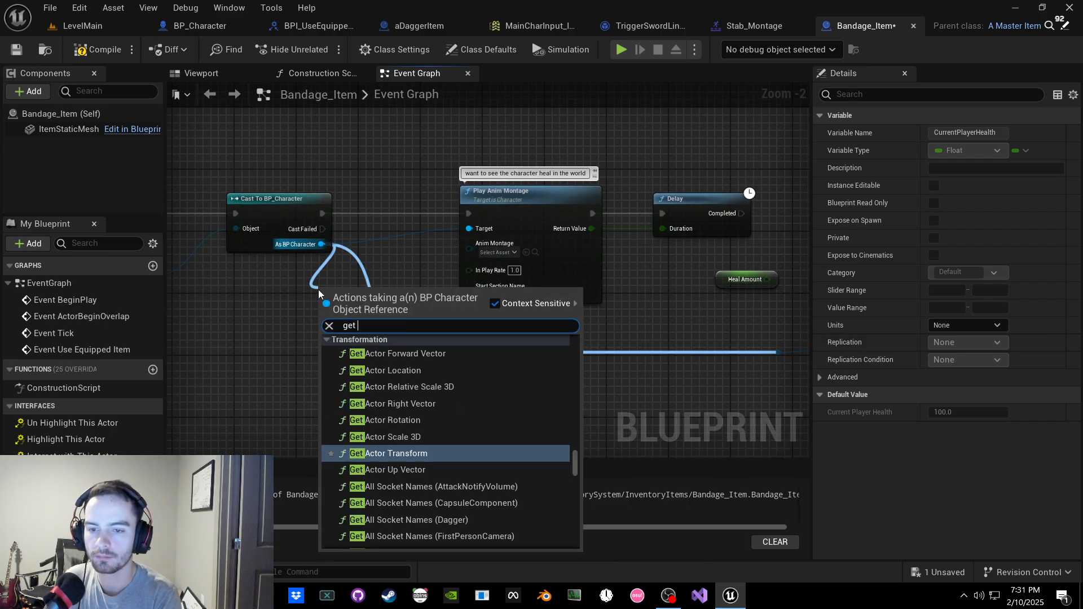
type("player health")
key("Down")
key("Return")
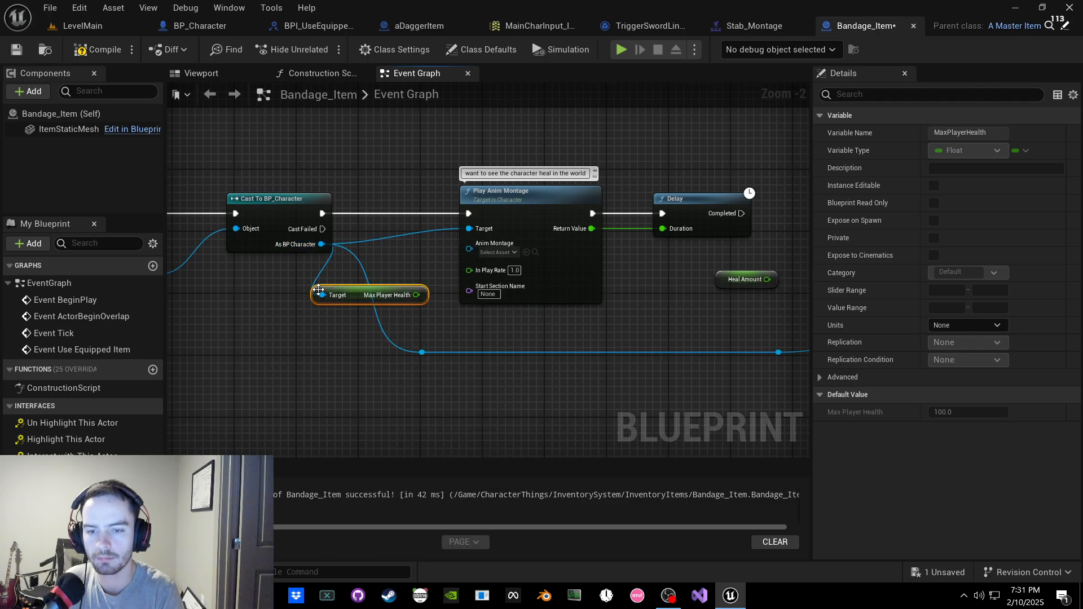
mouse_move(338, 299)
left_mouse_down()
mouse_move(415, 353)
mouse_move(509, 353)
left_mouse_up()
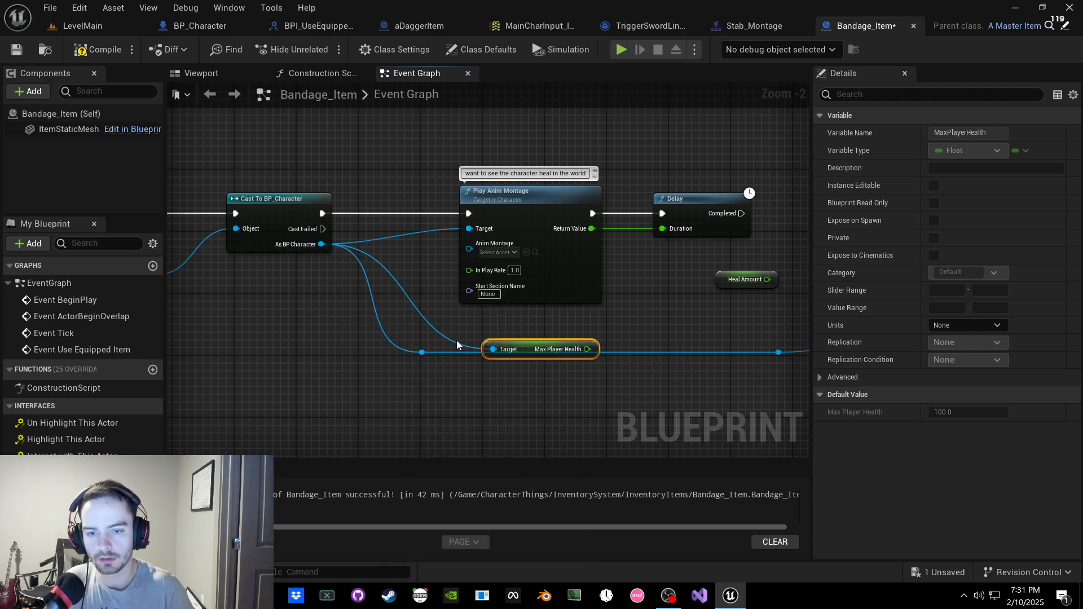
key("Delete")
Step: Add a Get Max Player Health node fed from the second reroute point and nudge the Heal Amount getter slightly upward
right_click_drag(559, 328, 247, 317)
left_click_drag(466, 341, 519, 279)
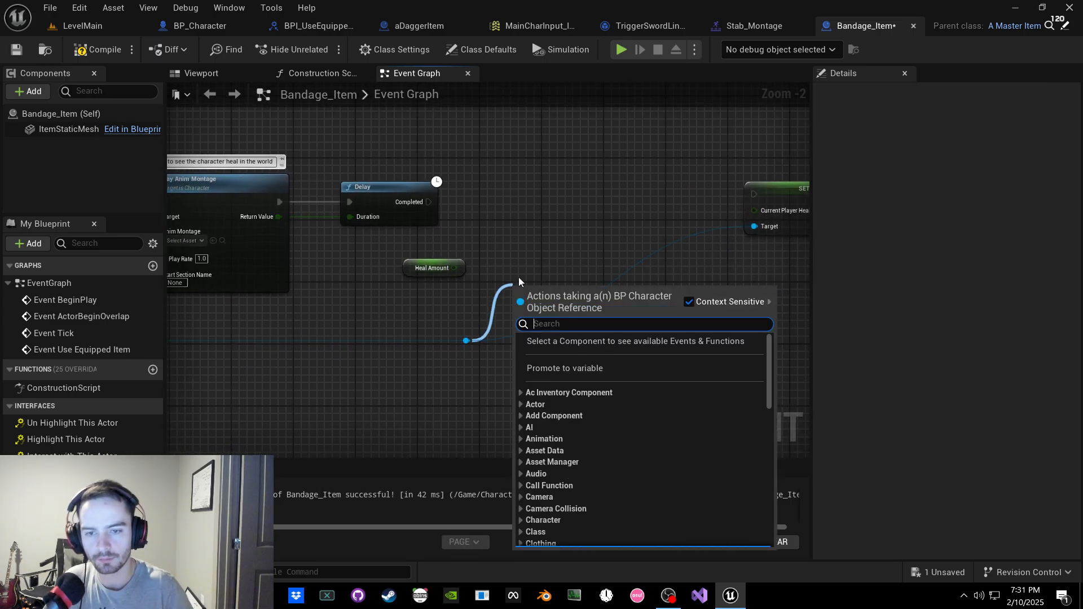
type("get max hea")
key("Return")
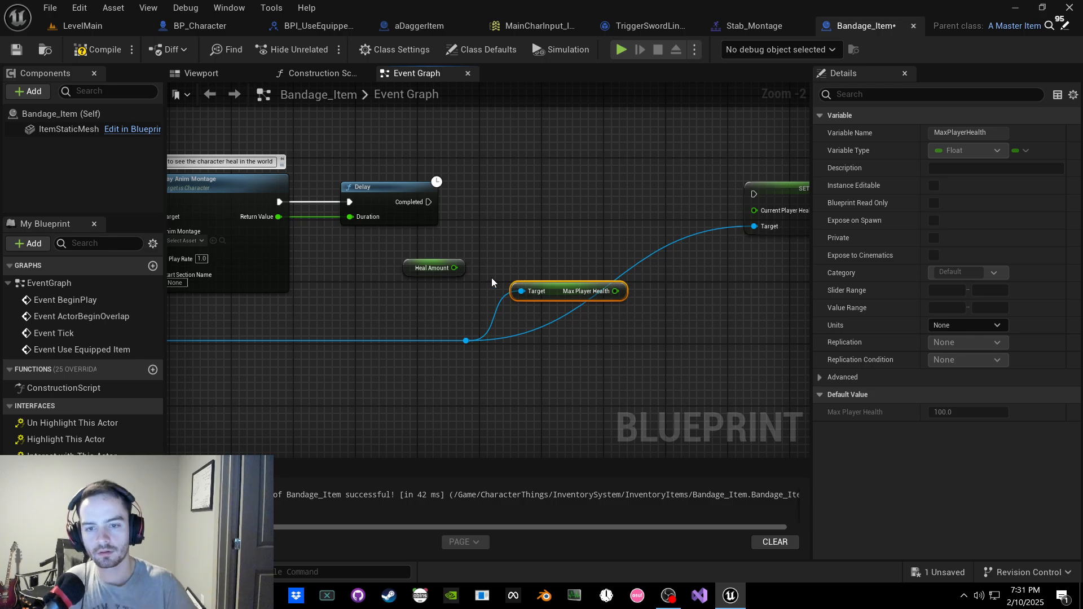
left_click_drag(420, 269, 427, 261)
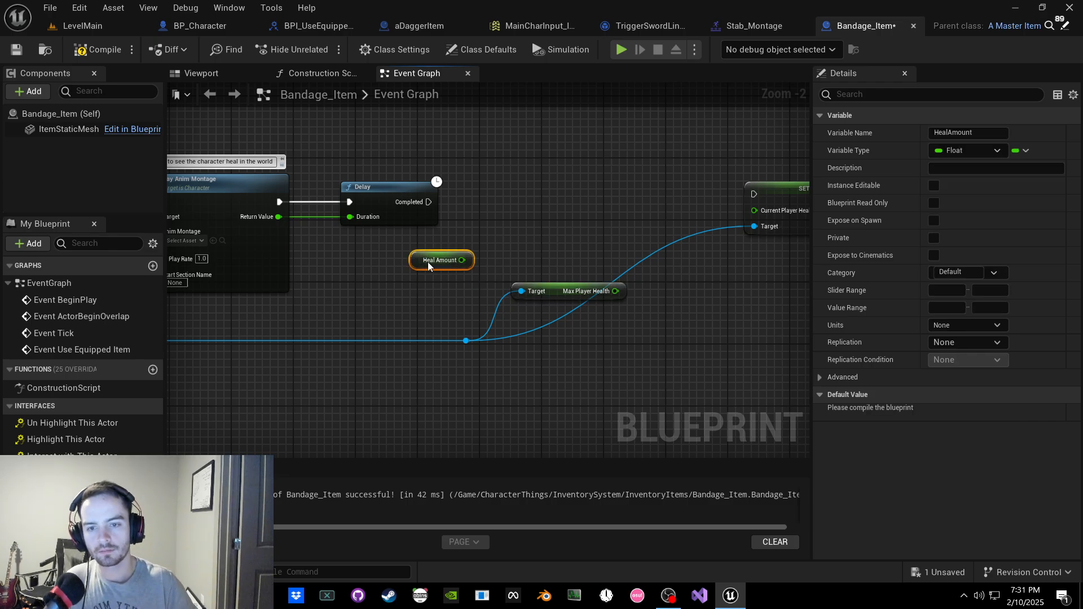
Step: Compile the blueprint, set the HealAmount variable's default value to 25, and recompile and save
left_click(103, 53)
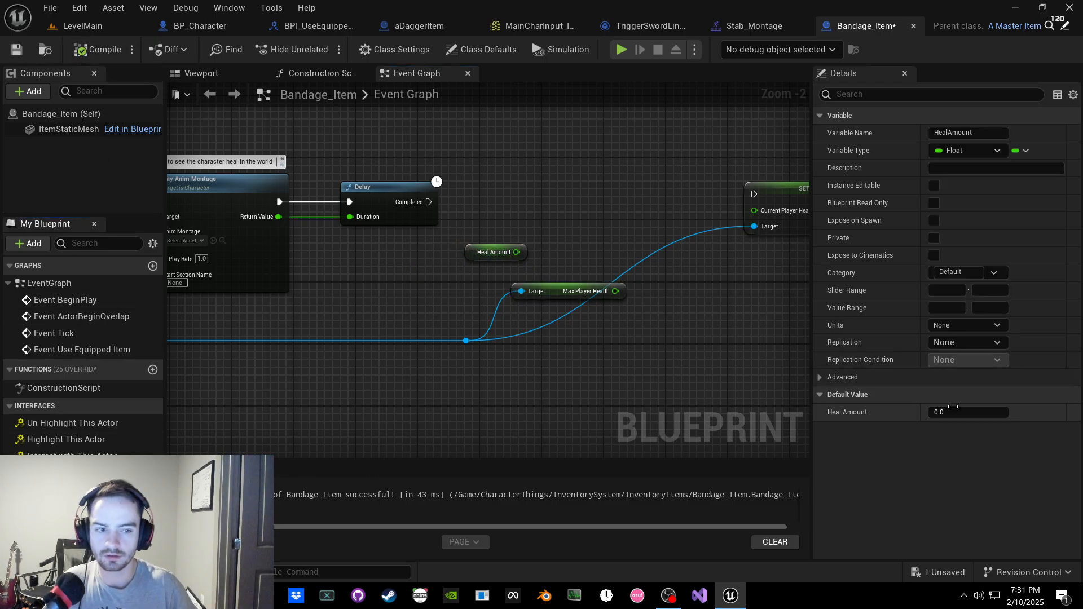
type("25")
mouse_move(628, 326)
right_mouse_down()
mouse_move(440, 307)
mouse_move(515, 325)
mouse_move(606, 378)
right_mouse_up()
left_click(99, 49)
left_click(15, 53)
Step: Shift the Max Player Health getter closer to Delay and move its Target reroute point past the getter toward the Set node
right_click_drag(487, 333, 450, 319)
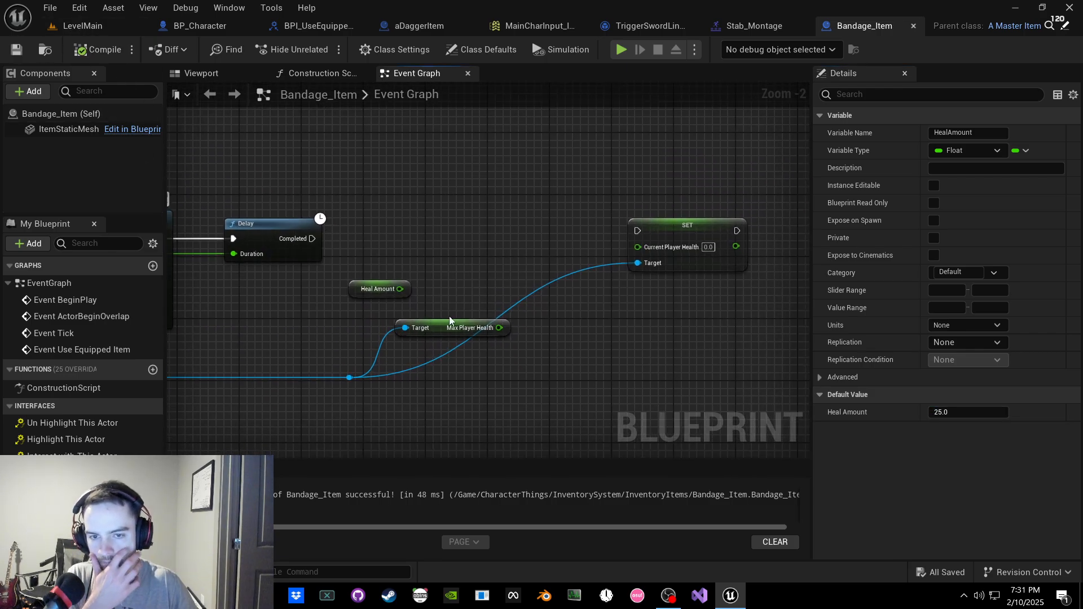
scroll(449, 319, "up", 1)
left_click_drag(435, 327, 397, 327)
right_click_drag(445, 297, 506, 312)
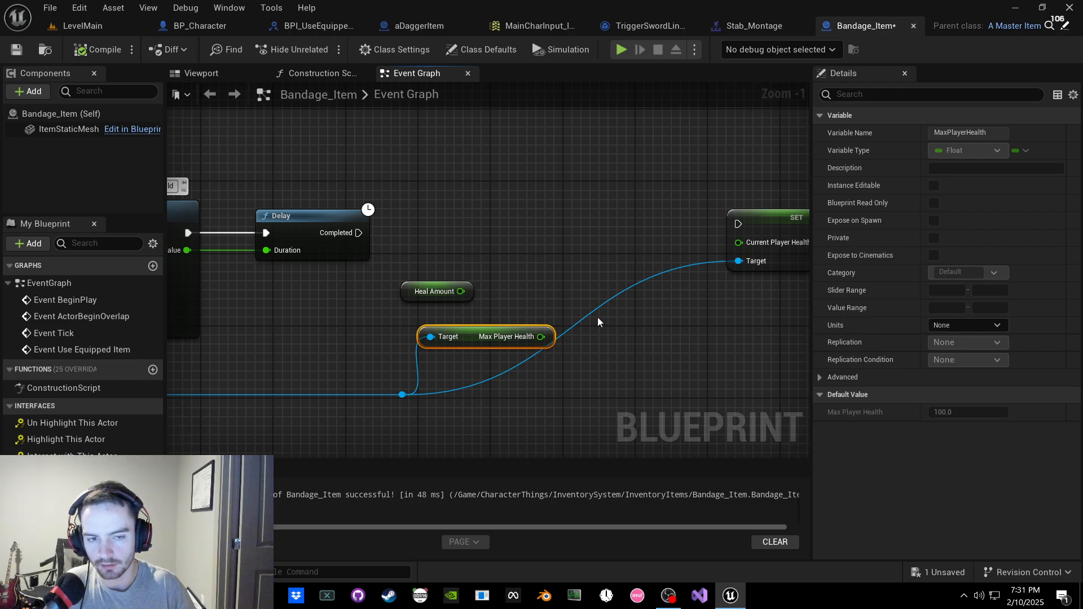
right_click_drag(641, 298, 627, 296)
left_click(611, 290)
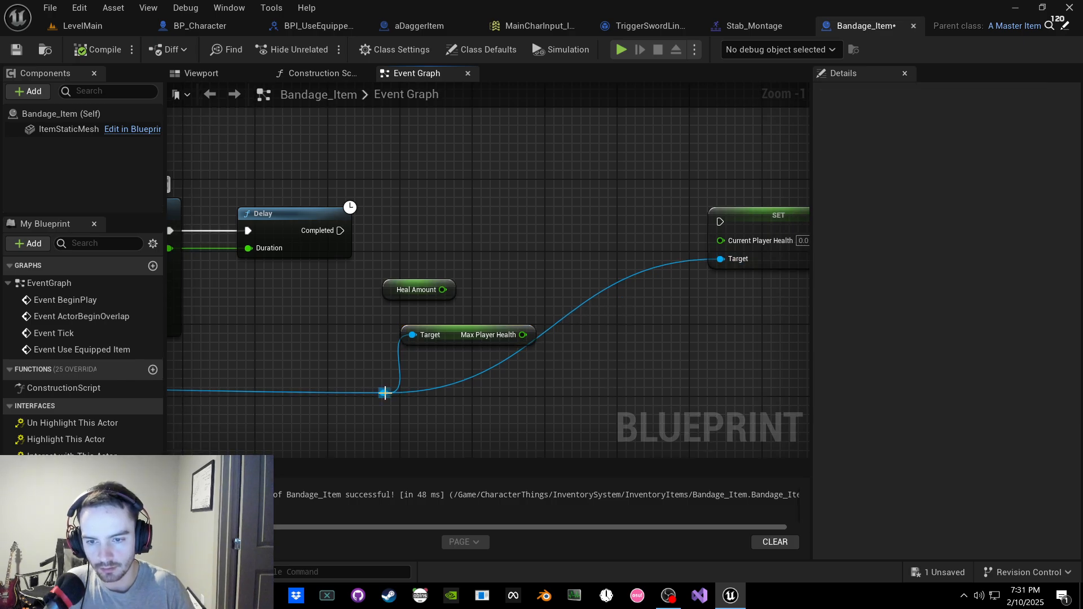
left_click_drag(385, 393, 557, 401)
right_click_drag(496, 383, 675, 382)
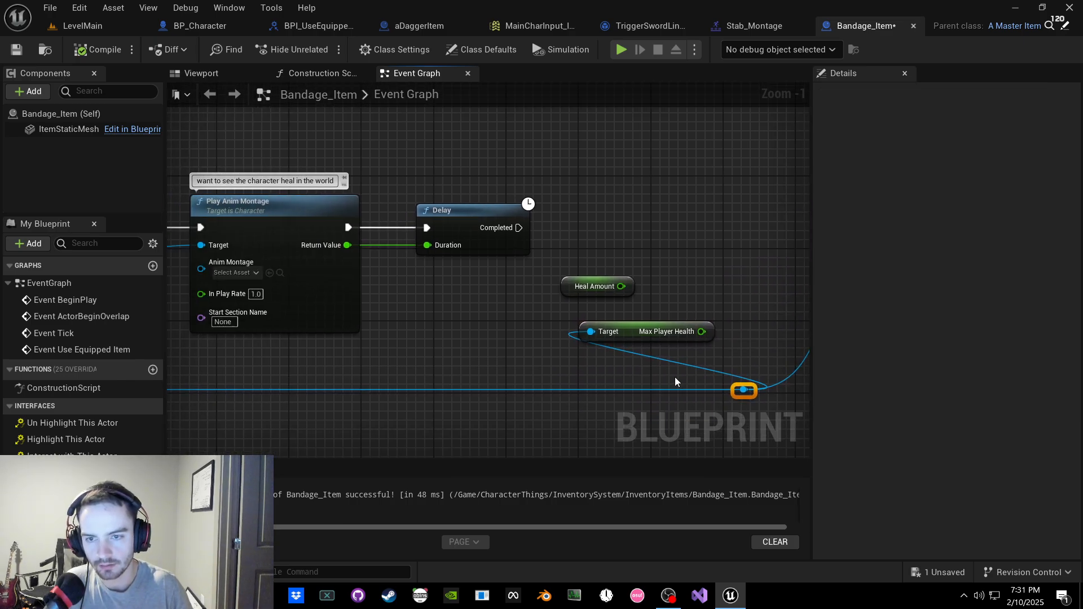
scroll(675, 382, "down", 2)
right_click_drag(568, 360, 739, 324)
mouse_move(350, 255)
left_mouse_down()
mouse_move(365, 281)
mouse_move(552, 352)
mouse_move(621, 345)
left_mouse_up()
type("update heal")
key("Return")
right_click_drag(640, 338, 240, 303)
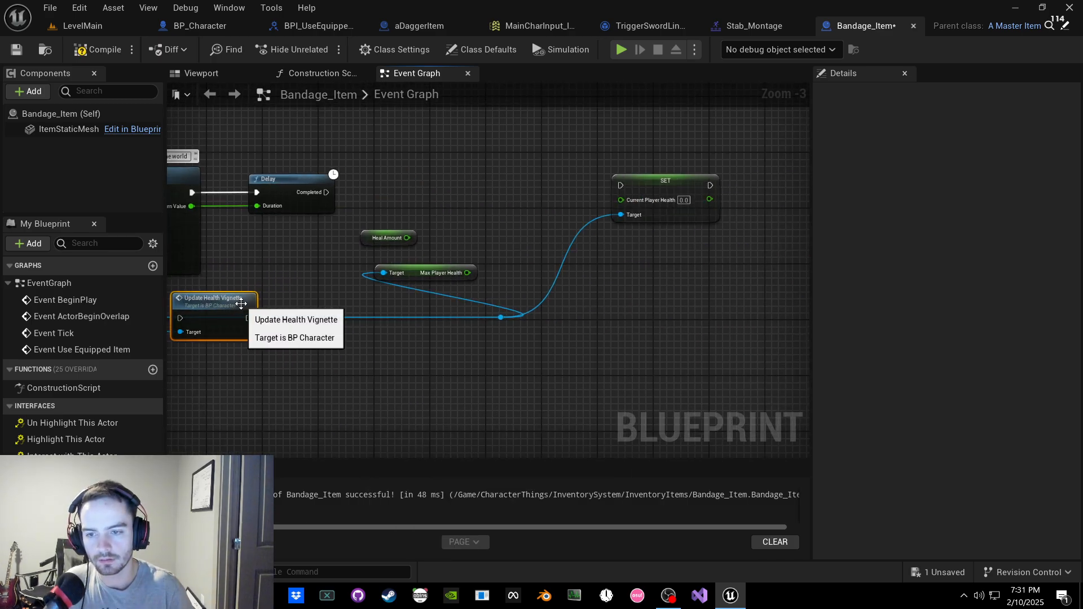
key("Delete")
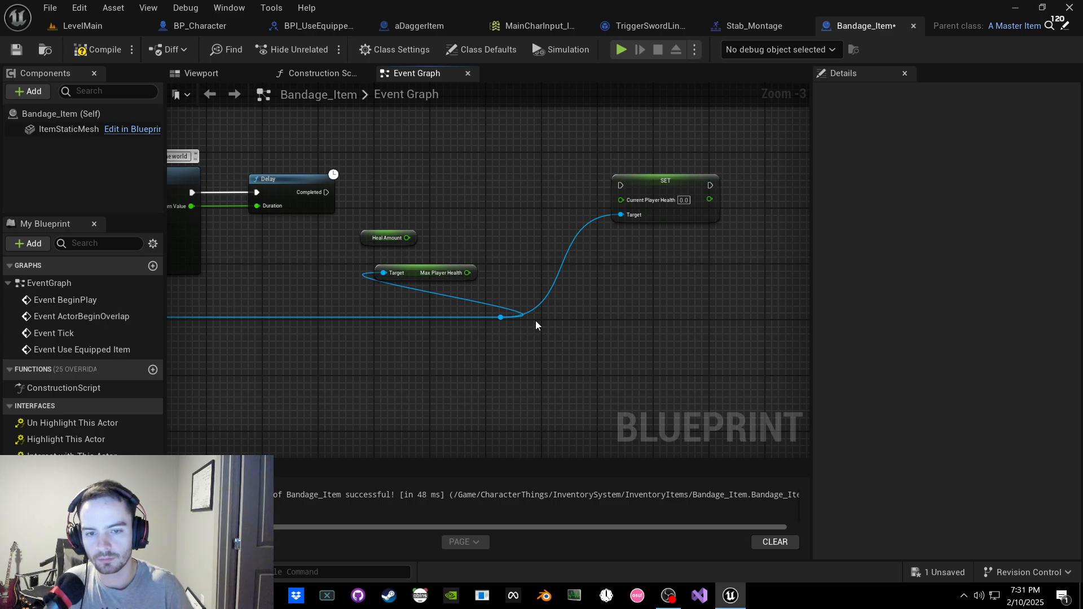
Step: Add an Update Health Vignette call fed from the second reroute point, with another reroute on its Target wire, beyond the Set node
left_click_drag(501, 317, 609, 315)
type("update vign")
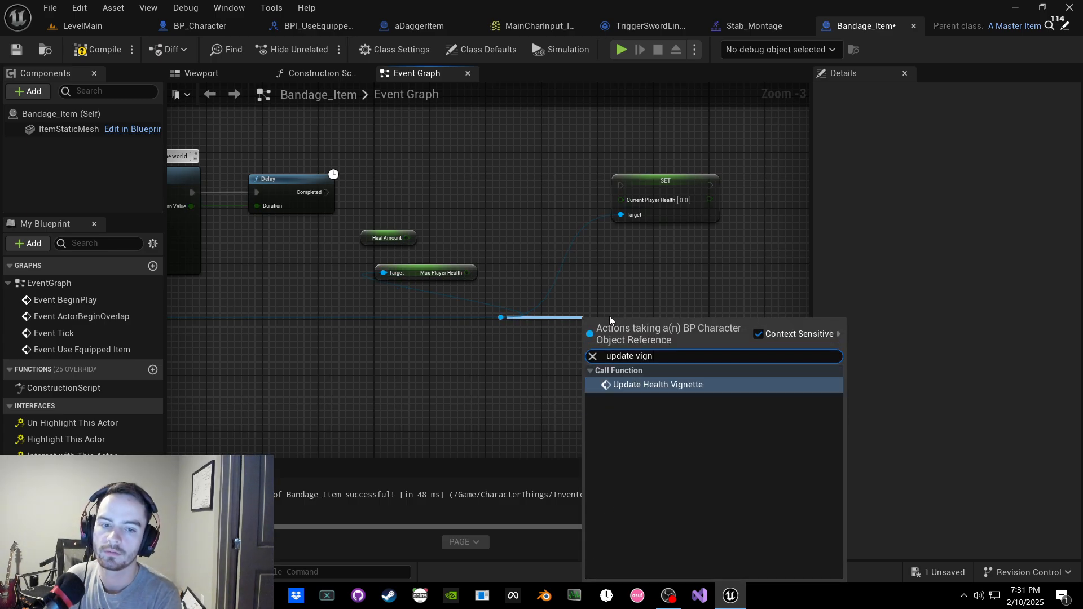
type("ette")
key("Return")
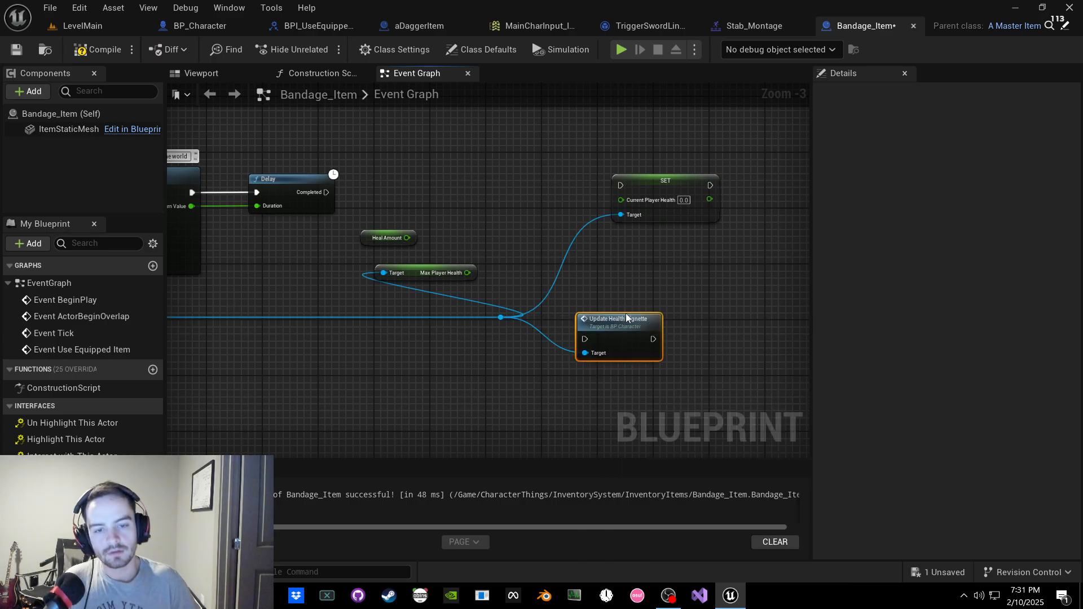
right_click_drag(625, 317, 600, 319)
mouse_move(461, 350)
left_mouse_down()
mouse_move(561, 320)
mouse_move(628, 316)
mouse_move(679, 195)
left_mouse_up()
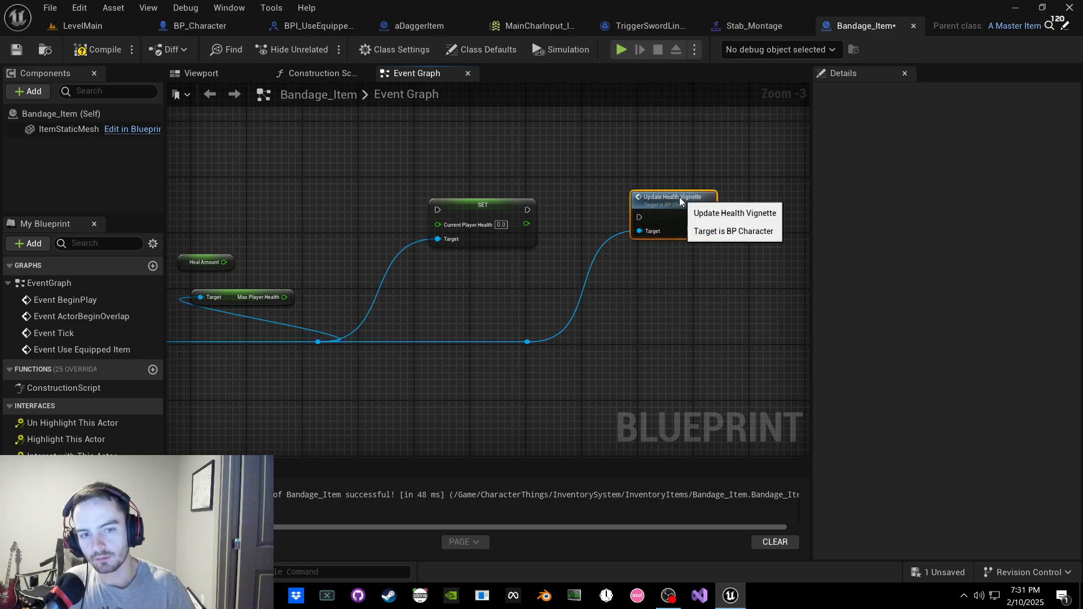
Step: Connect the Set Current Player Health node's execution output to Update Health Vignette, and compile and save the blueprint
left_click_drag(532, 207, 639, 210)
left_click(517, 181)
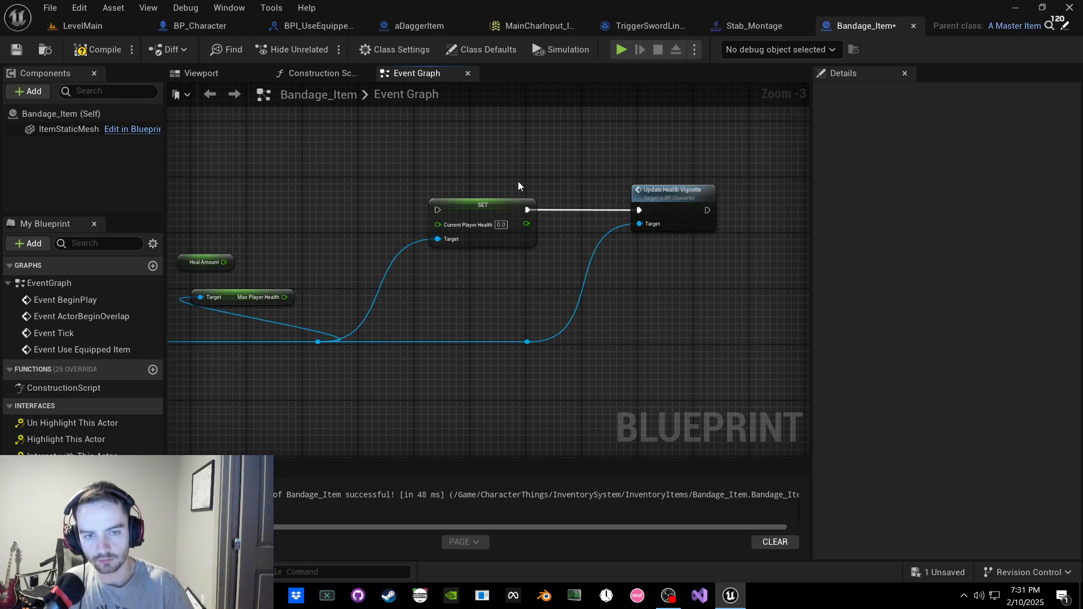
left_click(97, 50)
left_click(15, 50)
Step: Play-test LevelMain by moving the player toward the enemy, and end the session
right_click_drag(371, 145, 269, 167)
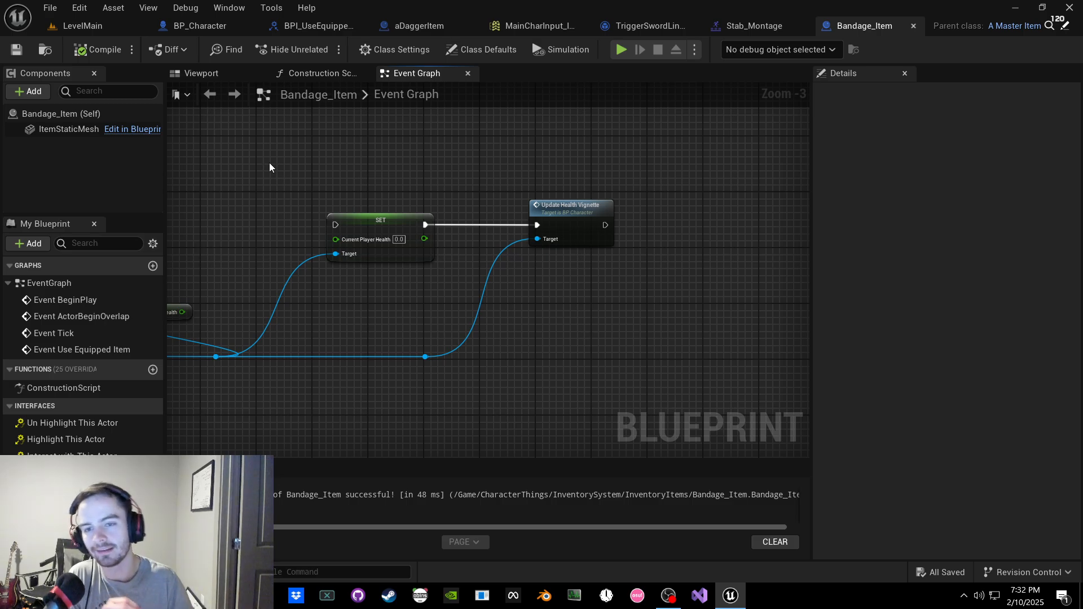
left_click(95, 29)
left_click(327, 92)
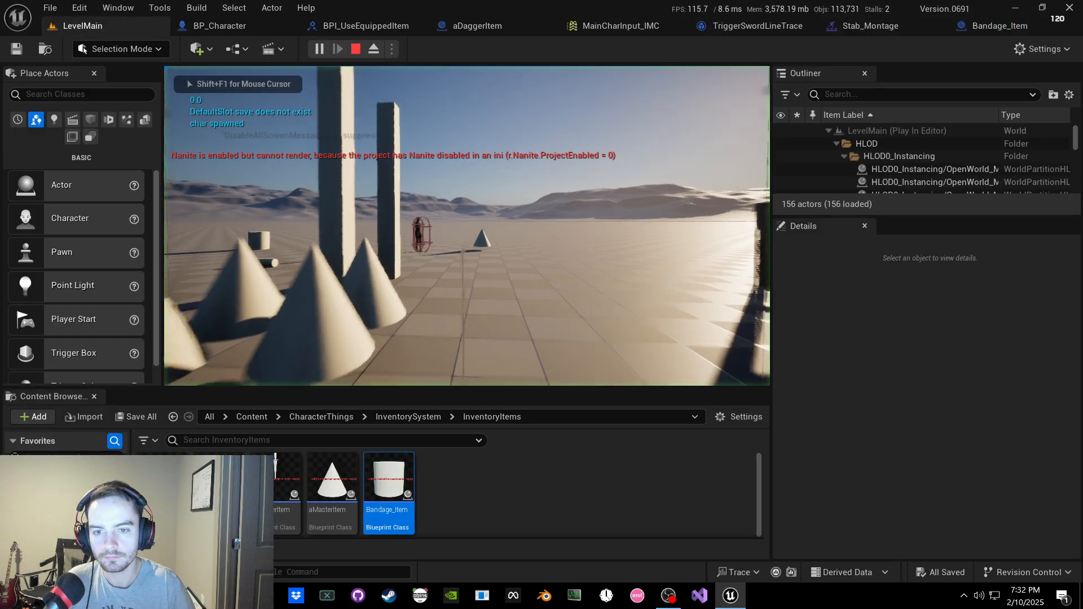
key("w")
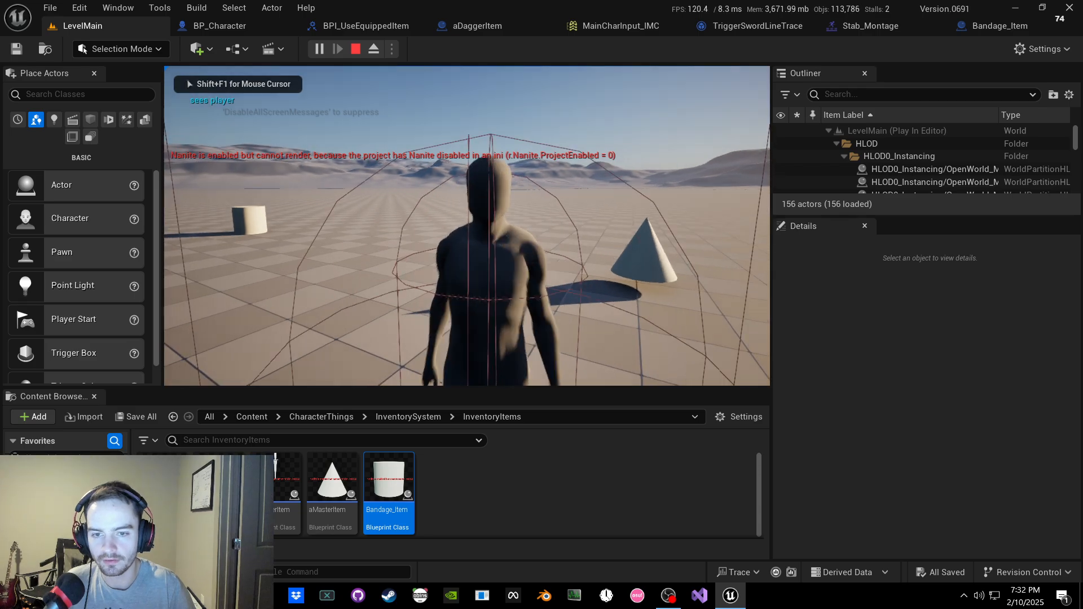
key("Escape")
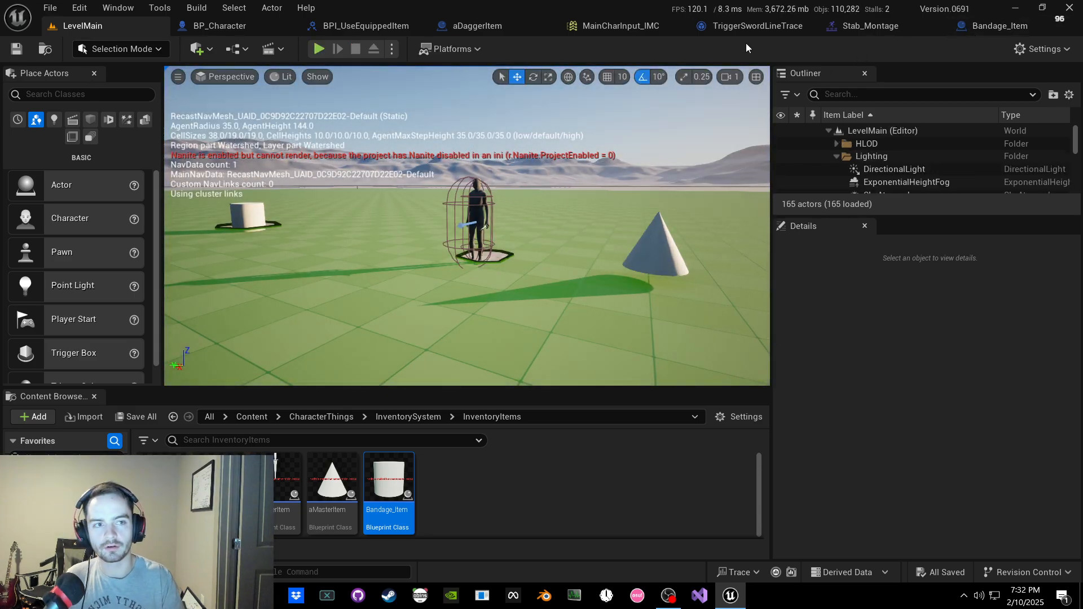
Step: Return to the Bandage_Item graph and move the Max Player Health getter slightly lower and closer to Delay
left_click(998, 26)
scroll(643, 254, "down", 1)
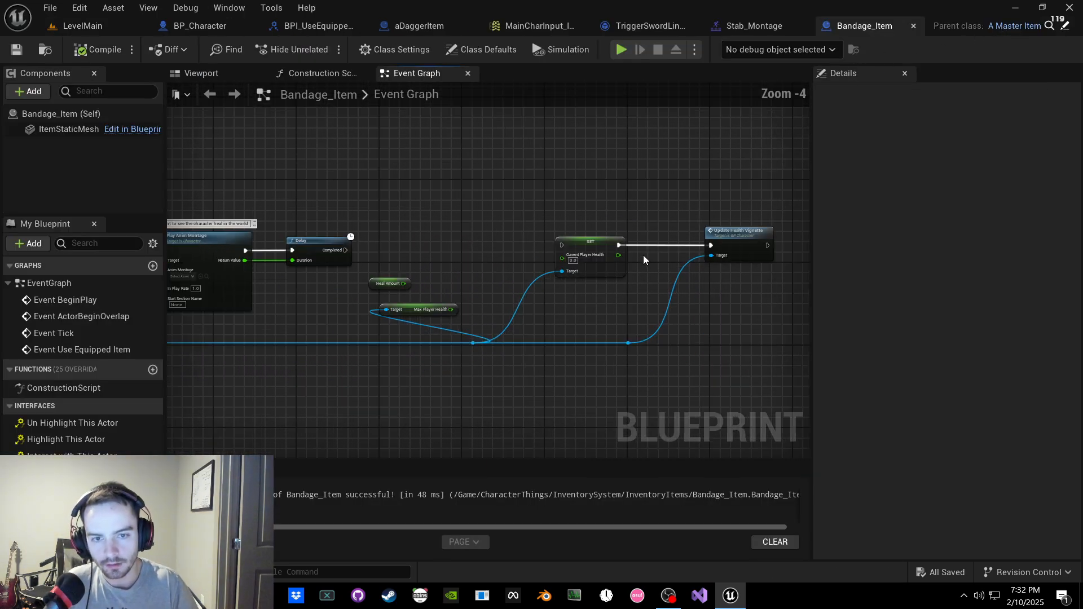
scroll(508, 282, "up", 1)
scroll(458, 268, "up", 1)
right_click_drag(458, 268, 433, 275)
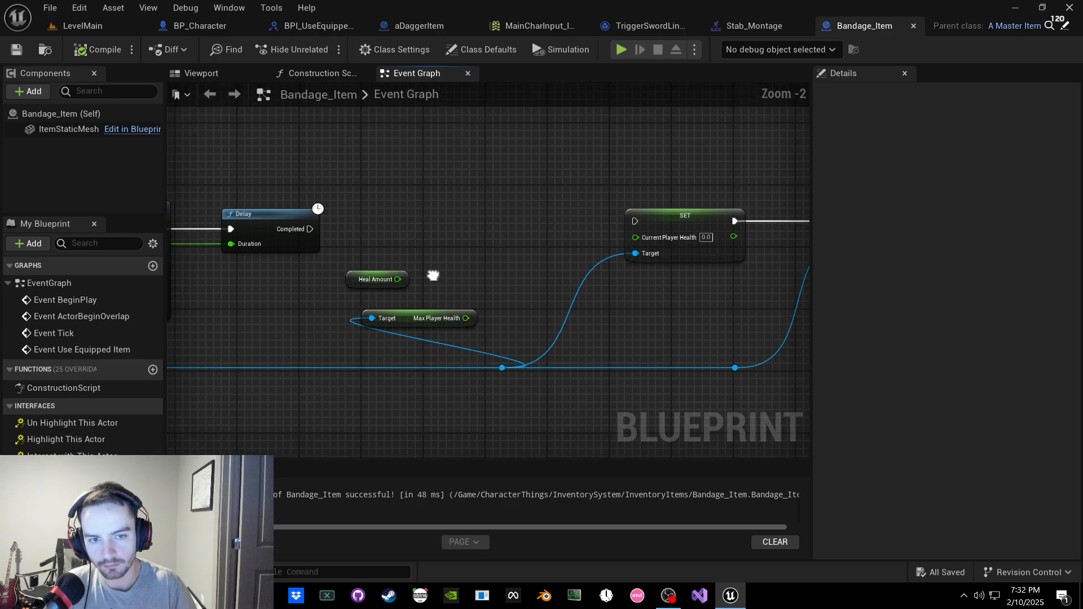
mouse_move(405, 318)
left_mouse_down()
mouse_move(365, 311)
mouse_move(366, 341)
mouse_move(375, 319)
left_mouse_up()
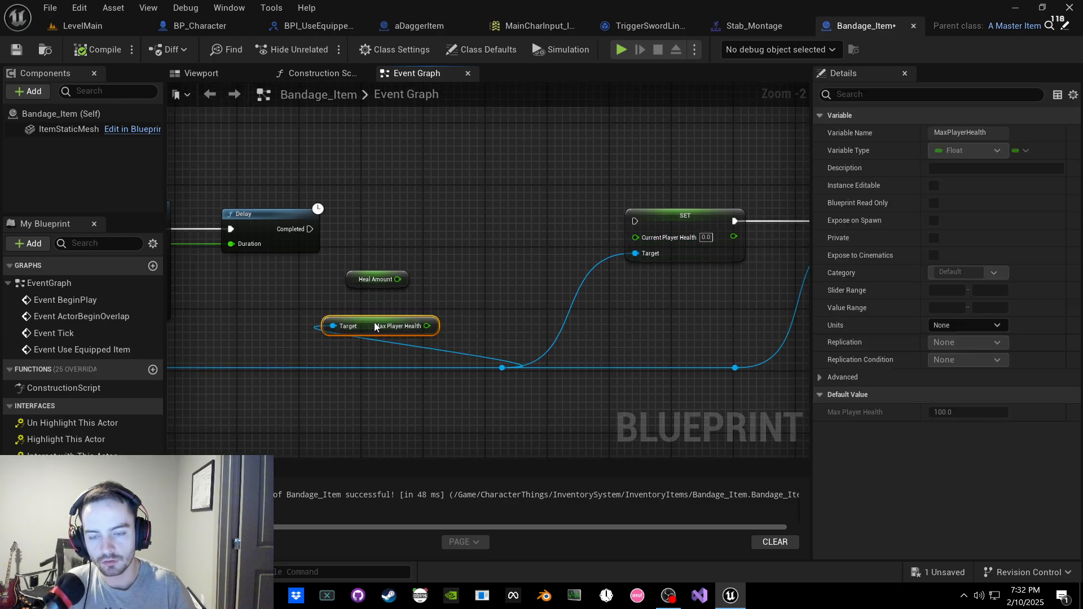
left_click_drag(400, 278, 438, 271)
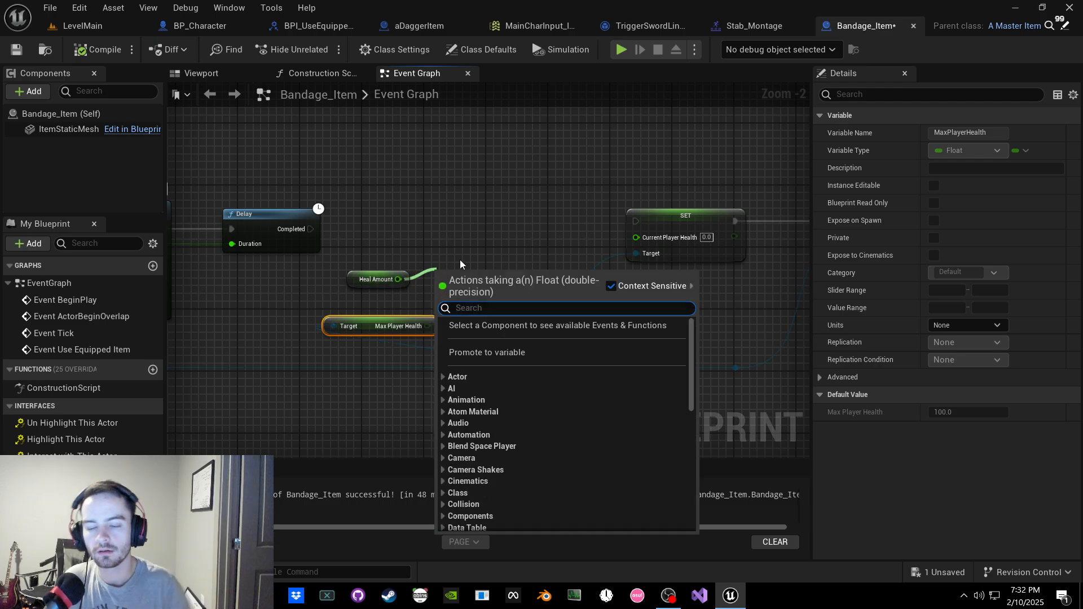
type("clamp float")
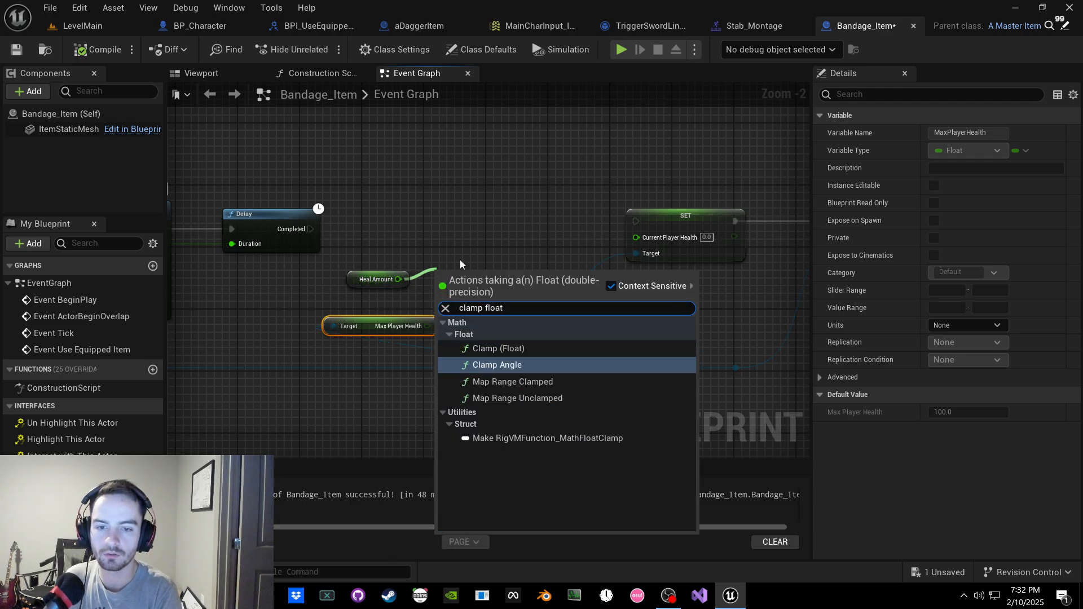
key("Down")
key("Return")
key("ctrl+z")
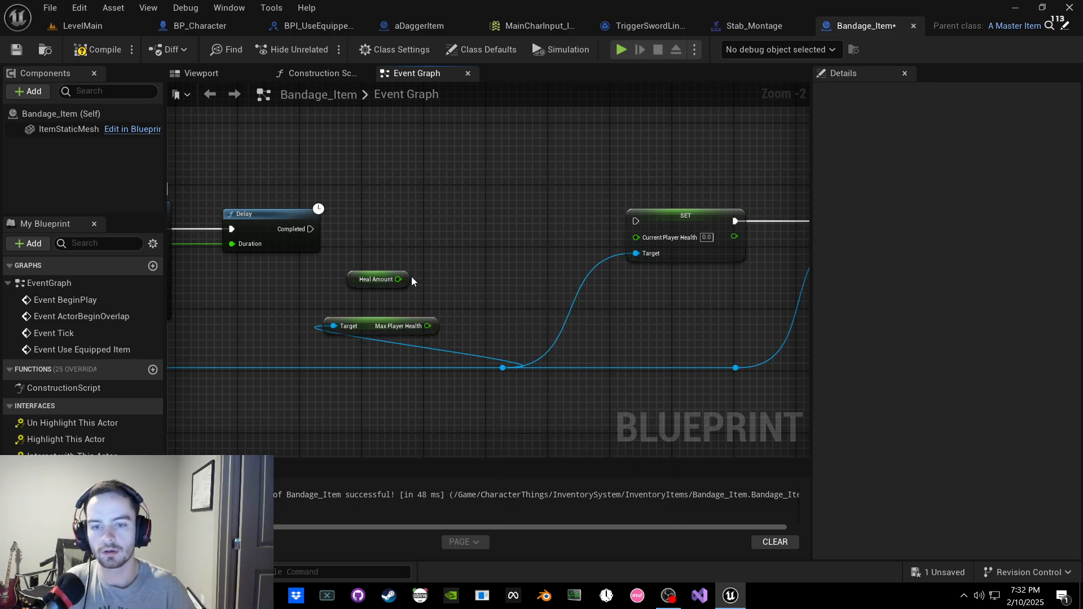
Step: Add a Clamp (Float) node between the getters and the Set node, leaving its Value input disconnected from Heal Amount
left_click_drag(399, 279, 454, 274)
type("clamp float")
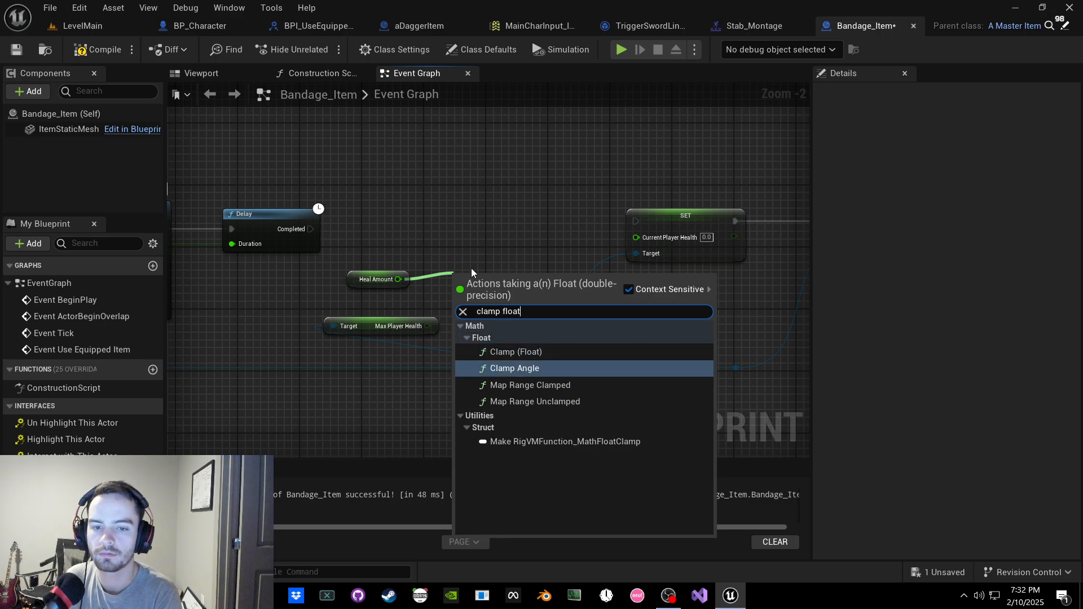
key("Up")
key("Return")
left_click_drag(479, 274, 505, 253)
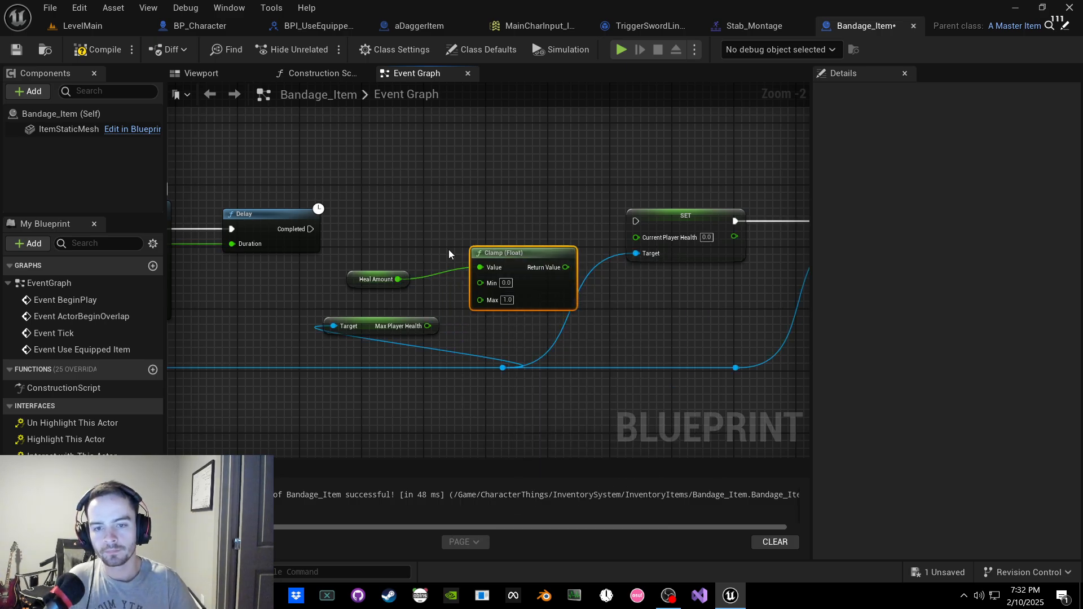
left_click(398, 279, "alt")
Step: Connect Max Player Health to the Clamp node's Max input and space out the Clamp and Heal Amount nodes
right_click_drag(428, 247, 476, 245)
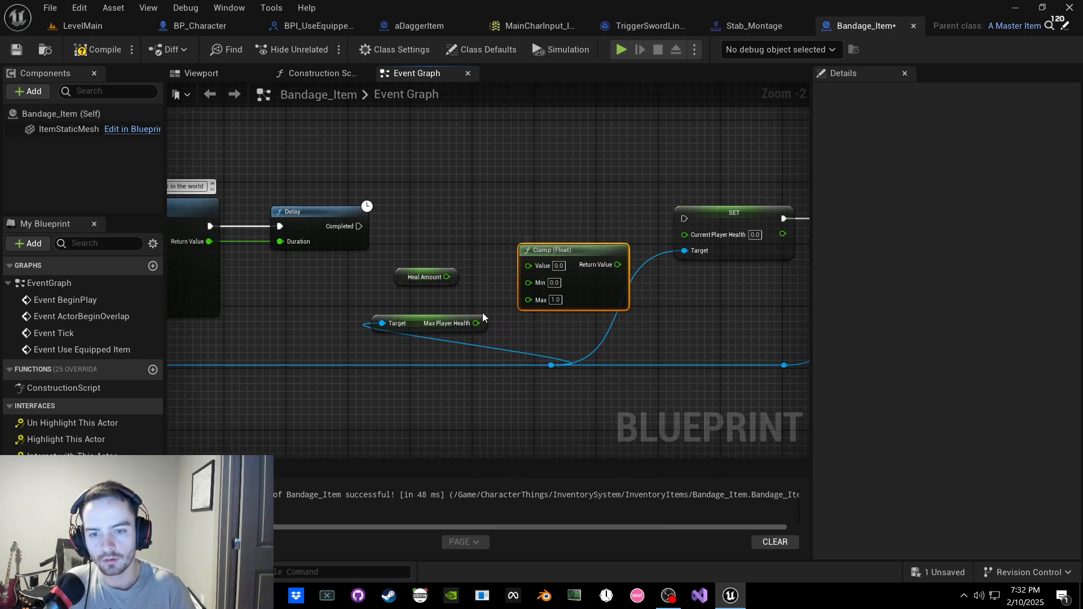
mouse_move(426, 326)
left_mouse_down()
mouse_move(410, 325)
mouse_move(505, 330)
mouse_move(528, 298)
left_mouse_up()
right_click_drag(491, 306, 463, 333)
left_click_drag(544, 289, 544, 305)
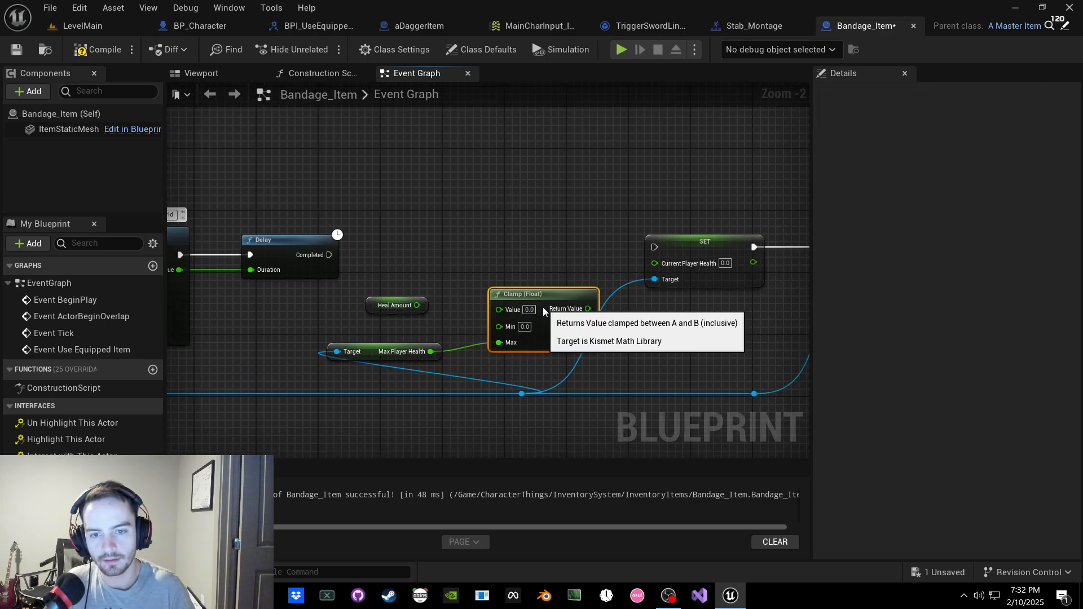
right_click_drag(478, 306, 545, 323)
left_click_drag(449, 323, 403, 316)
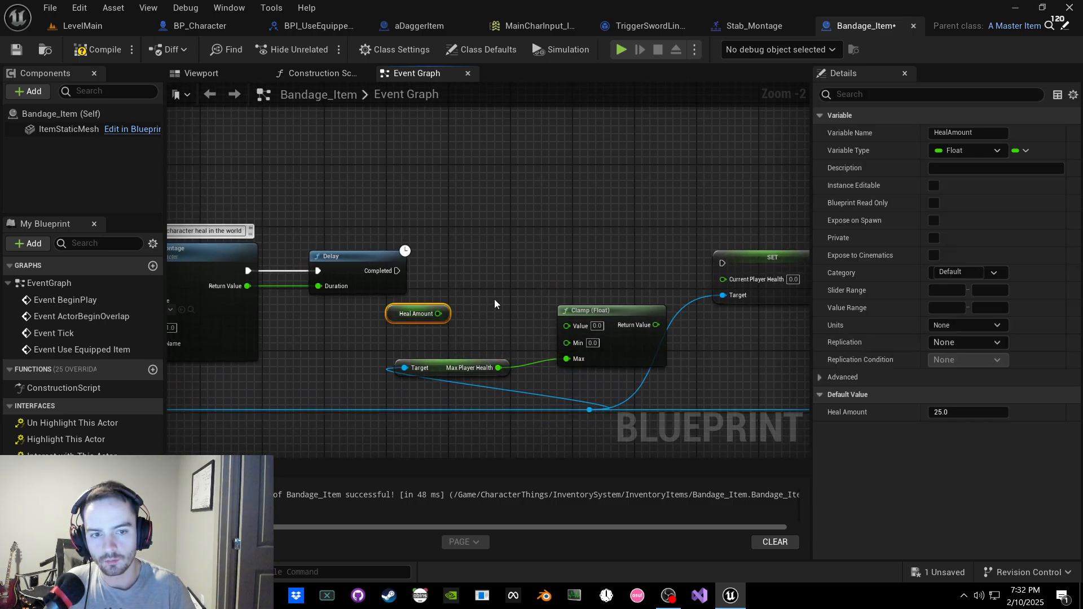
Step: Move the shared Target reroute point below Max Player Health and route the Set node's Target wire beneath Clamp with a new reroute point
right_click_drag(494, 300, 449, 246)
right_click_drag(495, 292, 447, 245)
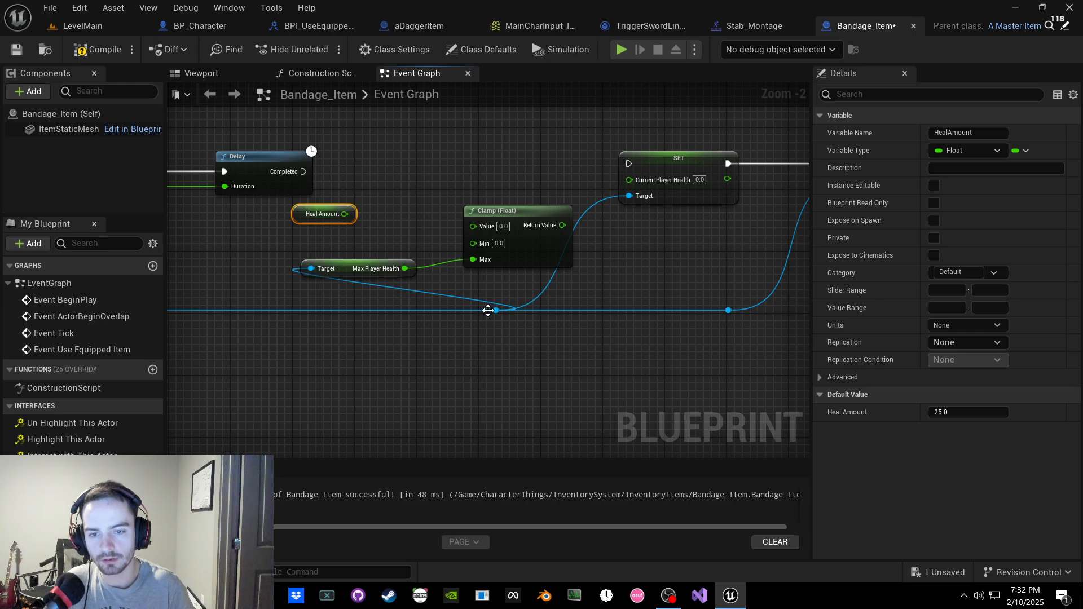
left_click_drag(488, 310, 283, 312)
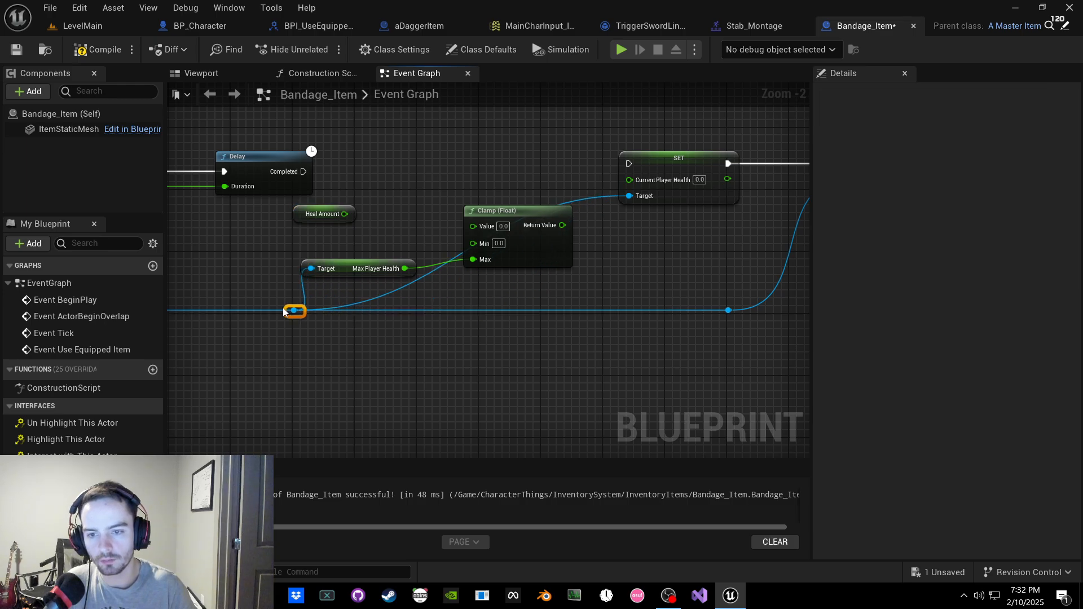
double_click(414, 280)
left_click_drag(412, 278, 445, 291)
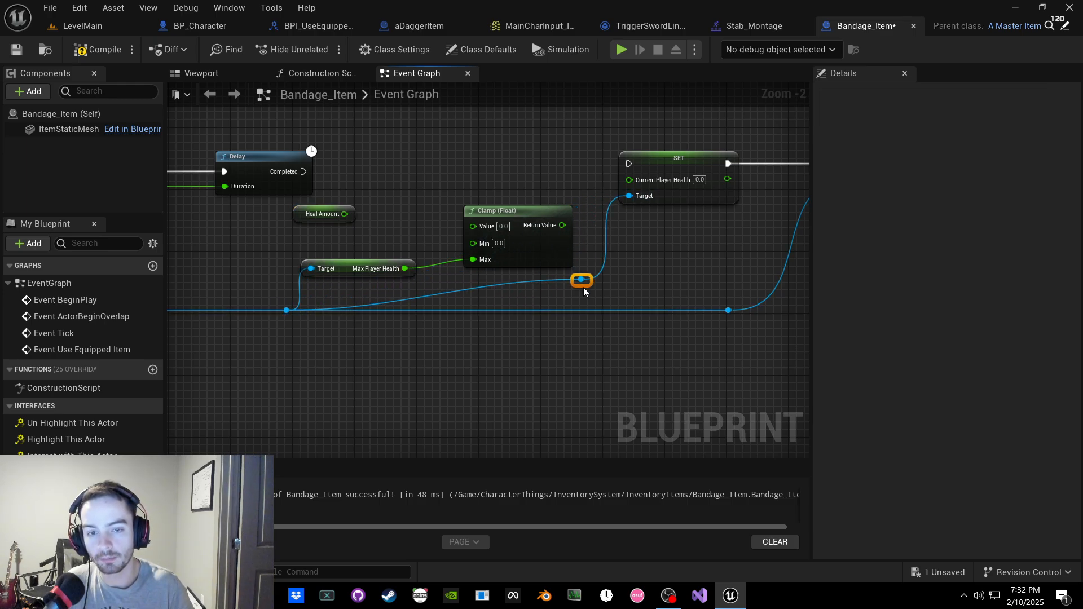
right_click_drag(598, 288, 692, 304)
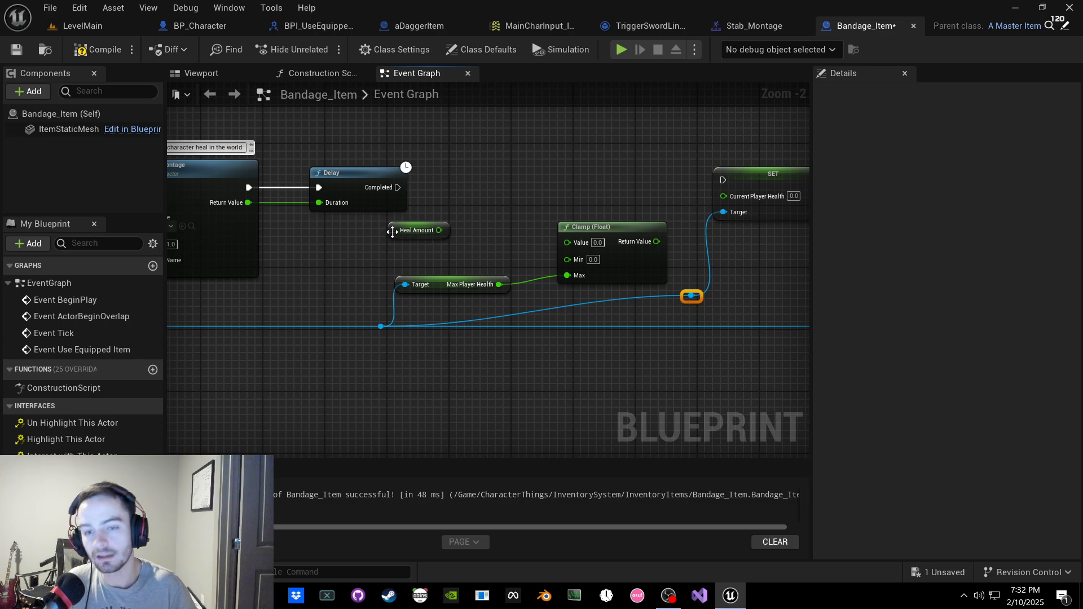
left_click_drag(392, 231, 399, 232)
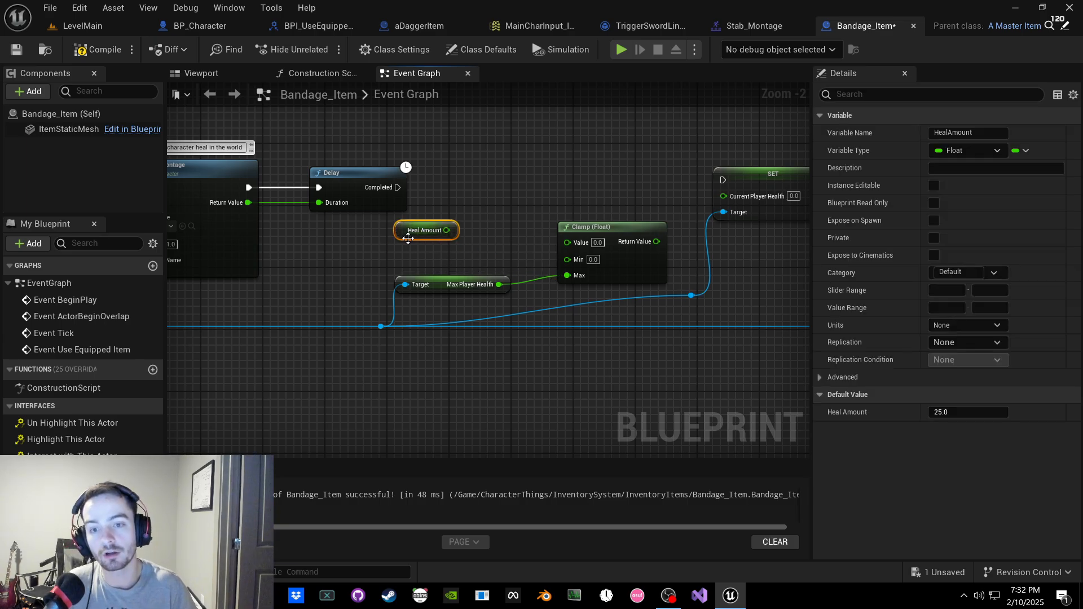
left_click_drag(381, 326, 364, 289)
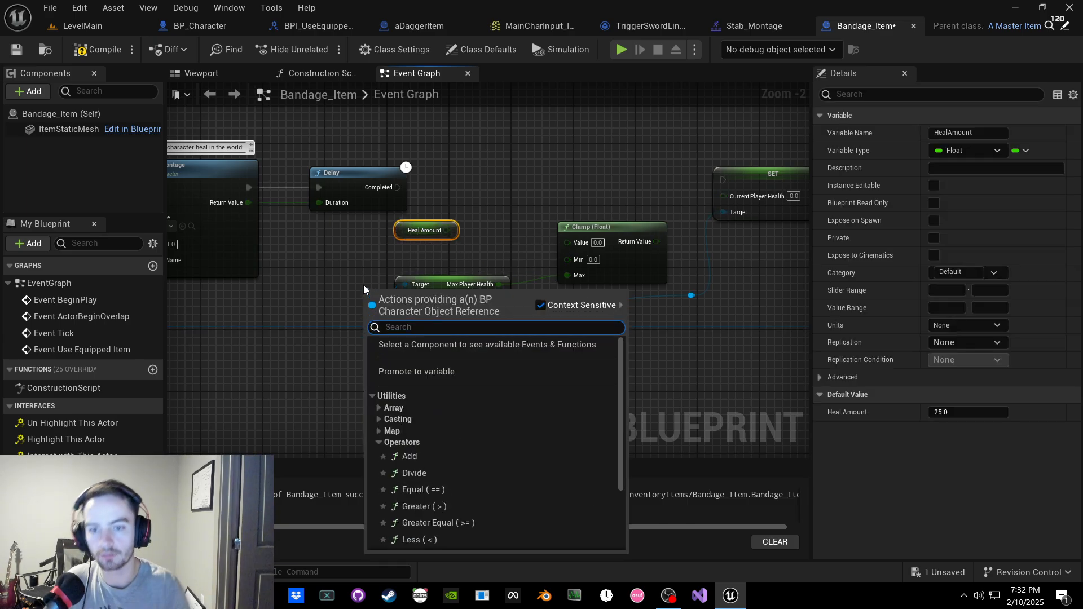
type("get cur")
key("Escape")
left_click(370, 265)
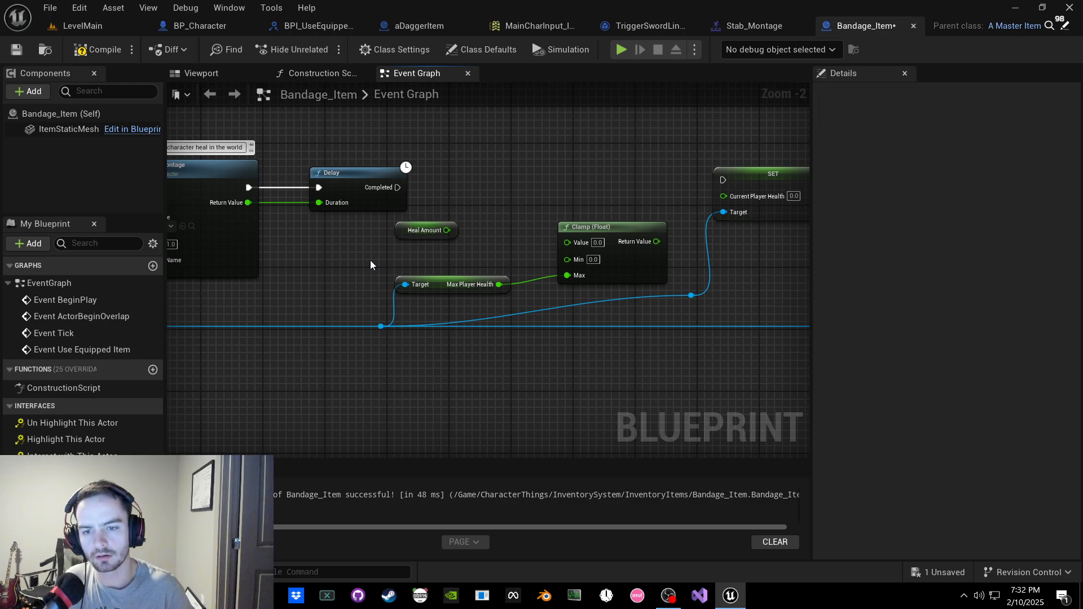
left_click_drag(381, 326, 376, 289)
type("get")
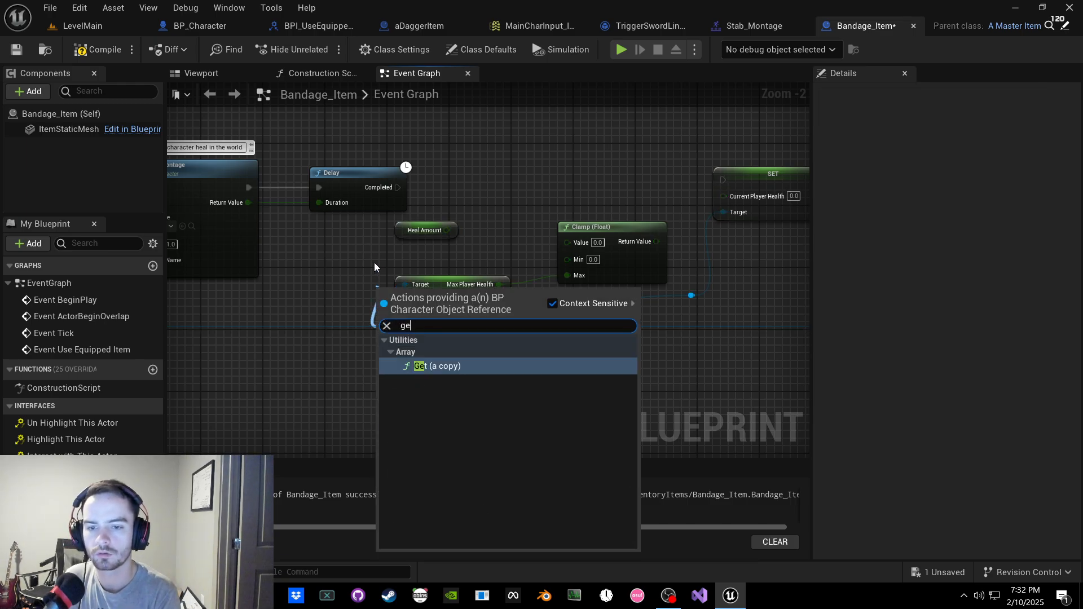
key("BackSpace")
key("BackSpace")
type("cu")
left_click(375, 264)
right_click_drag(222, 282, 380, 242)
right_click_drag(284, 270, 404, 257)
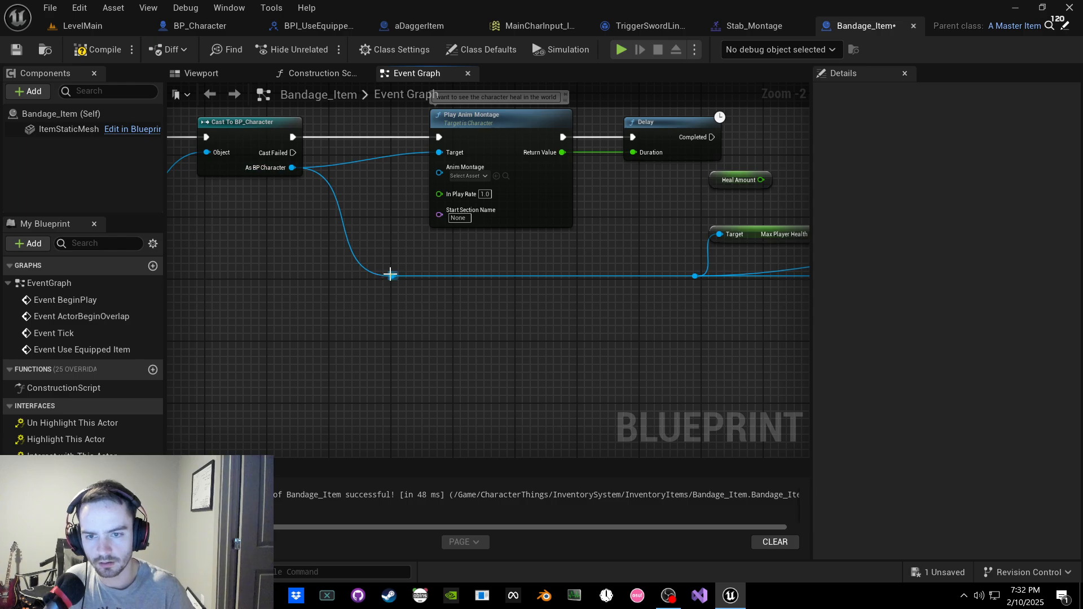
left_click_drag(390, 275, 430, 255)
type("curen")
left_click(468, 240)
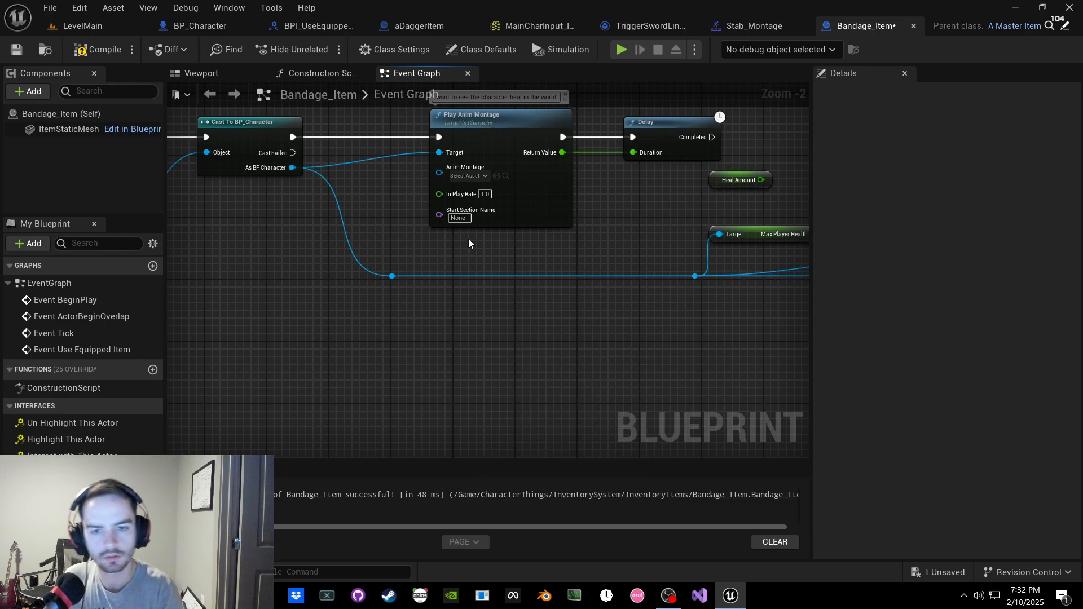
left_click_drag(292, 168, 350, 207)
type("get ")
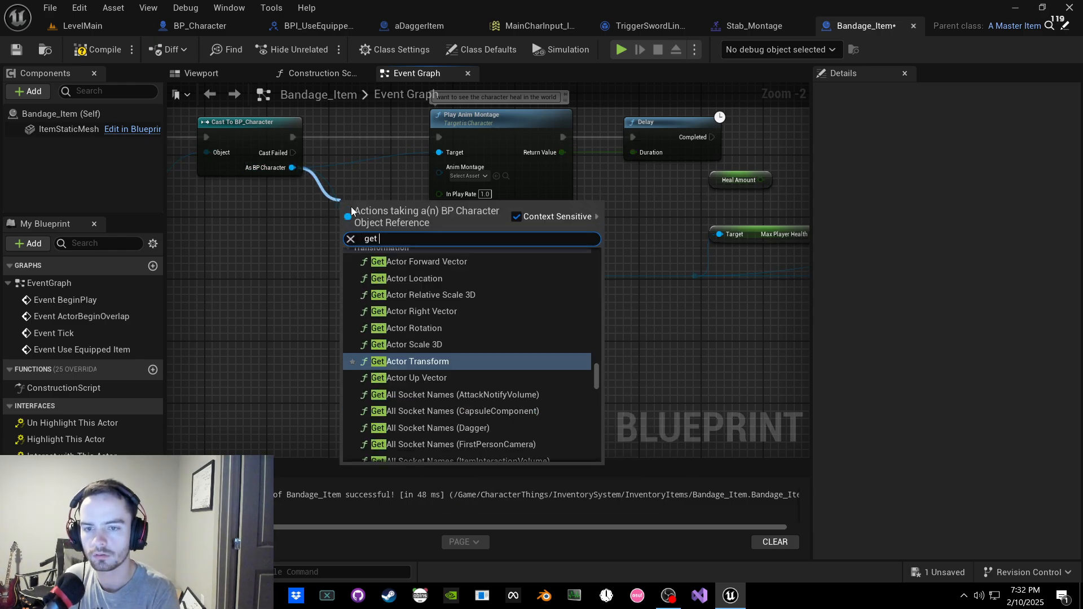
type("current h")
key("Escape")
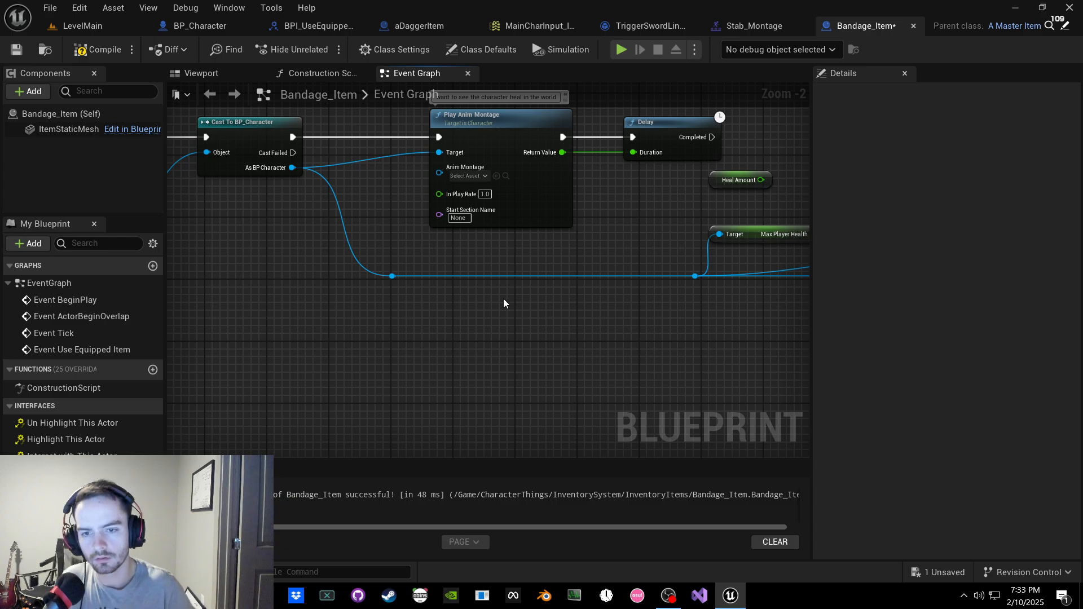
left_click_drag(695, 276, 669, 219)
type("get cur")
key("Escape")
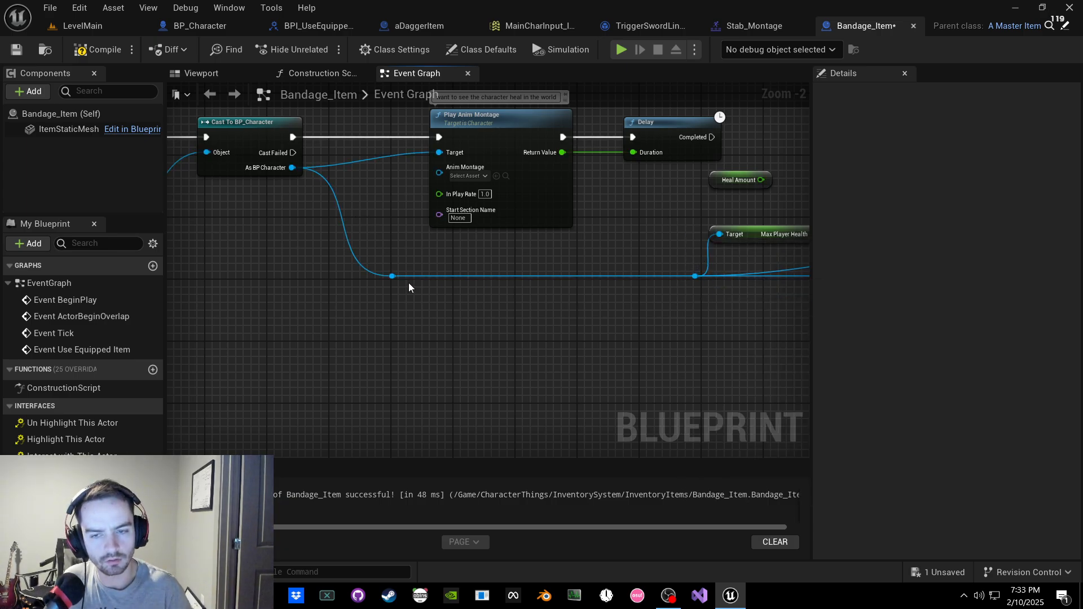
Step: Add a Current Player Health getter from the BP Character reroute point and place it between Heal Amount and Max Player Health
left_click_drag(392, 275, 439, 246)
type("get current he")
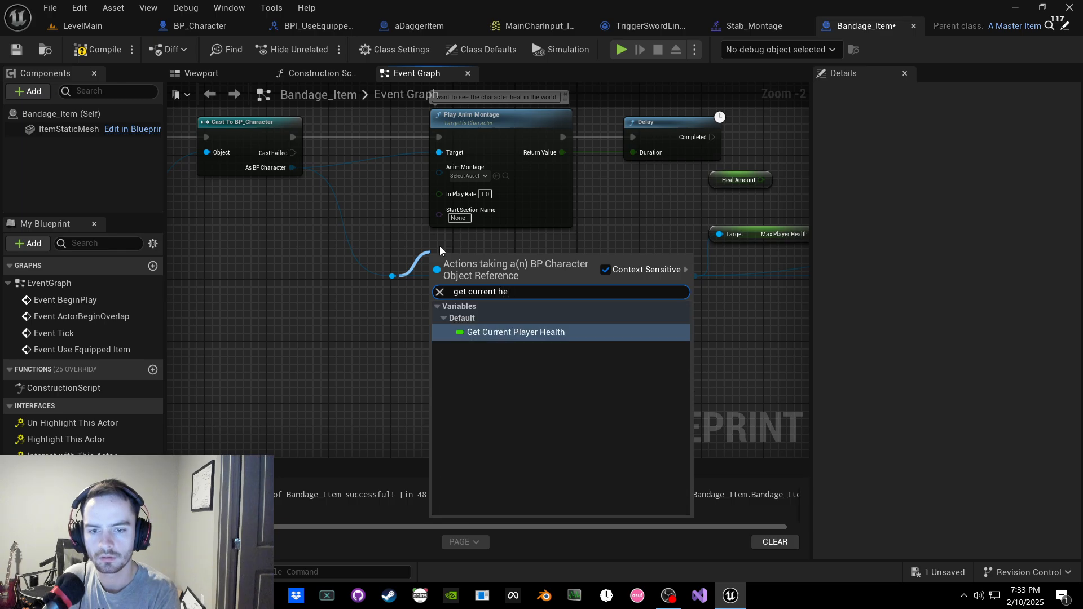
key("Return")
right_click_drag(712, 287, 607, 290)
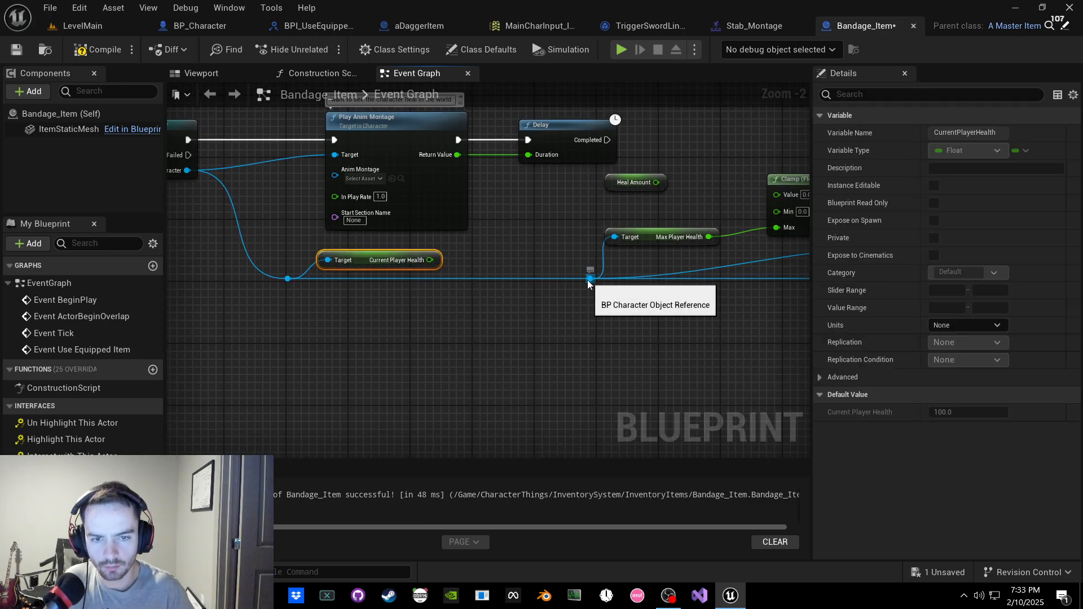
left_click_drag(366, 265, 645, 215)
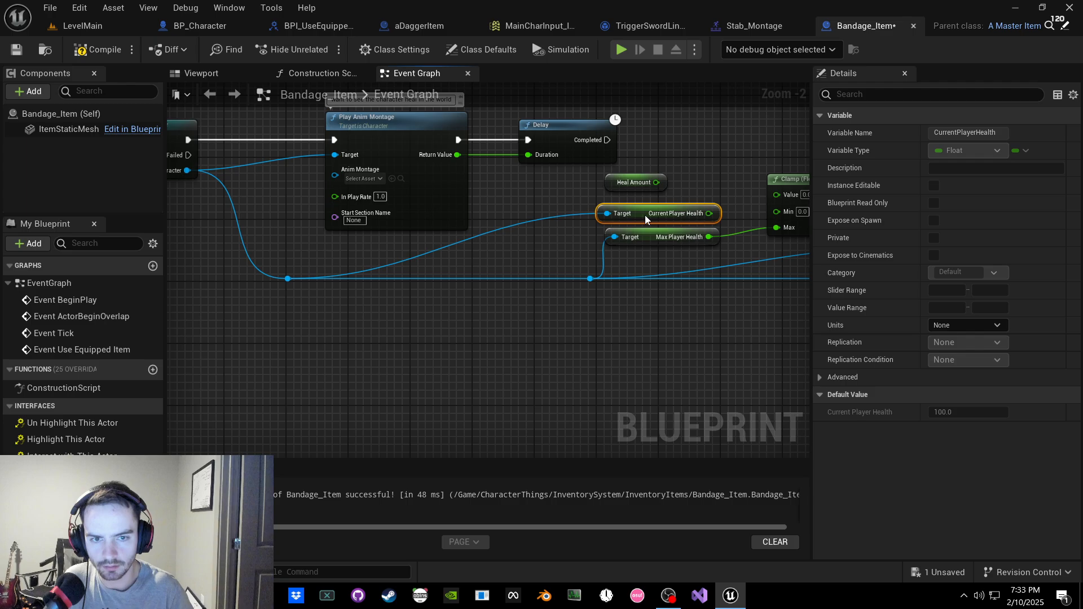
Step: Route the Current Player Health getter's Target wire through a new reroute point and shift the getter slightly aside
double_click(566, 215)
left_click_drag(556, 221, 556, 231)
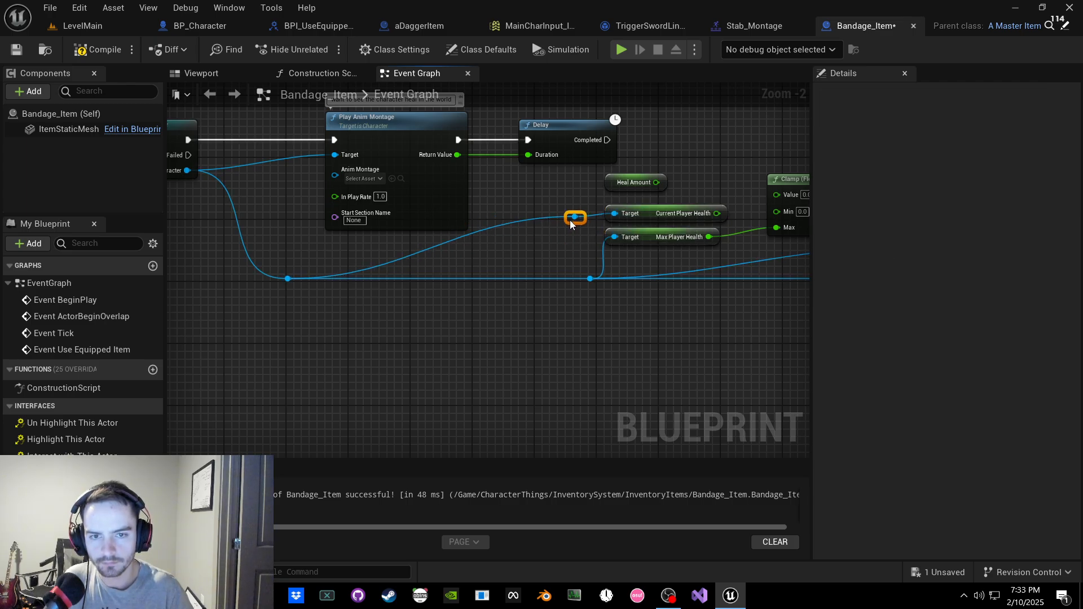
double_click(544, 217)
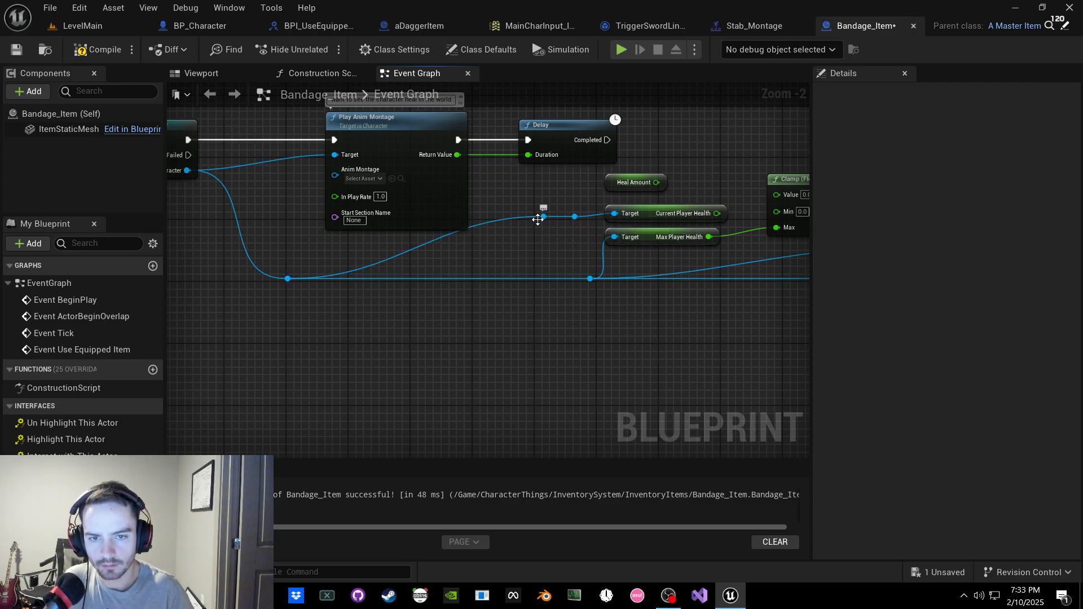
left_click_drag(574, 217, 287, 278)
right_click_drag(561, 229, 357, 296)
left_click_drag(446, 285, 430, 285)
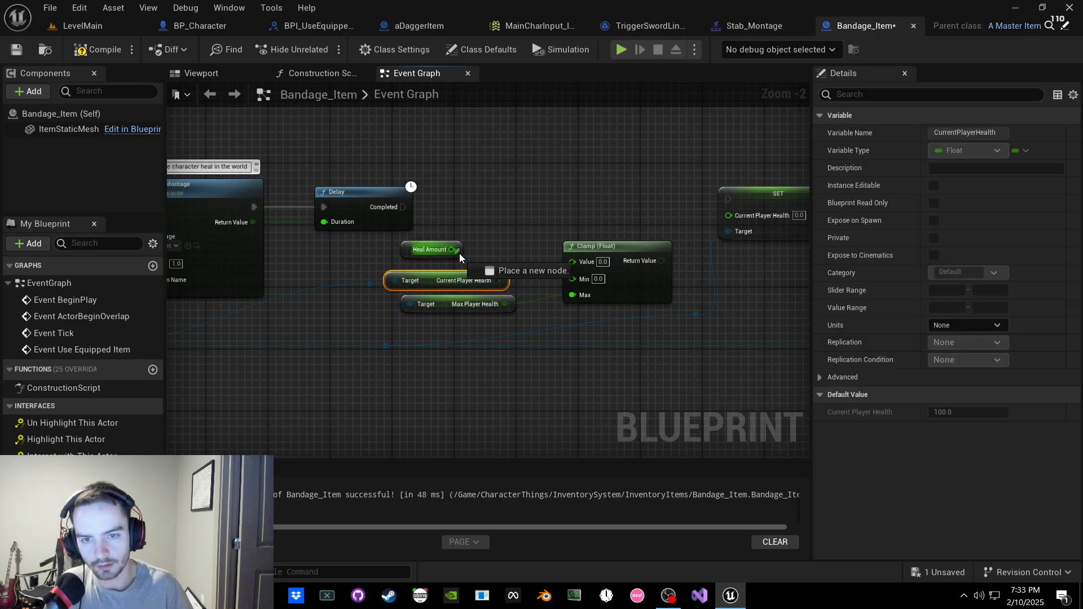
Step: Create an Add (+) node from Heal Amount in front of Clamp and clear the getter connections to its inputs
mouse_move(451, 249)
left_mouse_down()
mouse_move(497, 261)
mouse_move(502, 248)
mouse_move(527, 248)
left_mouse_up()
type("+")
key("Return")
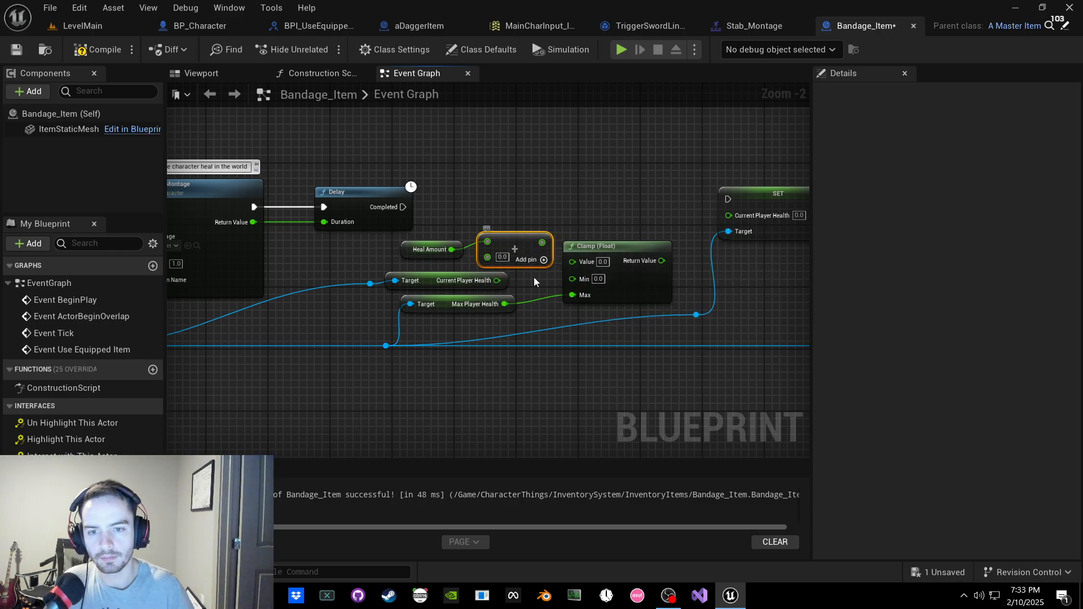
right_click_drag(530, 277, 441, 290)
left_click_drag(408, 293, 400, 271)
left_click(363, 262, "alt")
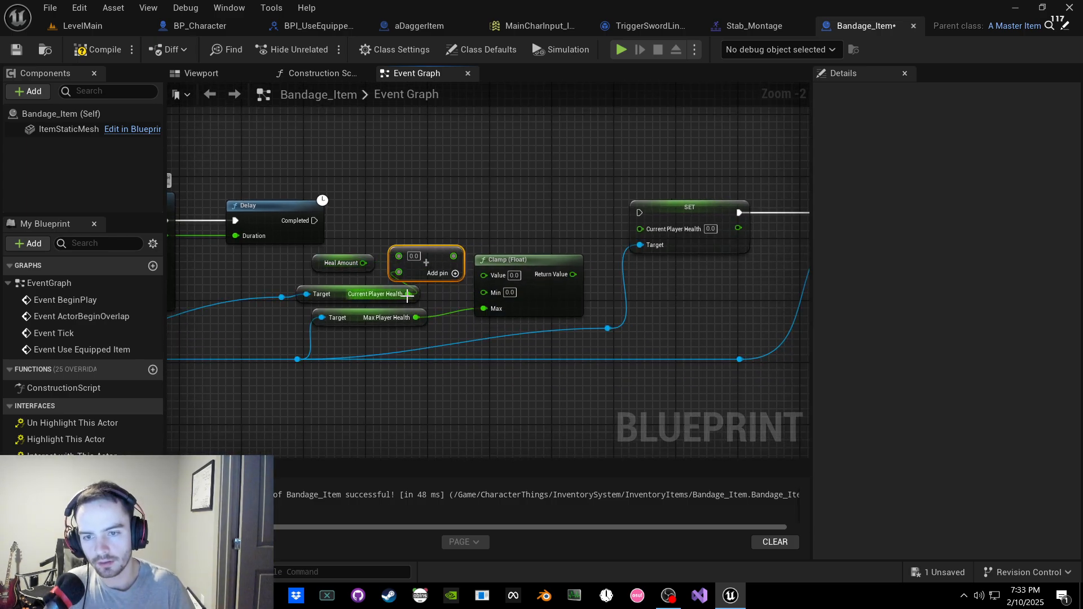
left_click(408, 293, "alt")
Step: Arrange Current Player Health above Heal Amount, wire both into the Add node, and connect its sum to Clamp's Value
left_click_drag(333, 268, 465, 214)
left_click_drag(346, 288, 330, 257)
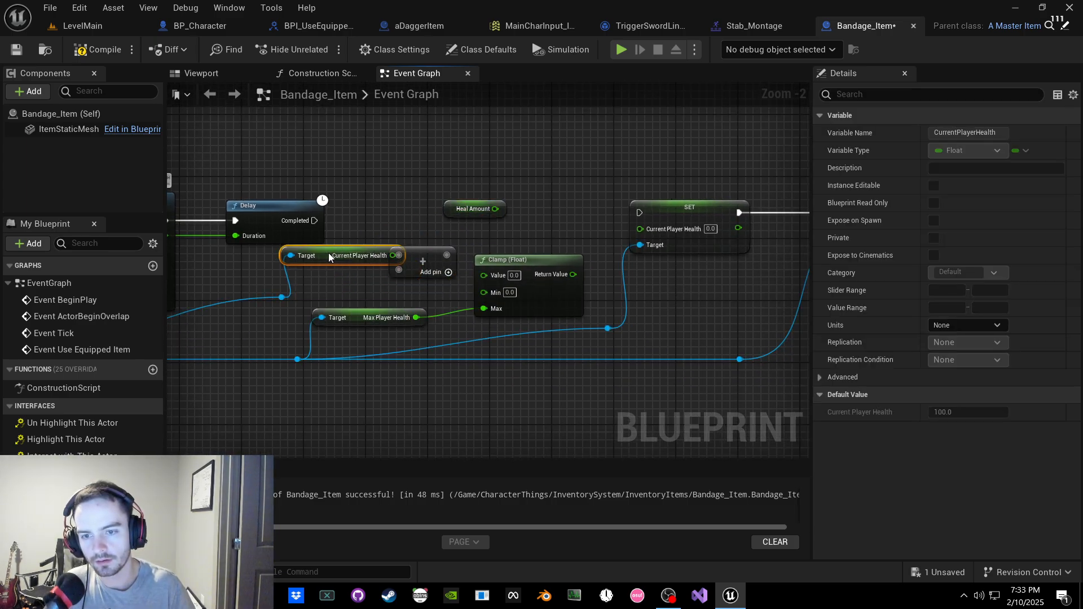
left_click_drag(275, 297, 224, 316)
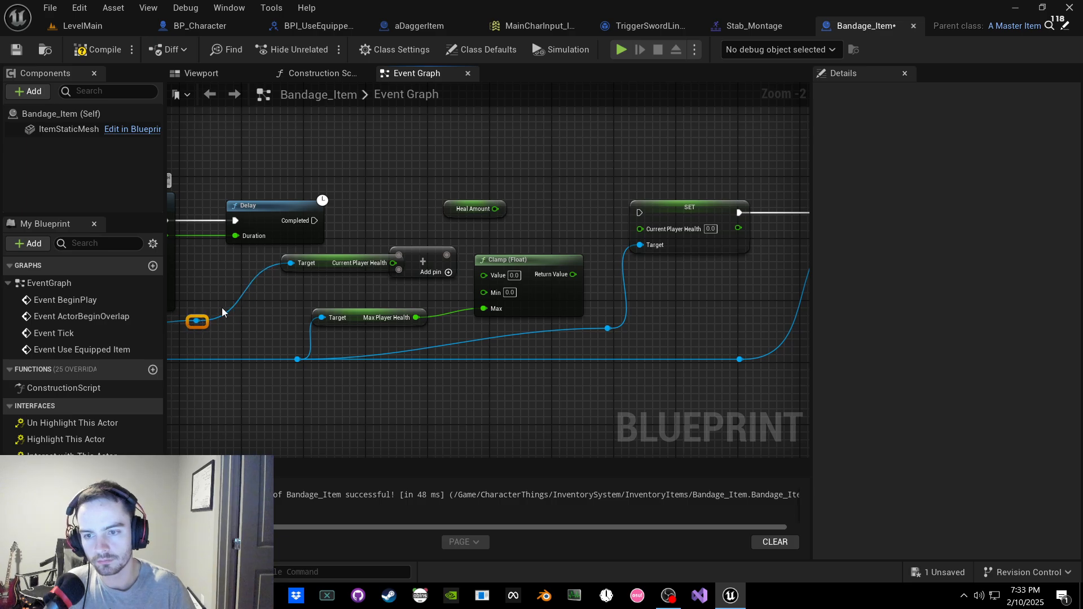
left_click_drag(324, 266, 276, 266)
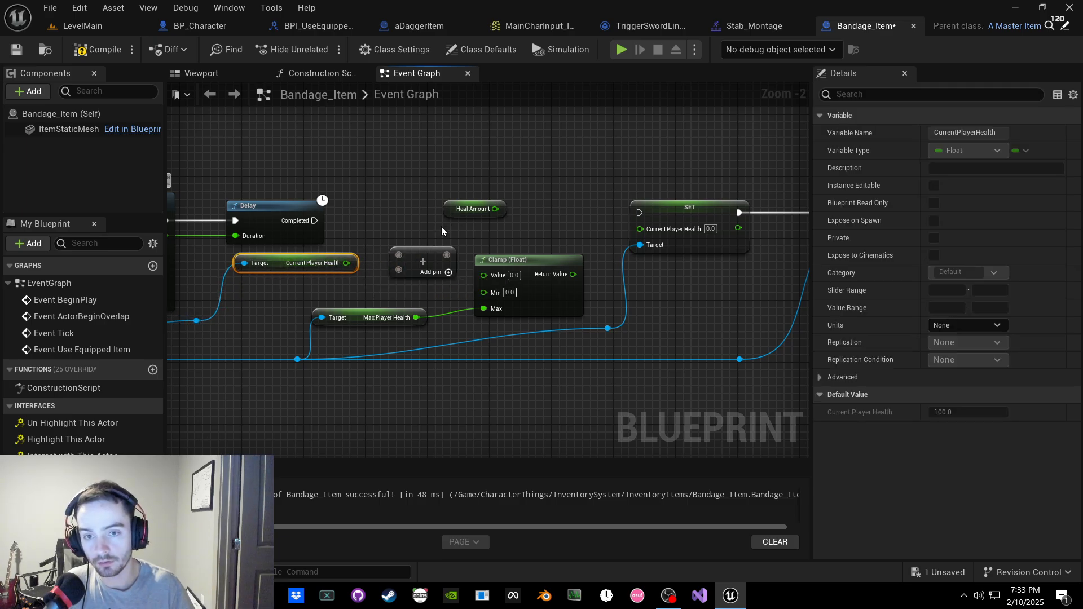
mouse_move(447, 213)
left_mouse_down()
mouse_move(289, 289)
mouse_move(384, 275)
mouse_move(399, 269)
mouse_move(398, 255)
mouse_move(419, 263)
left_mouse_up()
right_click_drag(465, 255, 396, 227)
left_click_drag(370, 234, 420, 247)
mouse_move(402, 305)
right_mouse_down()
mouse_move(419, 309)
mouse_move(344, 321)
right_mouse_up()
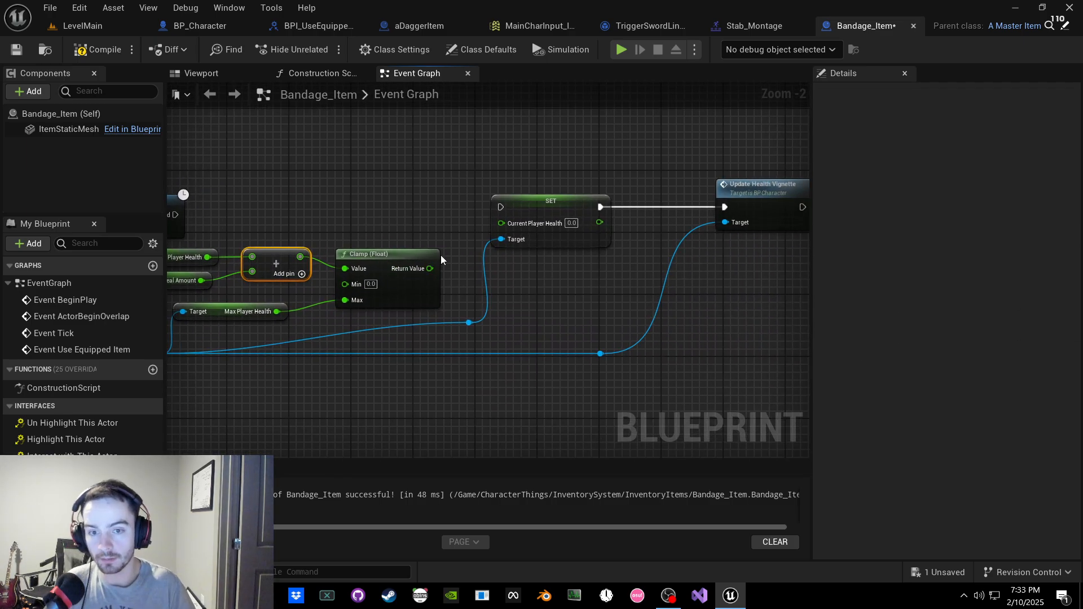
Step: Connect Clamp's Return Value to Set Current Player Health, link Delay's Completed output to the Set node, and align Update Health Vignette
left_click_drag(430, 268, 502, 224)
right_click_drag(417, 274, 520, 277)
left_click_drag(277, 218, 603, 209)
scroll(458, 221, "down", 1)
left_click(595, 205)
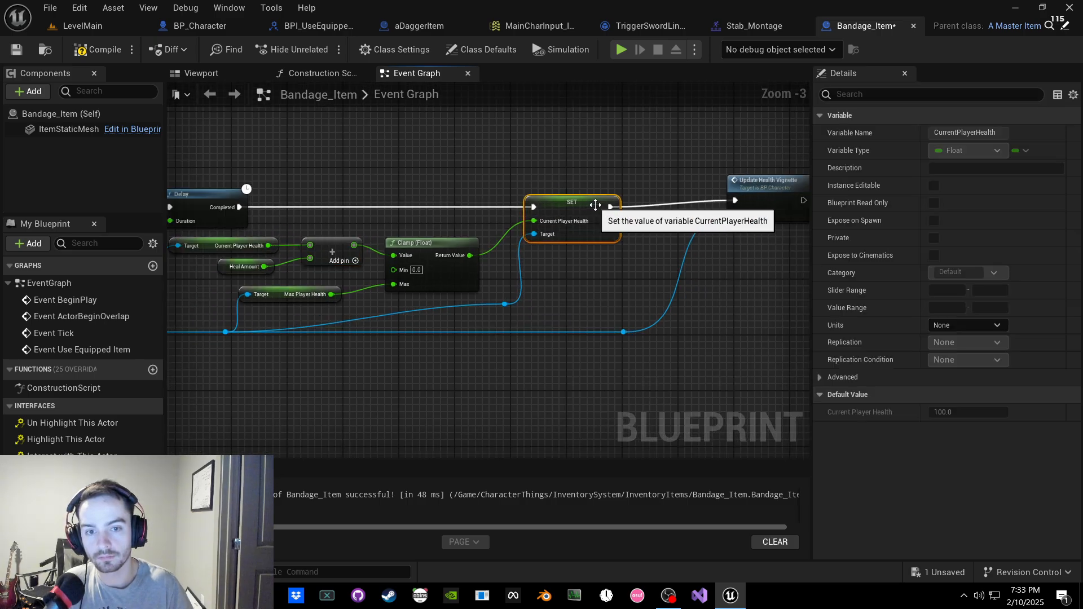
left_click_drag(778, 187, 778, 194)
left_click(655, 229)
right_click_drag(333, 305, 506, 273)
scroll(414, 247, "up", 1)
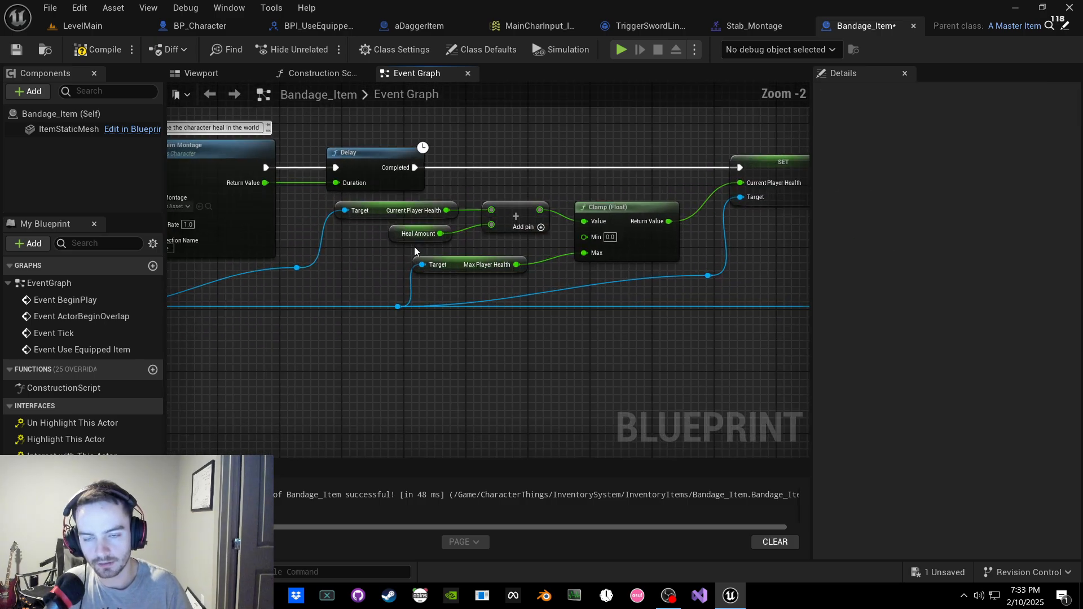
scroll(414, 246, "up", 2)
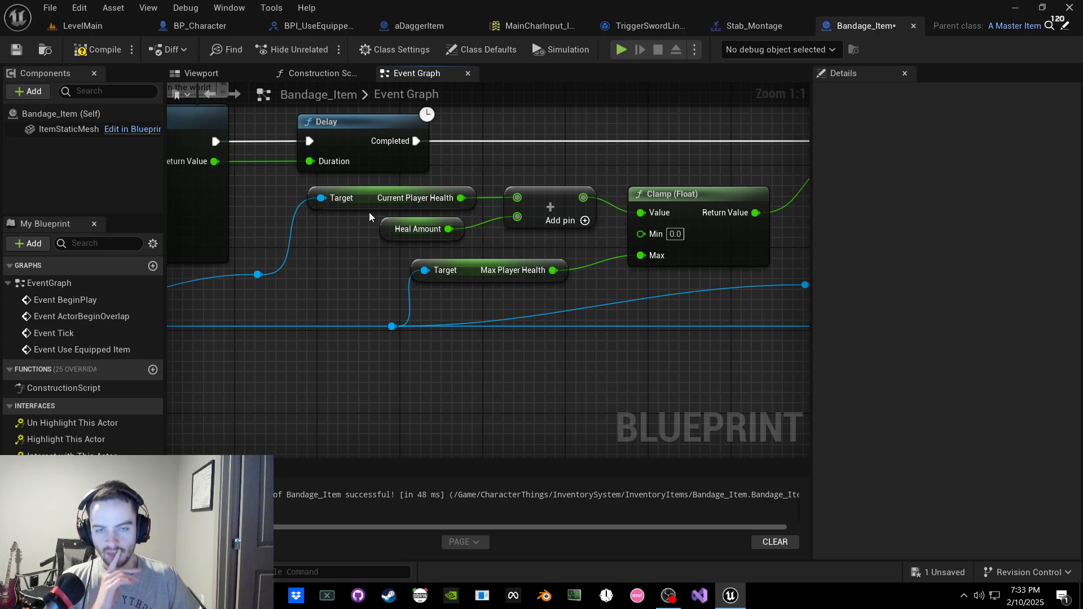
right_click_drag(368, 212, 411, 237)
left_click(439, 226)
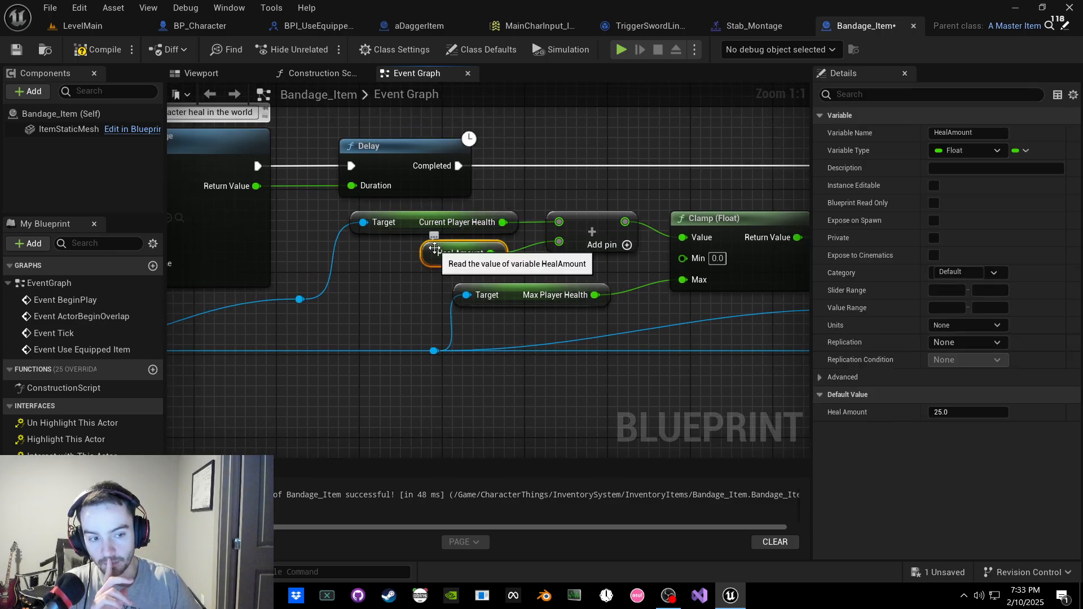
right_click_drag(434, 248, 321, 250)
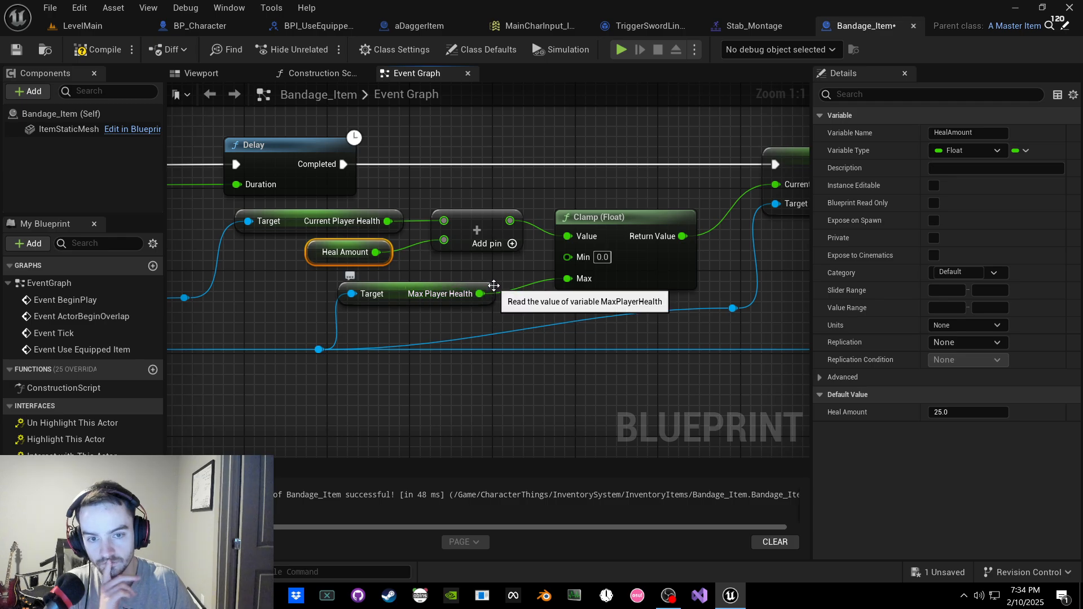
Step: In BP_Character's UseEquippedItem section, move the input event away from the first Branch and remove the execution wire and reroute point between them
left_click(201, 26)
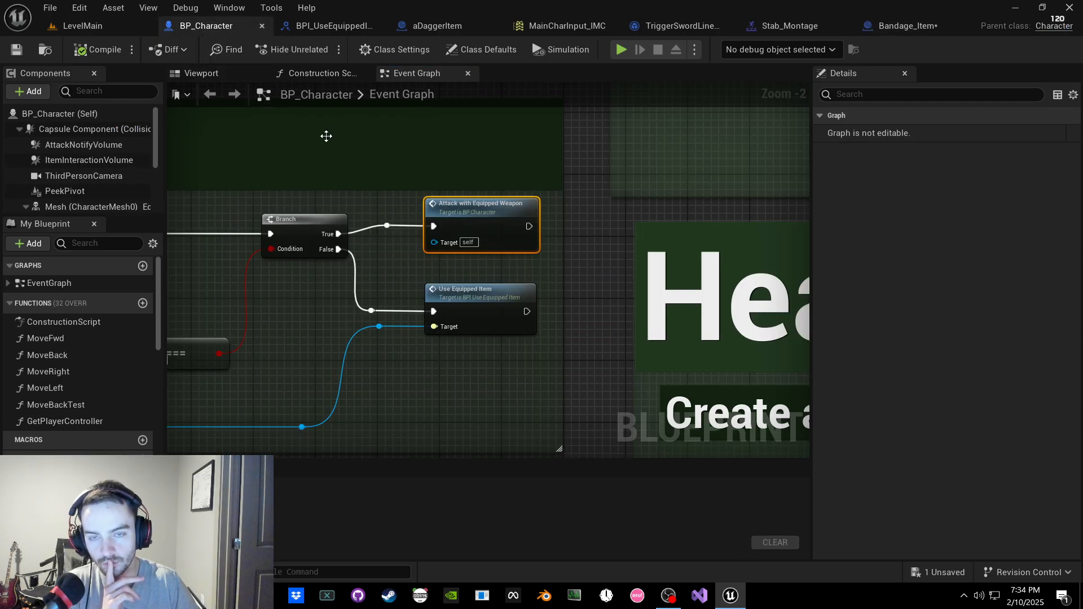
scroll(545, 249, "down", 3)
scroll(545, 249, "up", 5)
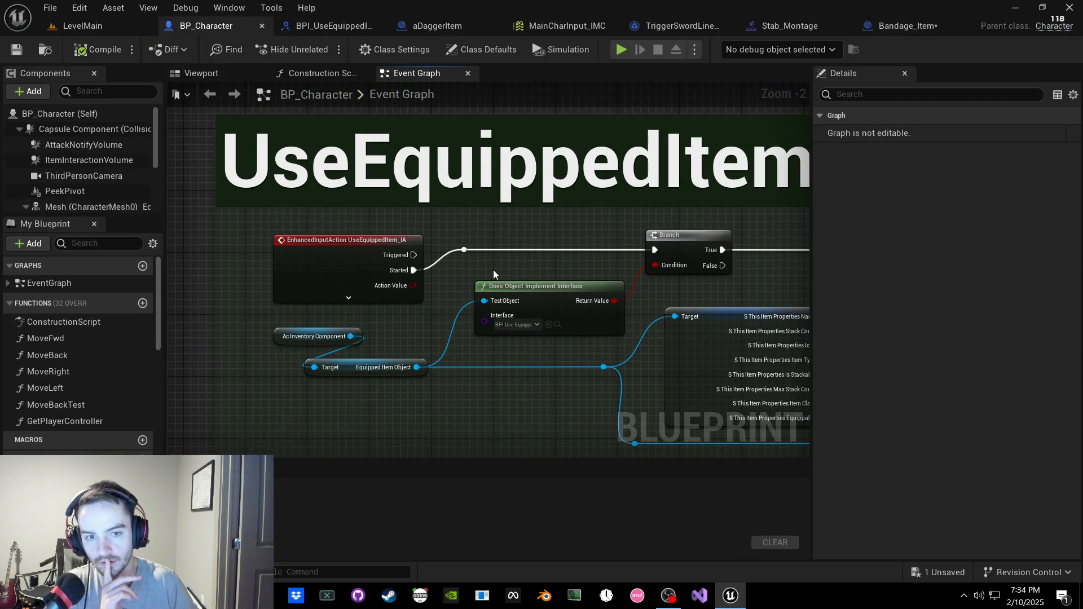
scroll(605, 281, "down", 1)
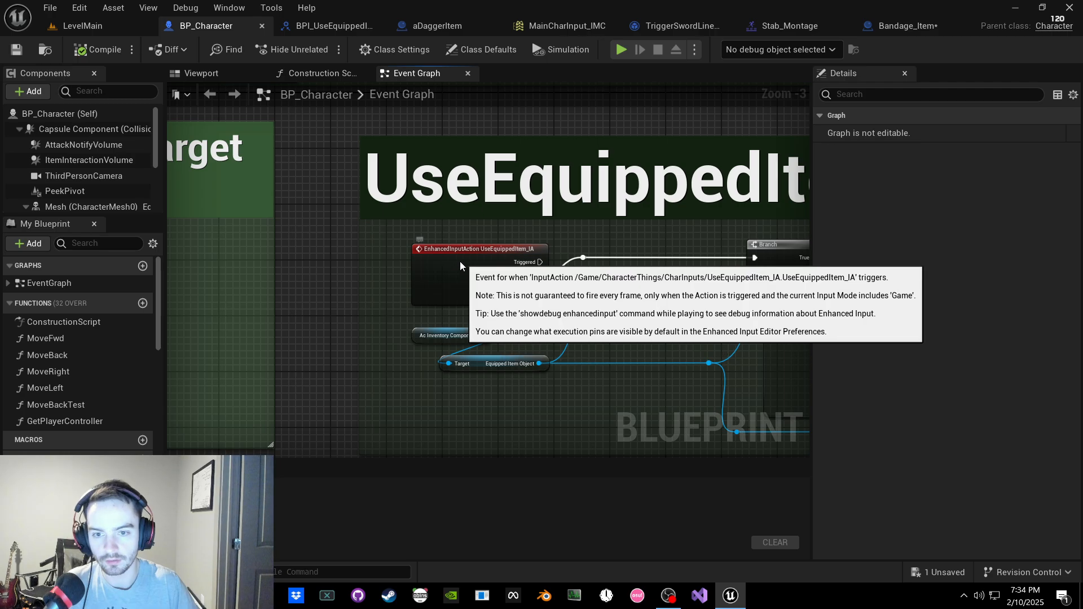
left_click_drag(503, 280, 450, 277)
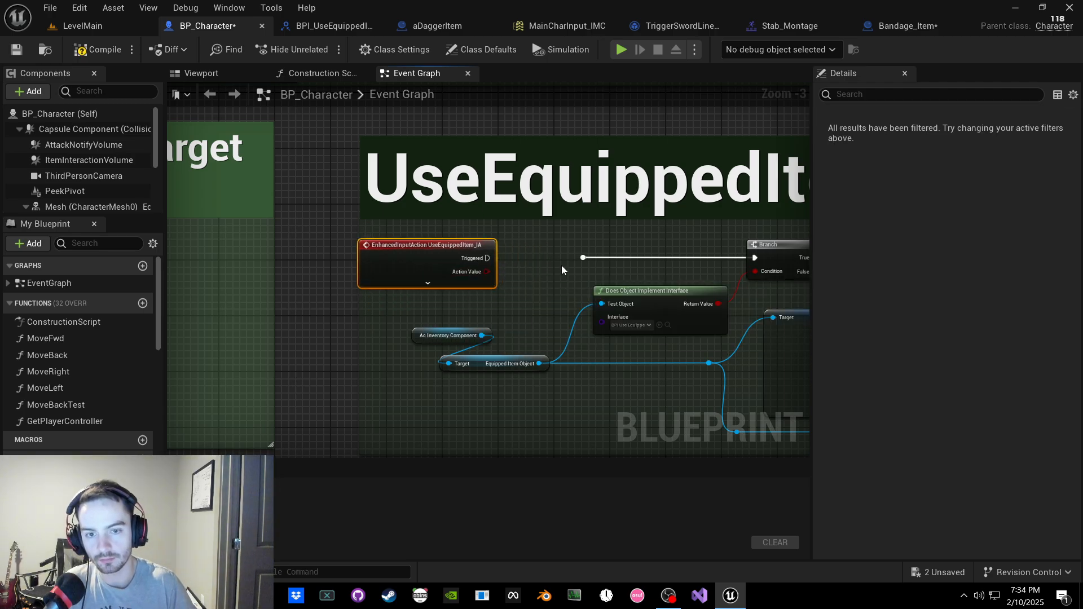
mouse_move(561, 270)
left_mouse_down()
mouse_move(585, 258)
mouse_move(572, 265)
left_mouse_up()
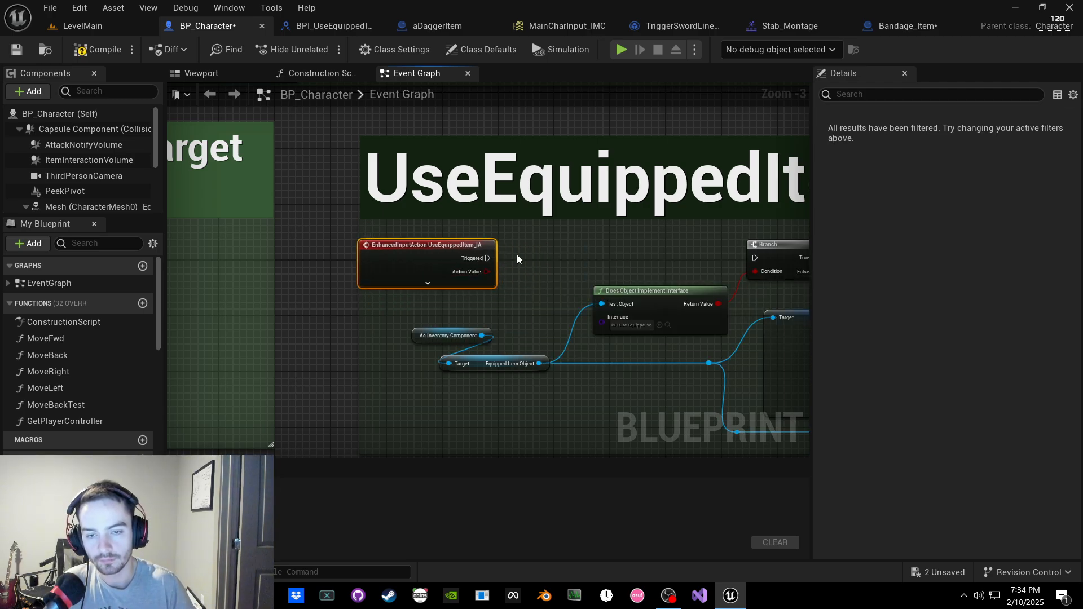
Step: Add a new Branch fed by the UseEquippedItem_IA event's Started output and leave the event's extra pins collapsed
left_click(428, 283)
left_click_drag(488, 272, 569, 251)
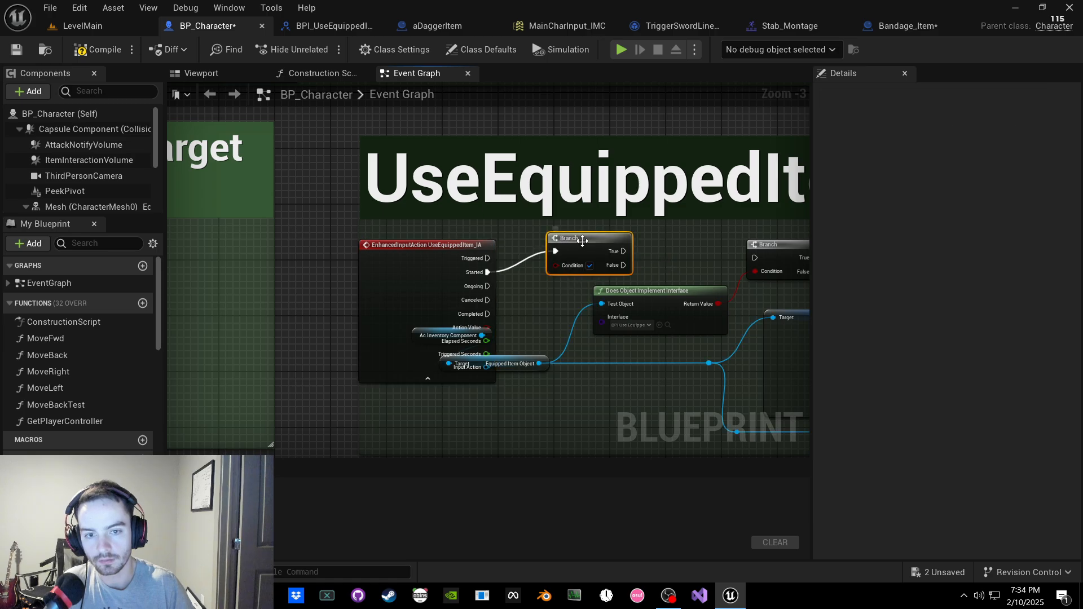
left_click(427, 378)
Step: Add Is Dead and Is Dying getters beneath the new Branch
right_click(541, 294)
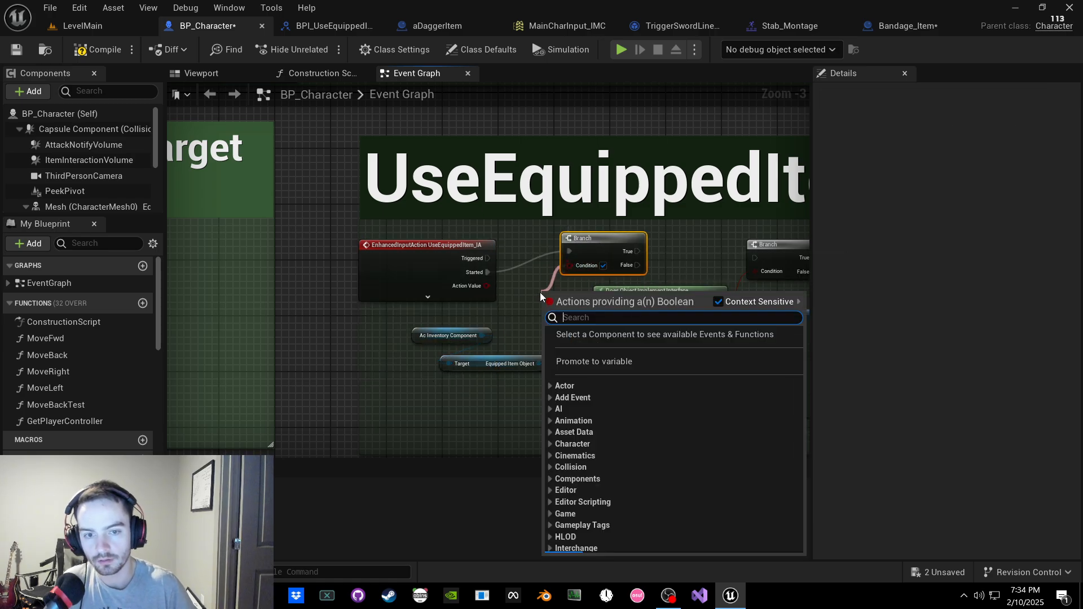
key("Escape")
right_click(531, 320)
type("get is dead")
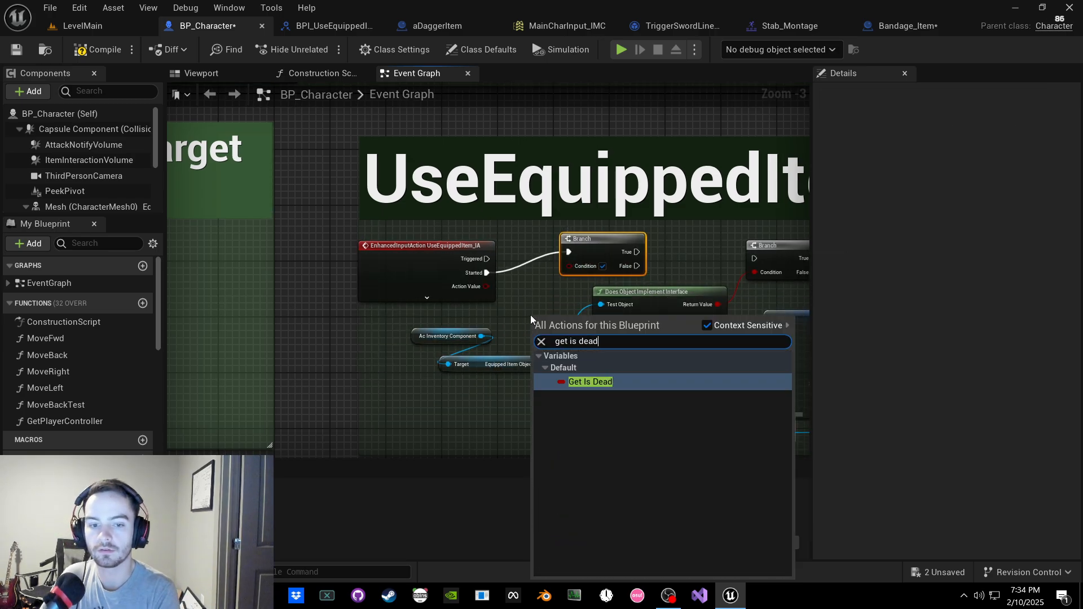
key("Return")
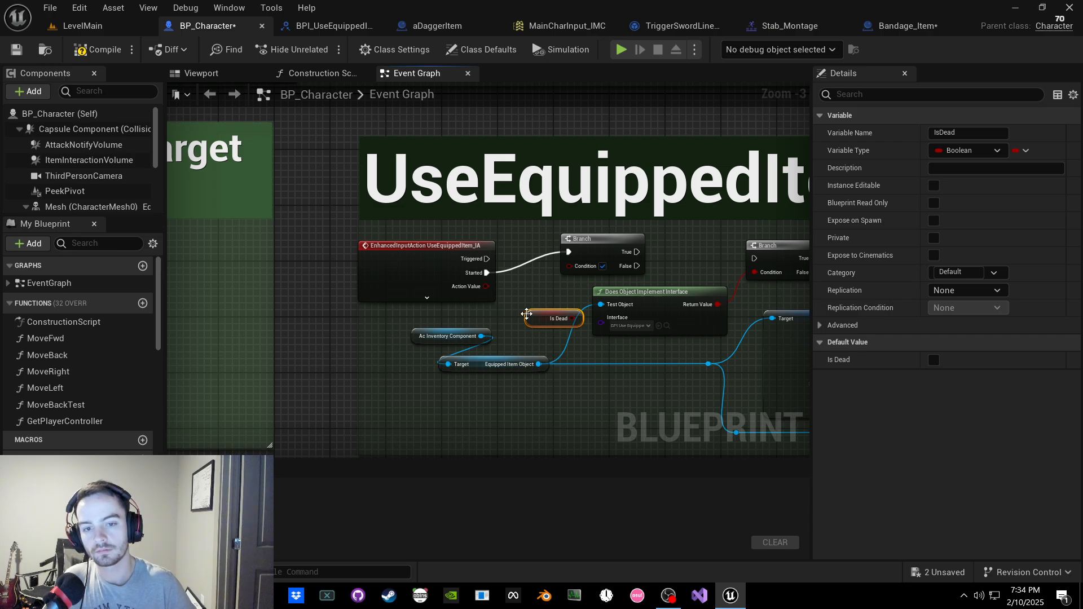
right_click(506, 314)
type("get is dying")
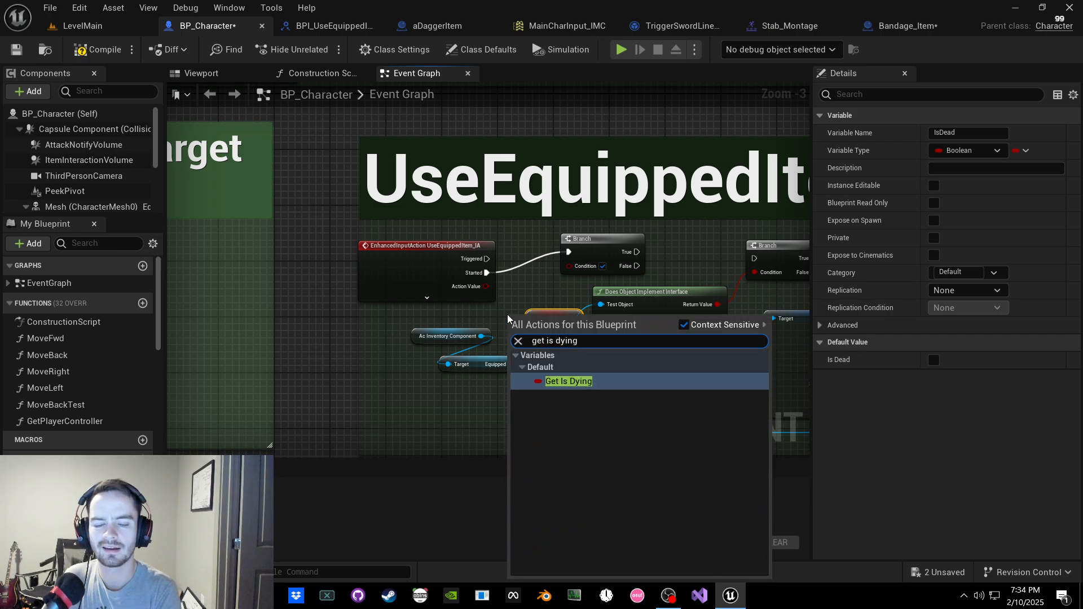
key("Return")
Step: Reposition the UseEquippedItem_IA event and stack the Is Dying and Is Dead getters directly beneath it
scroll(528, 286, "down", 2)
right_click_drag(527, 286, 276, 280)
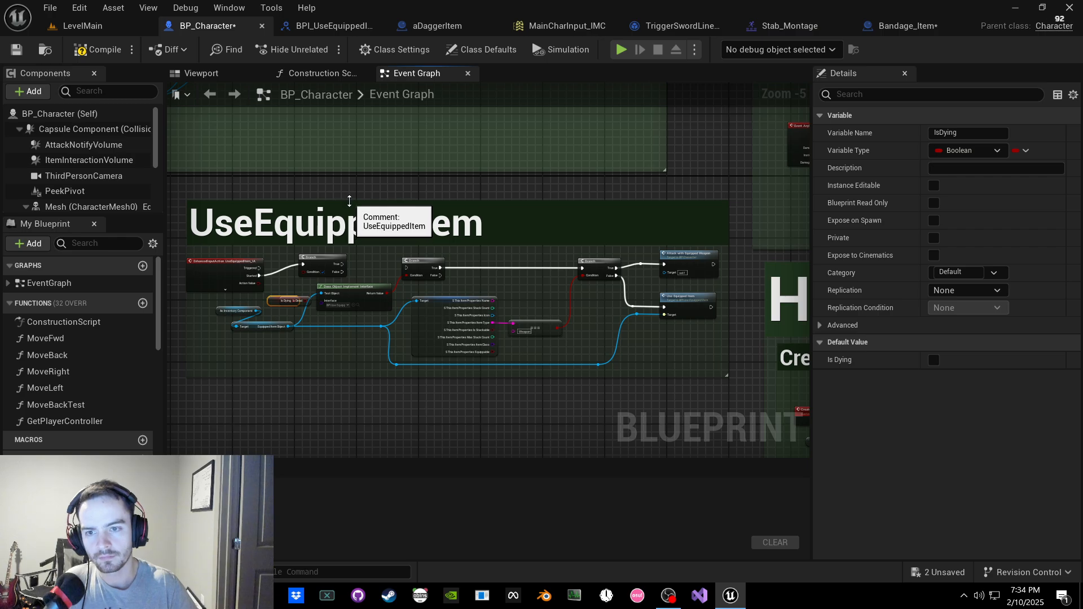
right_click_drag(349, 200, 435, 215)
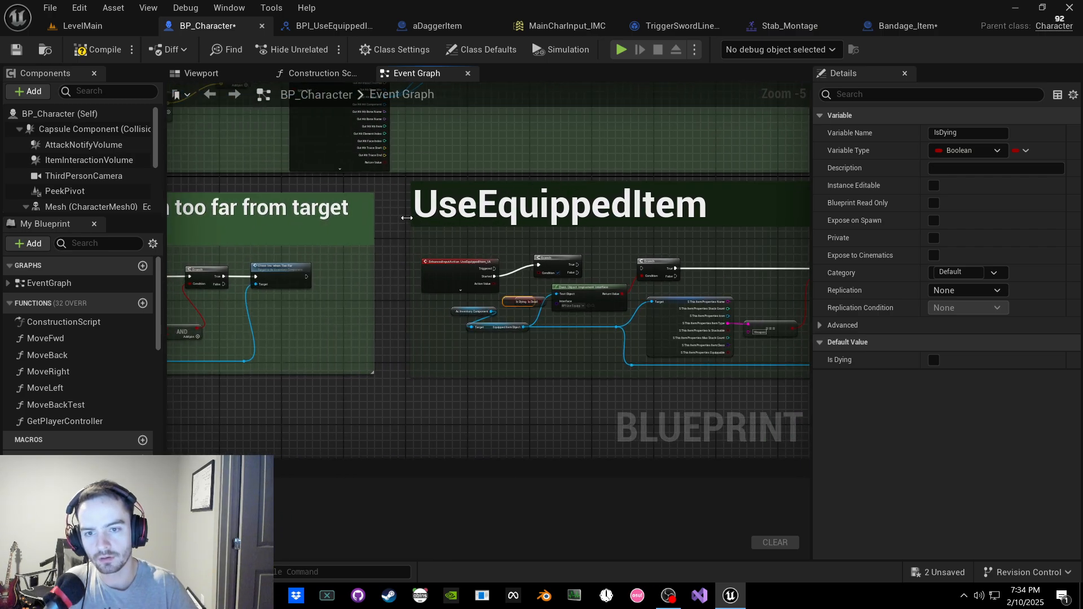
left_click(445, 263)
scroll(502, 325, "up", 3)
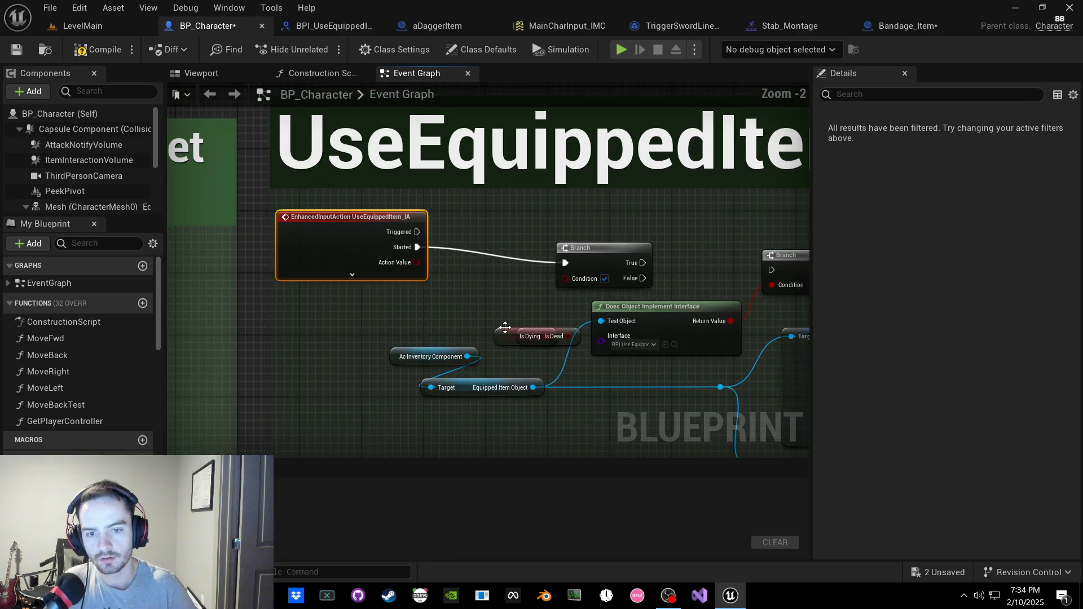
left_click_drag(505, 328, 400, 327)
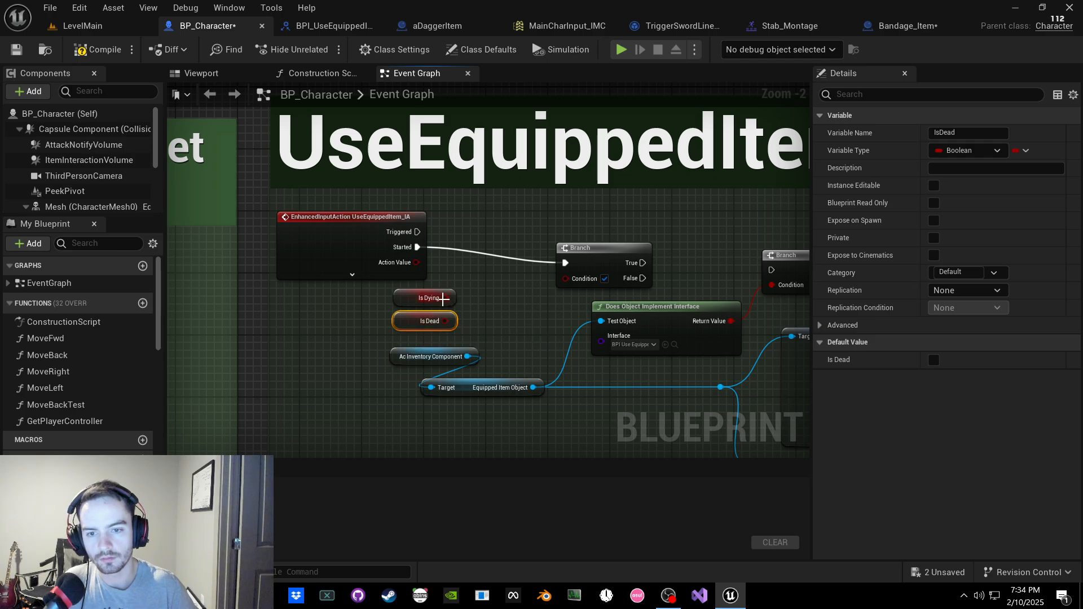
Step: Combine the Is Dying and Is Dead getters in an OR Boolean node beneath the UseEquippedItem_IA event
left_click_drag(443, 299, 486, 319)
type("or boo")
key("Return")
right_click_drag(518, 313, 460, 319)
left_click_drag(469, 317, 371, 314)
left_click(380, 310)
mouse_move(442, 299)
left_mouse_down()
mouse_move(382, 327)
mouse_move(393, 319)
mouse_move(350, 312)
mouse_move(436, 311)
left_mouse_up()
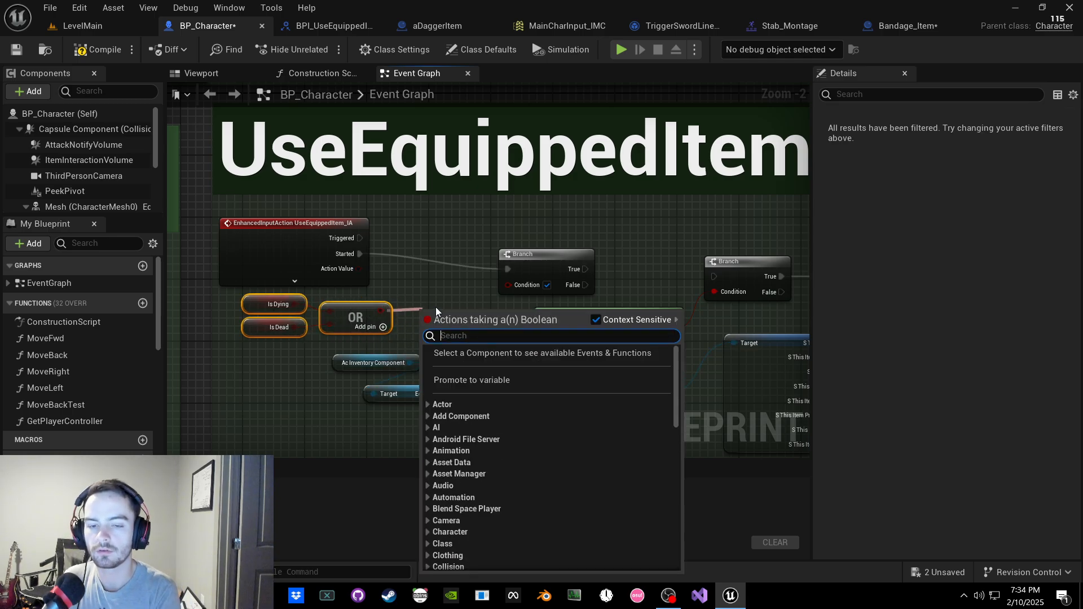
key("Escape")
left_click(372, 309)
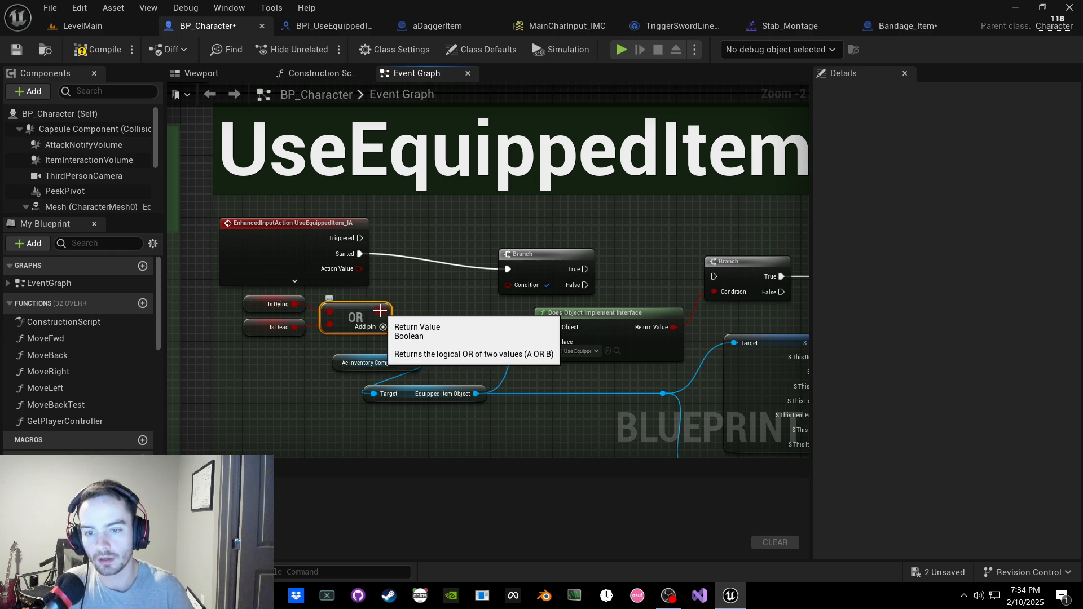
Step: Add a NOT Boolean node on the OR result and feed it into the new Branch's Condition
left_click_drag(379, 311, 421, 299)
type("not bo")
key("Return")
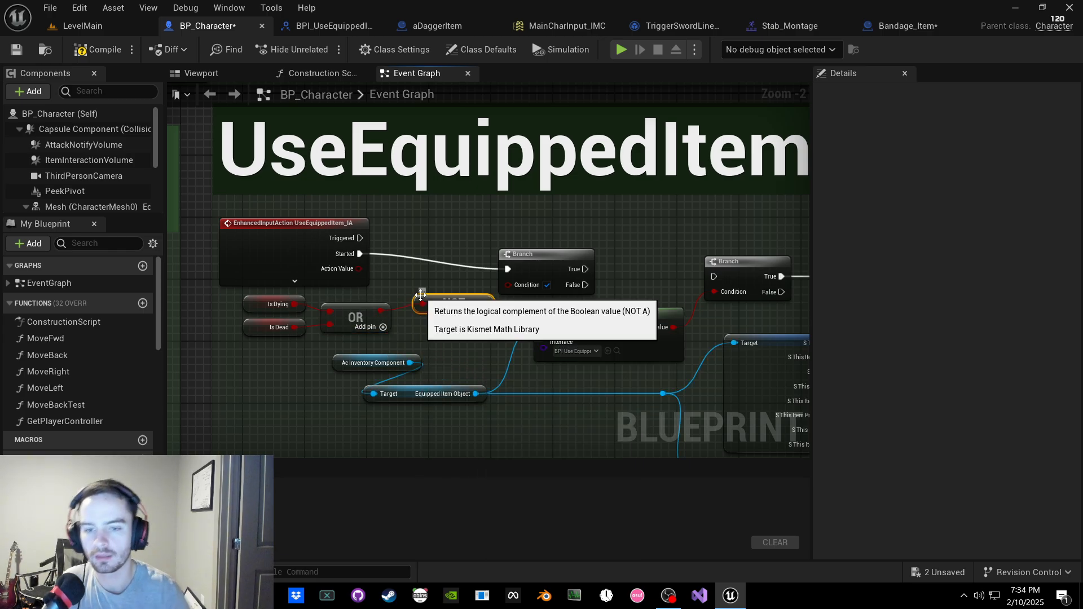
left_click_drag(493, 309, 509, 285)
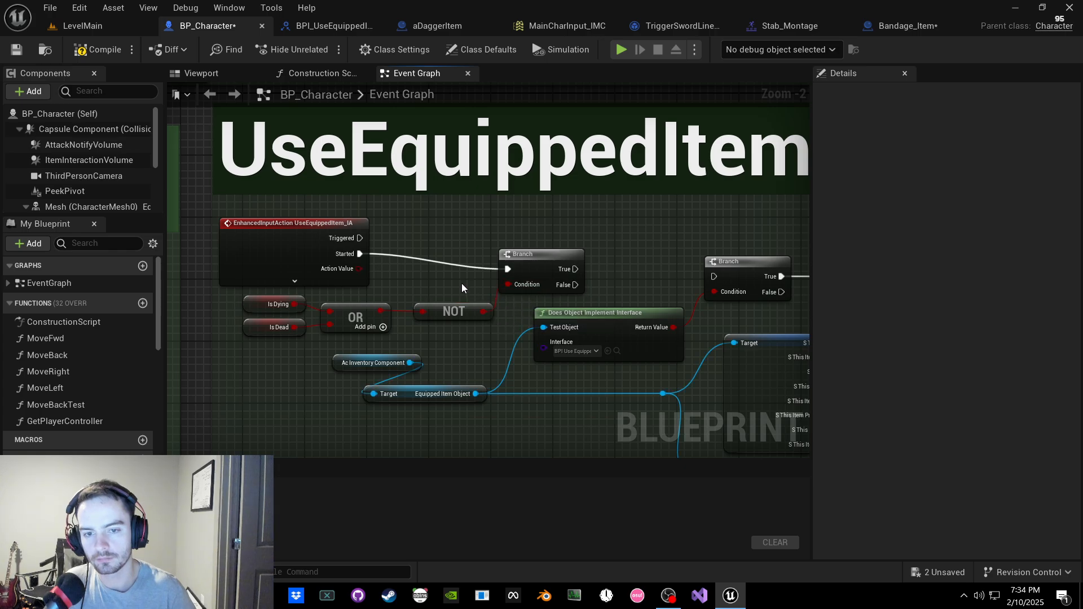
right_click_drag(332, 319, 391, 320)
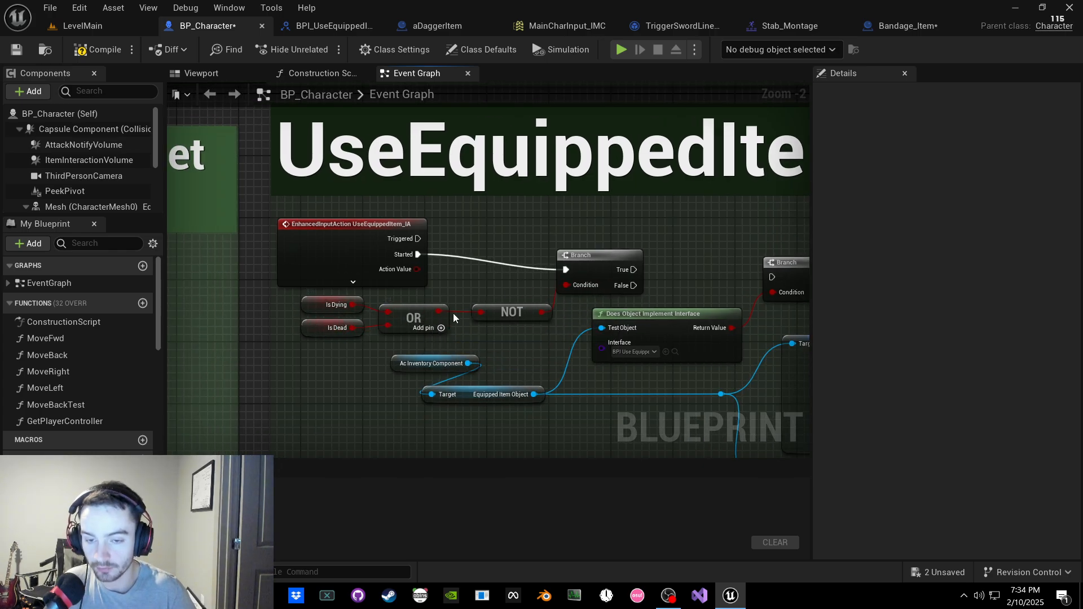
Step: Wire the new Branch's True output to the interface-check Branch and raise that Branch to straighten the execution line
right_click_drag(524, 307, 354, 280)
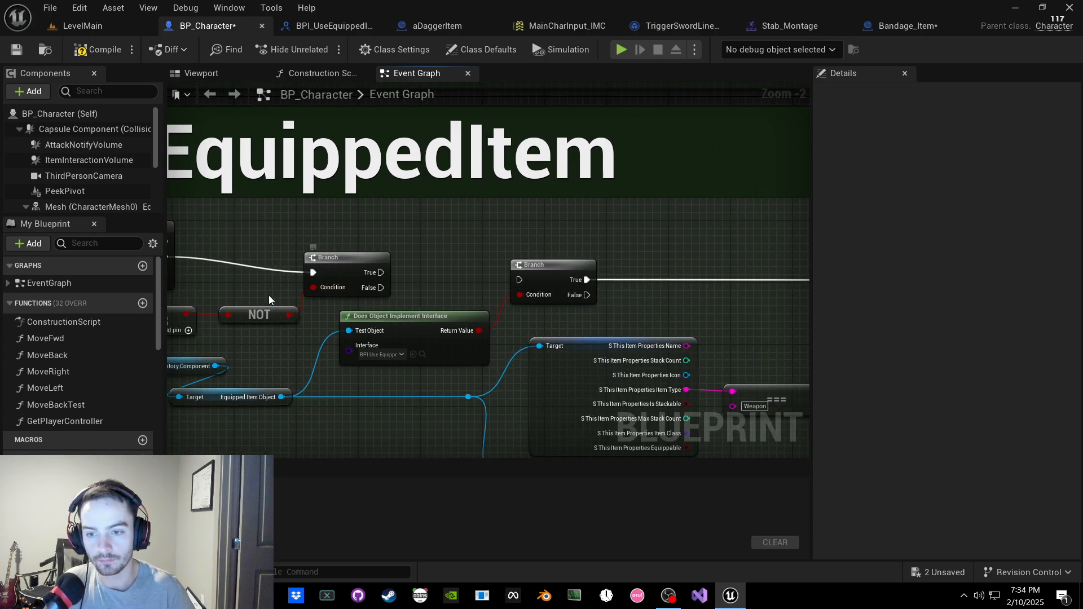
left_click_drag(319, 268, 518, 279)
right_click_drag(488, 279, 400, 278)
left_click_drag(454, 267, 457, 244)
right_click_drag(419, 276, 272, 267)
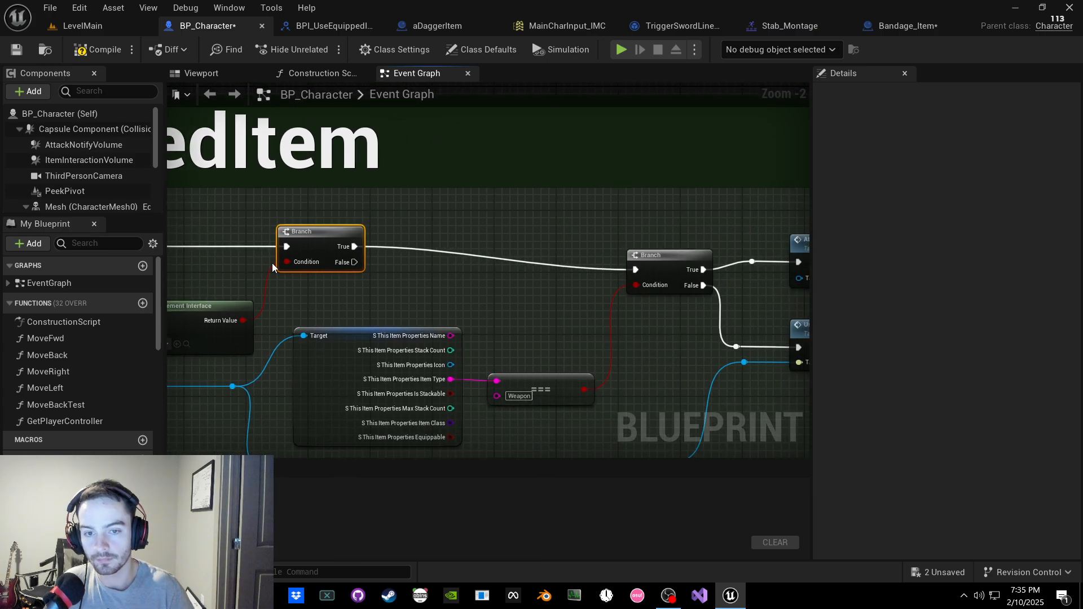
Step: Raise the Weapon-check Branch, Attack with Equipped Weapon, Use Equipped Item and their execution reroute points into line, and save BP_Character
right_click_drag(590, 277, 400, 254)
left_click_drag(481, 239, 481, 215)
left_click_drag(659, 225, 654, 196)
left_click_drag(553, 243, 561, 212)
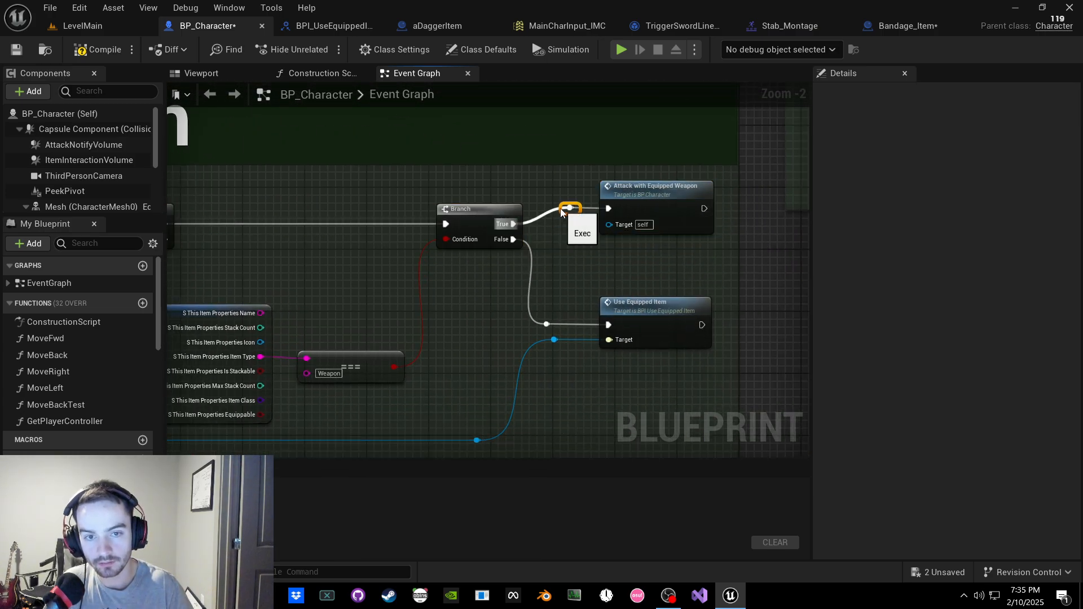
left_click_drag(622, 306, 629, 284)
left_click_drag(539, 326, 539, 302)
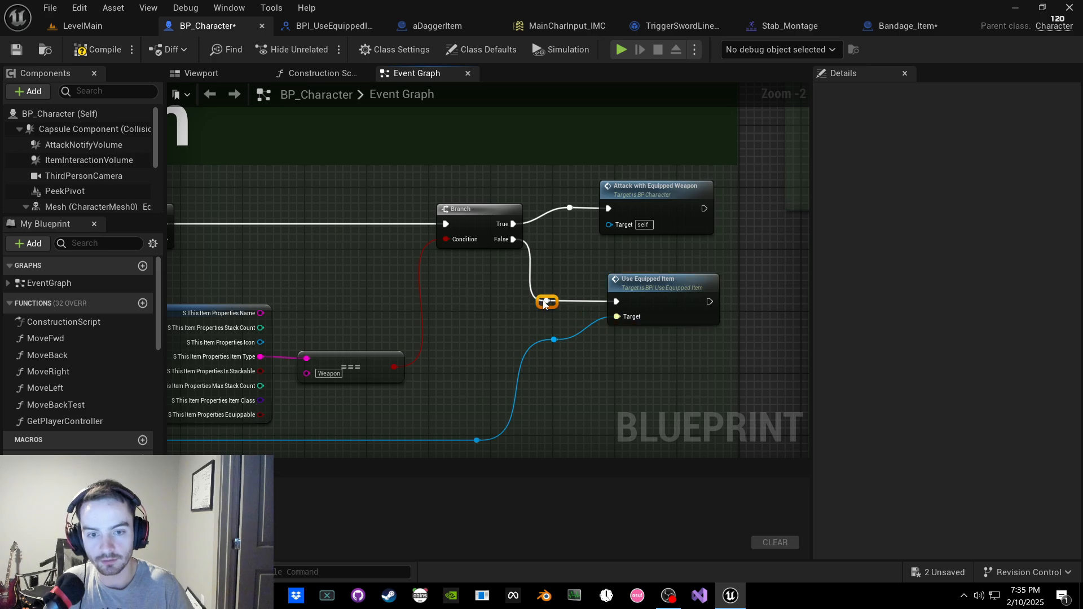
left_click(18, 49)
Step: Review the Player Receive Damage section of BP_Character, including its dying and hurt animation chains
scroll(590, 222, "down", 4)
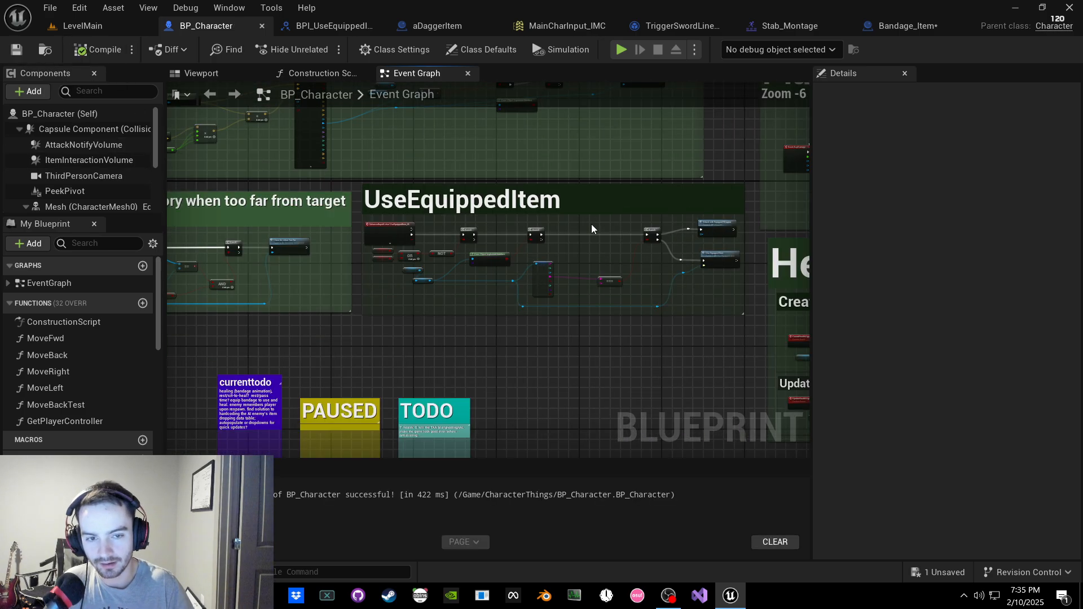
scroll(370, 345, "down", 6)
scroll(474, 309, "up", 9)
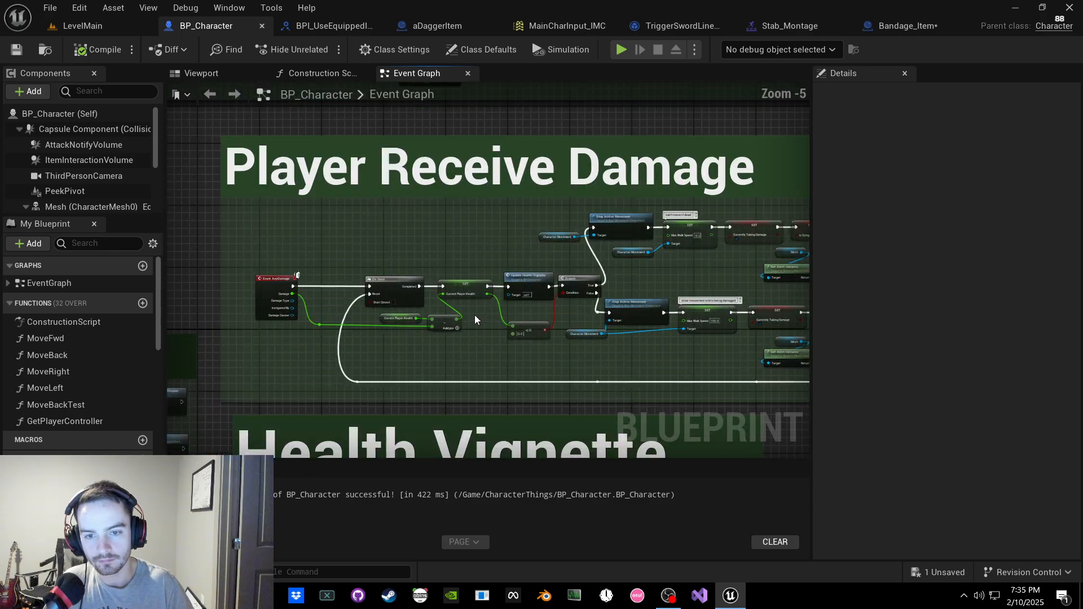
right_click_drag(623, 323, 411, 300)
scroll(496, 300, "down", 1)
right_click_drag(502, 300, 285, 294)
scroll(370, 309, "down", 6)
right_click_drag(369, 310, 395, 316)
scroll(576, 311, "up", 6)
right_click_drag(471, 287, 299, 297)
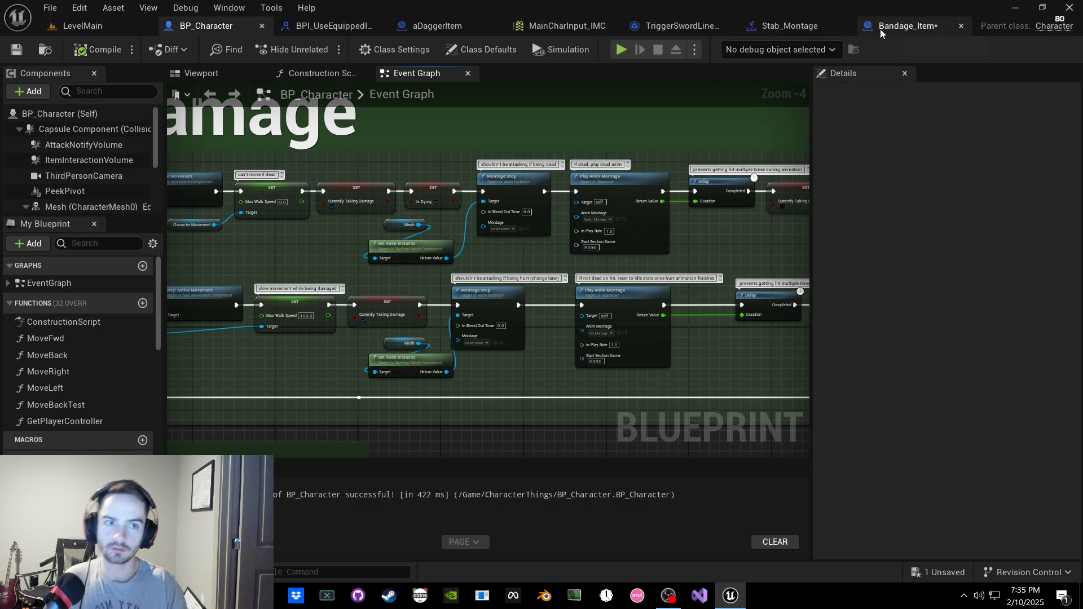
Step: Switch to Bandage_Item, save all unsaved work and compile the blueprint
left_click(905, 25)
left_click(50, 7)
left_click(95, 104)
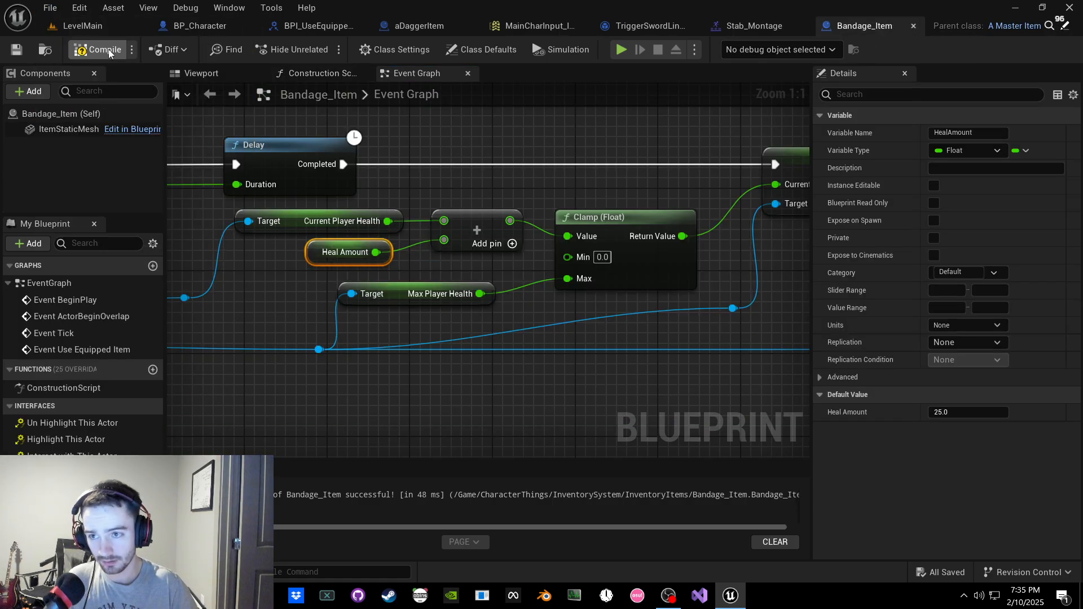
left_click(105, 50)
Step: Lower the reroute point on the wire to Current Player Health's Target slightly and save Bandage_Item
scroll(616, 282, "down", 3)
right_click_drag(325, 261, 525, 313)
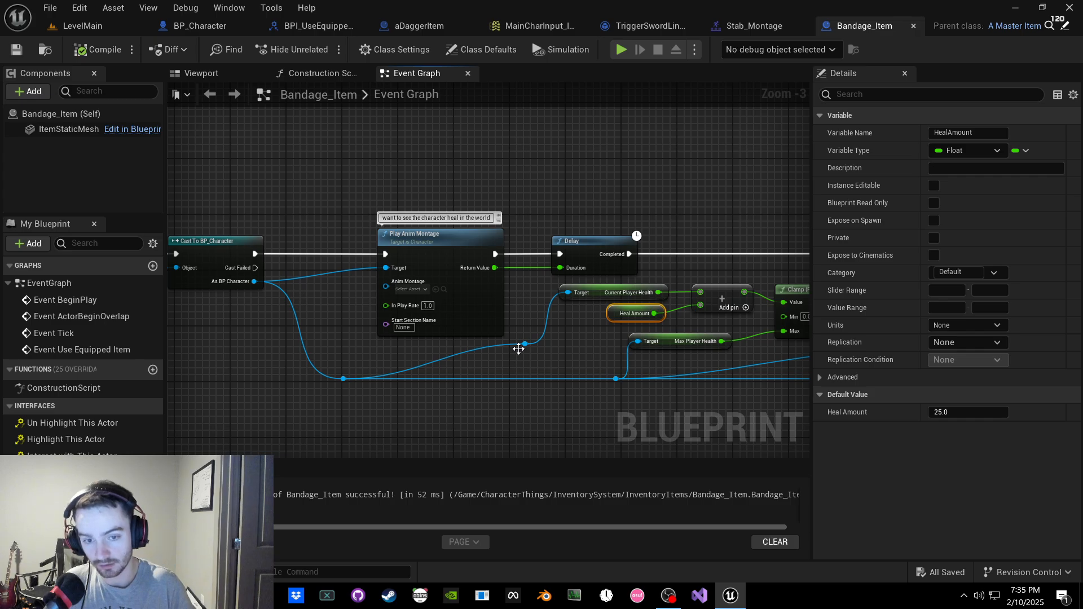
left_click_drag(519, 345, 519, 353)
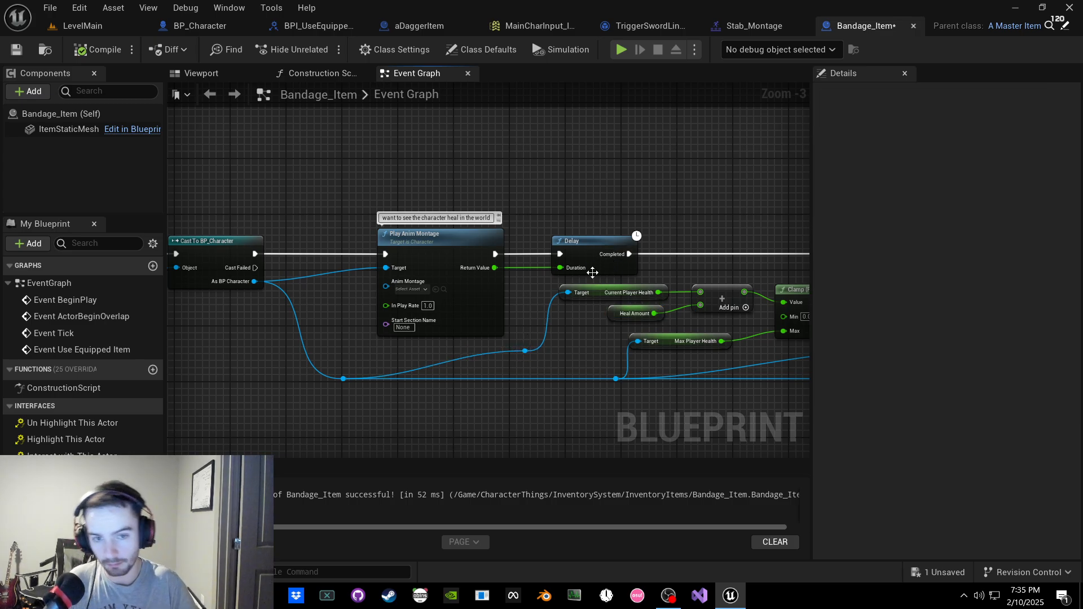
left_click(16, 49)
Step: Review Bandage_Item's healing chain from Event Use Equipped Item through the clamped health setter to Update Health Vignette
right_click_drag(659, 310, 397, 262)
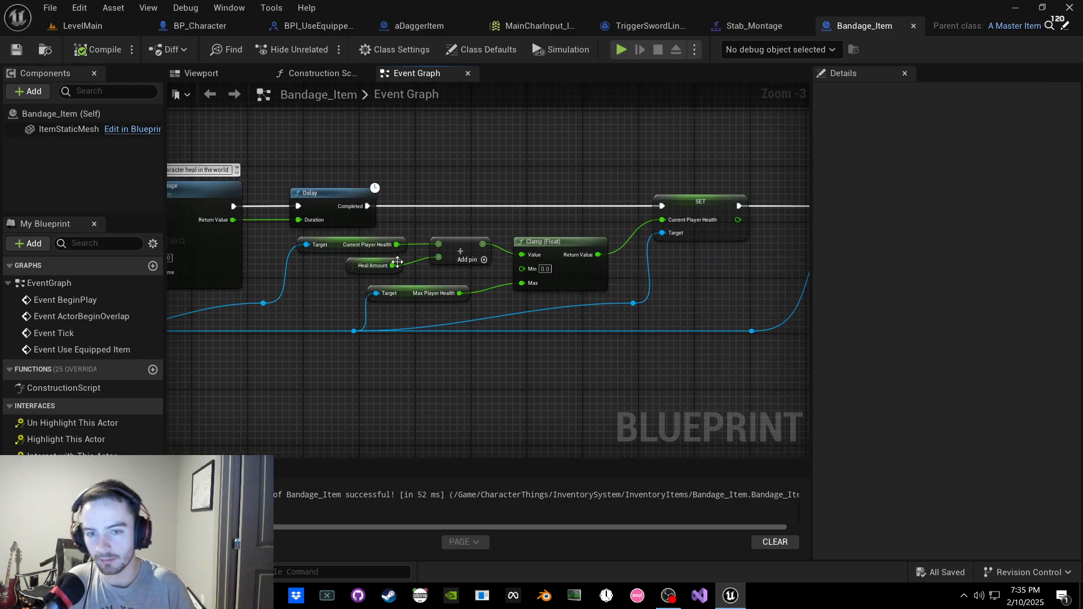
left_click(395, 265)
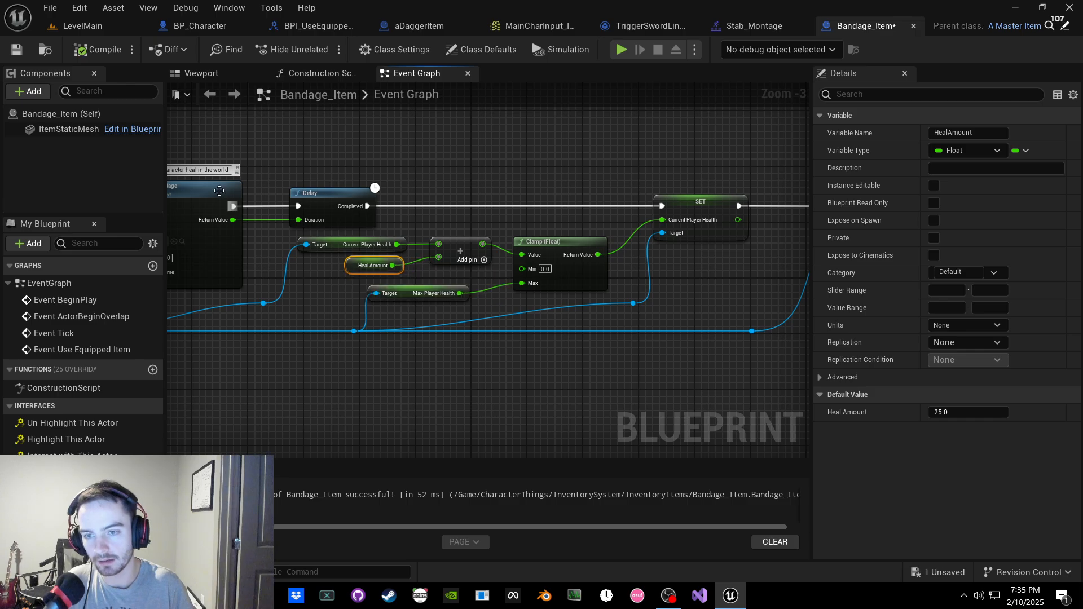
mouse_move(508, 199)
right_mouse_down()
mouse_move(286, 197)
mouse_move(366, 267)
right_mouse_up()
right_click_drag(533, 321, 790, 297)
scroll(620, 275, "down", 2)
right_click_drag(591, 276, 763, 277)
scroll(518, 262, "up", 2)
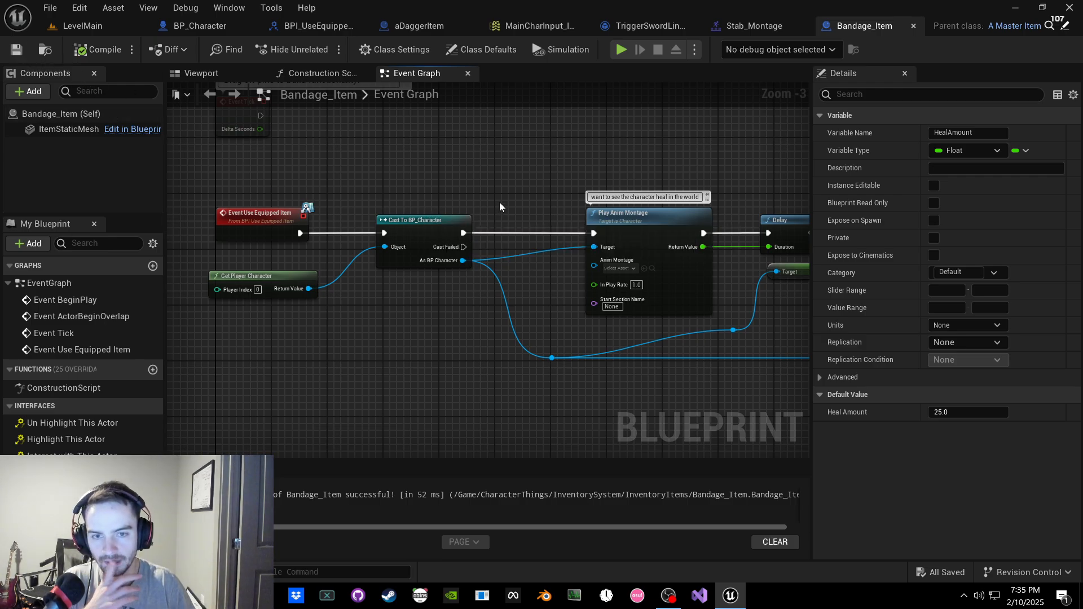
right_click_drag(499, 201, 255, 182)
right_click_drag(398, 234, 243, 227)
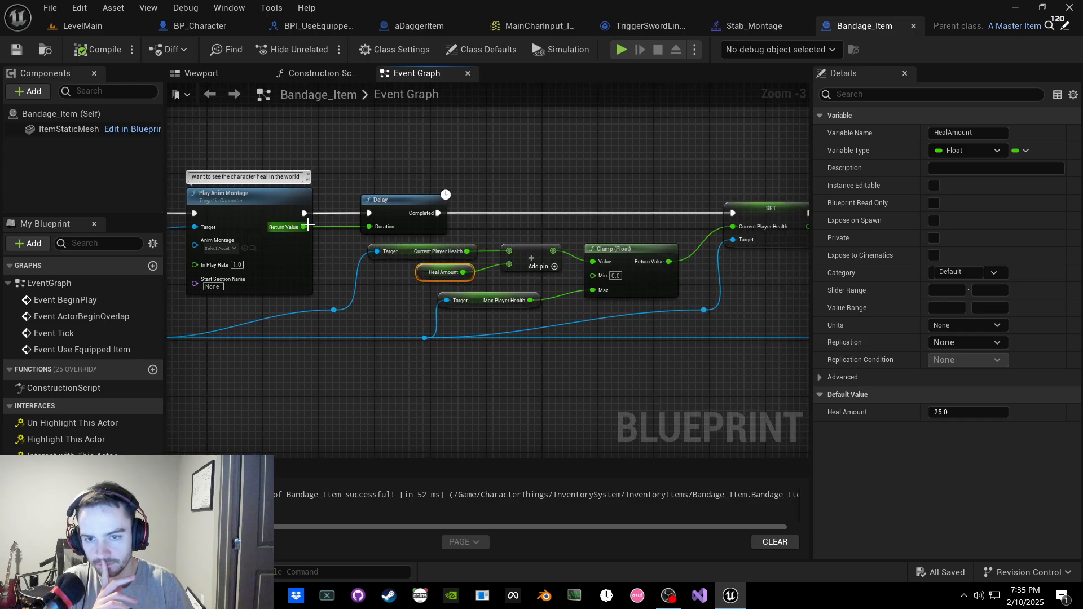
right_click_drag(474, 229, 275, 212)
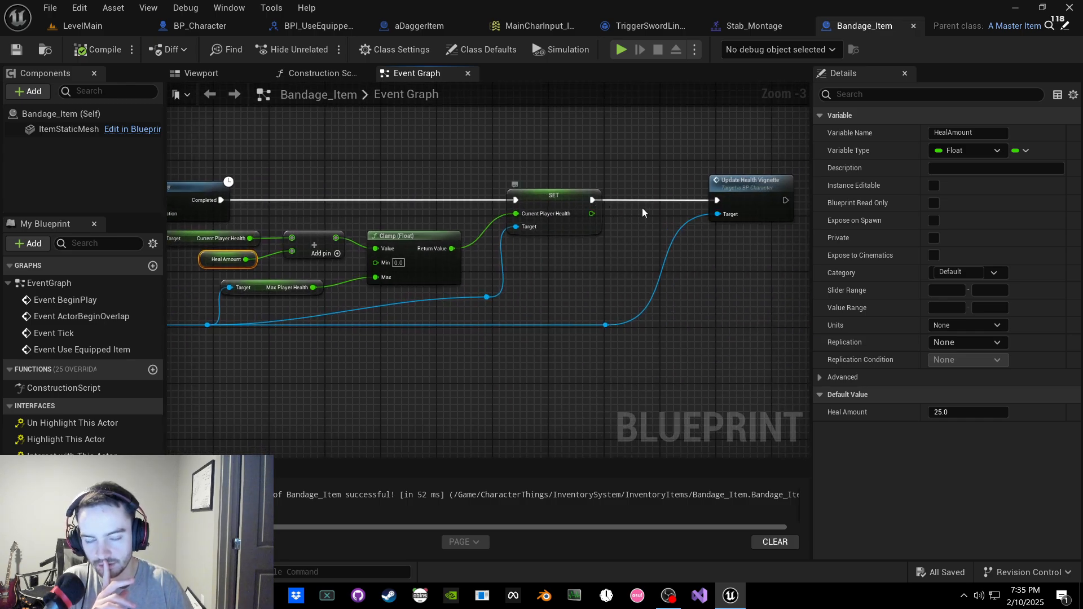
right_click_drag(732, 200, 474, 242)
right_click_drag(351, 267, 519, 254)
Step: Open the definition of Update Health Vignette in BP_Character and examine its Is Valid check and health inputs
left_click(115, 27)
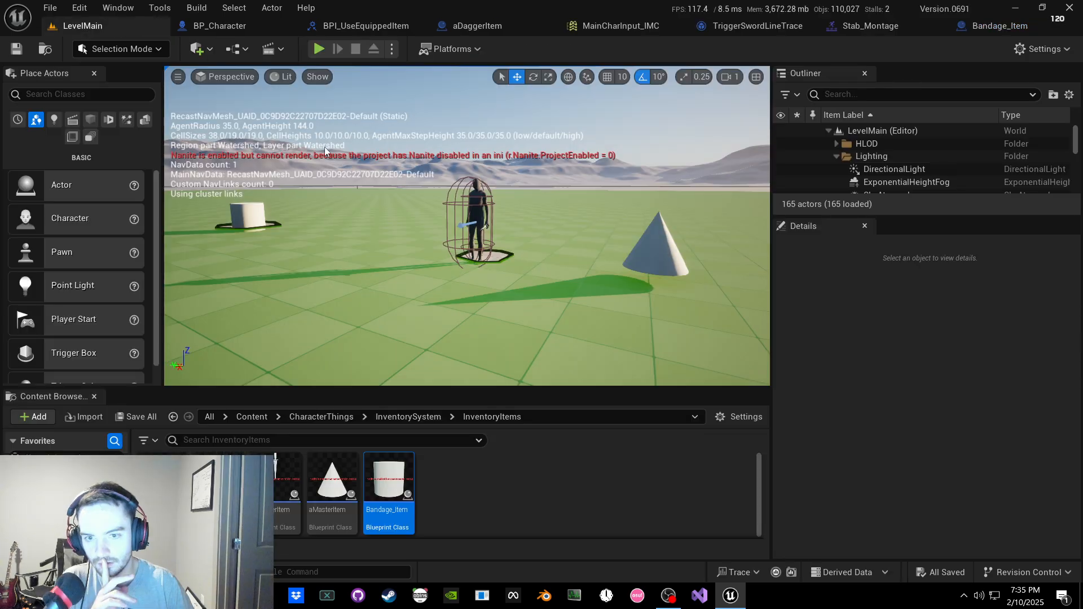
left_click(255, 31)
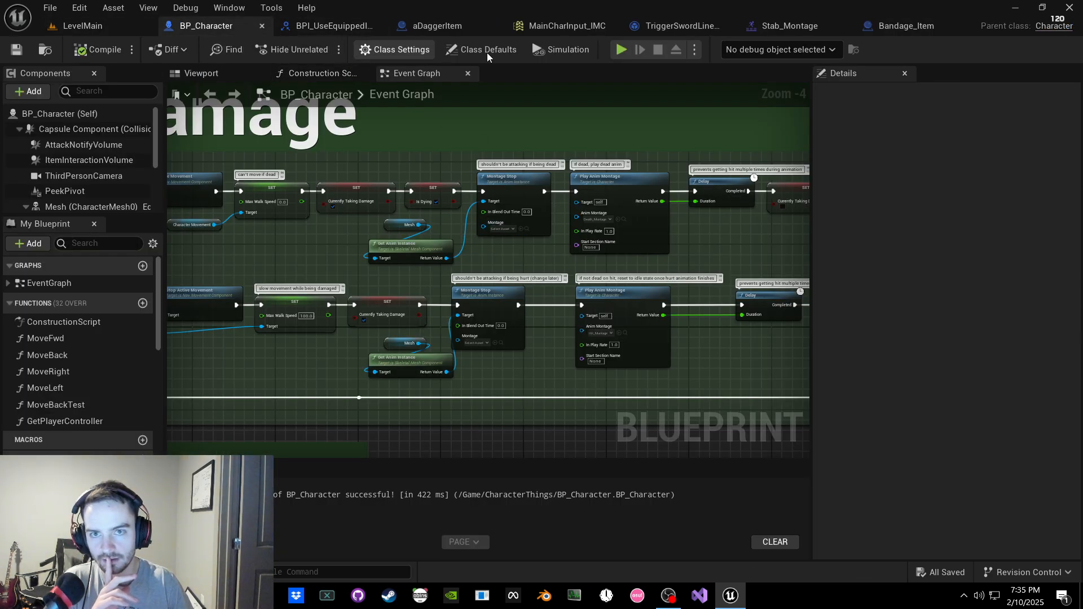
left_click(935, 26)
double_click(698, 230)
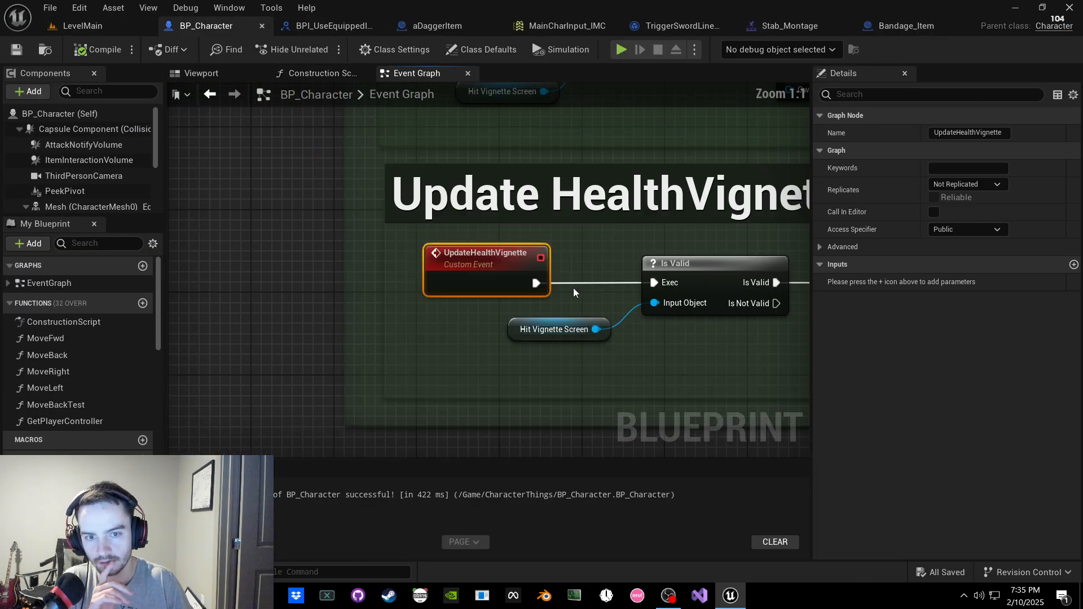
scroll(400, 270, "down", 1)
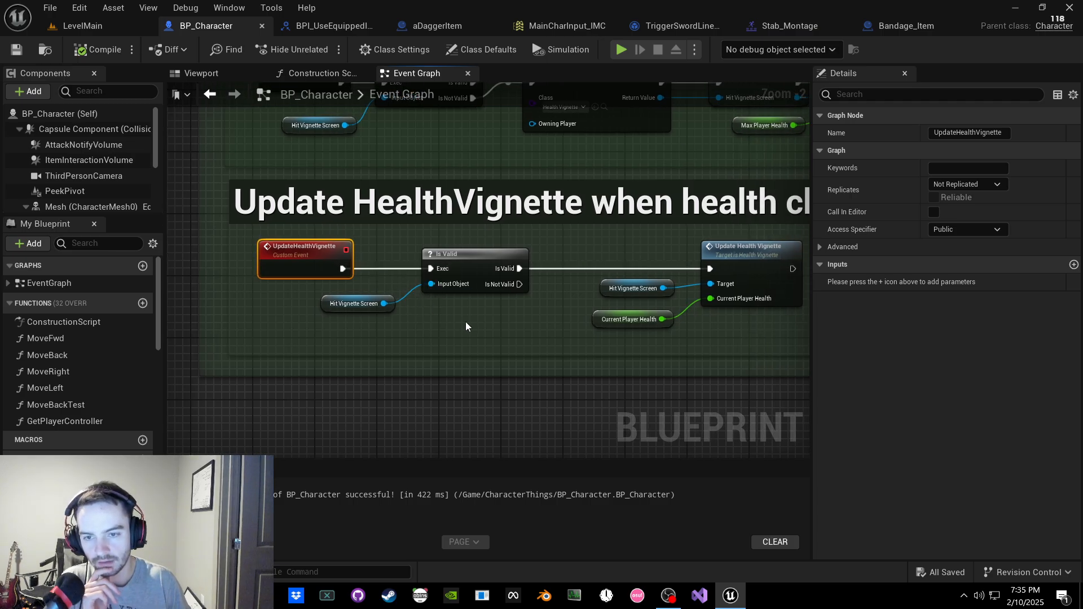
right_click_drag(466, 326, 299, 336)
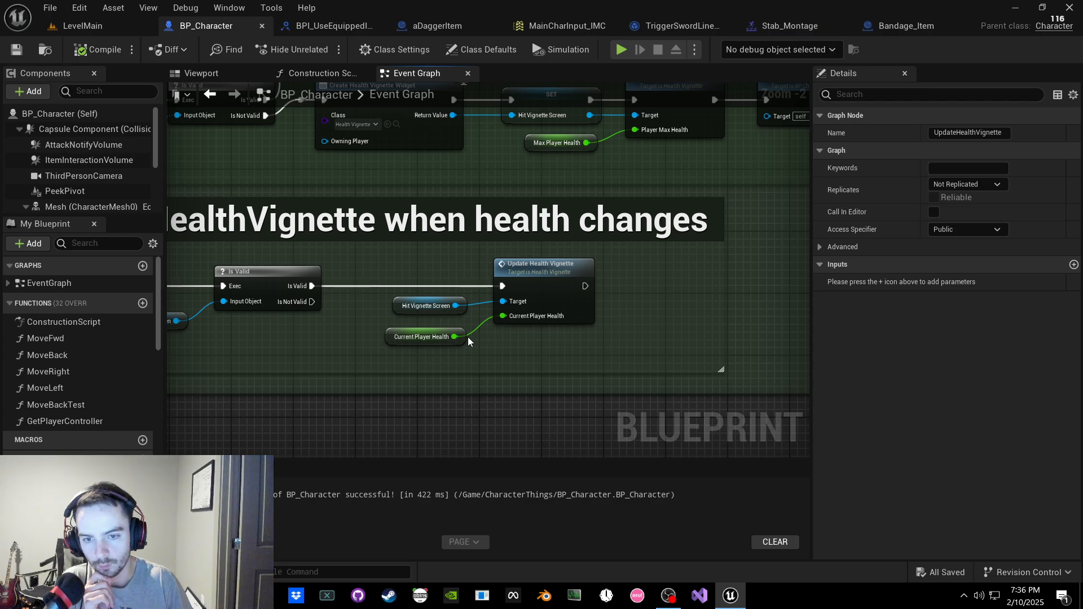
right_click_drag(468, 341, 519, 338)
Step: Leave the Unreal editor for the animations for unreal folder under Blender Stuff > Stuff for unreal, and bring up GitHub Desktop over it
left_click(85, 26)
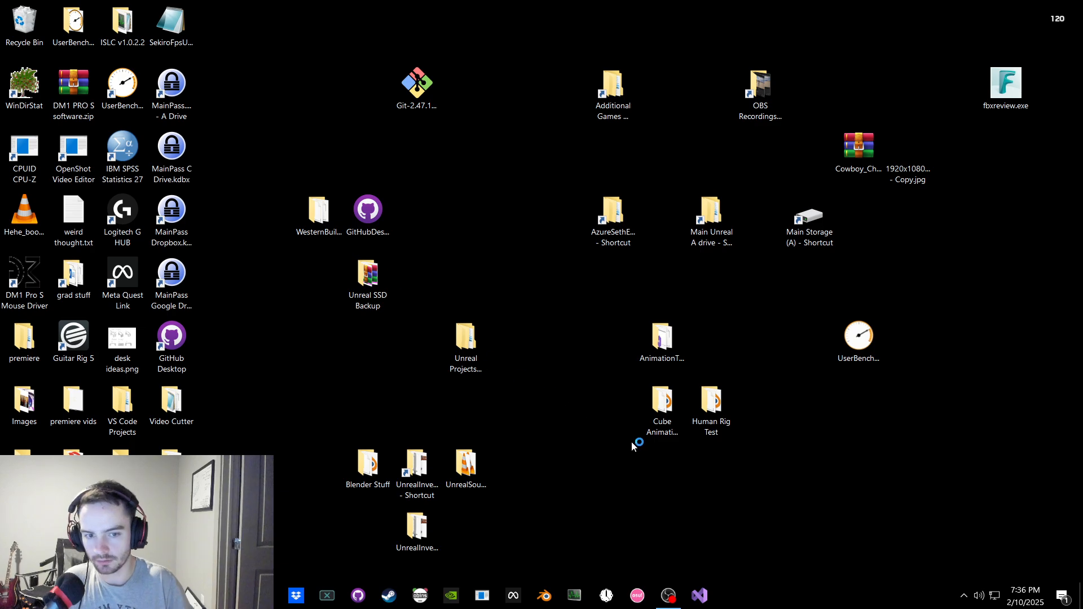
double_click(367, 466)
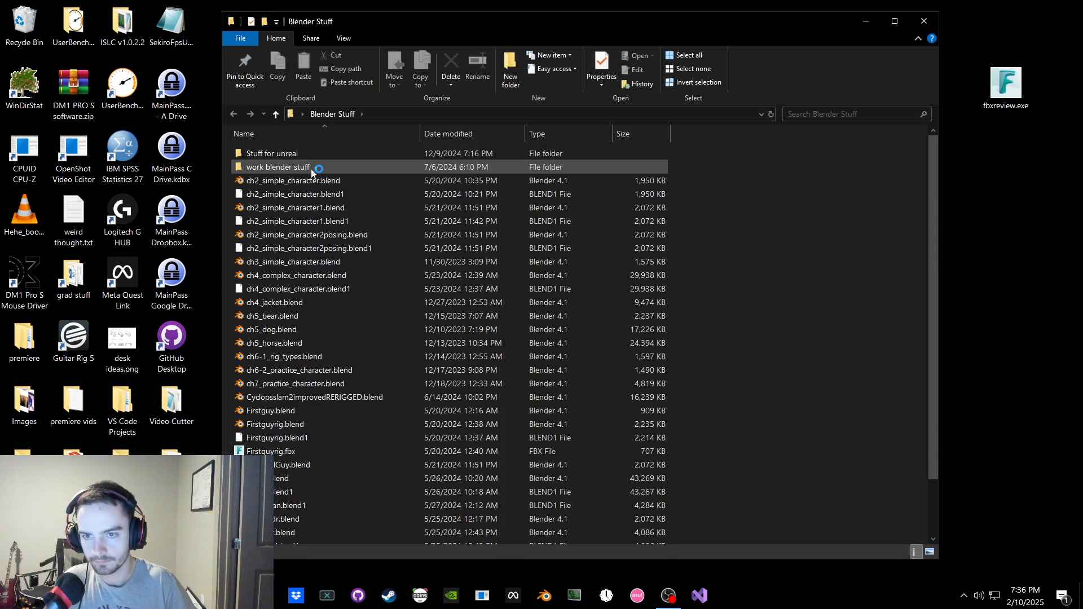
double_click(303, 153)
double_click(294, 154)
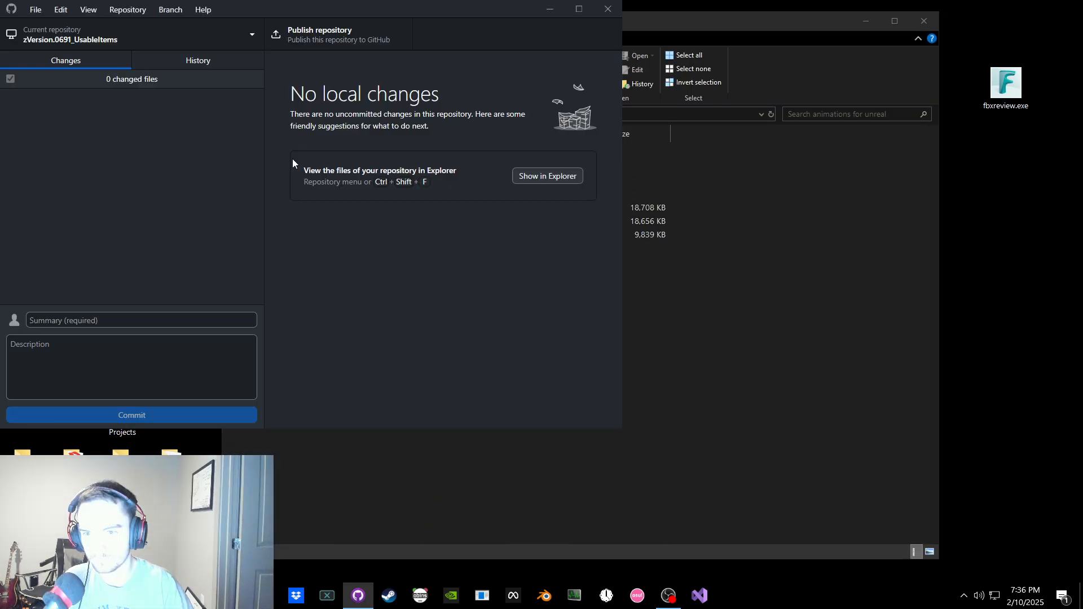
left_click_drag(265, 10, 585, 144)
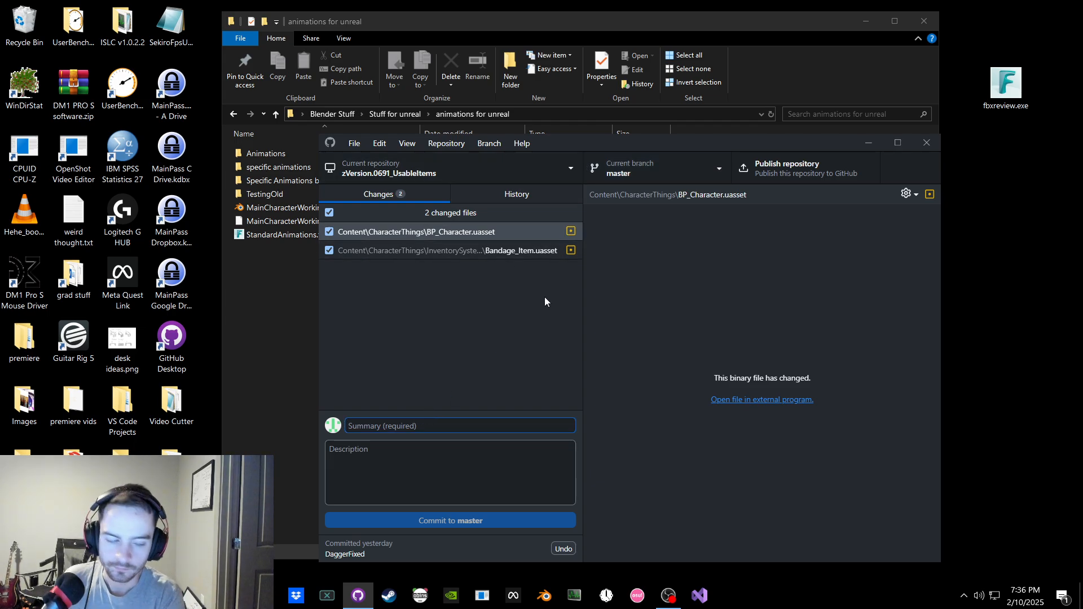
type("Added Band")
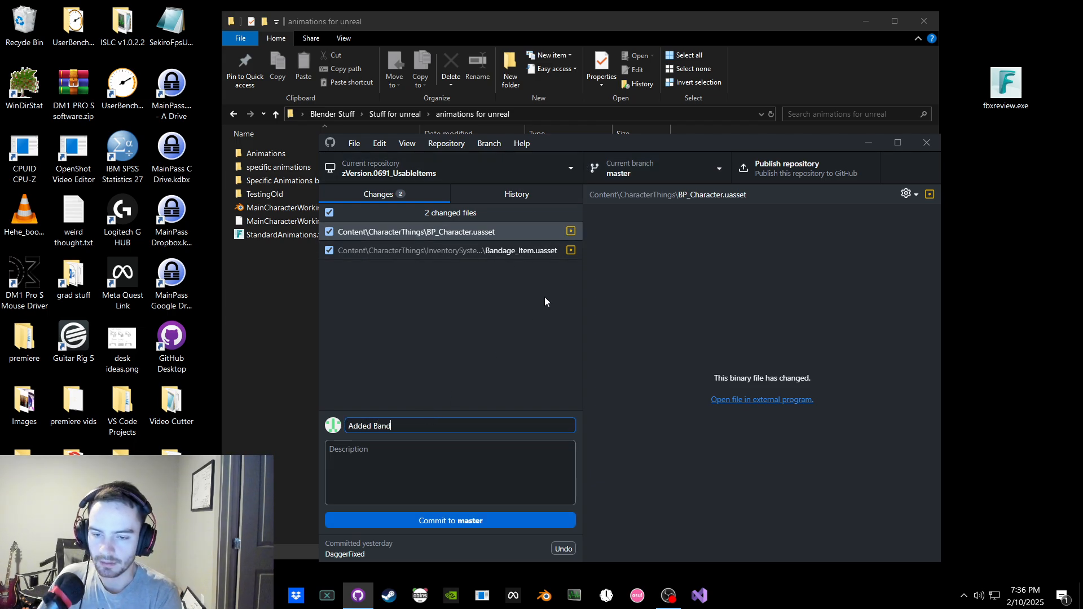
key("ctrl+BackSpace")
key("ctrl+BackSpace")
key("ctrl+BackSpace")
Step: Commit the changed files to master with summary "AddedBandageLogic" and description "bandage is ready, just needs animation to play"
type("Ad")
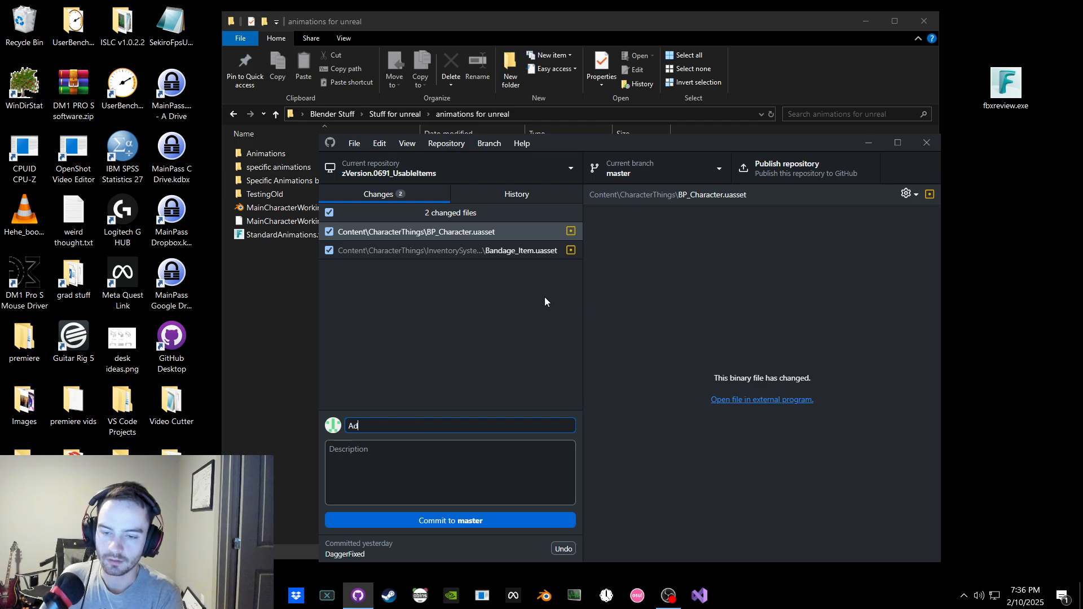
type("dedBandageLo")
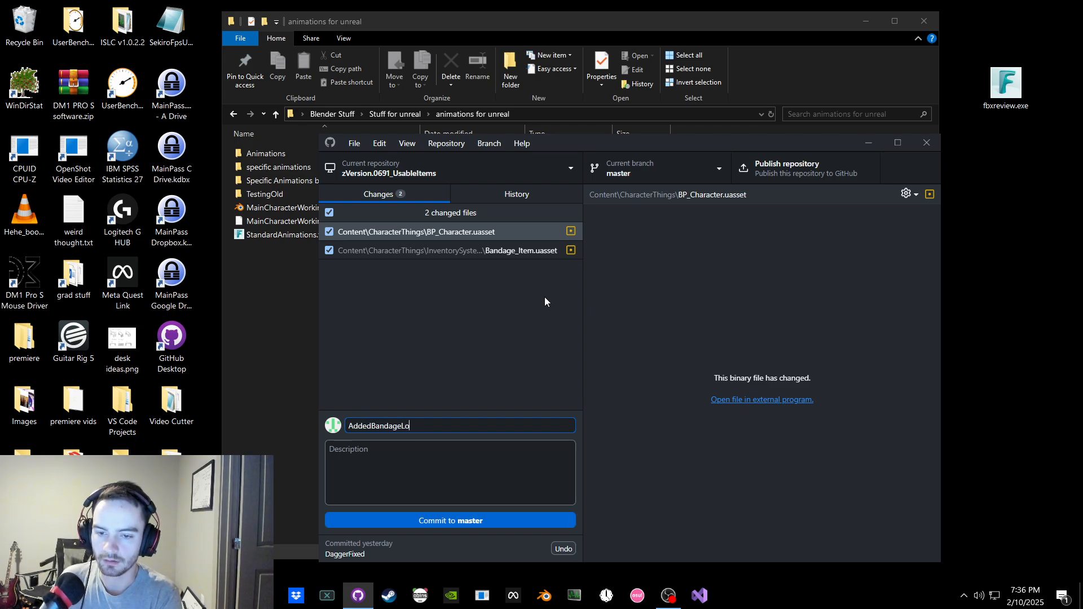
type("gic")
key("Tab")
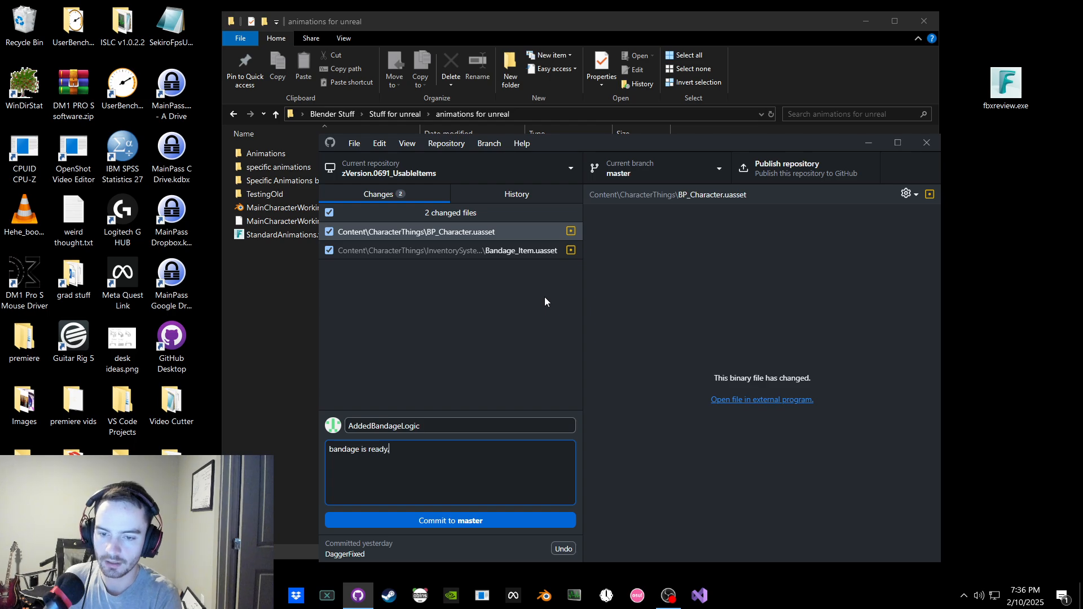
type("bandage is ready, just needs animation to play")
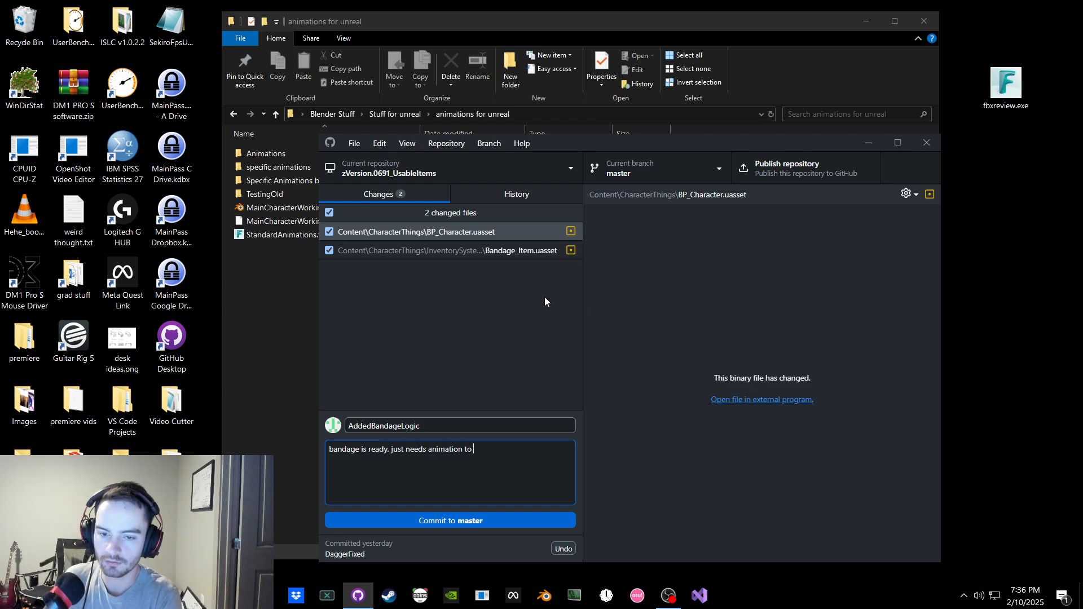
left_click(482, 519)
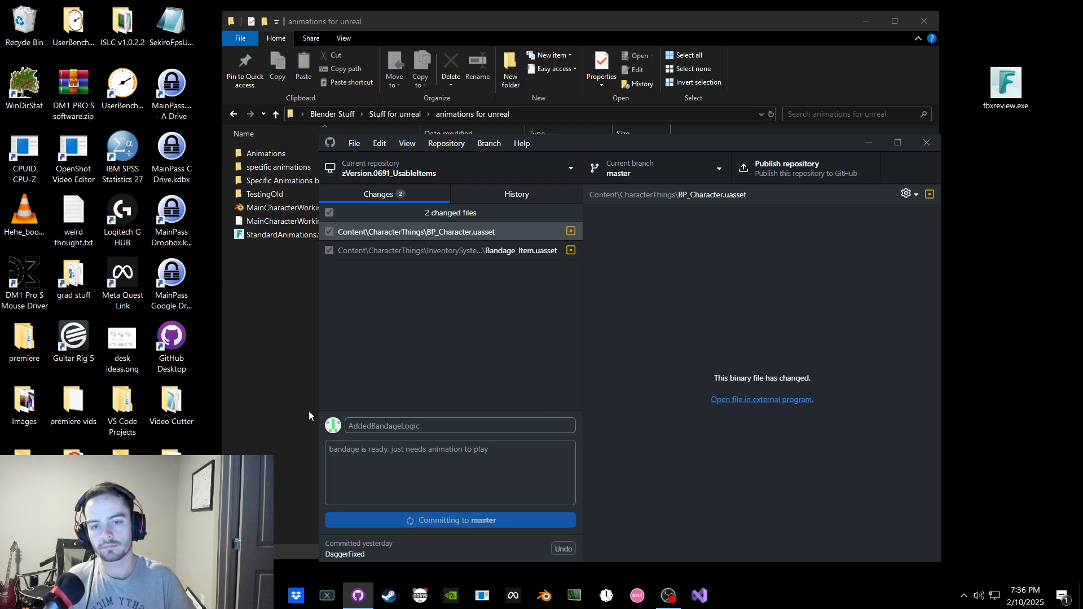
Step: Return to the animations for unreal folder and look through its Animations subfolder
left_click(276, 336)
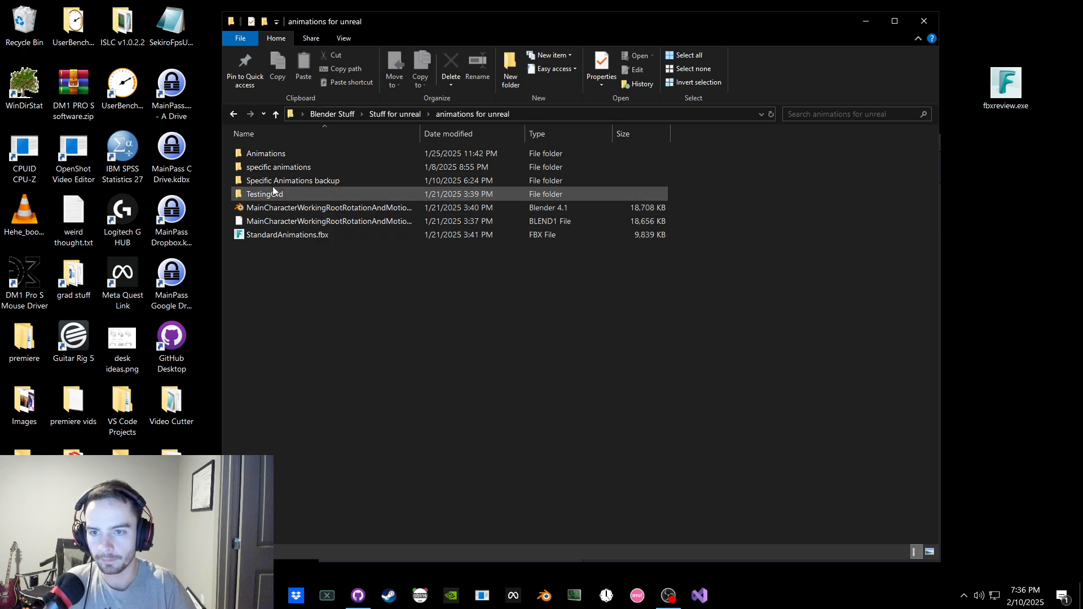
double_click(266, 156)
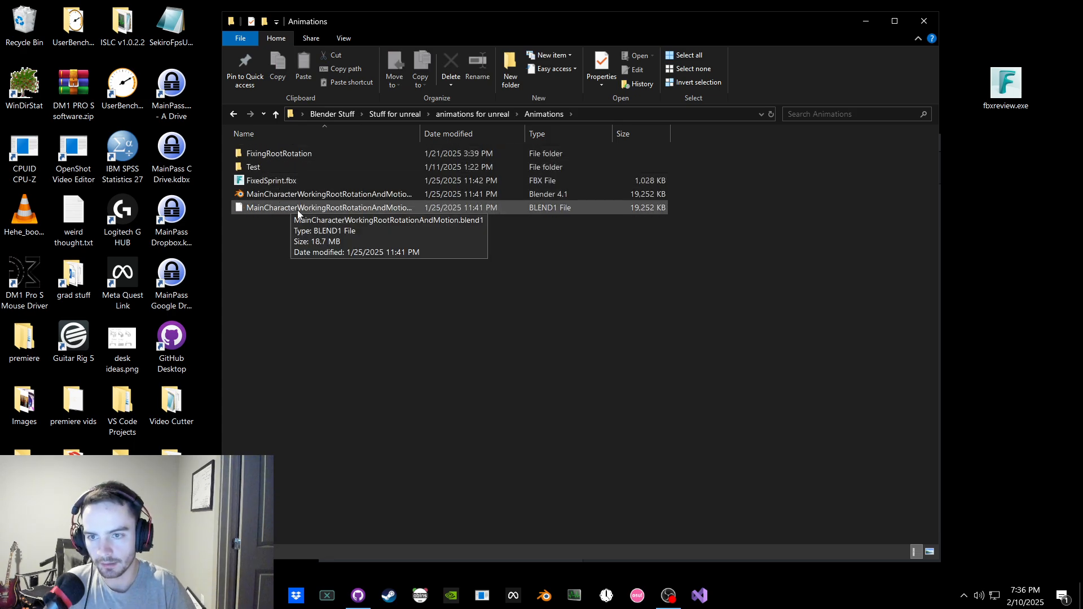
left_click(233, 114)
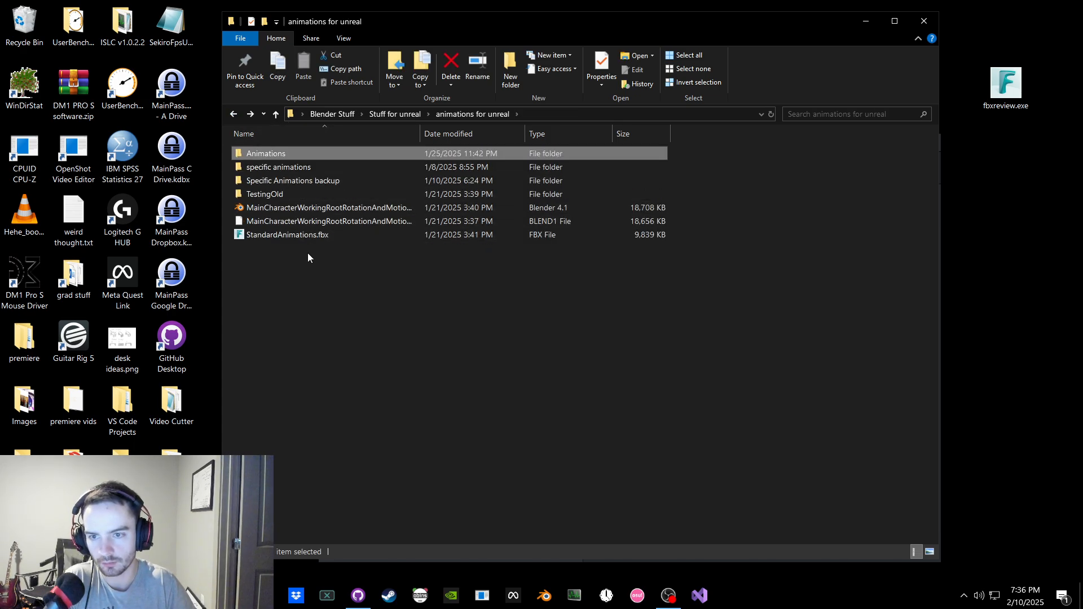
Step: Preview StandardAnimations.fbx in Autodesk FBX Review and close the viewer
double_click(309, 237)
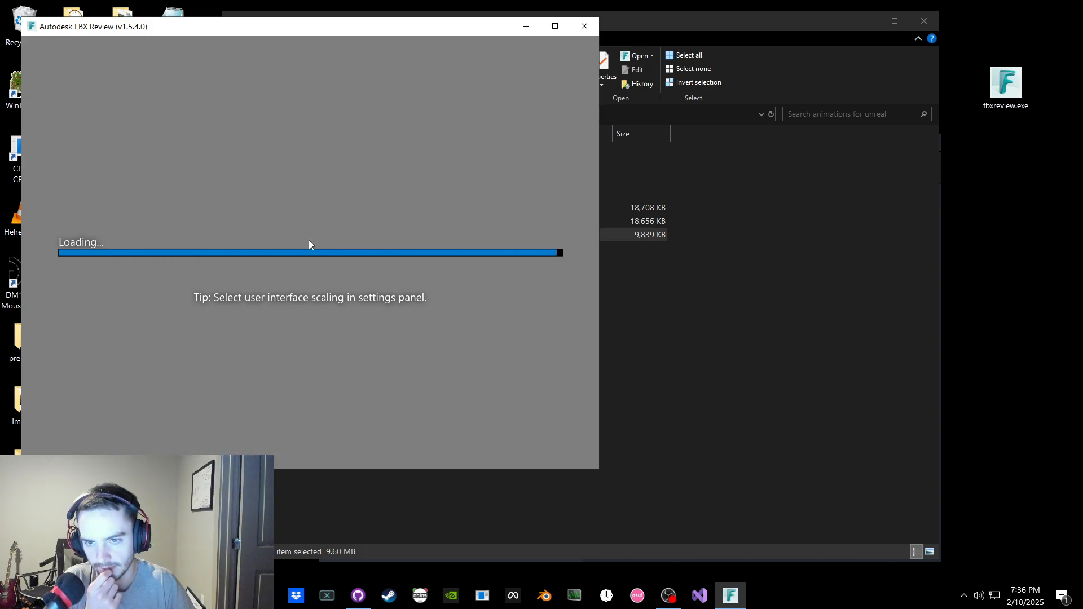
left_click(550, 48)
left_click(537, 134)
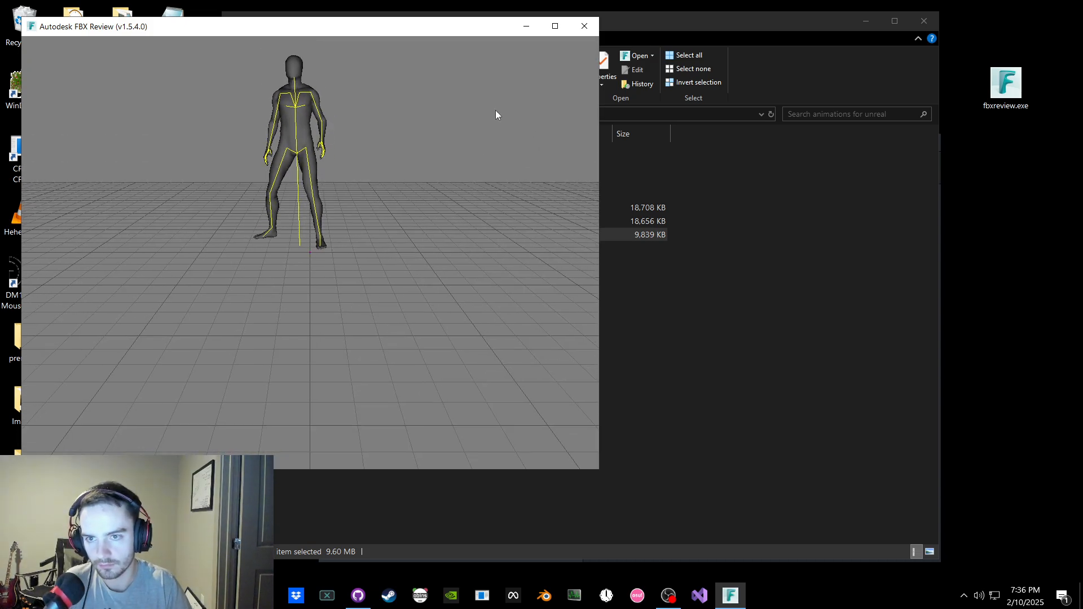
left_click(584, 26)
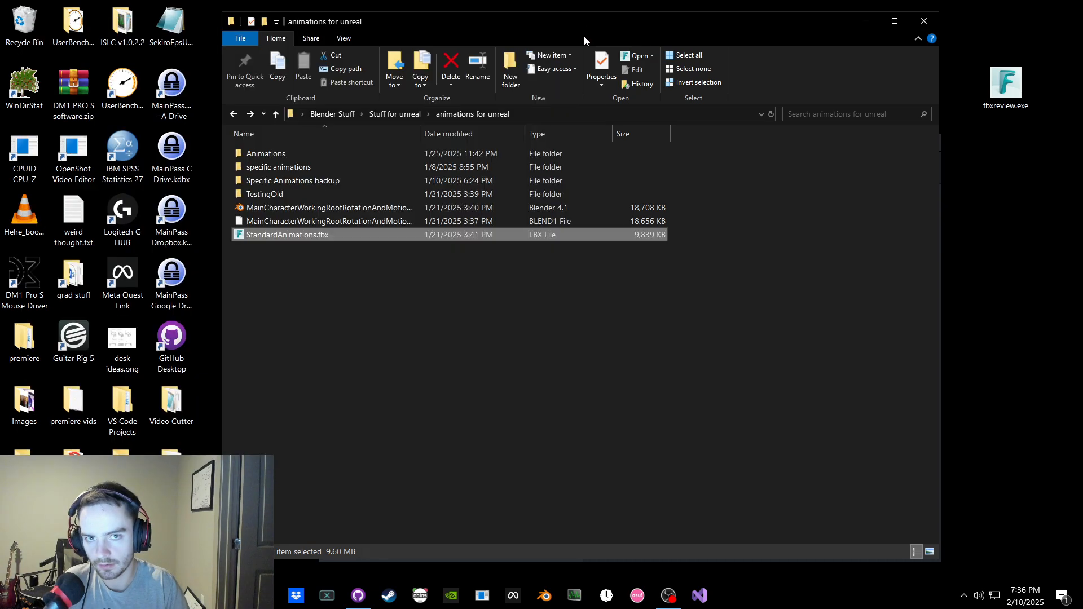
Step: Open MainCharacterWorkingRootRotationAndMotion.blend from the animations for unreal folder in Blender and view the whole character rig
left_click(303, 208)
double_click(304, 209)
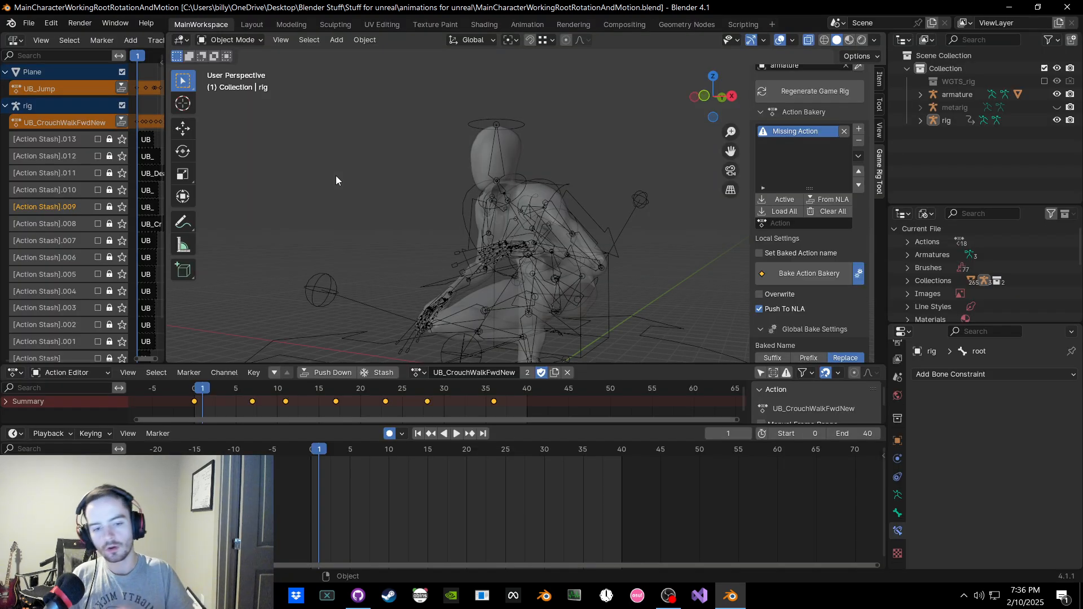
scroll(360, 191, "down", 2)
middle_click_drag(403, 204, 472, 223)
scroll(475, 241, "down", 4)
scroll(475, 231, "up", 2)
key("ctrl+Tab")
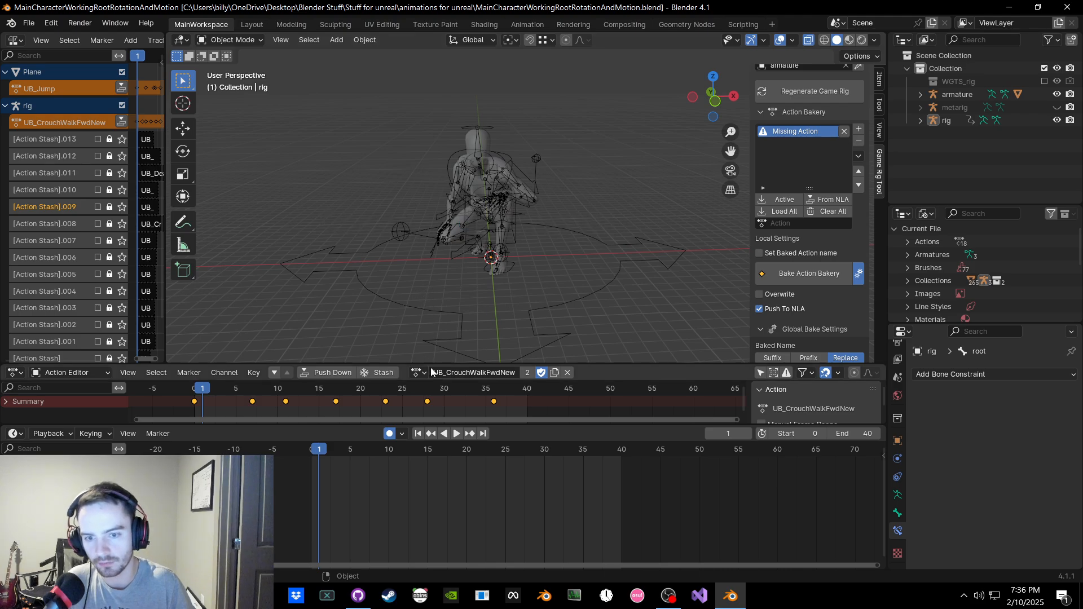
left_click(418, 372)
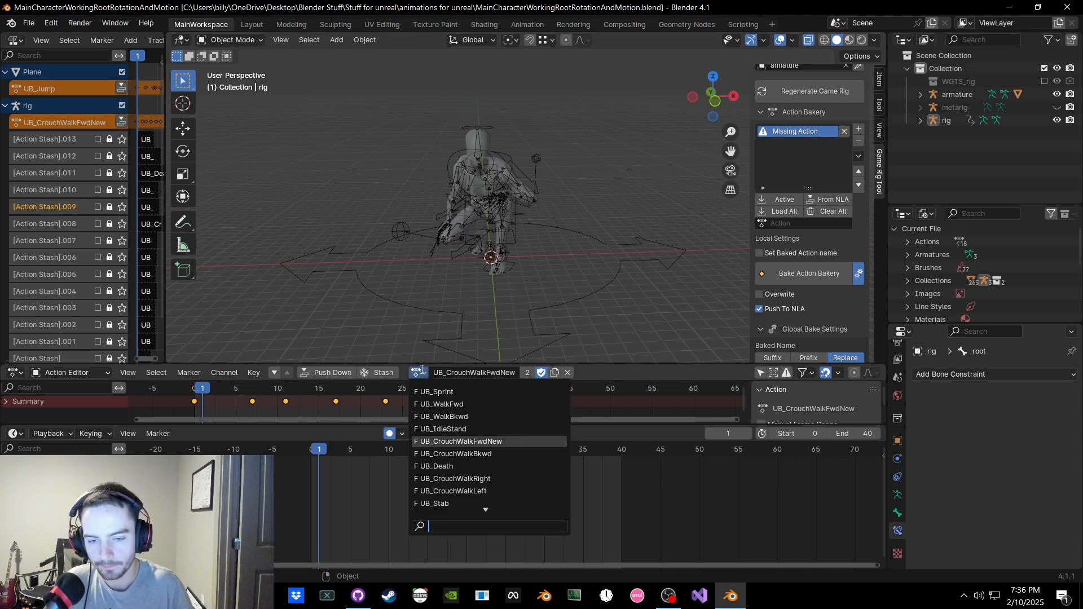
left_click(422, 372)
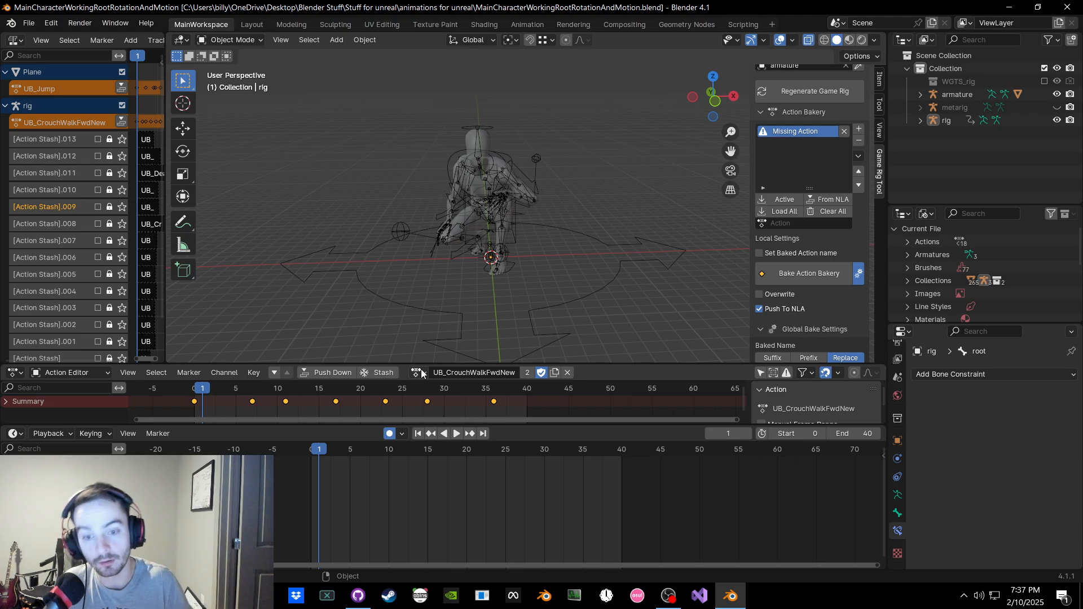
left_click(422, 373)
left_click(422, 373)
left_click(423, 373)
left_click(424, 373)
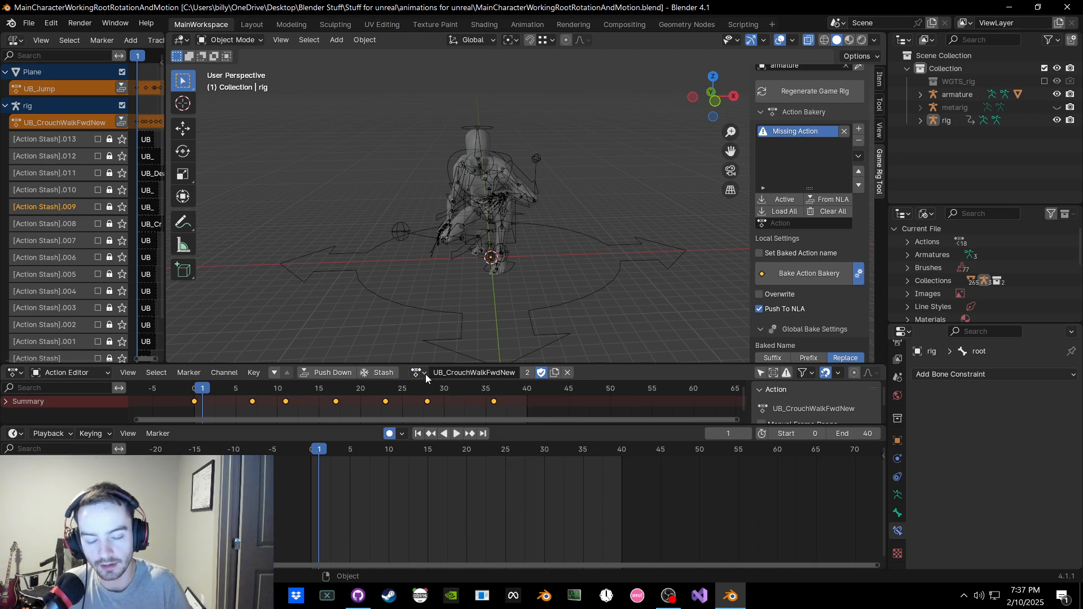
left_click(425, 374)
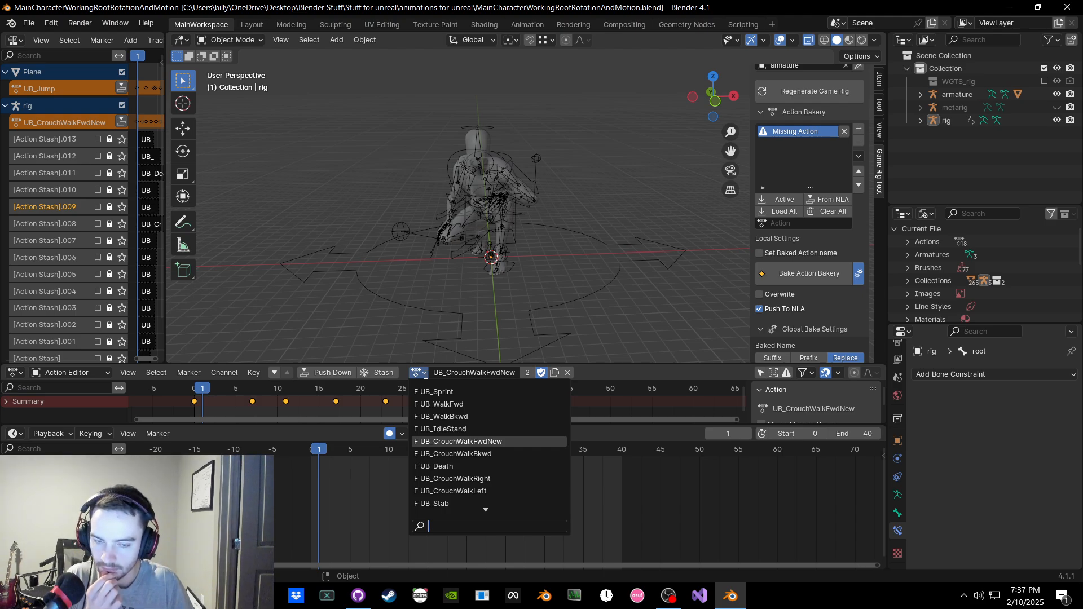
left_click(425, 375)
Step: Assign the UB_IdleStand action to the rig
left_click(420, 372)
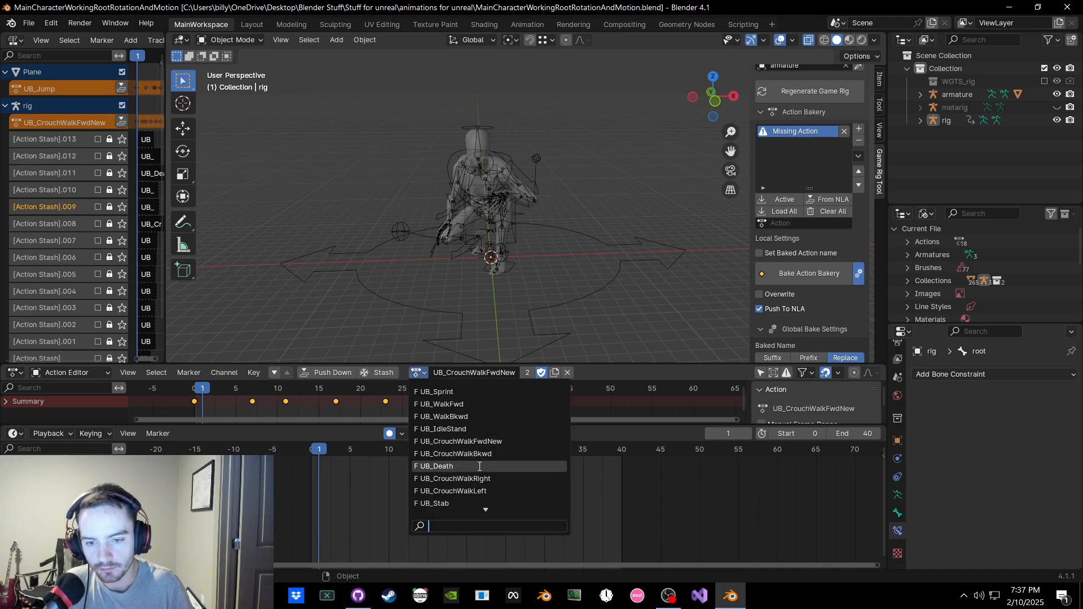
left_click(450, 431)
scroll(464, 289, "down", 2)
right_click(475, 284)
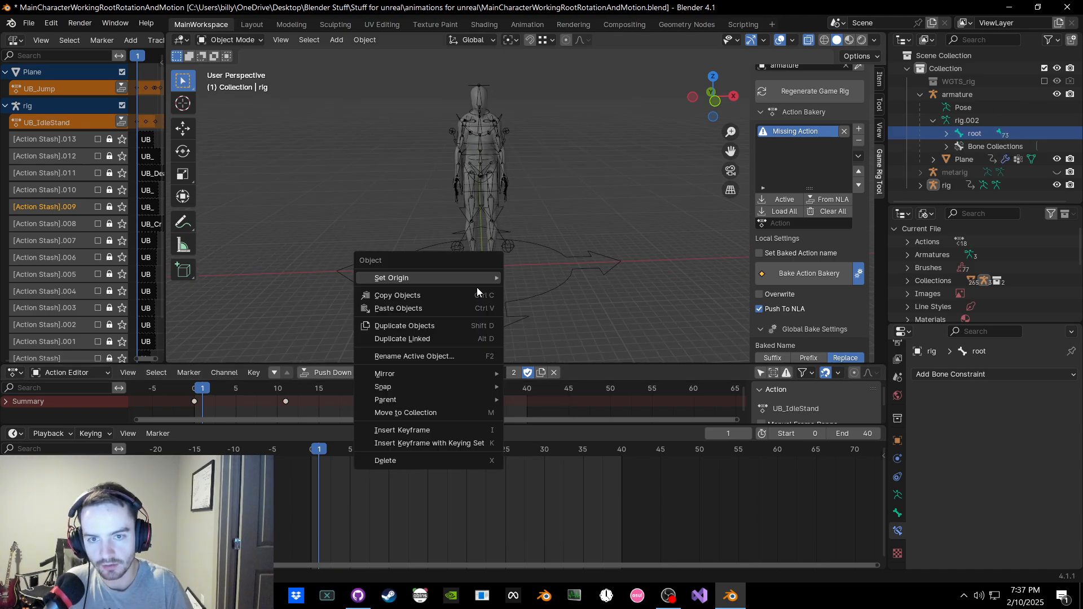
scroll(554, 251, "up", 5)
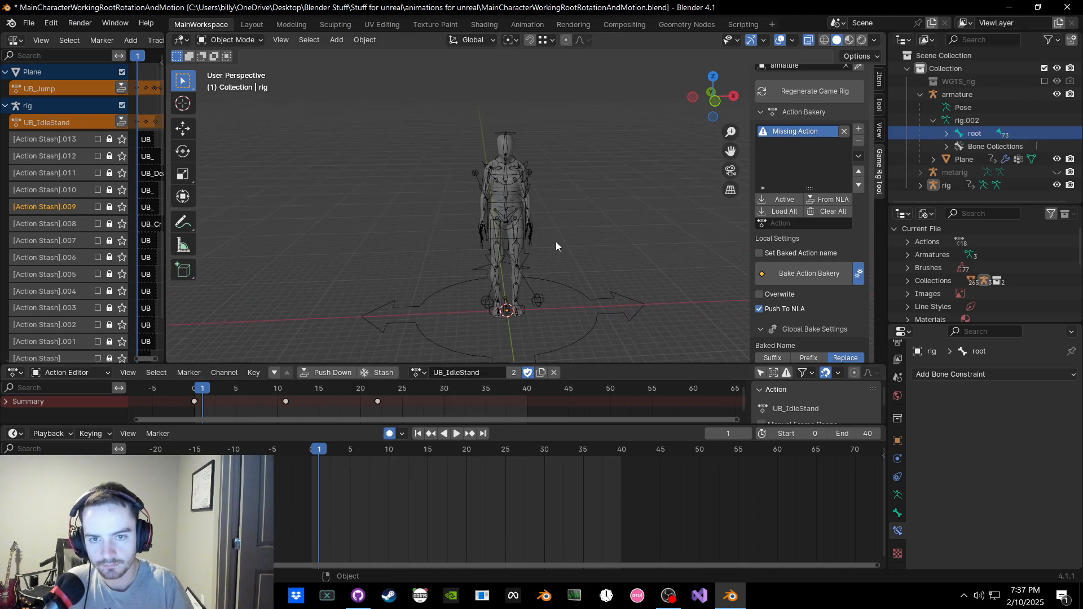
mouse_move(558, 272)
middle_mouse_down()
mouse_move(523, 268)
mouse_move(556, 286)
middle_mouse_up()
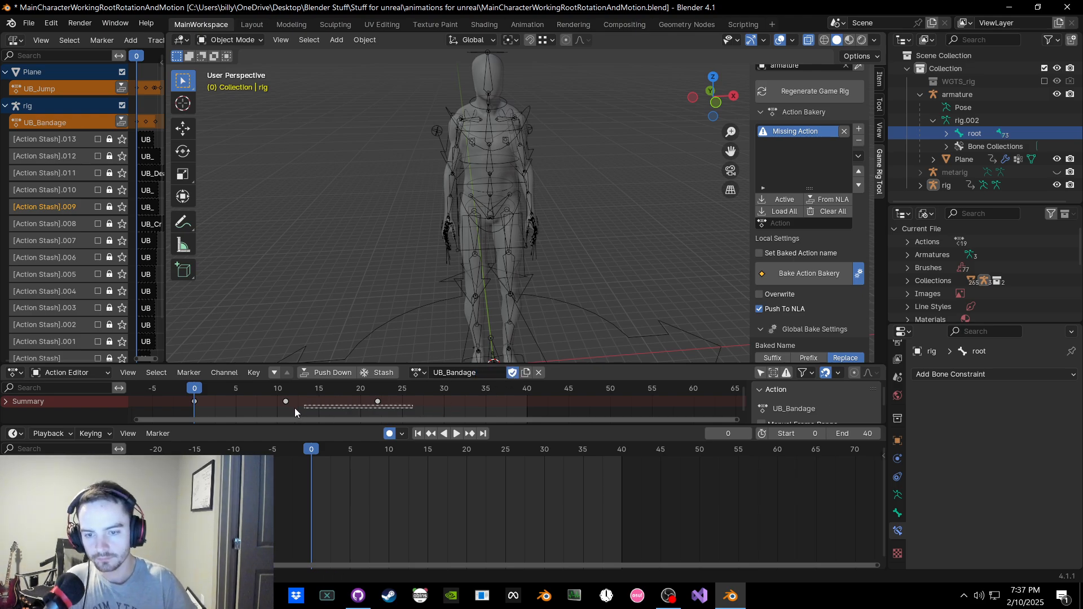
Step: Switch the character's rig from Object Mode to Pose Mode and save the Blender file
middle_click_drag(291, 316, 357, 308)
scroll(407, 164, "up", 2)
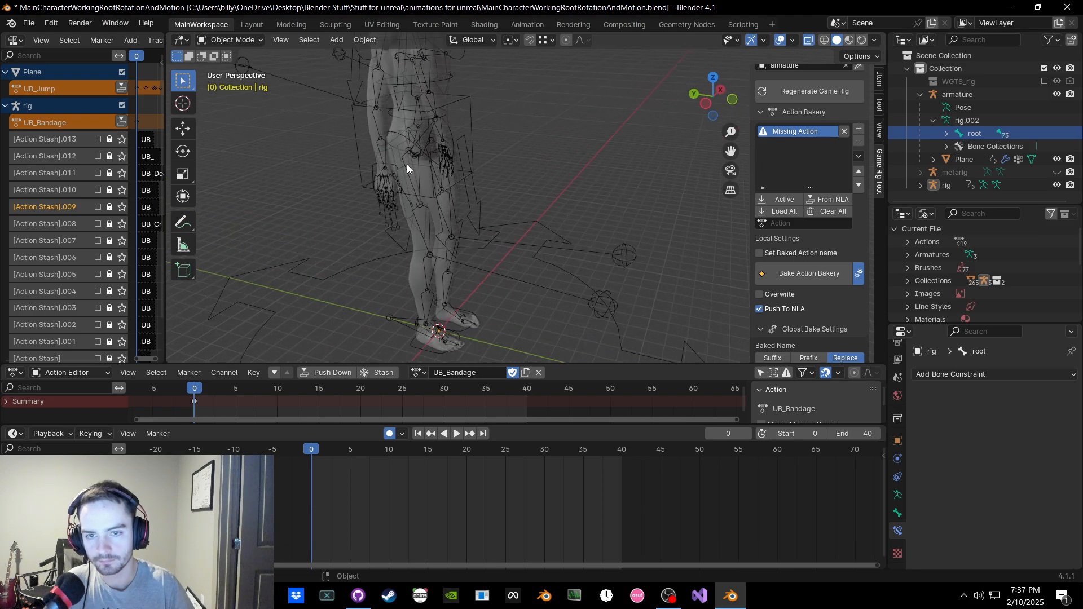
middle_click_drag(431, 160, 392, 278, "shift")
key("ctrl+Tab")
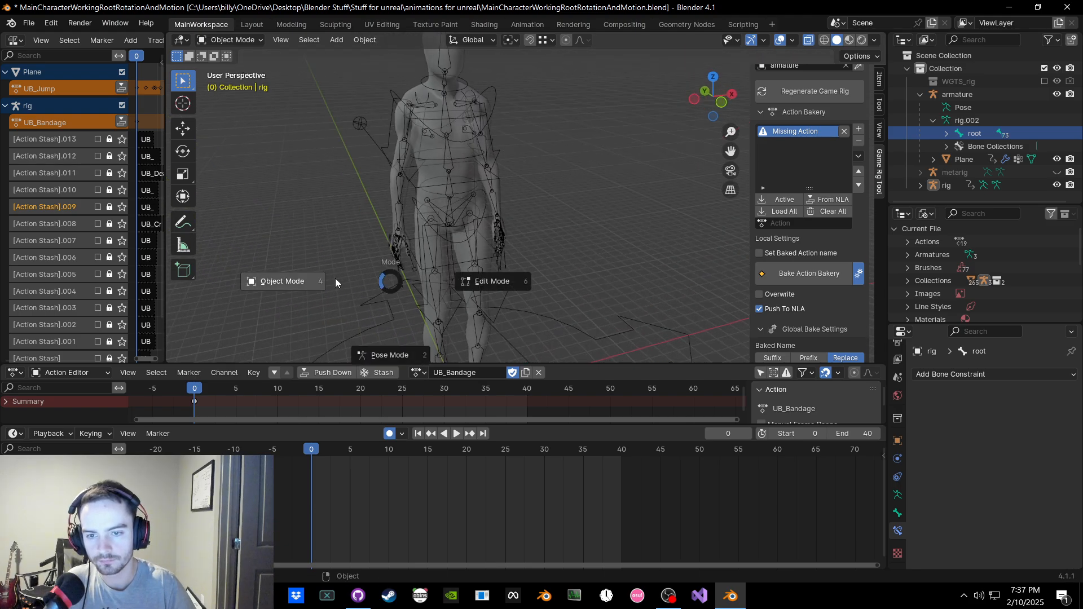
left_click(335, 279)
left_click(375, 328)
key("ctrl+Tab")
left_click(401, 407)
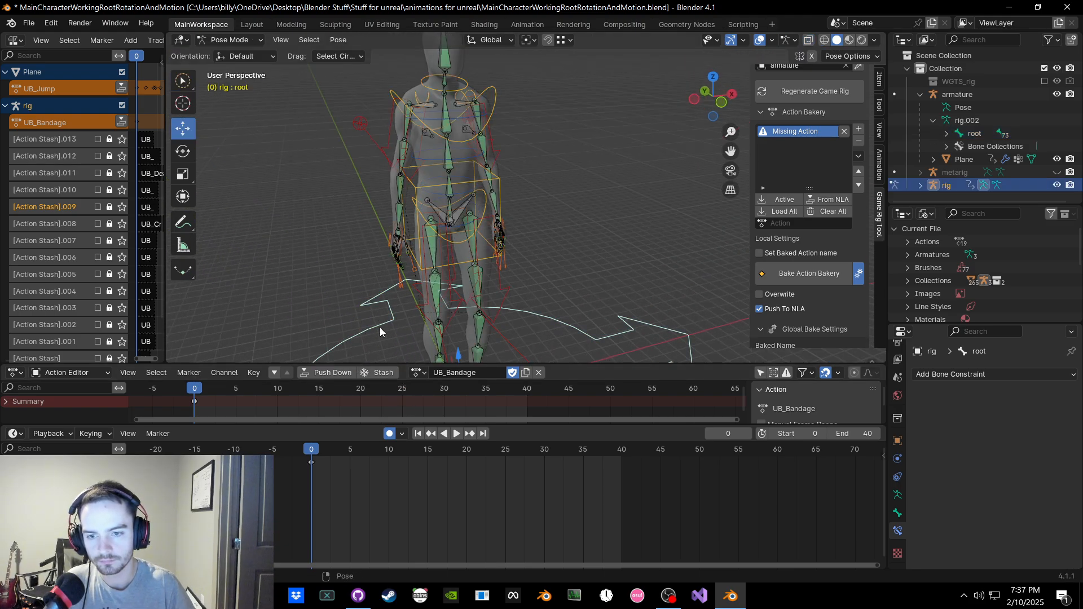
middle_click_drag(380, 332, 466, 229)
key("ctrl+s")
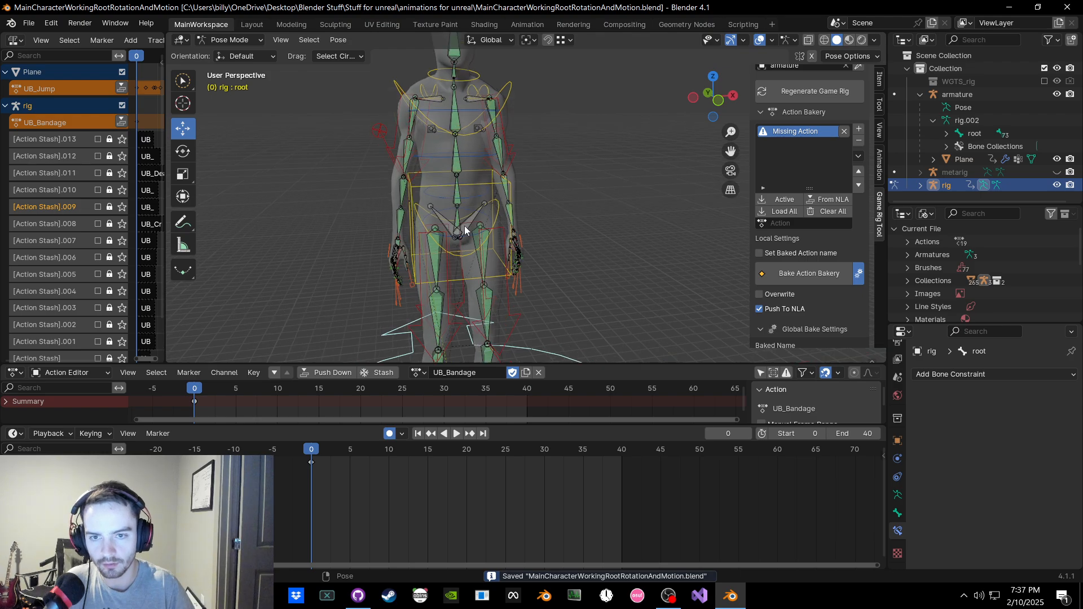
Step: Hide the rig's DEF bone collection and hide the armature object in the viewport
scroll(465, 230, "up", 1)
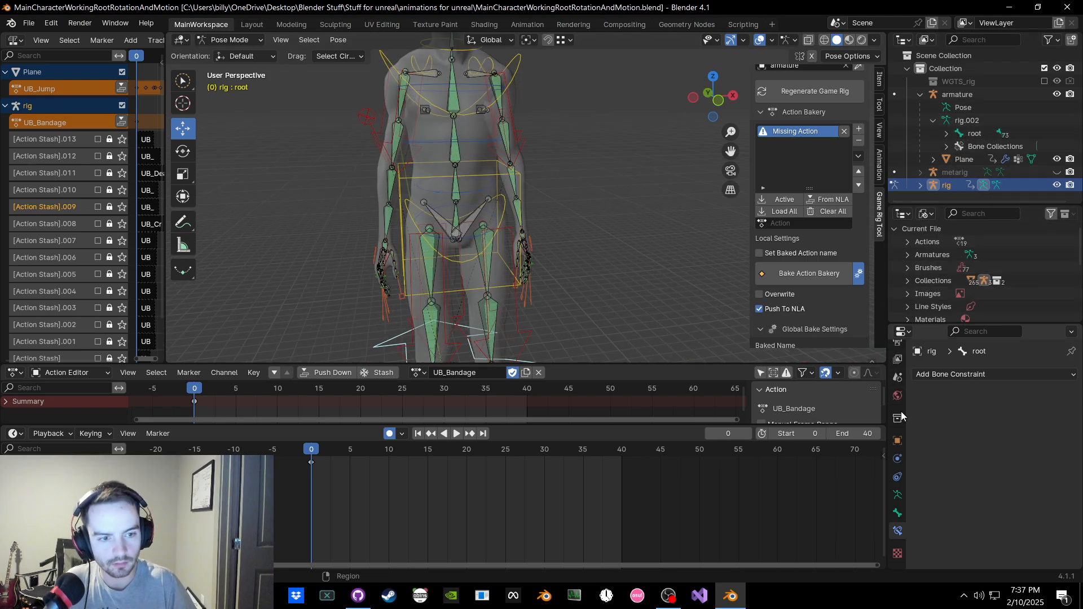
left_click(897, 495)
scroll(962, 485, "down", 5)
scroll(963, 486, "down", 4)
left_click(1030, 454)
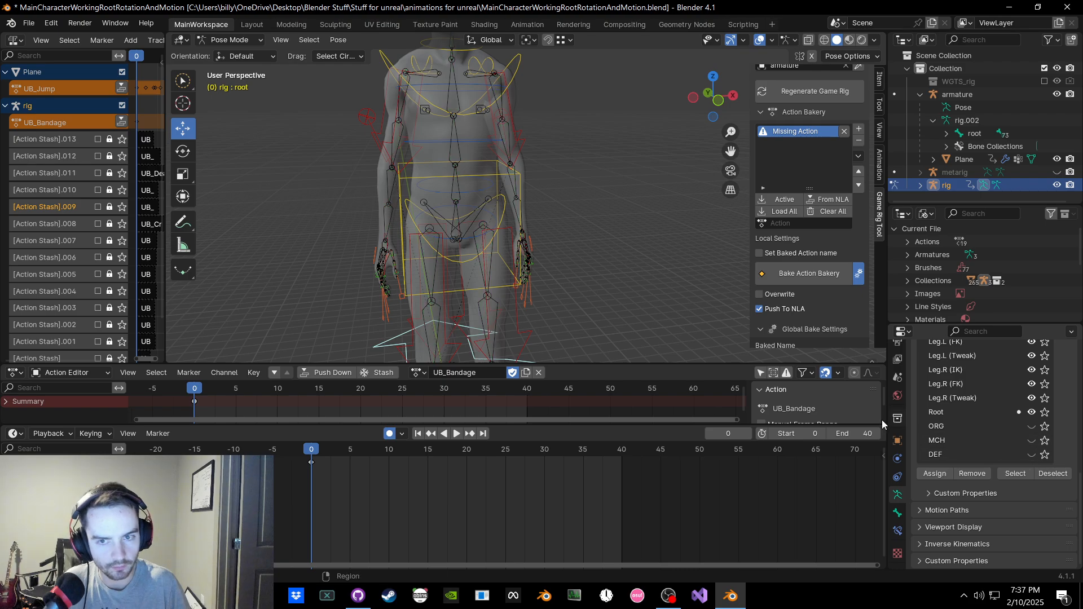
left_click(1056, 96)
Step: Try raising the right hand in front of the torso by moving and rotating the hand_ik.R control
middle_click_drag(597, 209, 502, 259)
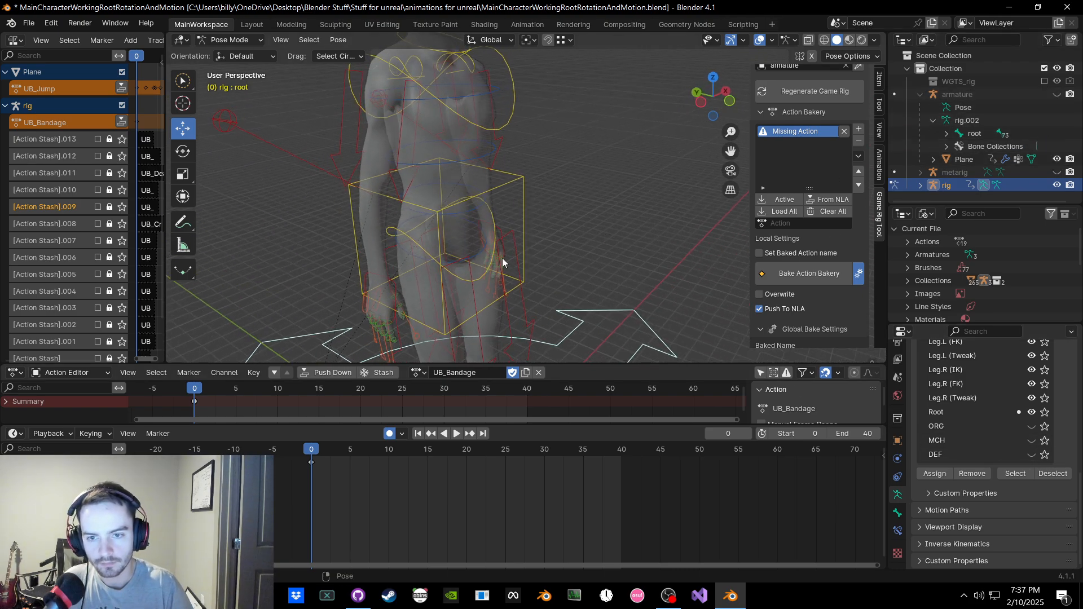
left_click(370, 273)
mouse_move(437, 266)
middle_mouse_down()
mouse_move(547, 260)
mouse_move(421, 271)
mouse_move(509, 268)
mouse_move(435, 266)
middle_mouse_up()
key("g")
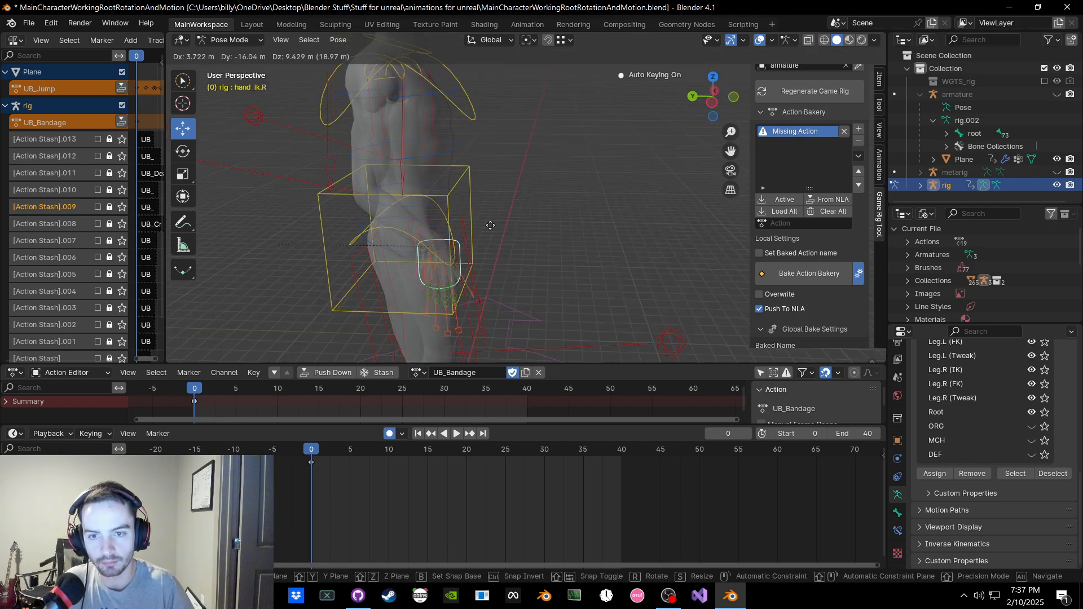
left_click(541, 192)
key("r")
left_click(598, 251)
middle_click_drag(600, 251, 490, 142)
key("g")
left_click(504, 211)
key("r")
left_click(654, 194)
Step: Try curling the right hand by scaling its finger master controls and the thumb master control
left_click(506, 118)
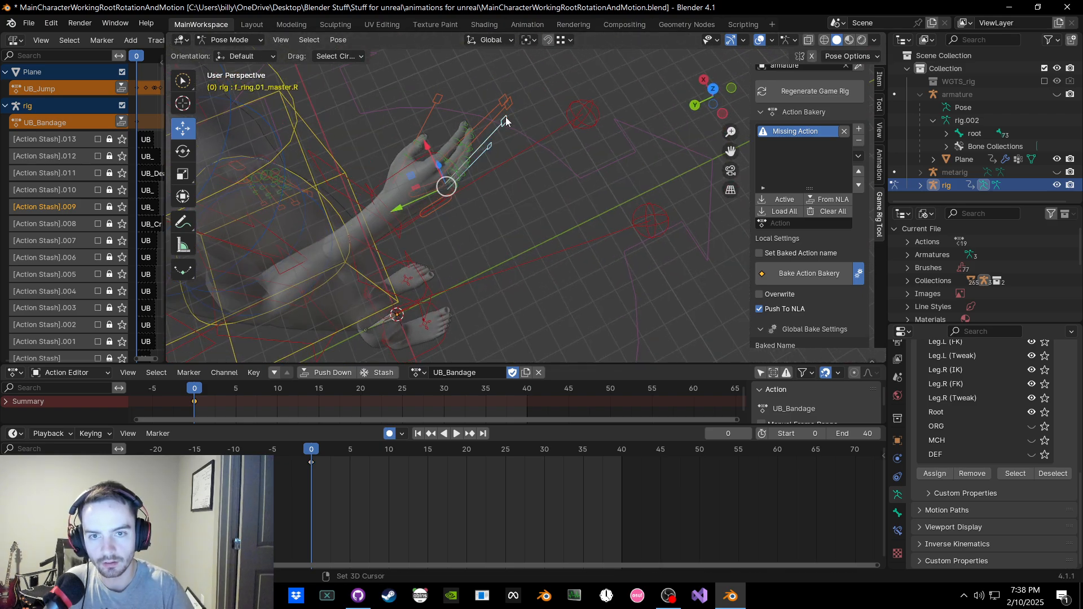
key("s")
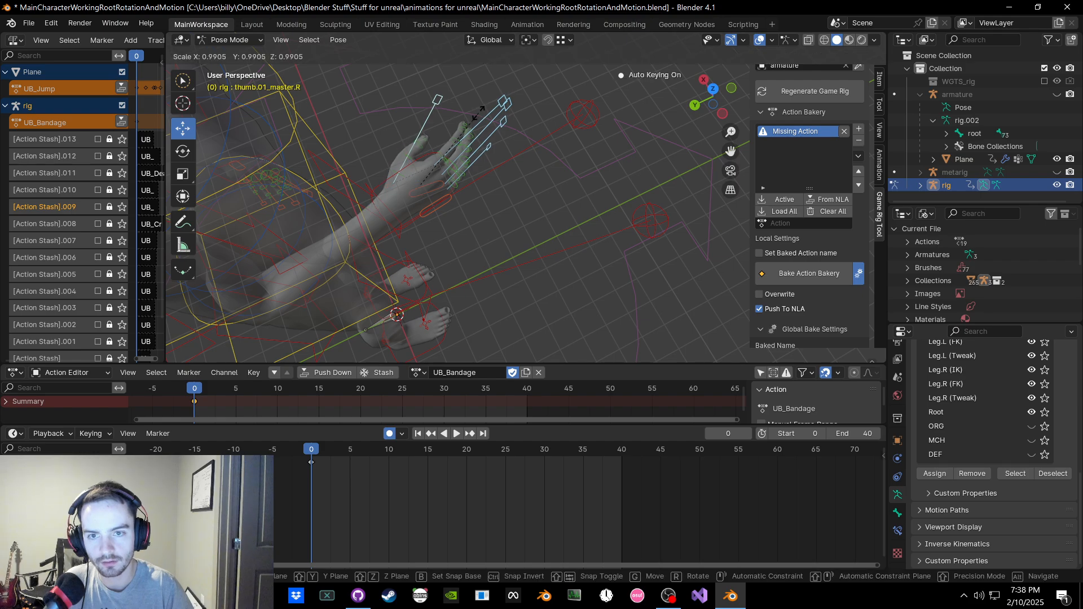
left_click(475, 114)
left_click(439, 103)
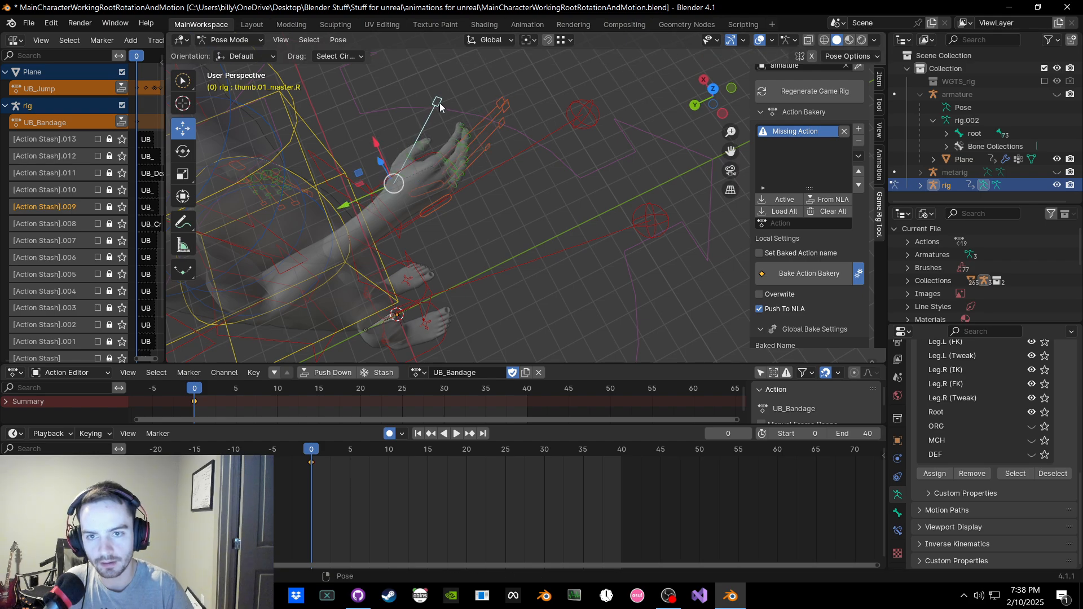
key("s")
left_click(442, 95)
middle_click_drag(441, 95, 511, 162)
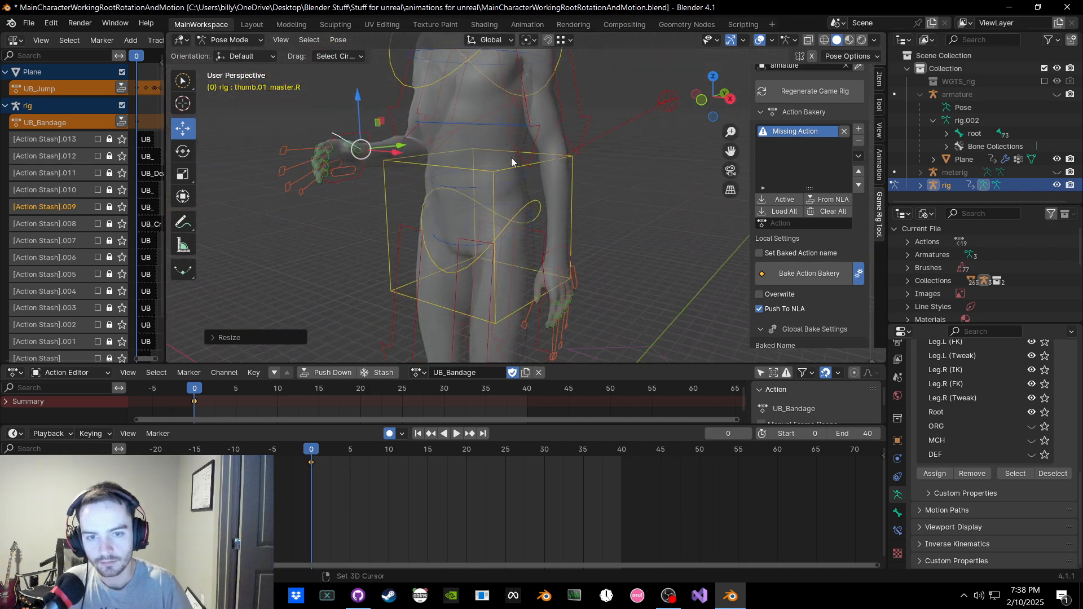
Step: Try moving and rotating the hand_ik.L control to bring the left hand toward the raised right hand
left_click(536, 259)
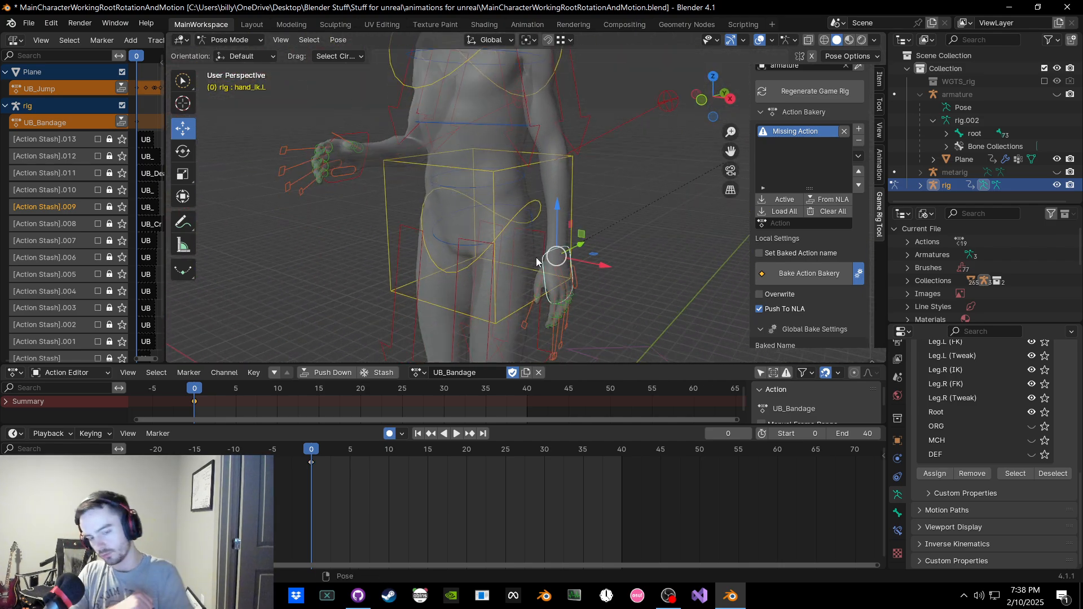
middle_click_drag(459, 237, 404, 232)
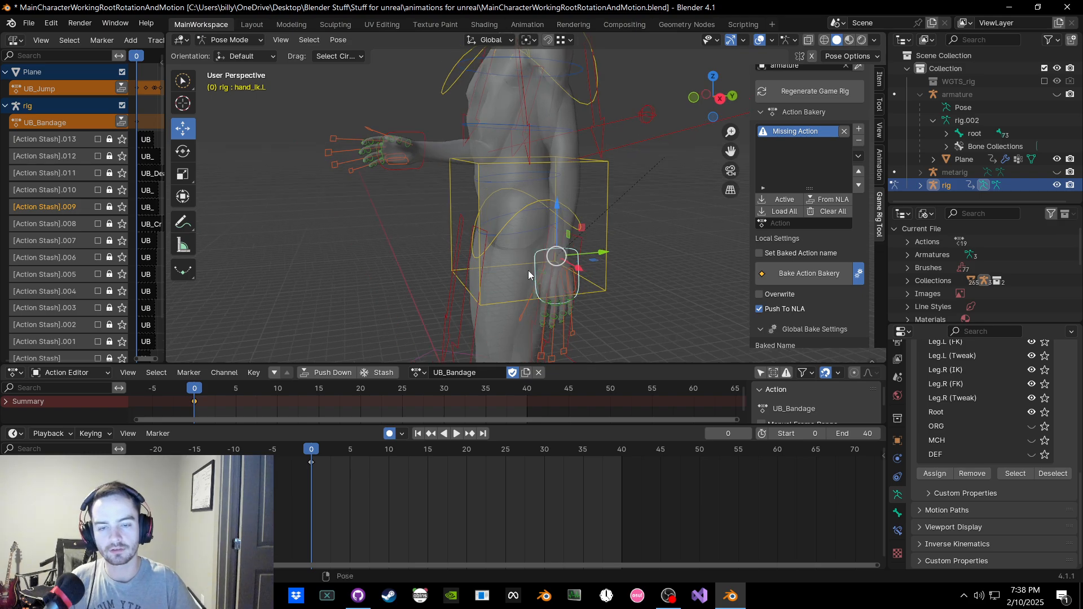
key("g")
left_click(410, 188)
key("r")
left_click(319, 201)
middle_click_drag(320, 200, 507, 226)
scroll(508, 225, "down", 3)
left_click(573, 114)
middle_click_drag(572, 118, 557, 200)
middle_click_drag(557, 200, 503, 262, "shift")
Step: Undo the hand and finger pose changes on both arms
key("ctrl+z")
key("ctrl+z")
key("ctrl+z")
key("ctrl+z")
key("ctrl+z")
key("ctrl+z")
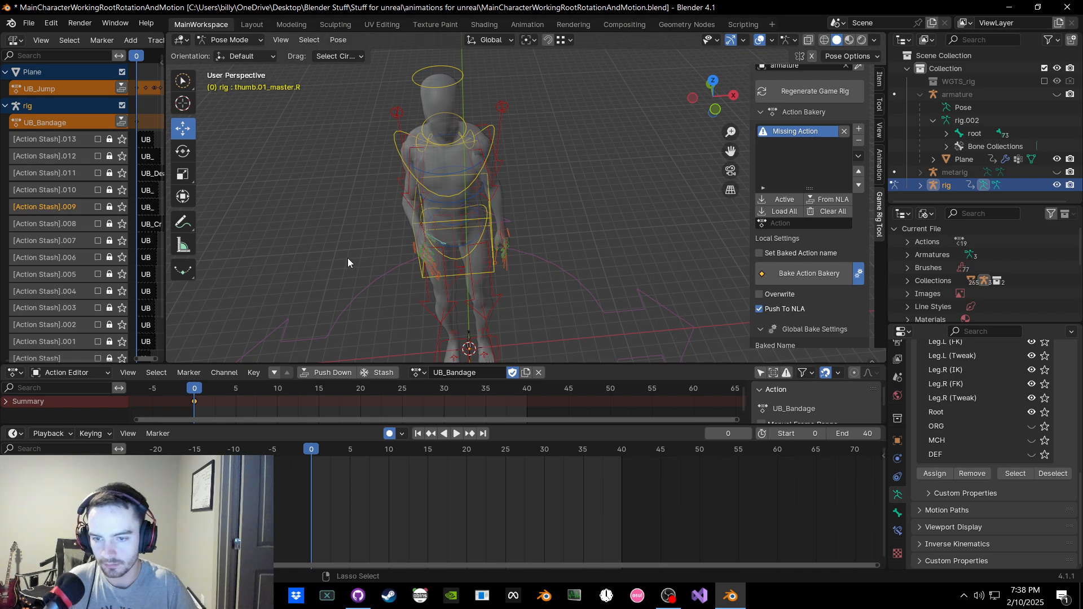
Step: Save the file, copy the pose of all rig controls at frame 0 and key it at frame 20
key("ctrl+s")
key("a")
key("ctrl+c")
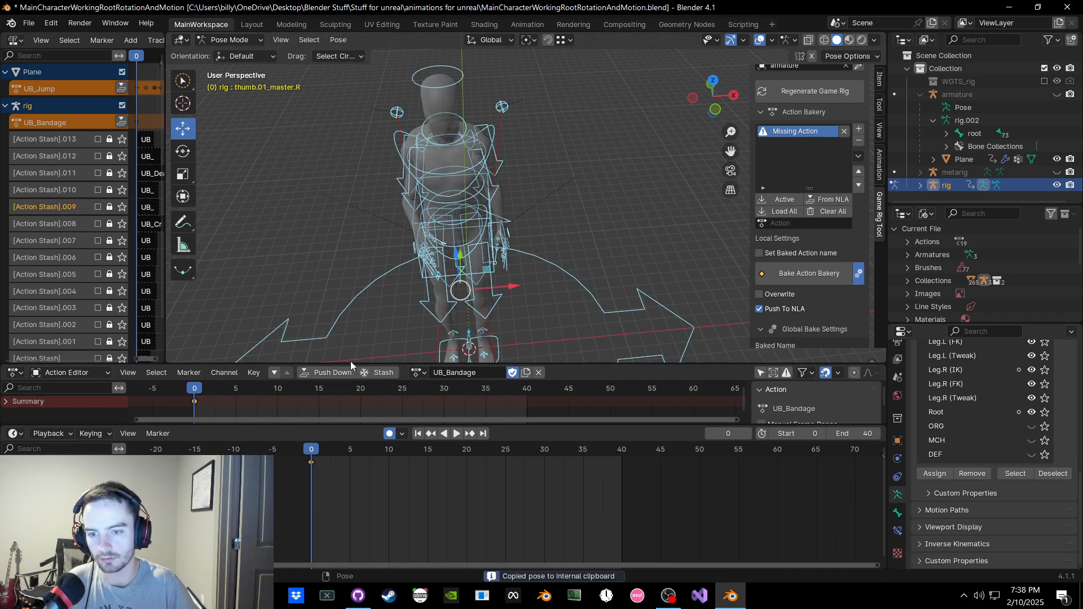
left_click(357, 386)
key("ctrl+v")
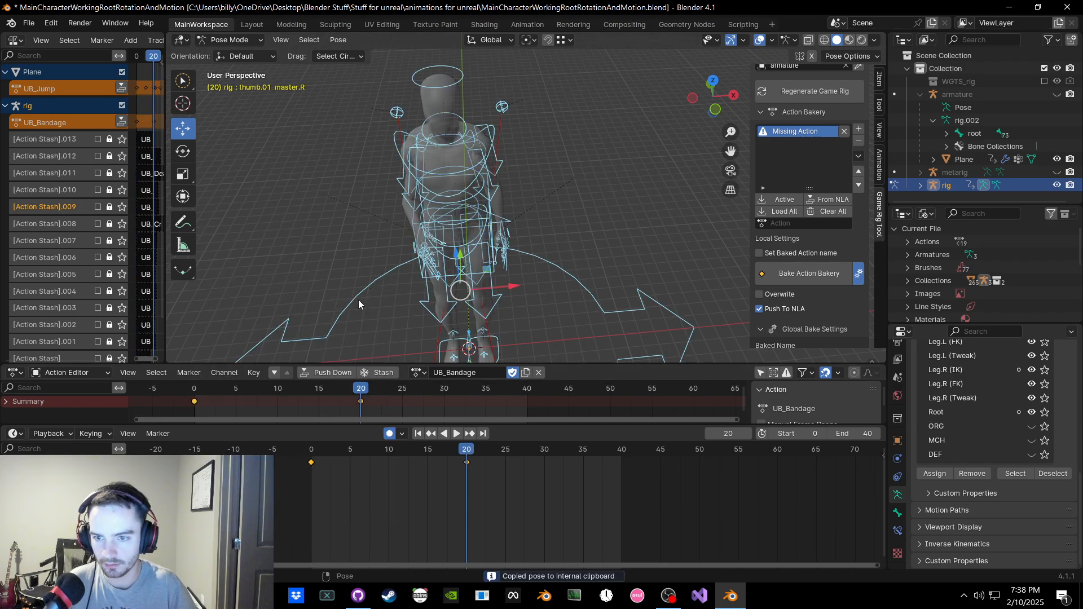
key("k")
left_click(331, 364)
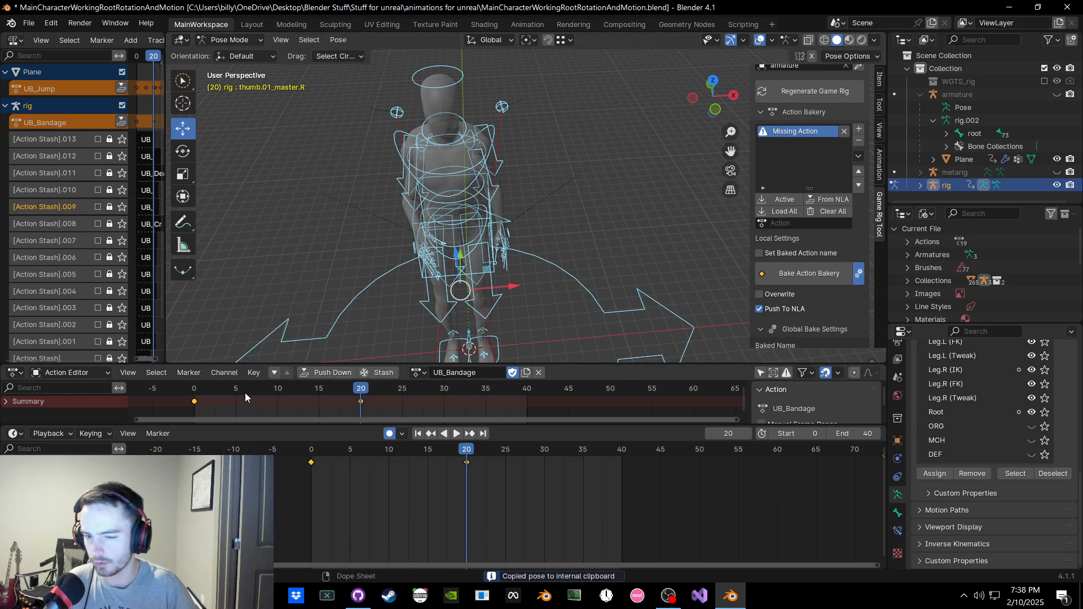
Step: Return UB_Bandage to frame 0 and deselect all of the rig's controls
left_click(245, 392)
left_click(194, 393)
key("space")
left_click(261, 312)
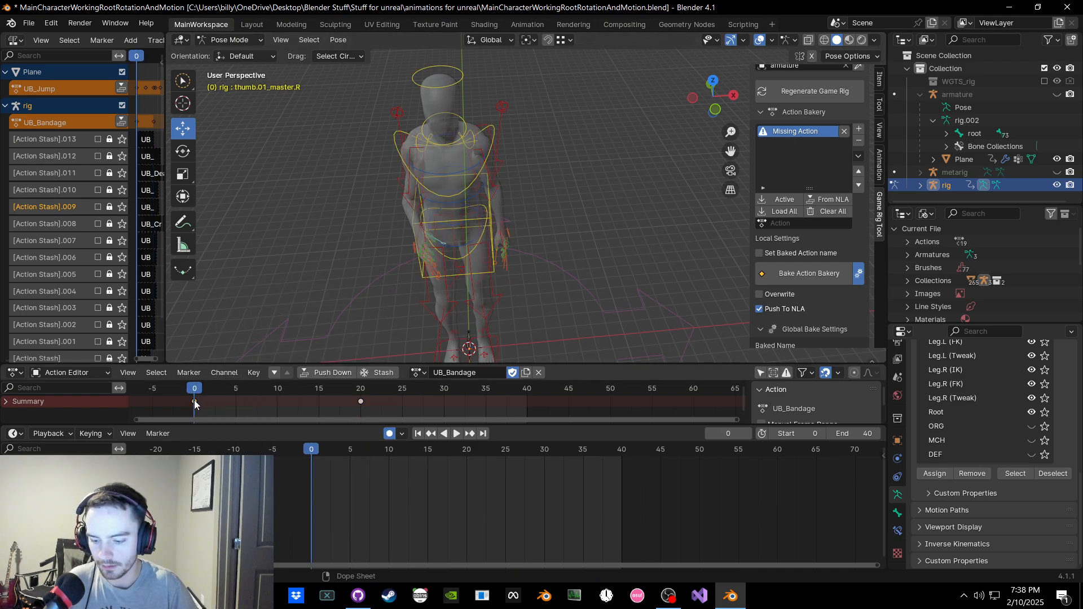
Step: Switch the rig to the UB_IdleStand action and copy the pose of all its controls
left_click(417, 372)
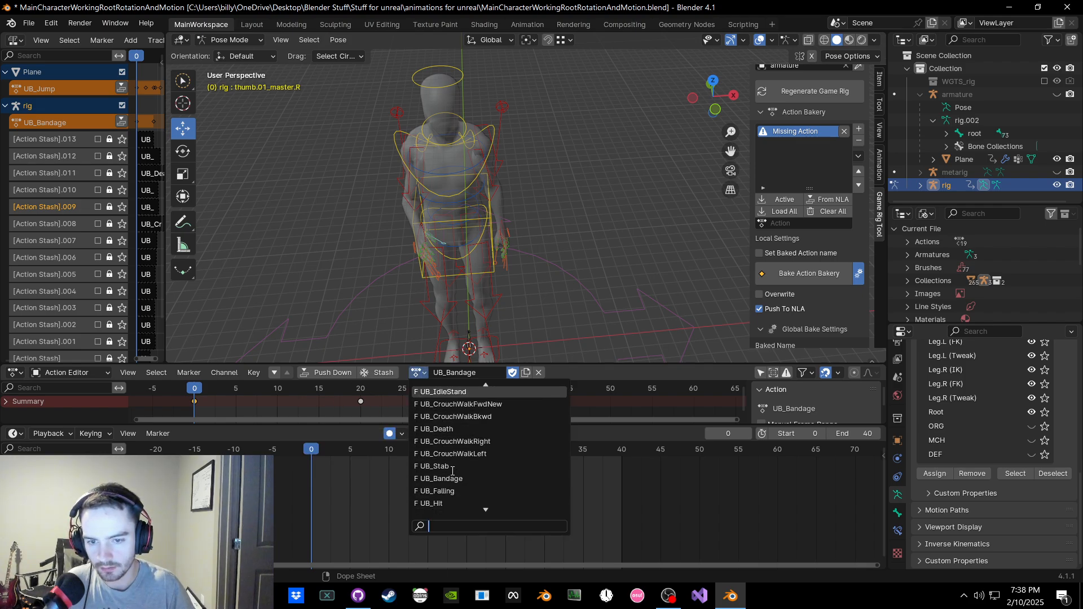
left_click(429, 391)
key("a")
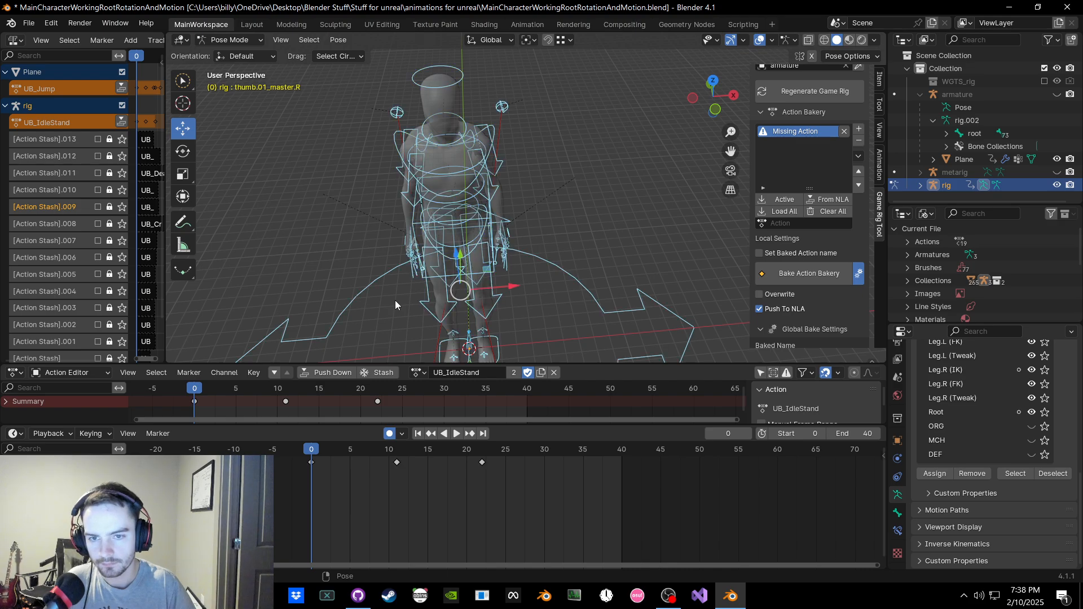
key("ctrl+c")
Step: Make UB_Bandage the rig's active action again and deselect all controls
left_click(417, 372)
scroll(445, 476, "up", 7)
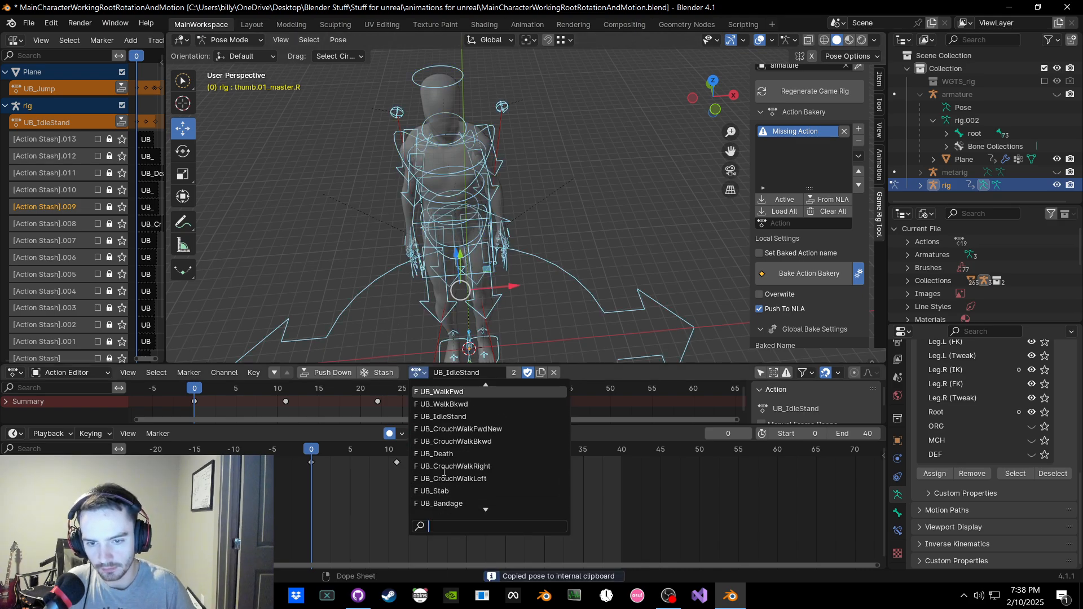
scroll(451, 461, "down", 9)
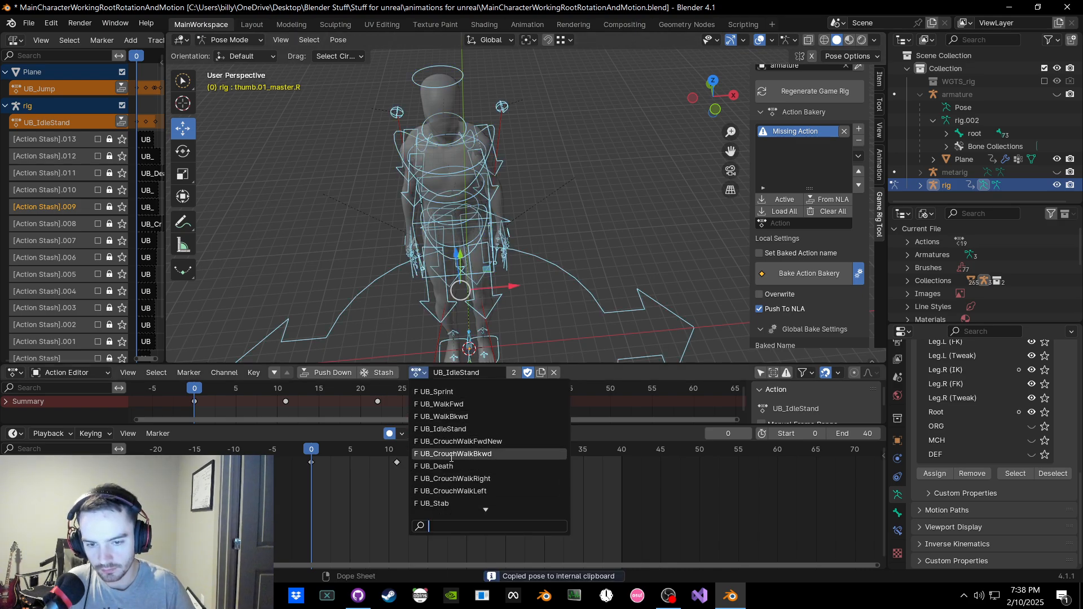
scroll(449, 459, "up", 1)
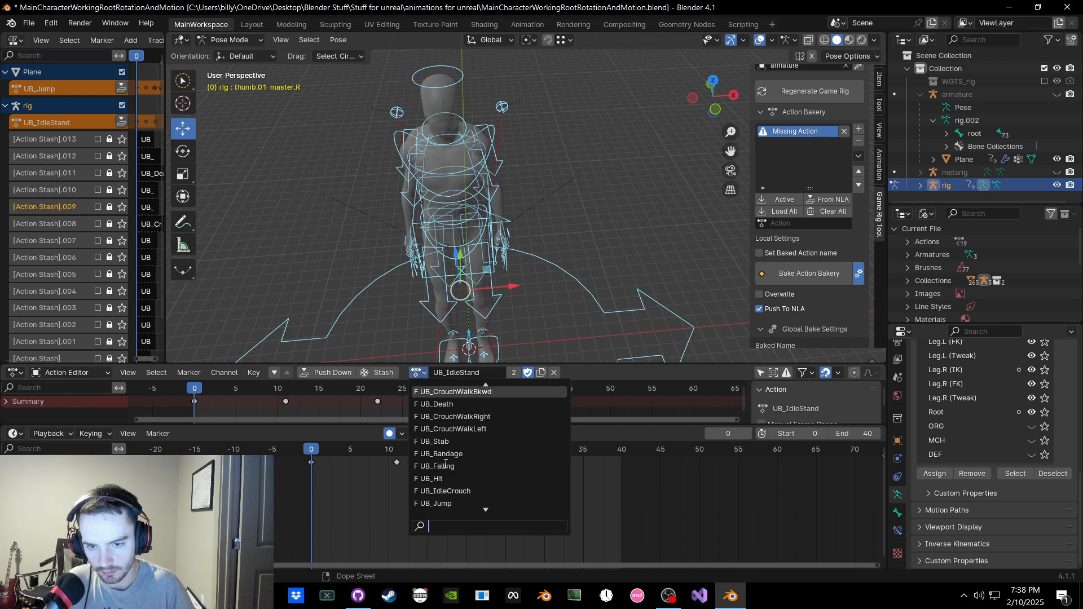
left_click(446, 454)
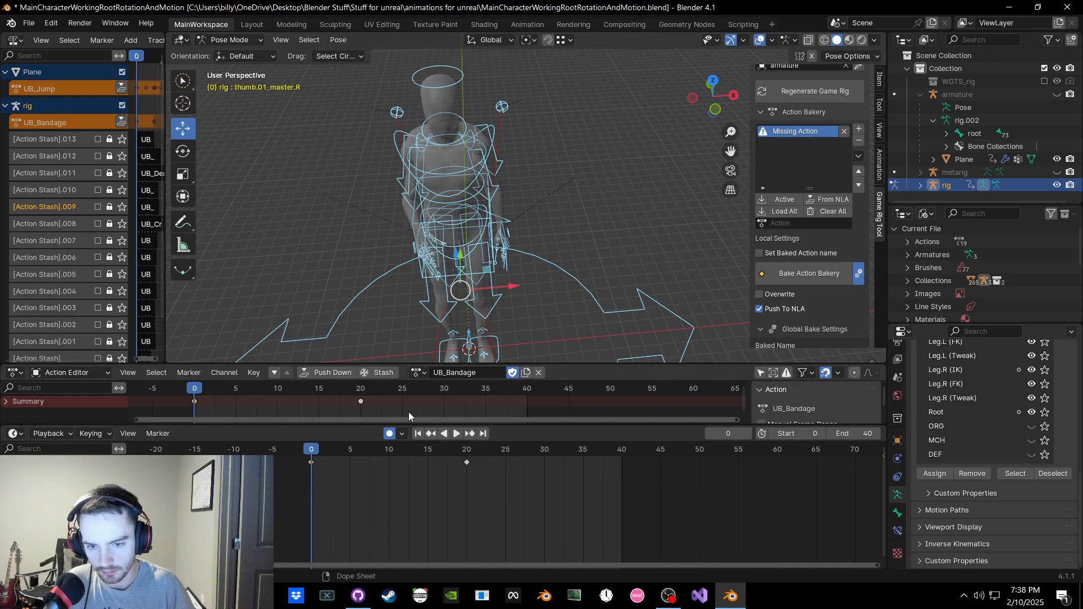
left_click(249, 304)
Step: At frame 21, move the hand_ik.L control forward so the left hand is in front of the abdomen
left_click(370, 389)
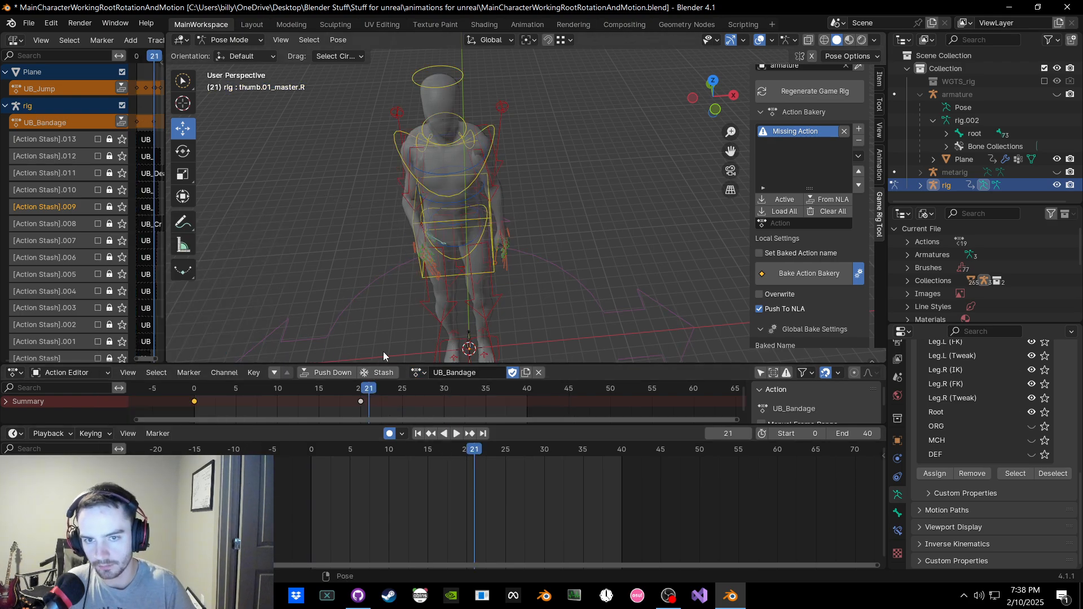
middle_click_drag(398, 293, 460, 271)
middle_click_drag(408, 212, 419, 213)
scroll(419, 213, "up", 3)
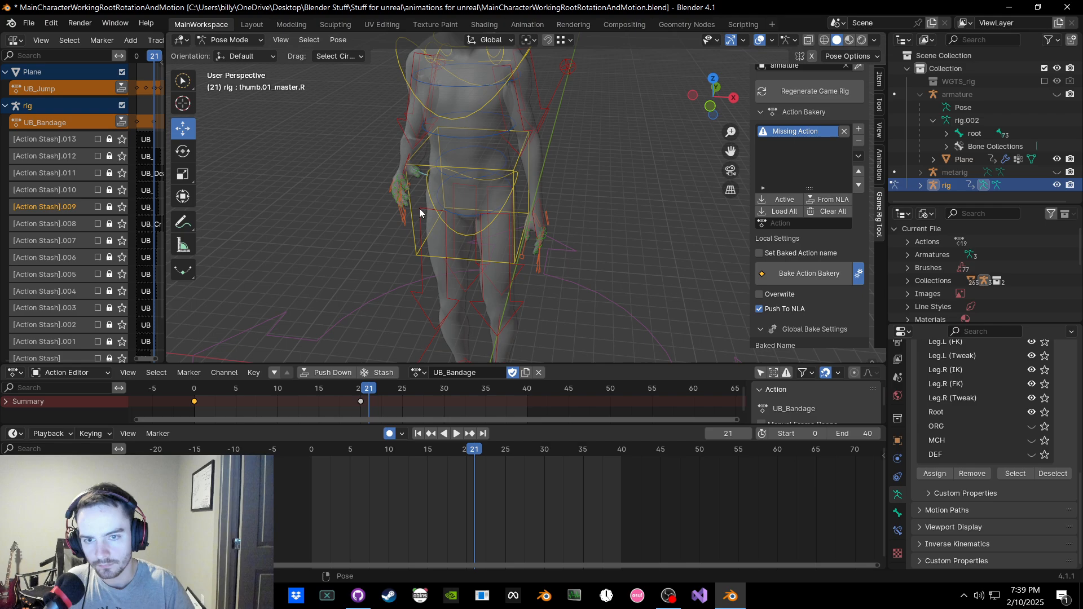
left_click(532, 211)
middle_click_drag(532, 211, 406, 201)
middle_click_drag(533, 295, 556, 290)
key("g")
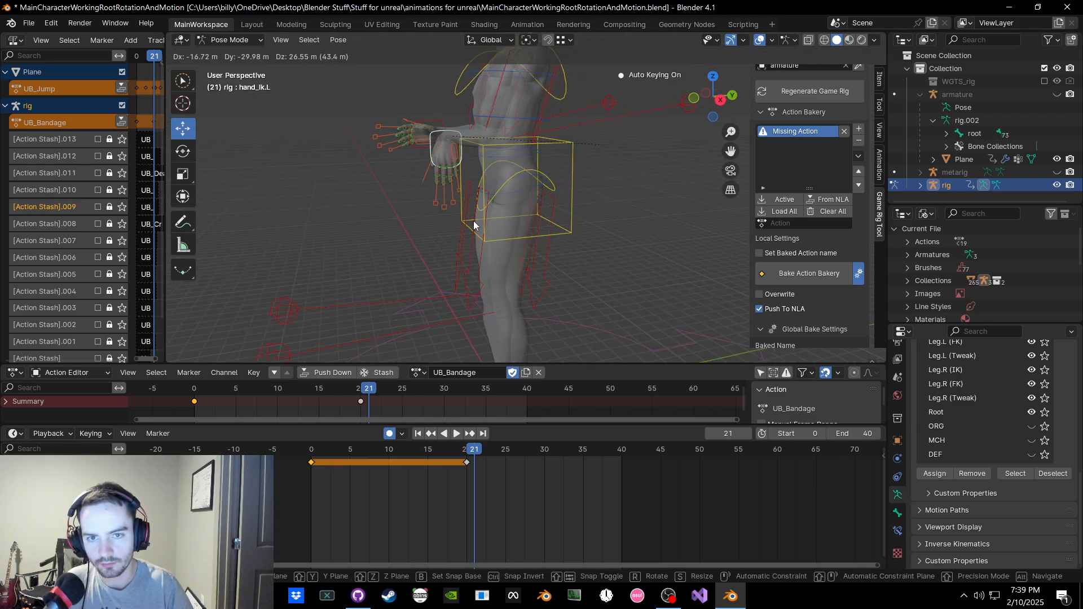
left_click(473, 220)
Step: Refine the position of hand_ik.L from other angles so the left hand sits beside the right hand
middle_click_drag(475, 220, 527, 171)
key("g")
left_click(617, 188)
key("g")
left_click(683, 162)
key("g")
left_click(616, 187)
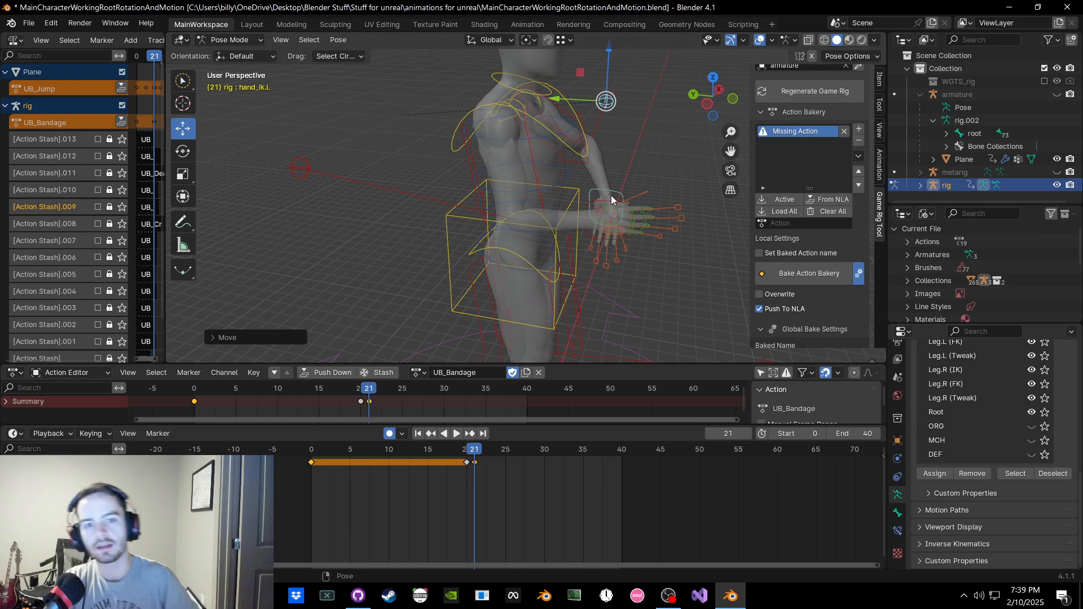
Step: Rotate hand_ik.L in front and side views so the left hand points across the body toward the right hand
middle_click_drag(611, 195, 467, 179)
scroll(446, 157, "up", 3)
left_click(429, 144)
middle_click_drag(428, 144, 473, 177)
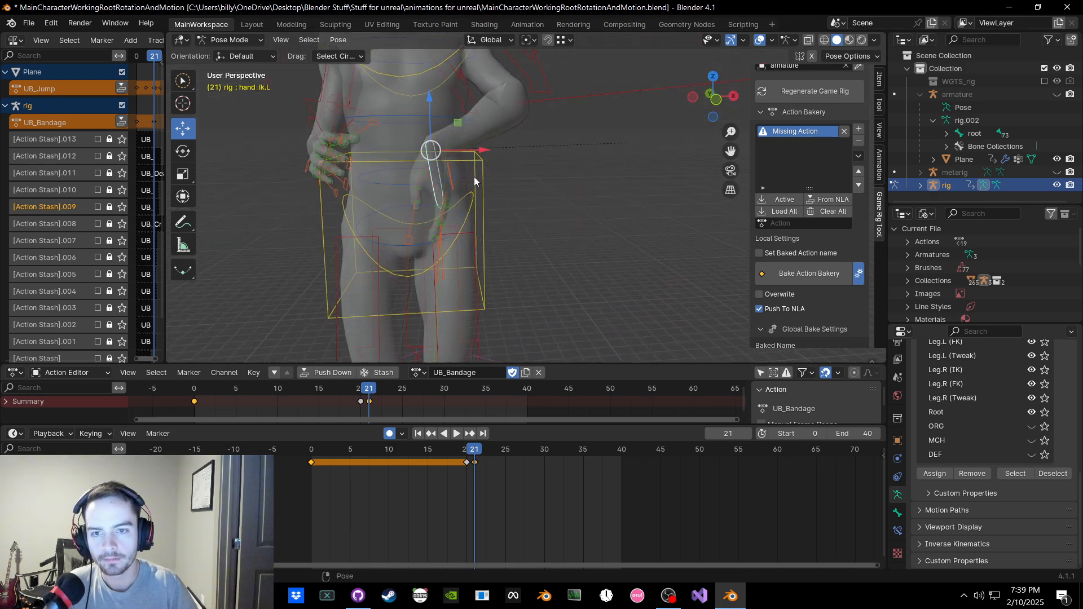
key("r")
left_click(380, 236)
middle_click_drag(589, 248, 633, 224)
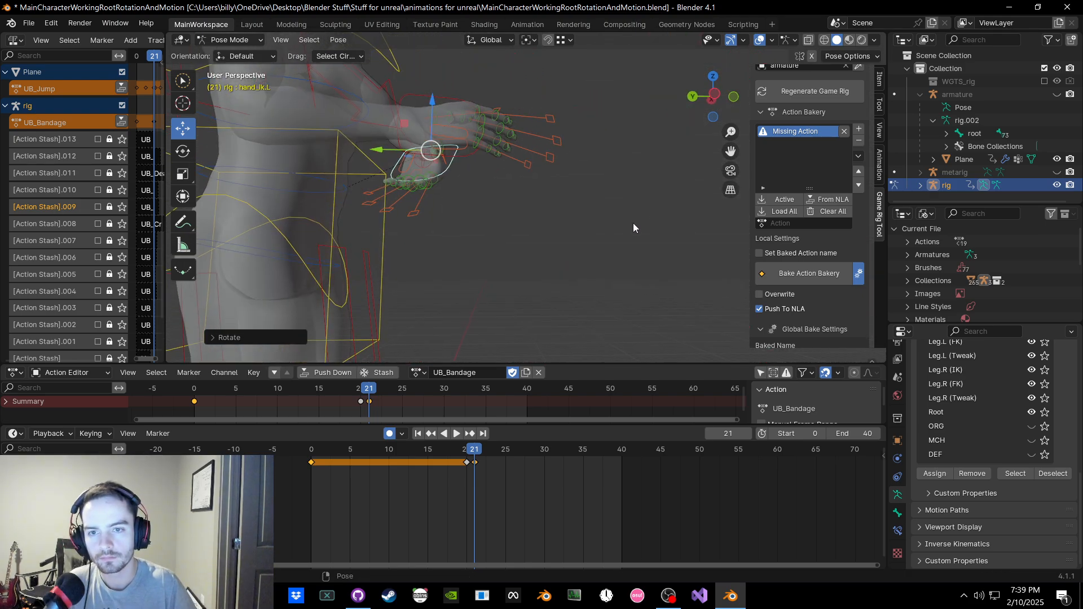
key("r")
left_click(572, 128)
Step: Move hand_ik.L to place the rotated left hand over the right wrist
middle_click_drag(571, 128, 429, 141)
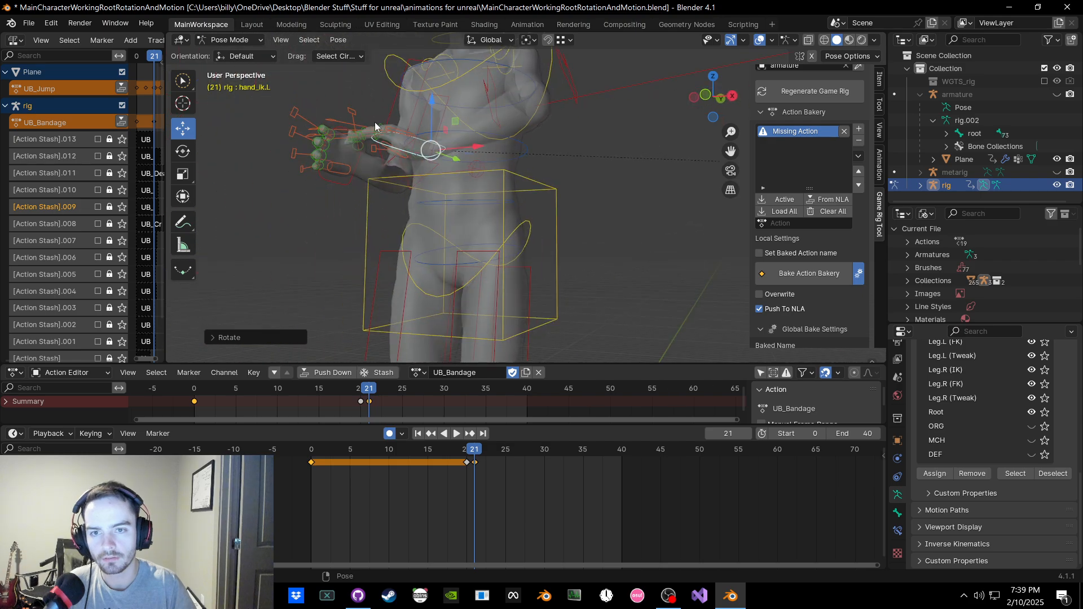
key("g")
left_click(309, 163)
middle_click_drag(309, 162, 690, 223)
key("g")
left_click(366, 174)
Step: Move hand_ik.R to adjust the right hand's position beneath the left hand at frame 21
left_click(472, 93)
middle_click_drag(472, 100, 435, 203)
key("a")
left_click(496, 270)
key("g")
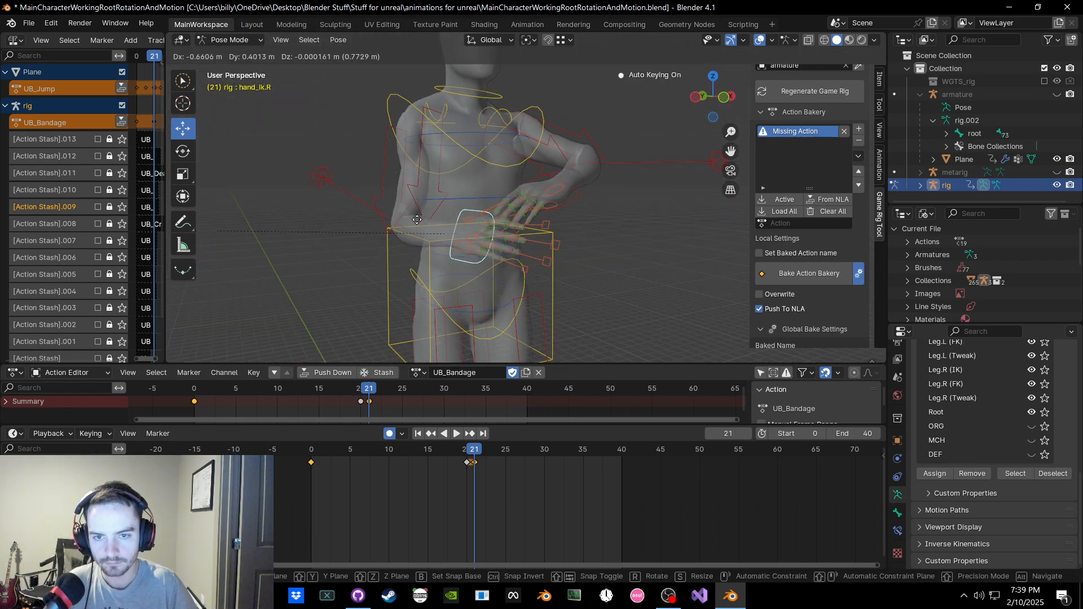
left_click(384, 173)
Step: Nudge hand_ik.L into place above the right hand and save the file
middle_click_drag(384, 173, 557, 241)
middle_click_drag(497, 194, 444, 126)
left_click(451, 111)
key("g")
left_click(443, 120)
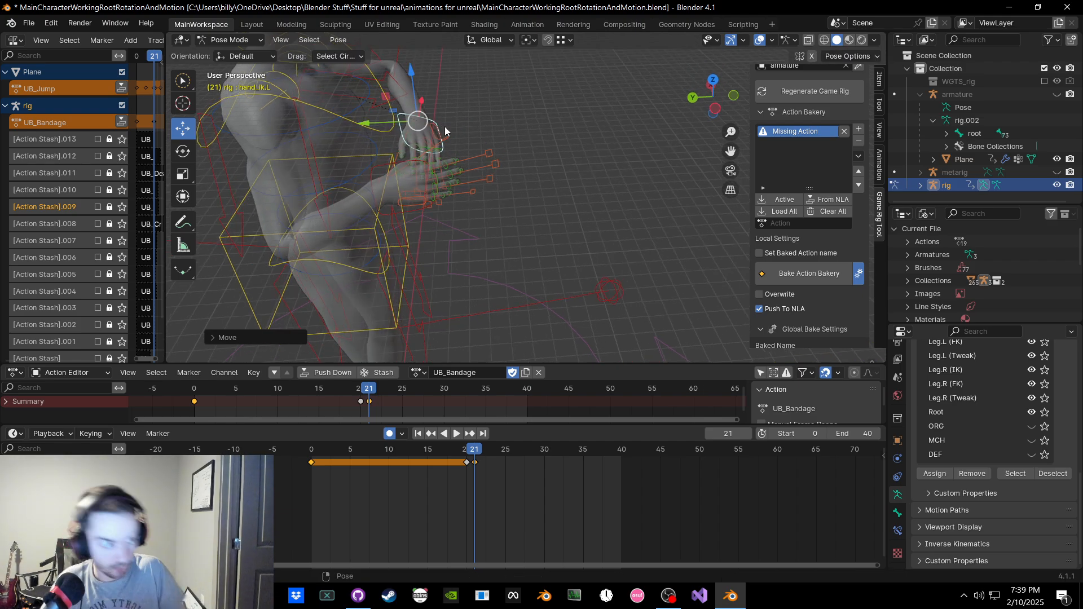
key("ctrl+s")
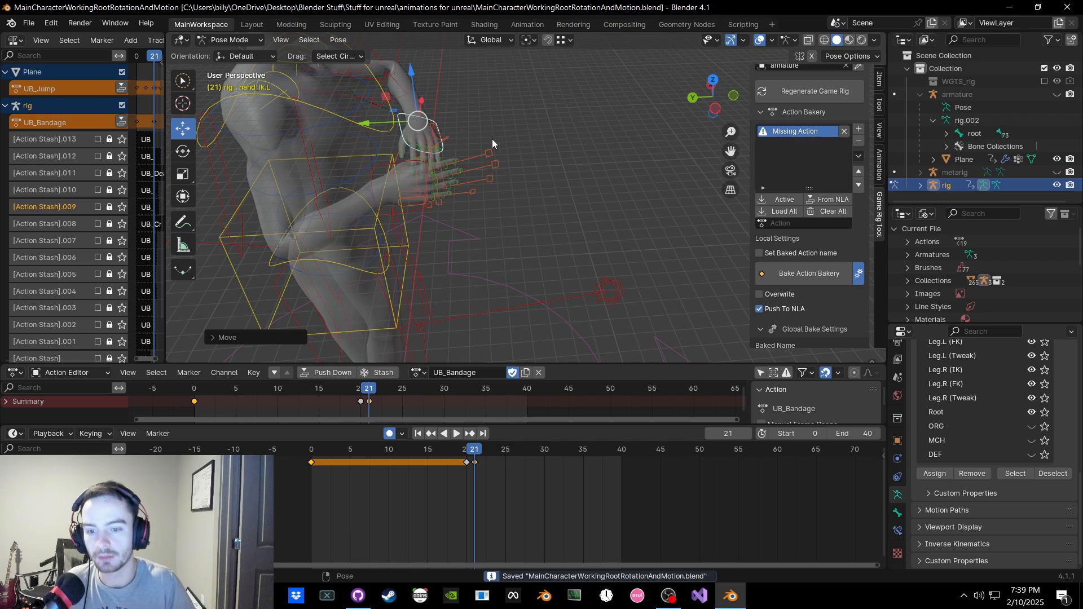
Step: Delete the UB_Bandage keyframe at frame 20 and move the frame 21 keyframe to frame 15
middle_click_drag(491, 139, 445, 192)
left_click(361, 401)
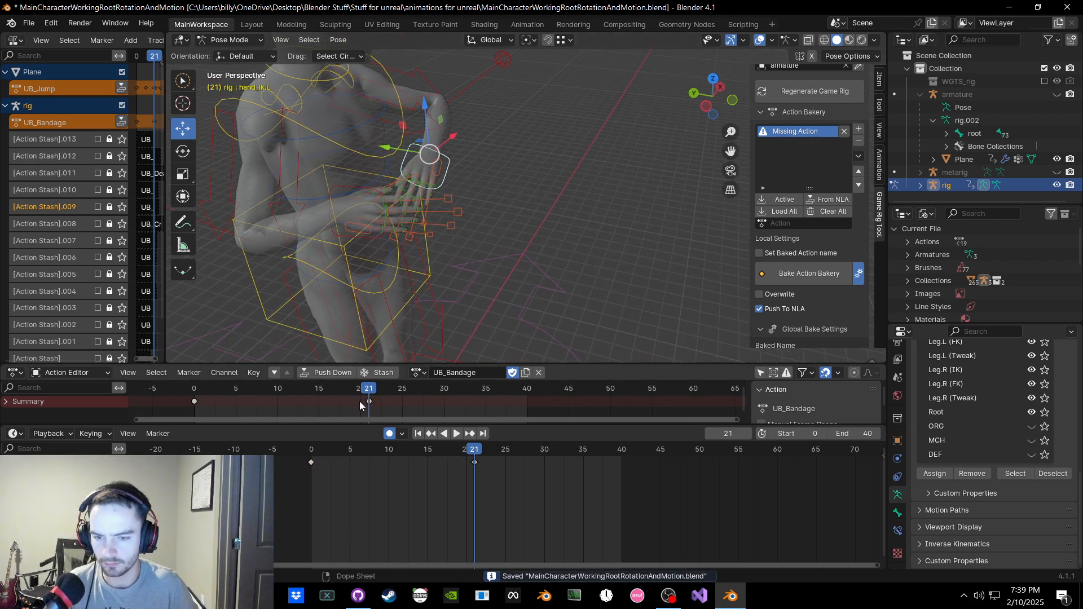
middle_click_drag(475, 298, 521, 232)
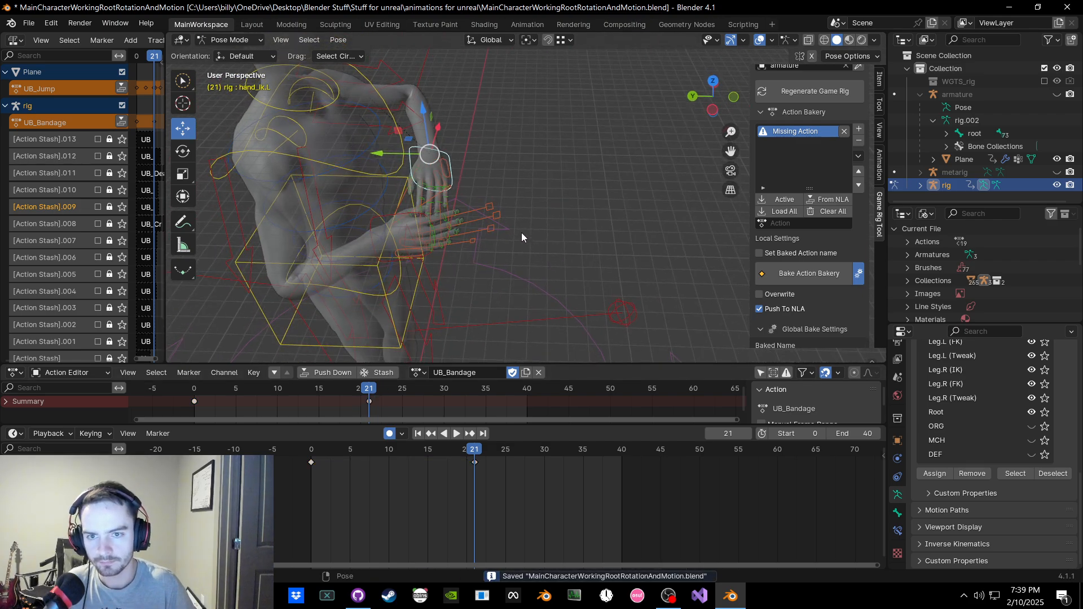
left_click(375, 219)
middle_click_drag(375, 219, 417, 229)
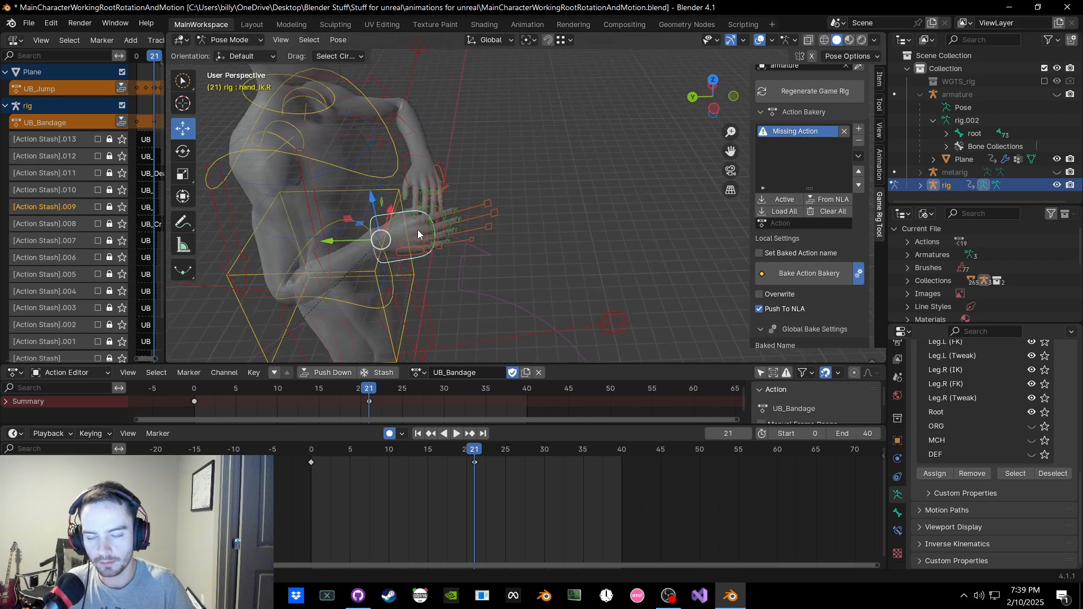
left_click_drag(369, 401, 318, 402)
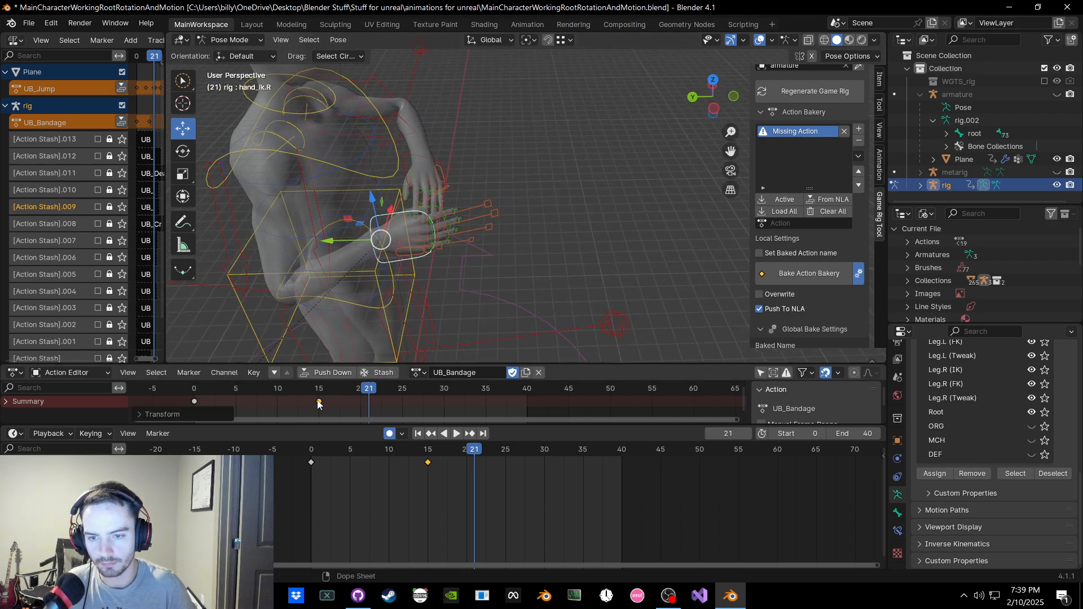
Step: Copy the pose of all rig controls at frame 15 and paste and key it at frame 20
key("Down")
key("a")
key("ctrl+c")
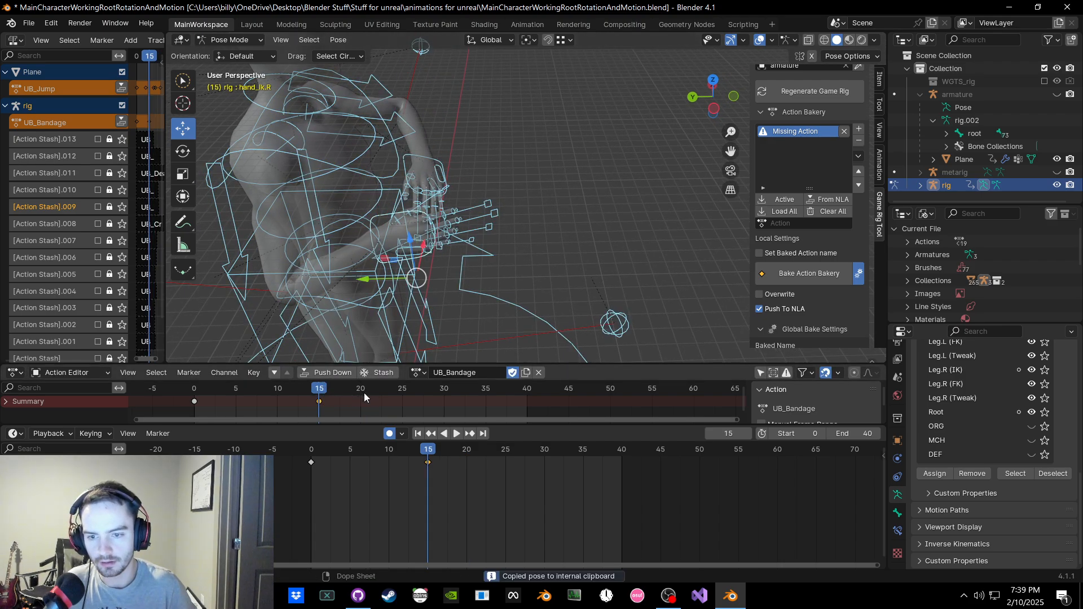
left_click(364, 391)
key("ctrl+v")
key("k")
left_click(380, 317)
left_click(397, 304)
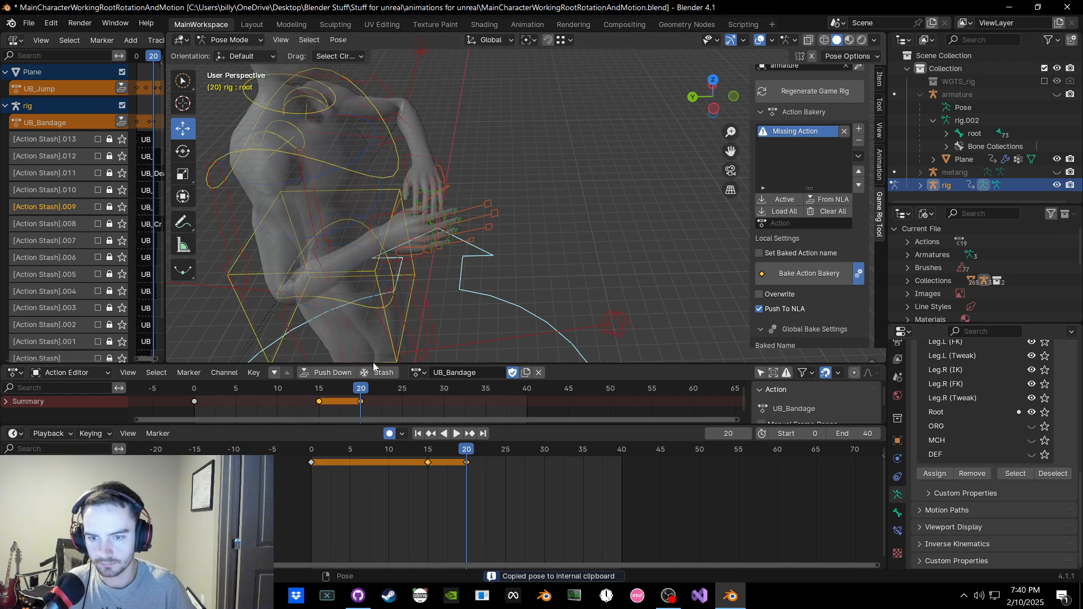
Step: At frame 20, move hand_ik.R away from the left hand toward the body's right side
middle_click_drag(550, 261, 551, 267)
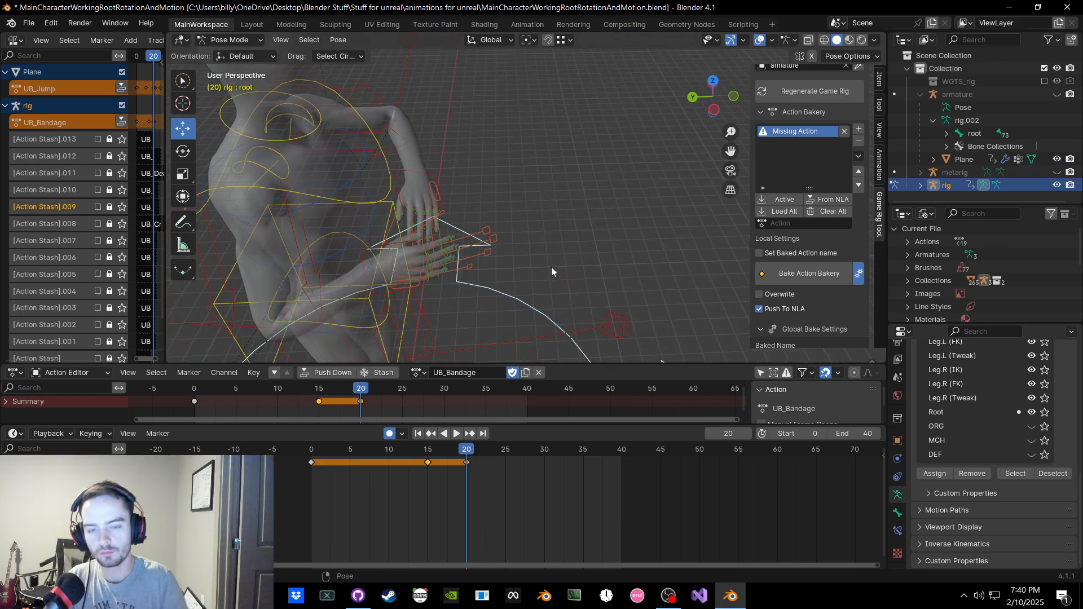
middle_click_drag(400, 252, 489, 291)
scroll(489, 292, "down", 6)
left_click(433, 211)
middle_click_drag(507, 224, 366, 242)
key("g")
left_click(388, 218)
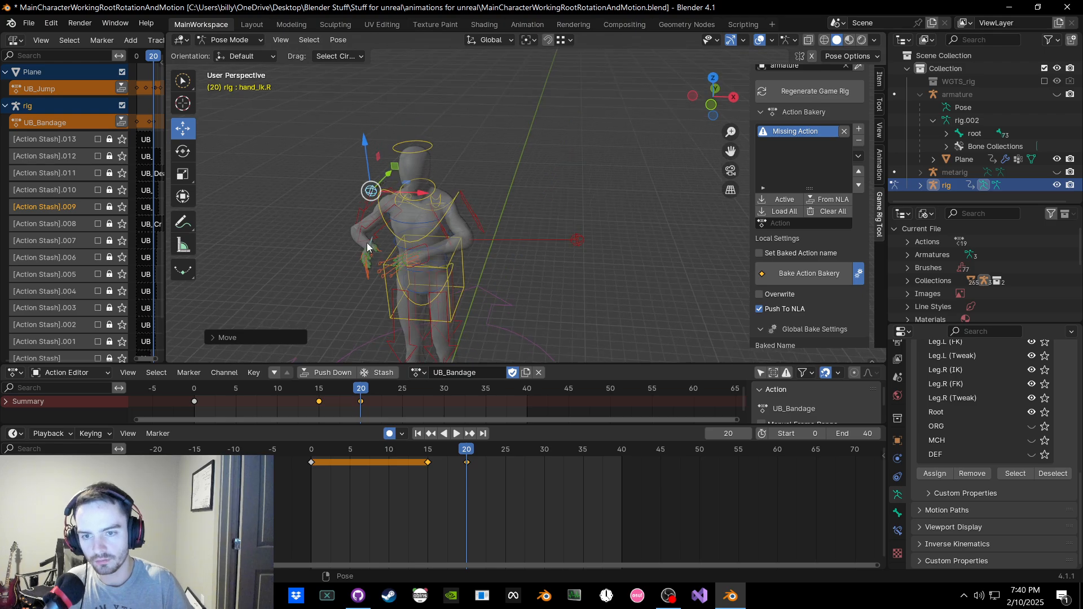
Step: Rotate hand_ik.R, first freely with trackball rotation, so the right hand turns inward toward the left hand
left_click(367, 244)
key("r")
key("r")
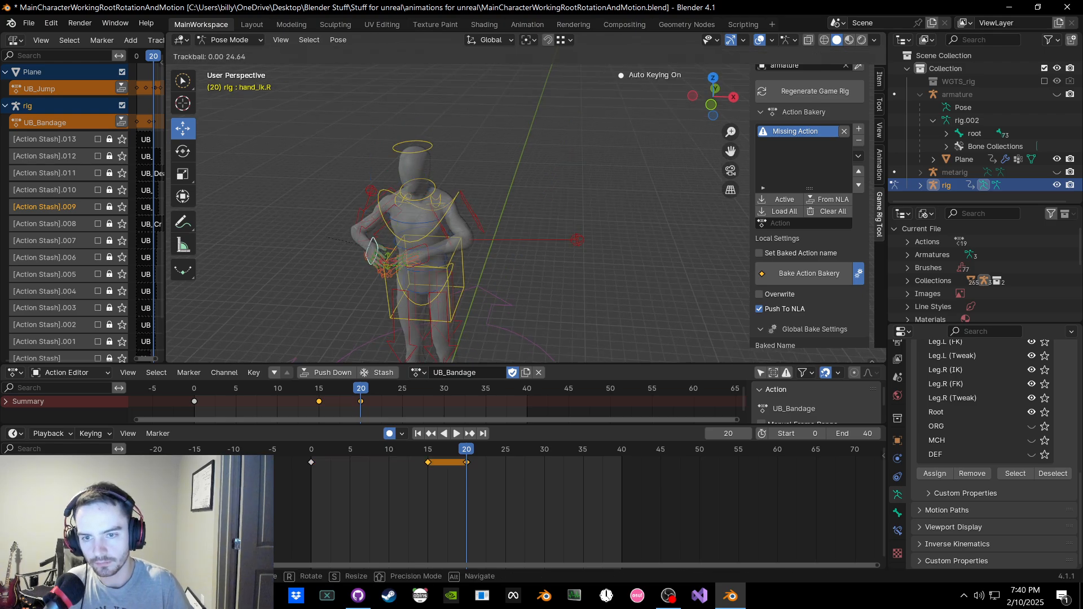
left_click(412, 260)
middle_click_drag(411, 261, 409, 288)
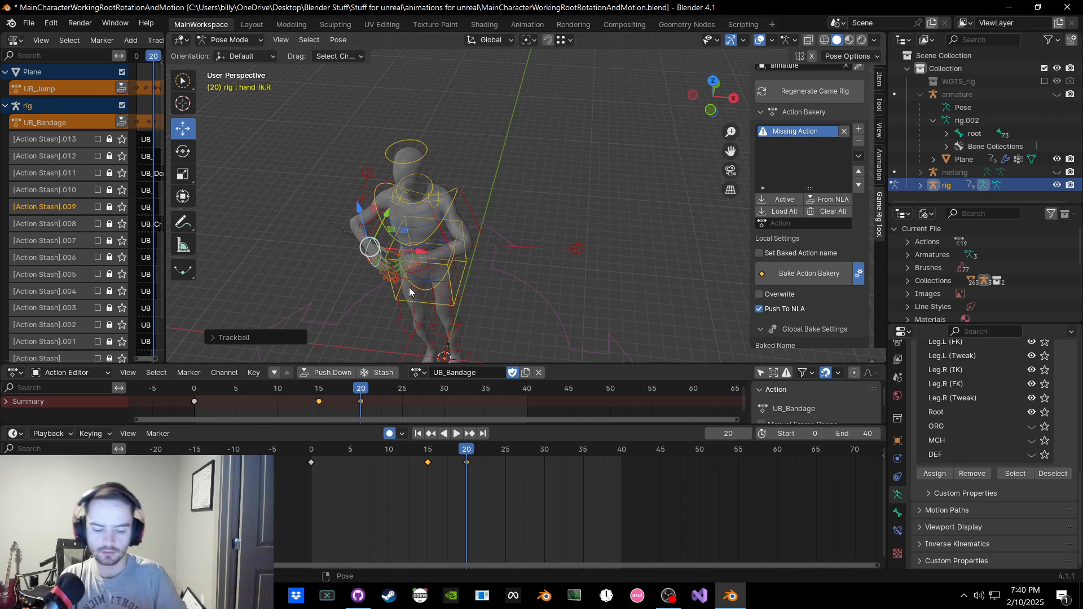
middle_click_drag(433, 285, 272, 276)
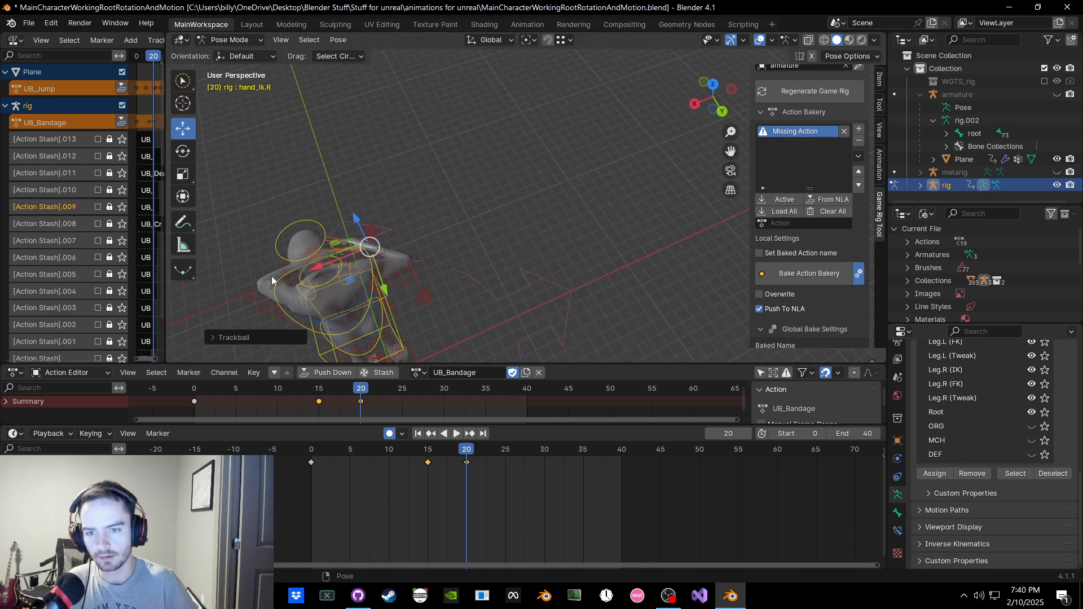
scroll(337, 223, "up", 6)
key("r")
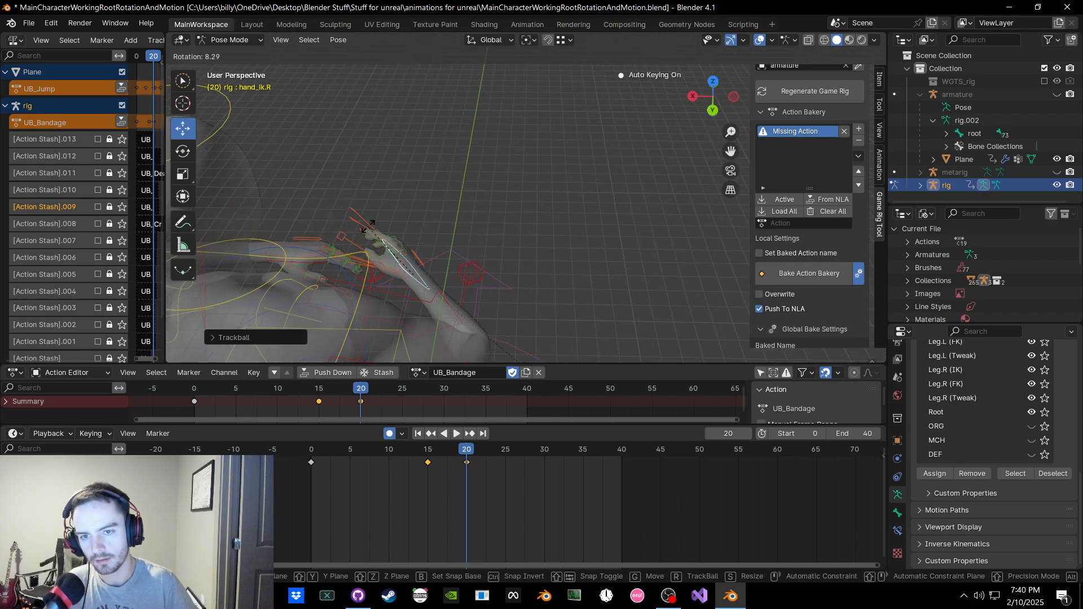
left_click(368, 227)
Step: Move hand_ik.R across the front of the torso to bring the right hand close to the left hand
middle_click_drag(368, 227, 285, 158)
key("g")
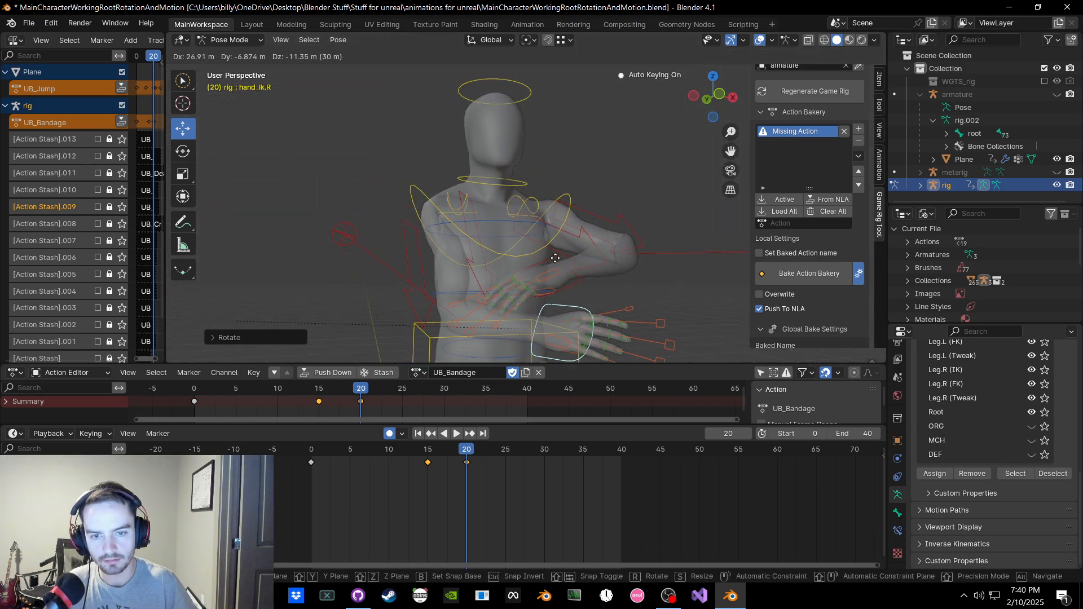
left_click(555, 257)
middle_click_drag(555, 258, 663, 282)
key("g")
left_click(624, 277)
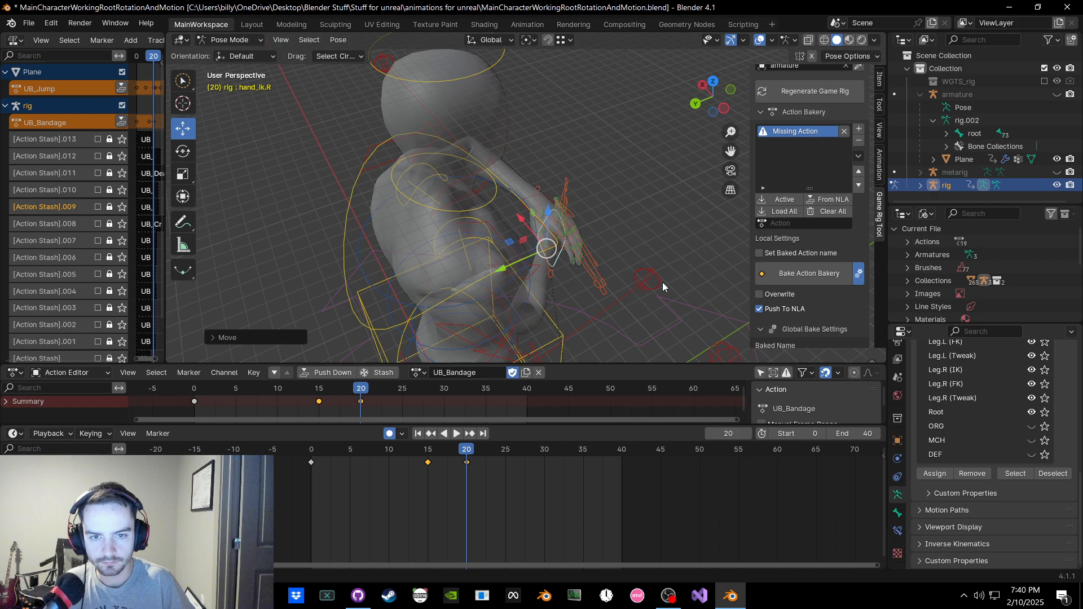
Step: Return to the keyframe at frame 15 and reposition hand_ik.L in front of the torso
left_click(551, 238)
key("a")
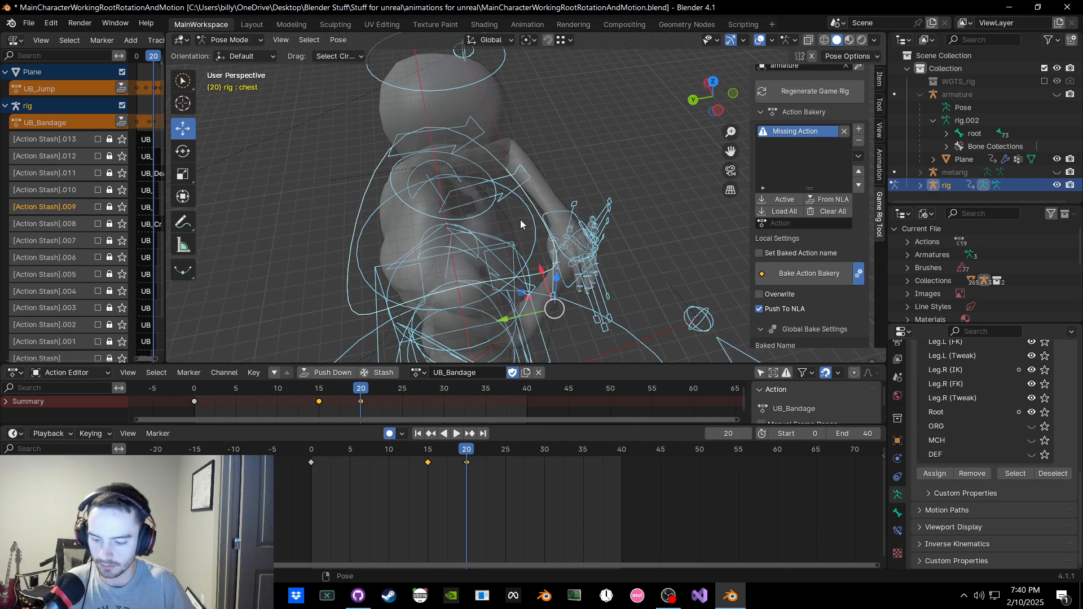
key("Down")
left_click(551, 219)
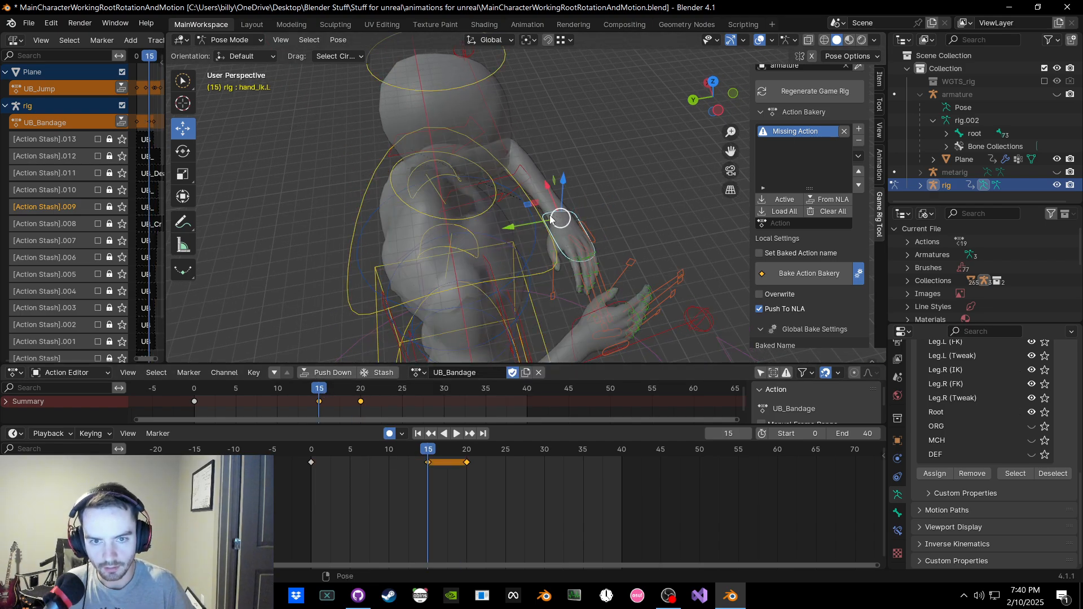
middle_click_drag(550, 217, 591, 208)
key("g")
left_click(576, 229)
Step: Key all rig controls at frame 15 and deselect them
key("a")
key("k")
left_click(640, 200)
left_click(646, 192)
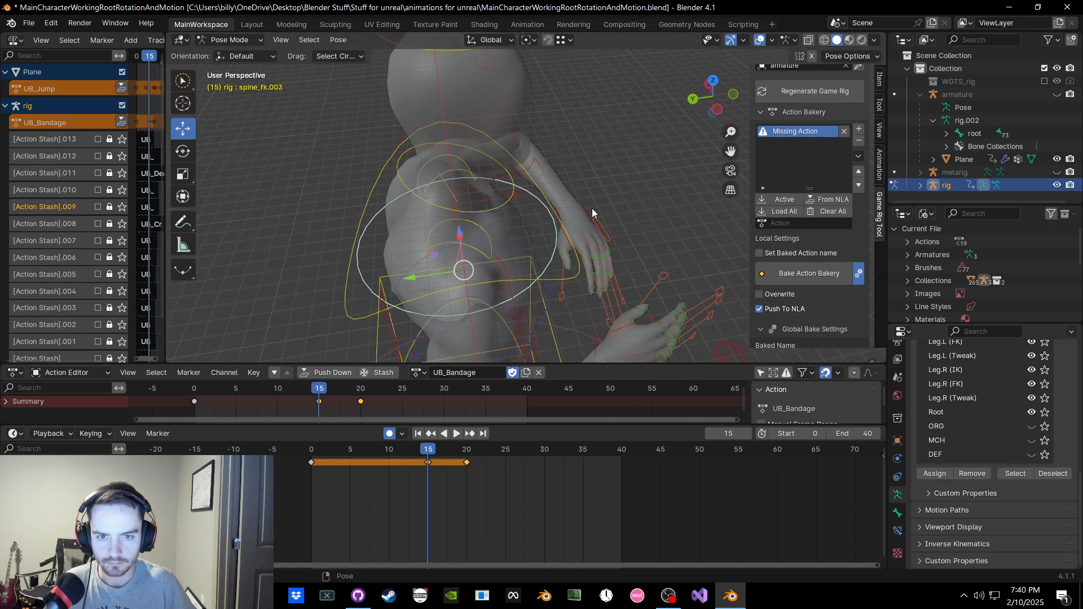
Step: Copy hand_ik.L's pose from frame 15 to frame 20 and key all rig controls there
left_click(590, 211)
key("ctrl+c")
left_click(467, 450)
key("ctrl+v")
key("a")
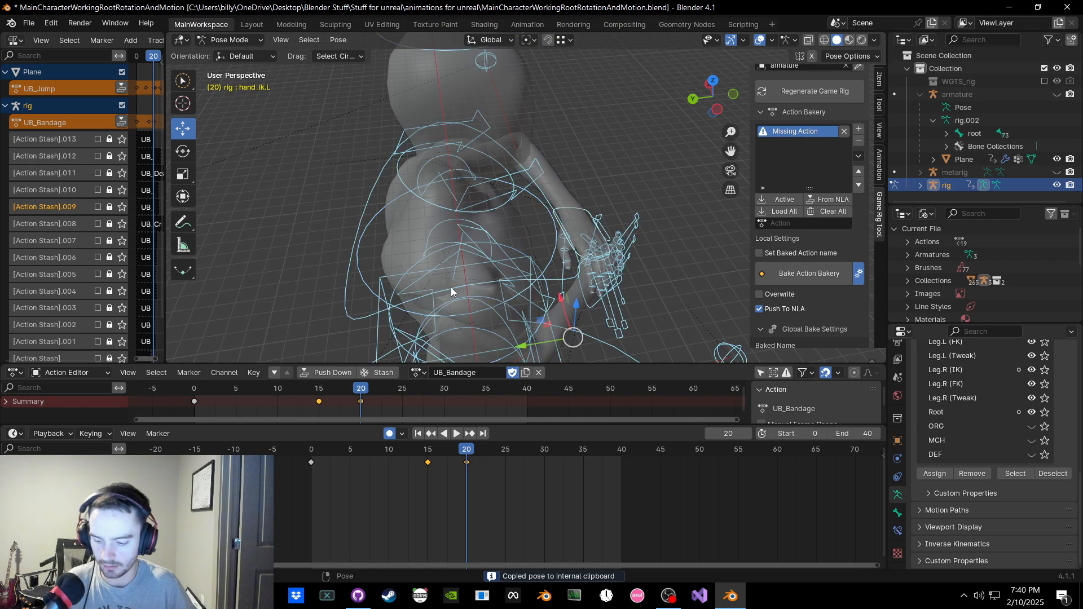
key("k")
left_click(451, 287)
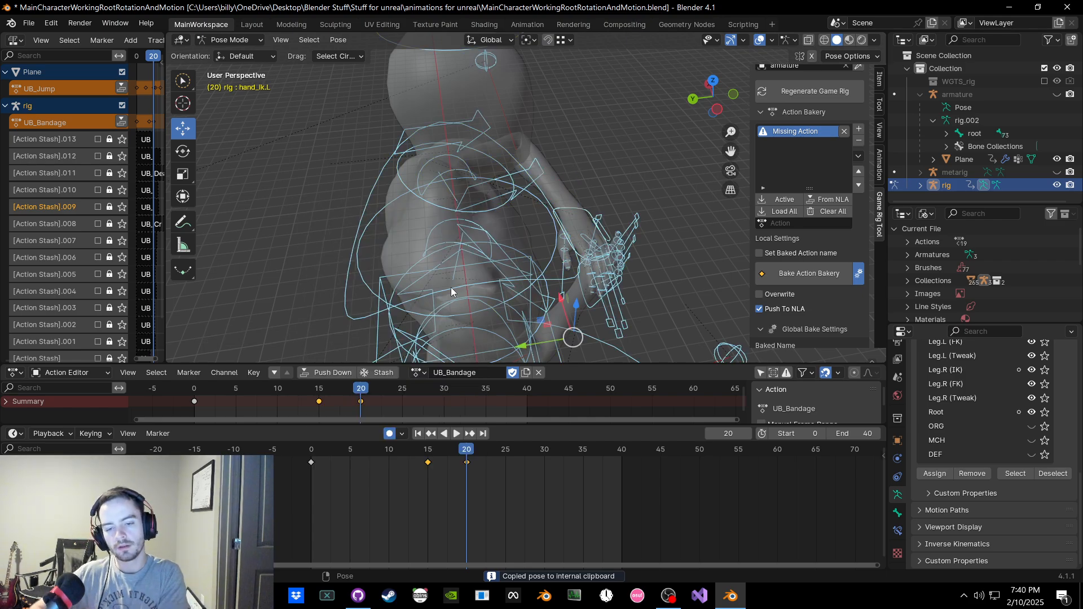
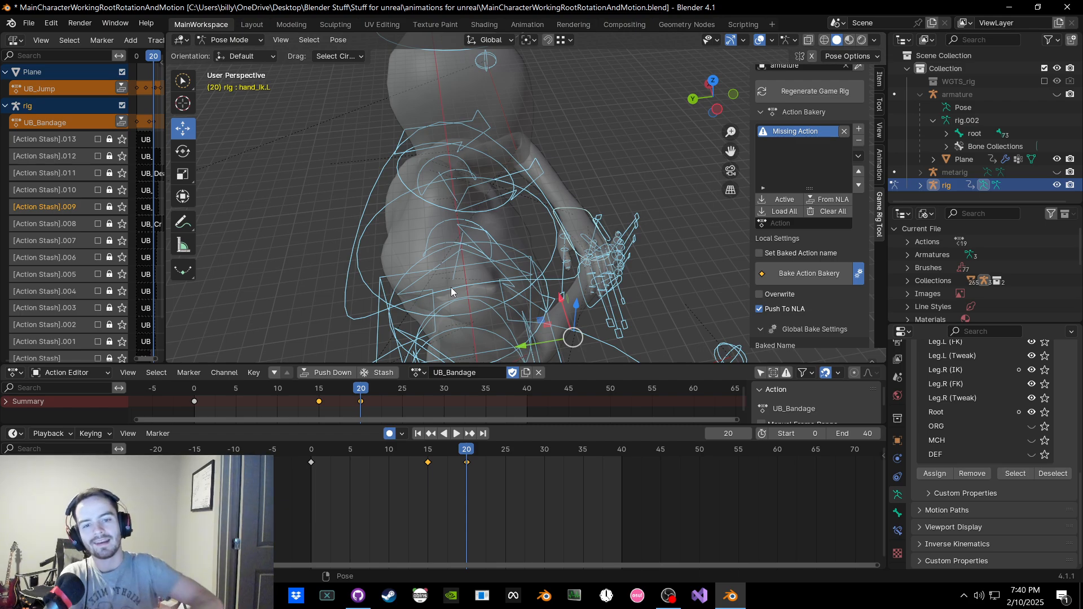
Step: Select thumb.01_master.R, key all rig controls at frame 20 and clear the selection
middle_click_drag(451, 291, 540, 257)
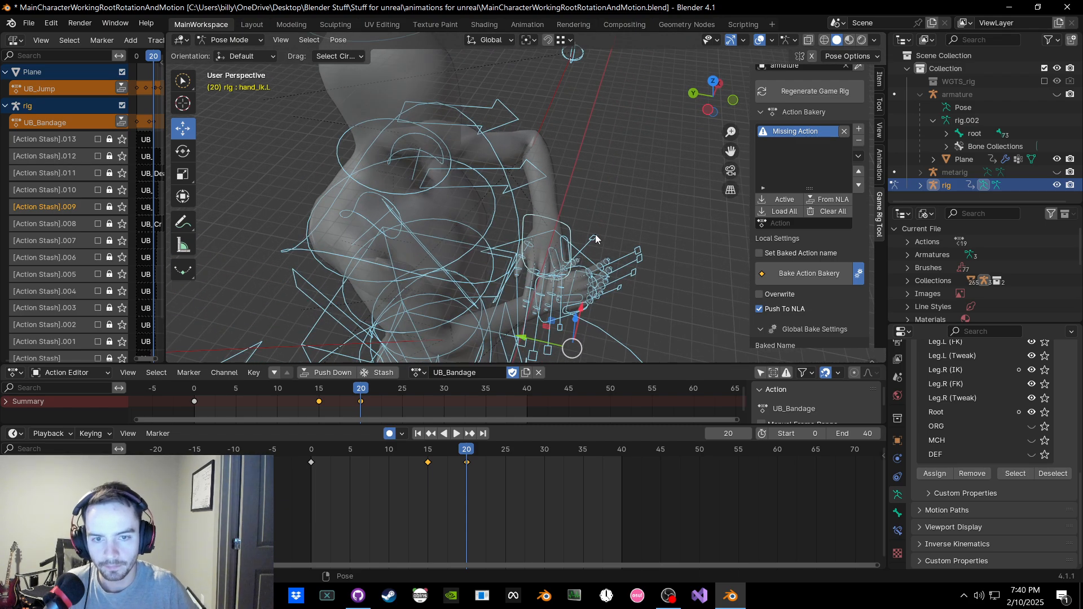
left_click(596, 238)
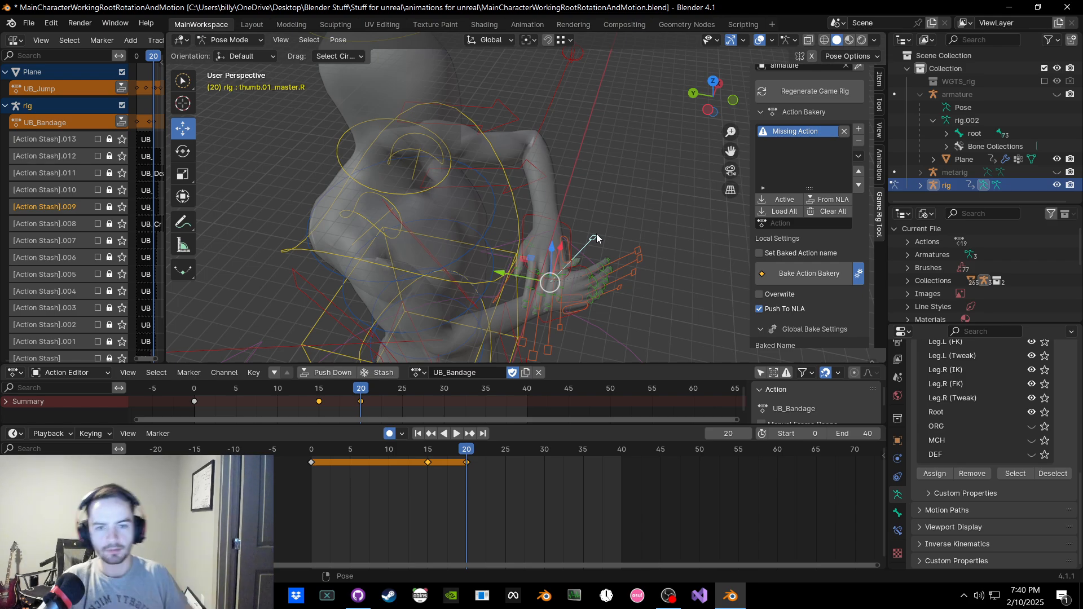
middle_click_drag(596, 233, 531, 192)
left_click(597, 187)
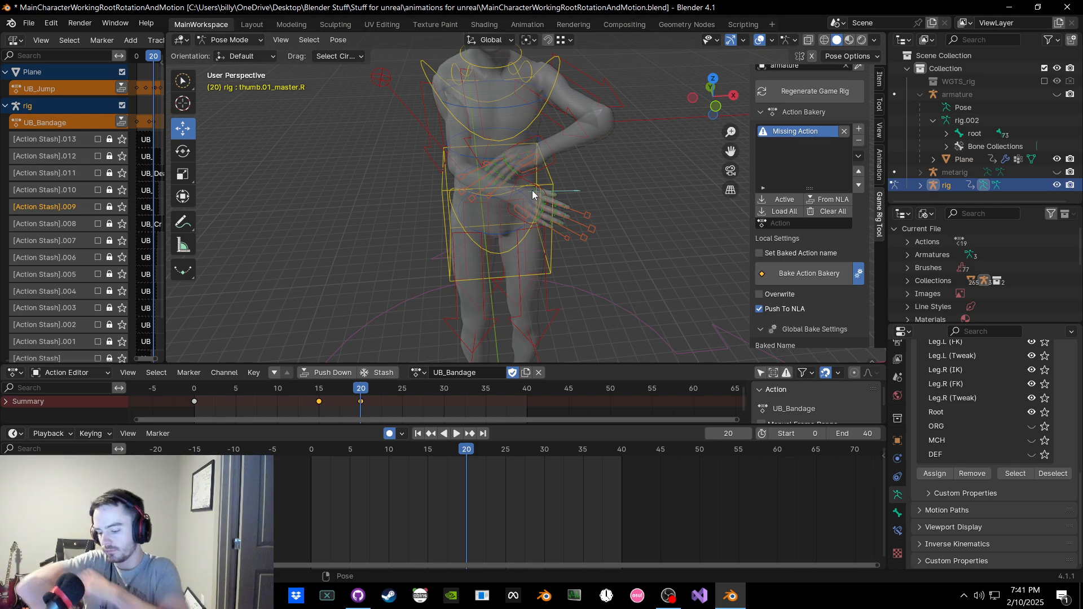
middle_click_drag(543, 188, 638, 184)
key("a")
key("k")
left_click(600, 196)
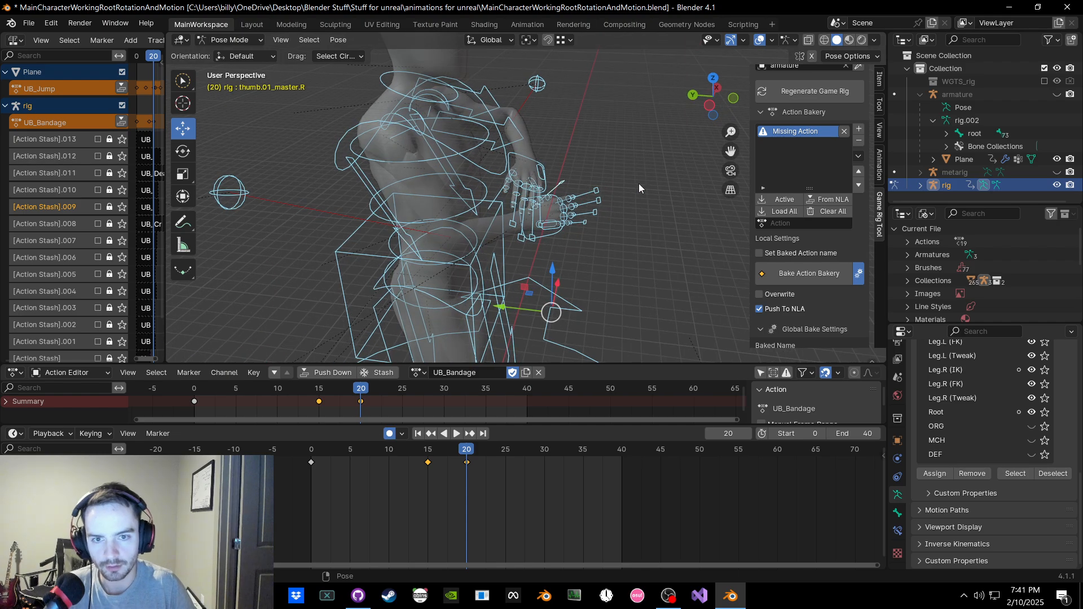
left_click(633, 220)
Step: Reposition hand_ik.L near the right hand at frame 20, key all rig controls there and deselect them
middle_click_drag(609, 272, 581, 231)
mouse_move(361, 389)
left_mouse_down()
mouse_move(326, 393)
mouse_move(361, 390)
left_mouse_up()
middle_click_drag(391, 360, 492, 135)
left_click(480, 136)
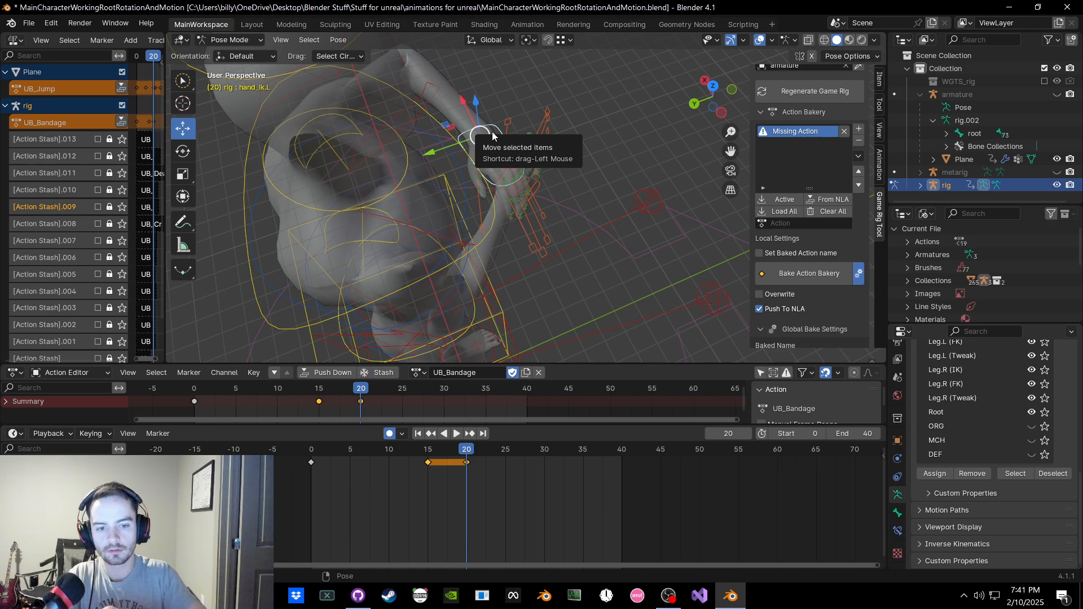
middle_click_drag(492, 136, 530, 165)
key("g")
left_click(565, 123)
key("a")
key("k")
left_click(566, 123)
left_click(610, 120)
Step: Retime the UB_Bandage action by moving the frame 15 keys to frame 12 and the frame 20 keys to frame 23
mouse_move(369, 391)
left_mouse_down()
mouse_move(248, 390)
mouse_move(309, 375)
mouse_move(319, 376)
mouse_move(218, 394)
mouse_move(358, 393)
left_mouse_up()
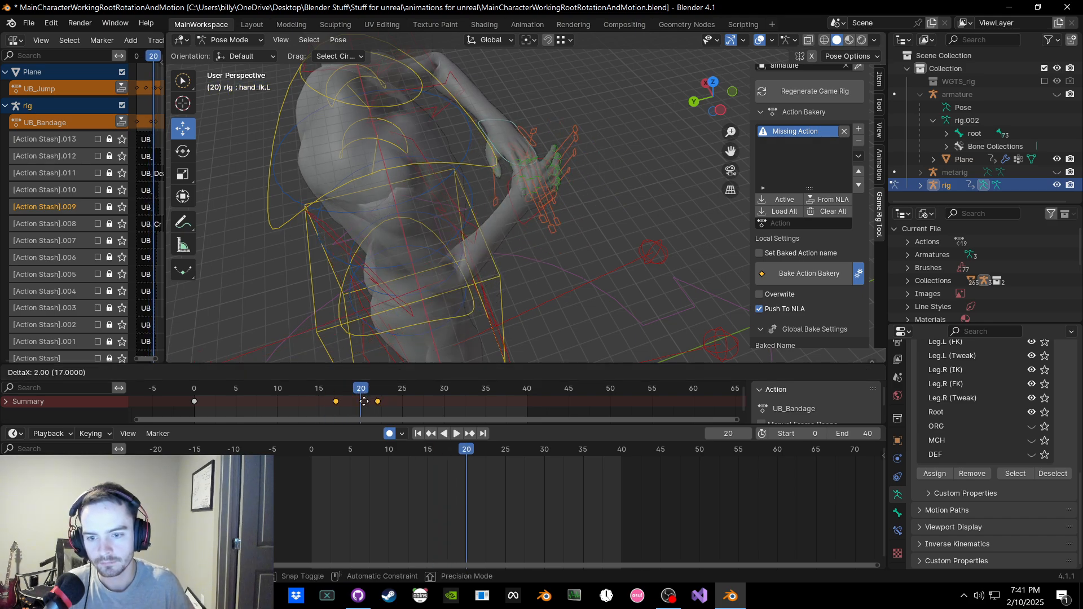
left_click(333, 401)
left_click(337, 401)
key("g")
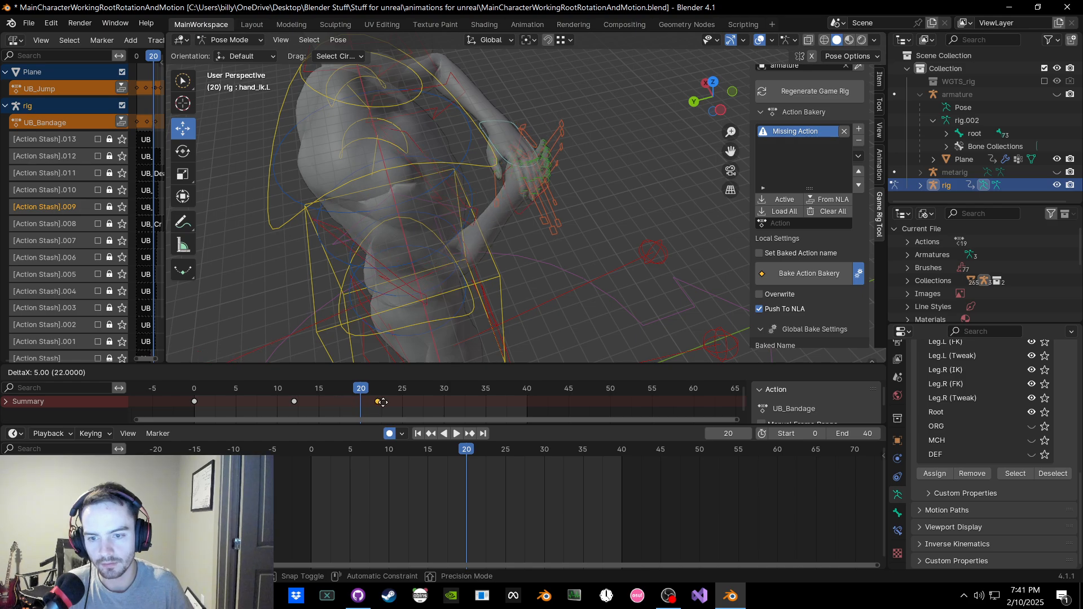
left_click(389, 401)
Step: Play the animation, stop at frame 18, and move and rotate hand_ik.L in front of the torso
key("space")
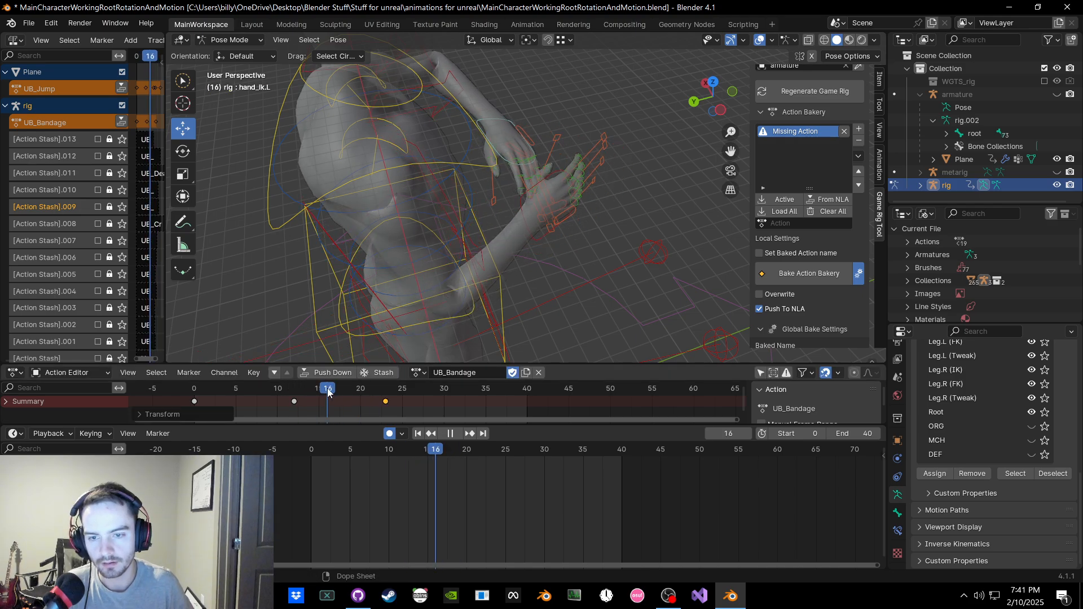
key("space")
middle_click_drag(428, 242, 470, 238)
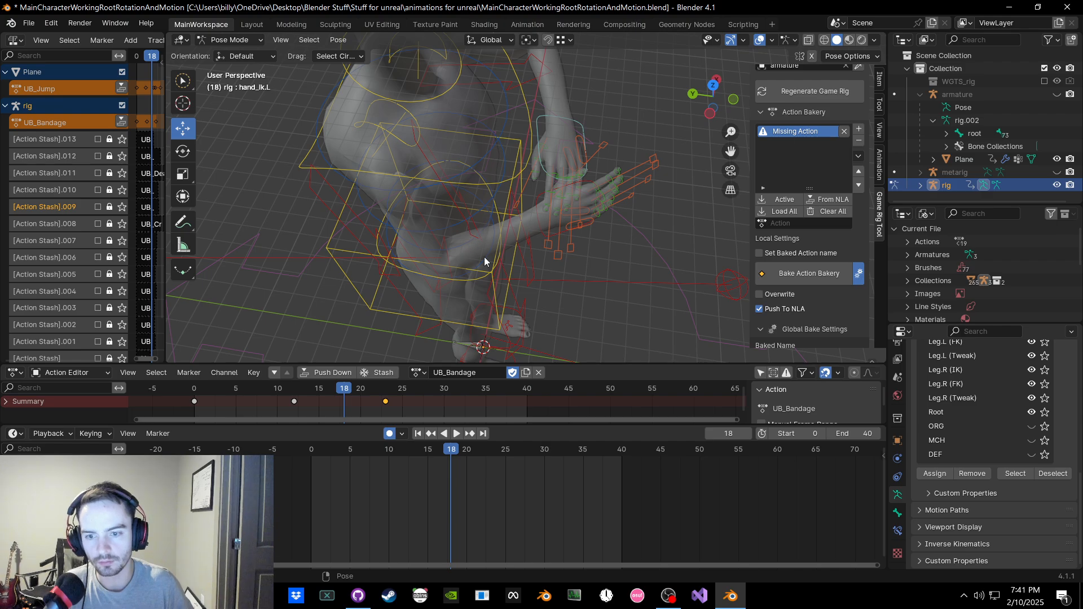
left_click(536, 136)
middle_click_drag(535, 189, 563, 190)
key("g")
left_click(520, 181)
key("r")
left_click(563, 249)
Step: Move hand_ik.R outward from the left hand at frame 18 and rotate it
left_click(574, 183)
key("g")
left_click(622, 115)
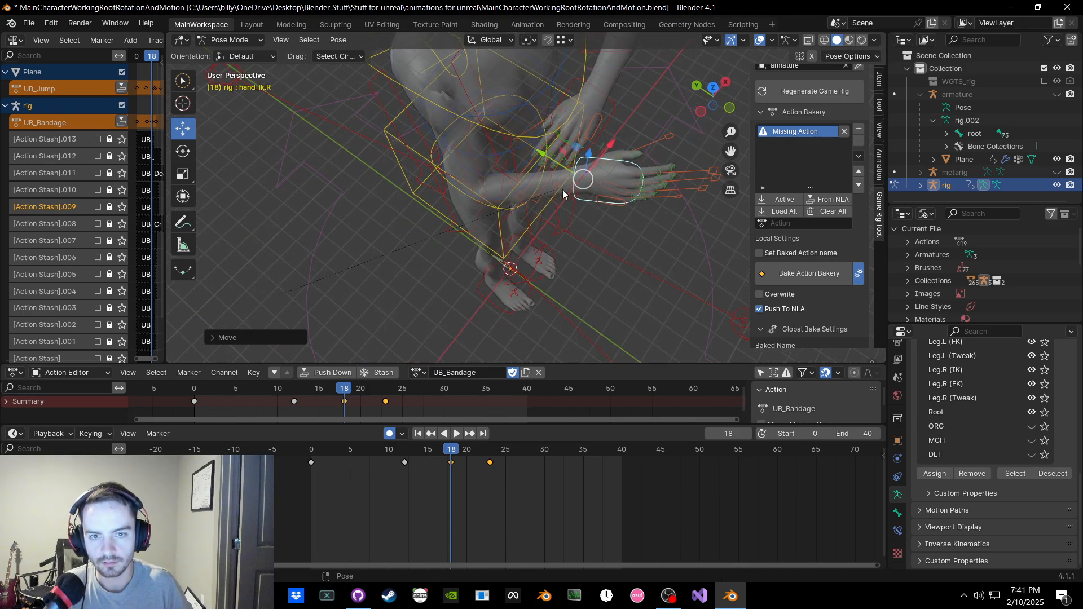
key("r")
left_click(643, 171)
Step: Key all rig controls at frame 18 and deselect them
key("a")
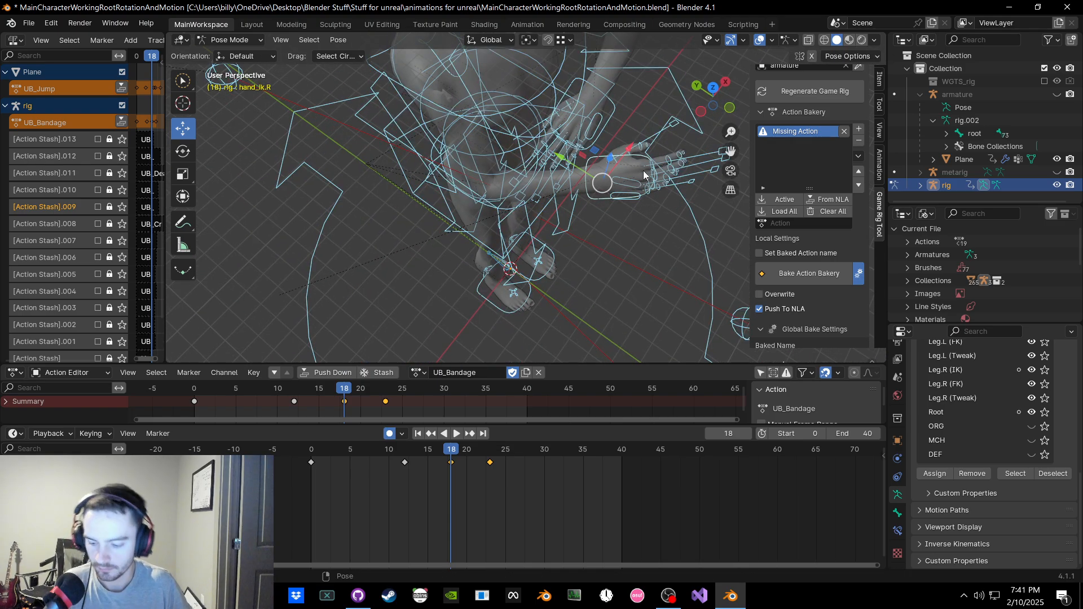
key("k")
left_click(643, 170)
key("alt+a")
Step: Go to frame 20 and reposition hand_ik.L in front of the torso
middle_click_drag(615, 176, 673, 164)
scroll(673, 164, "up", 2)
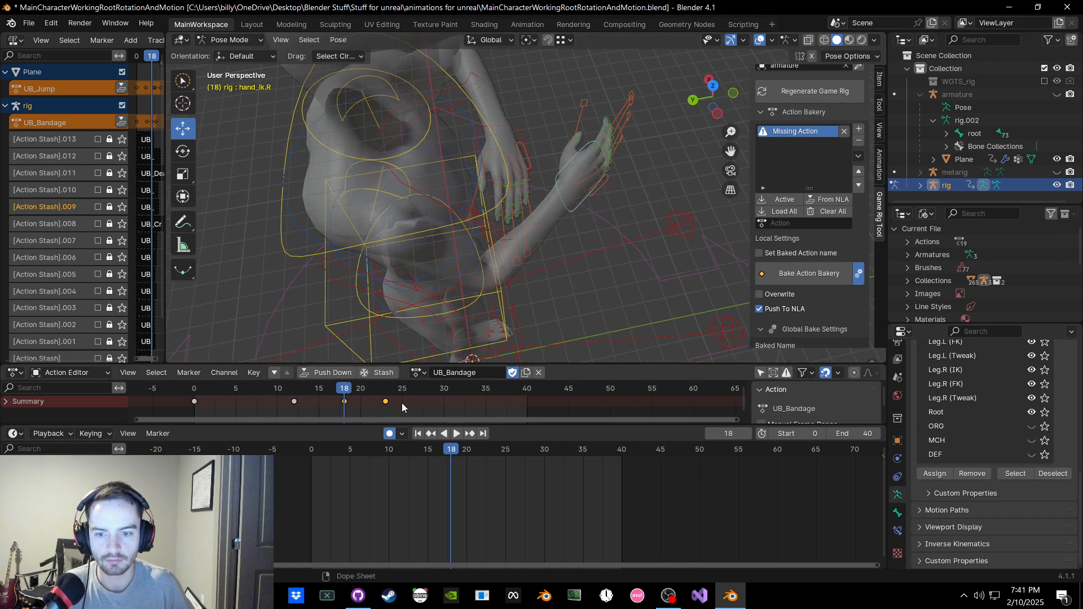
mouse_move(348, 392)
left_mouse_down()
mouse_move(309, 393)
mouse_move(360, 396)
left_mouse_up()
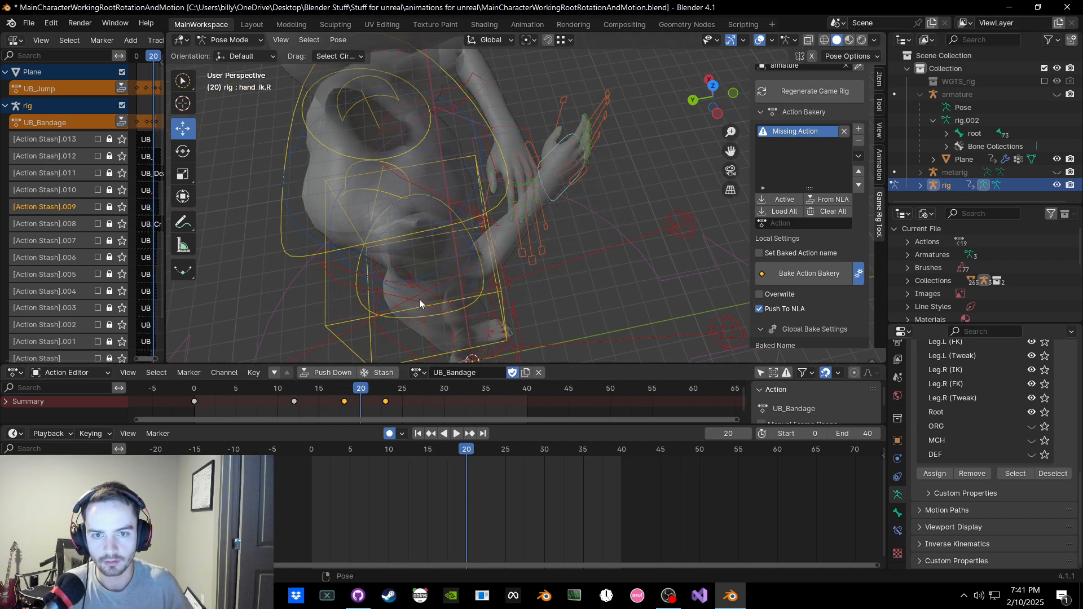
middle_click_drag(418, 299, 388, 176)
key("g")
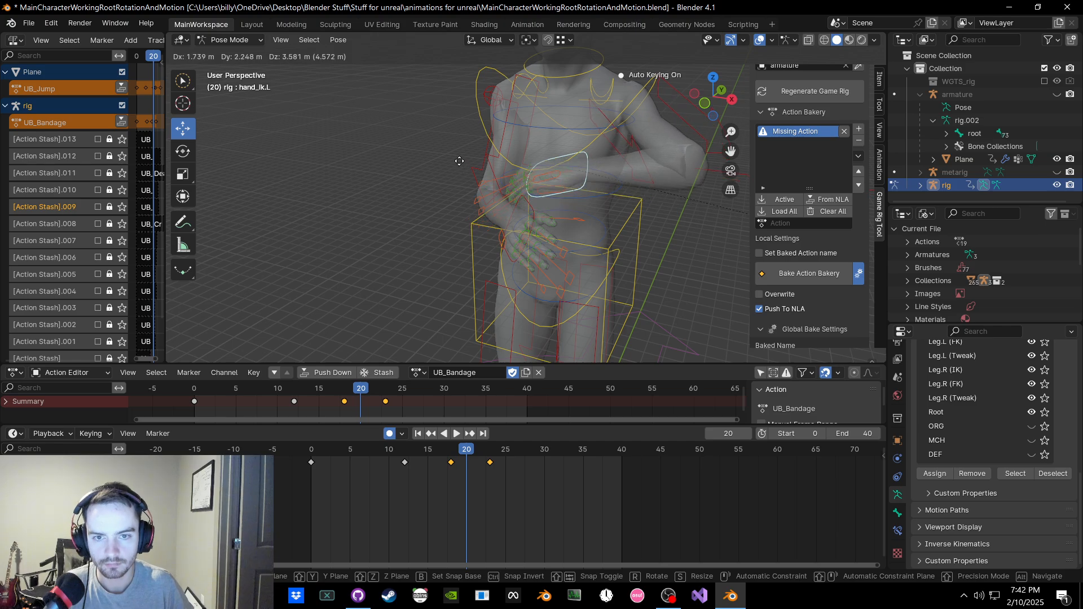
Step: Move the left-hand IK control at frame 20 and insert Location, Rotation & Scale keyframes for all bones
left_click(446, 157)
key("i")
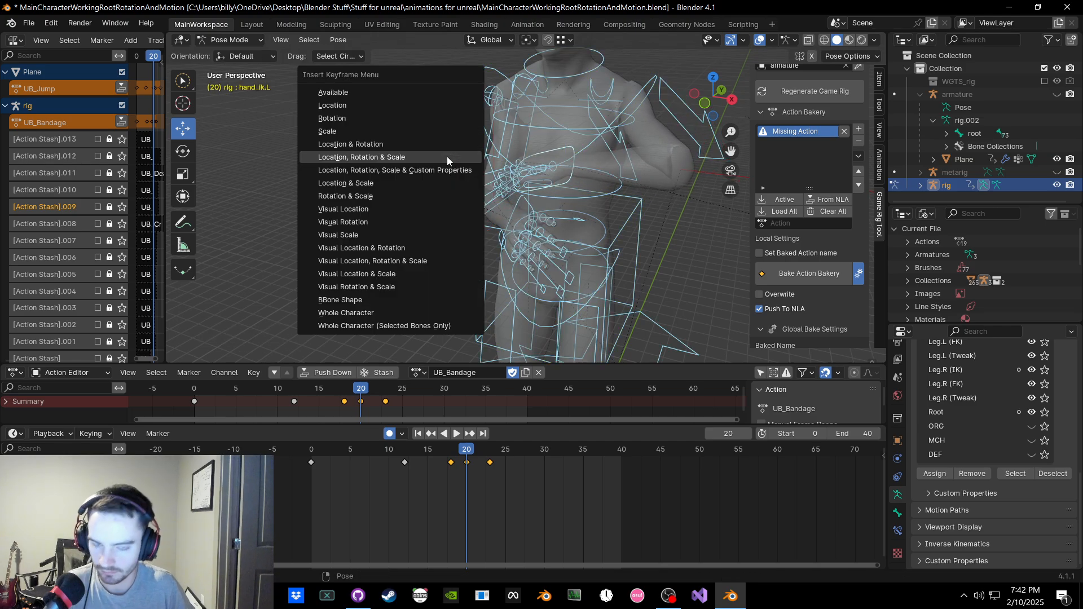
left_click(374, 157)
middle_click_drag(374, 157, 395, 212)
mouse_move(352, 393)
left_mouse_down()
mouse_move(280, 391)
mouse_move(360, 355)
mouse_move(341, 390)
mouse_move(286, 391)
mouse_move(361, 390)
left_mouse_up()
key("a")
key("alt+a")
mouse_move(394, 303)
middle_mouse_down()
mouse_move(385, 333)
mouse_move(401, 286)
middle_mouse_up()
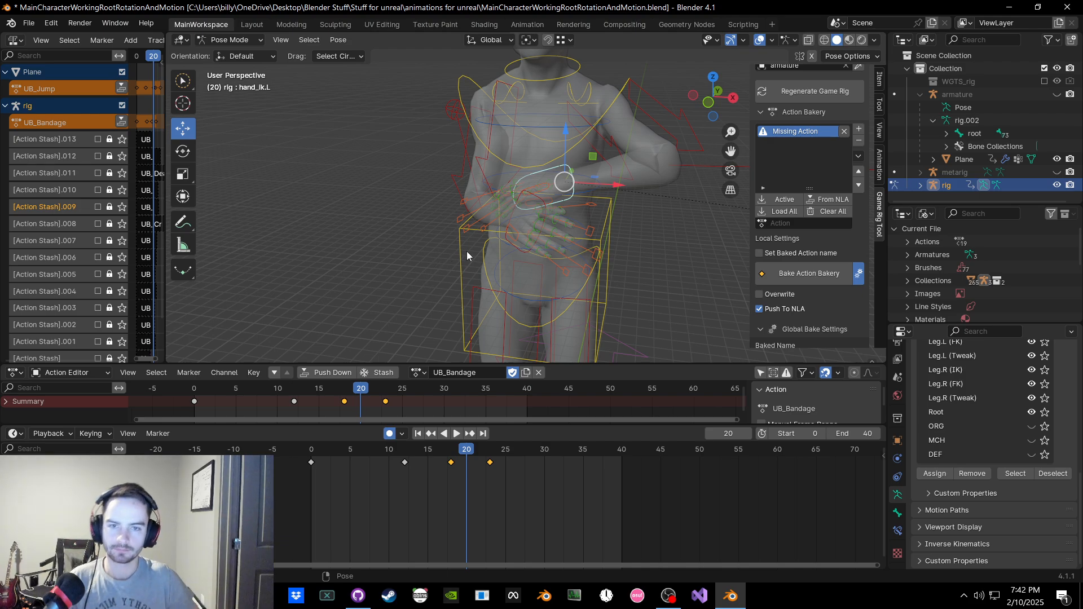
Step: Move the right-hand IK control closer to the left hand at frame 12
middle_click_drag(465, 251, 531, 305)
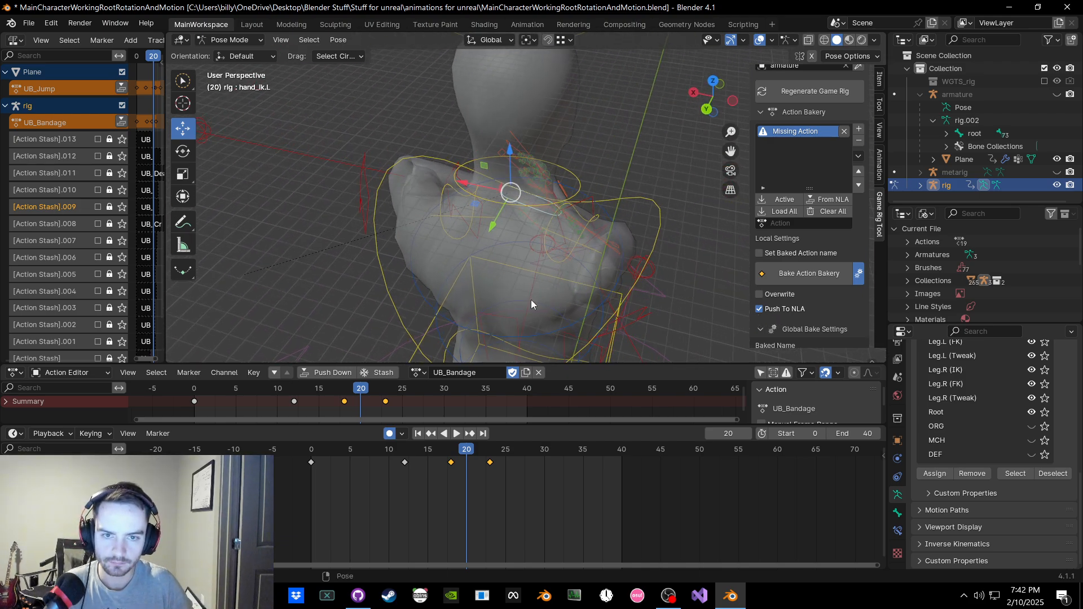
left_click_drag(360, 391, 300, 391)
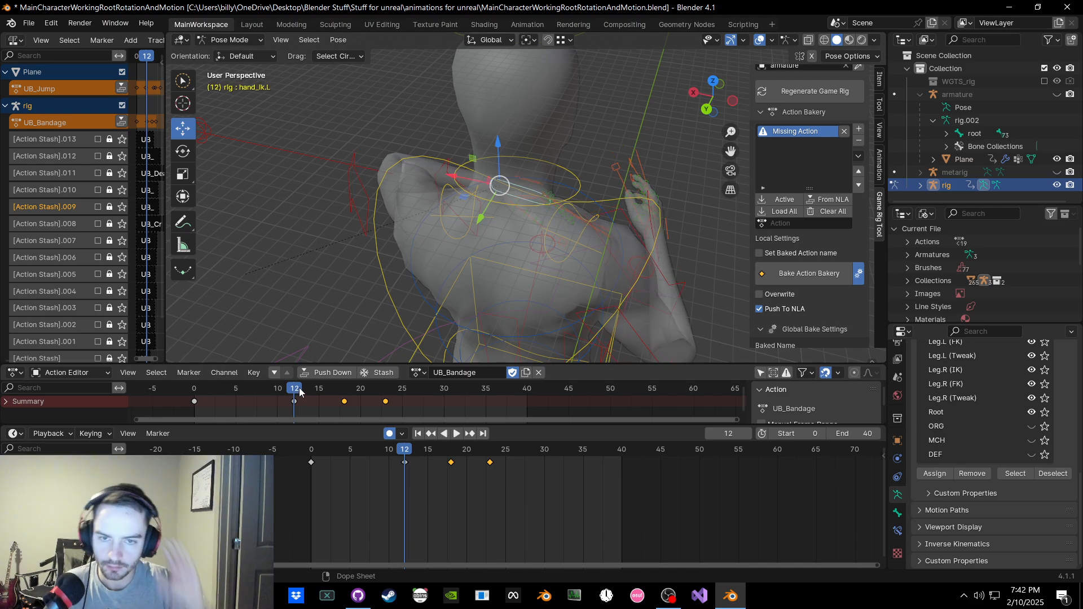
middle_click_drag(545, 293, 517, 300)
key("space")
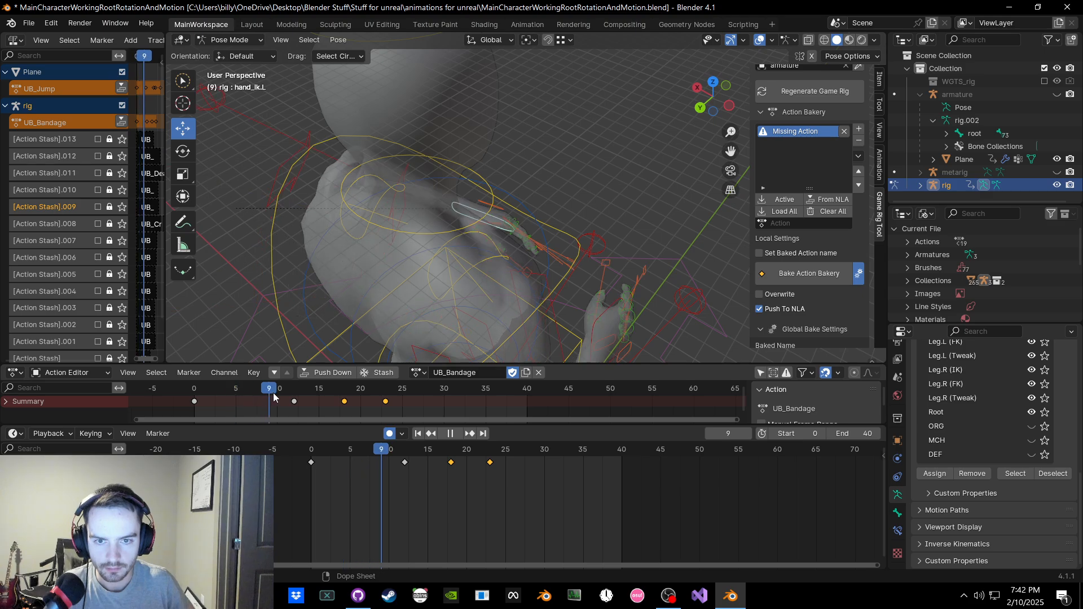
left_click_drag(297, 391, 288, 391)
middle_click_drag(379, 317, 388, 316)
left_click_drag(274, 389, 292, 392)
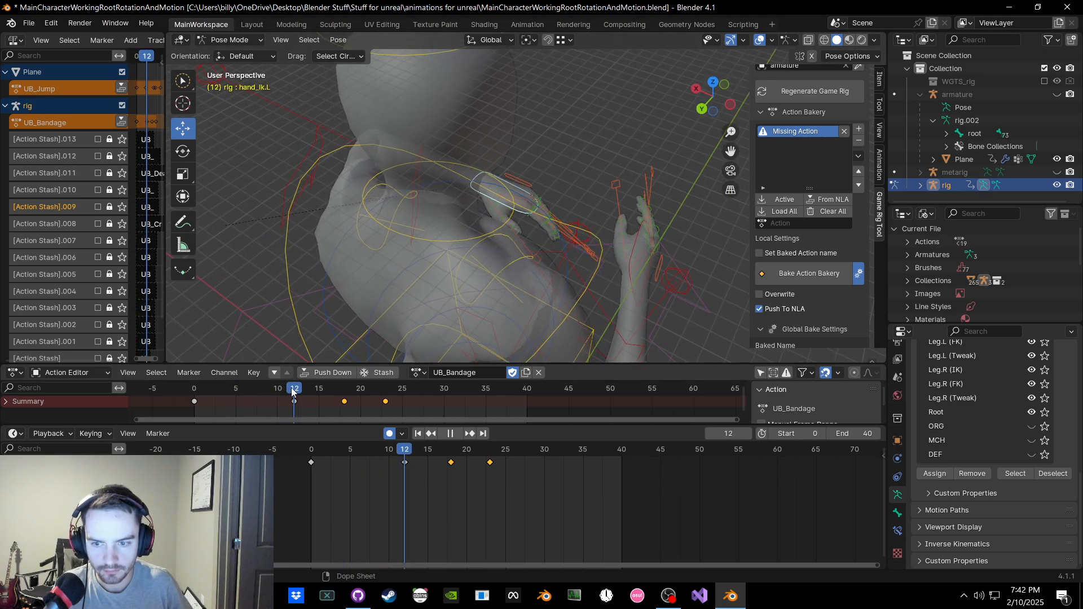
middle_click_drag(630, 268, 661, 275)
key("g")
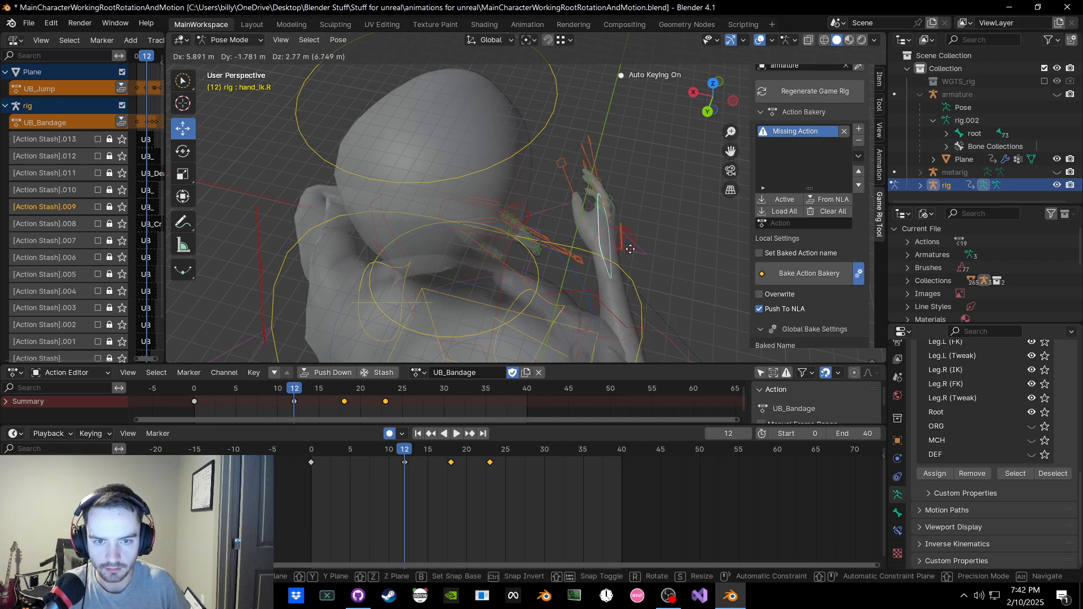
left_click(624, 245)
middle_click_drag(625, 245, 573, 248)
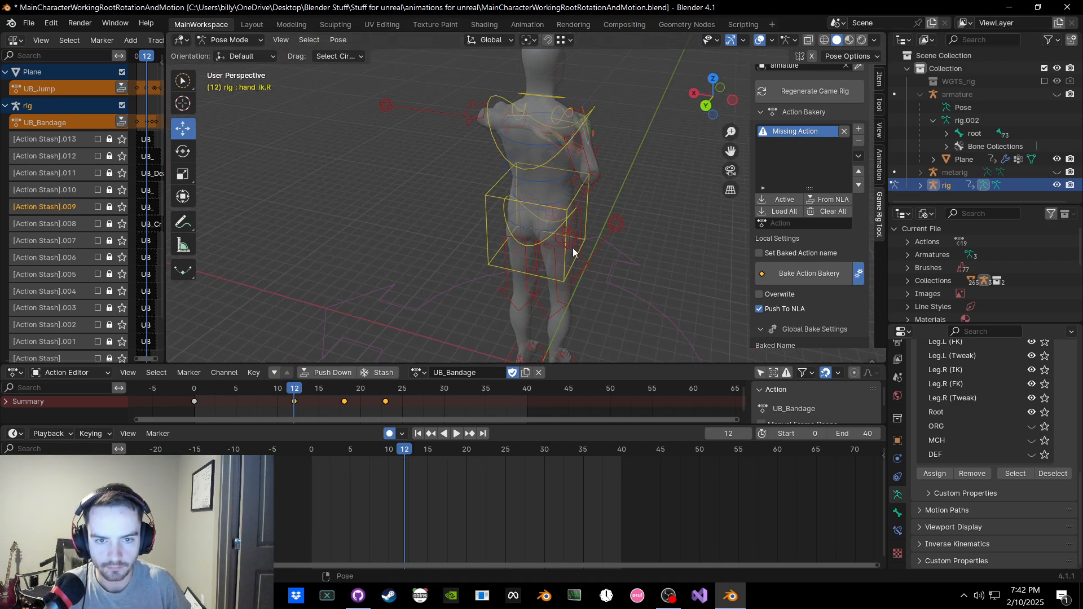
Step: Move the right upper-arm IK target away from the body at frame 12 and keyframe all bones
left_click(568, 246)
key("g")
left_click(683, 235)
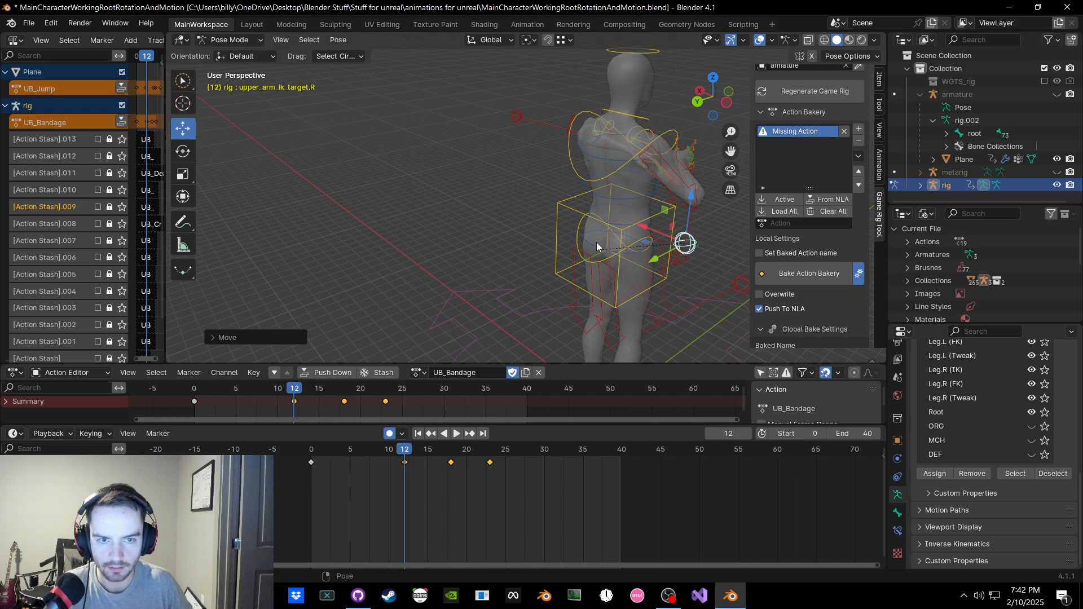
key("a")
key("k")
left_click(597, 242)
Step: Delete the keyframes at frames 18 and 23 of the UB_Bandage action
middle_click_drag(658, 236, 604, 254)
scroll(649, 240, "up", 3)
left_click(603, 254)
left_click(344, 400)
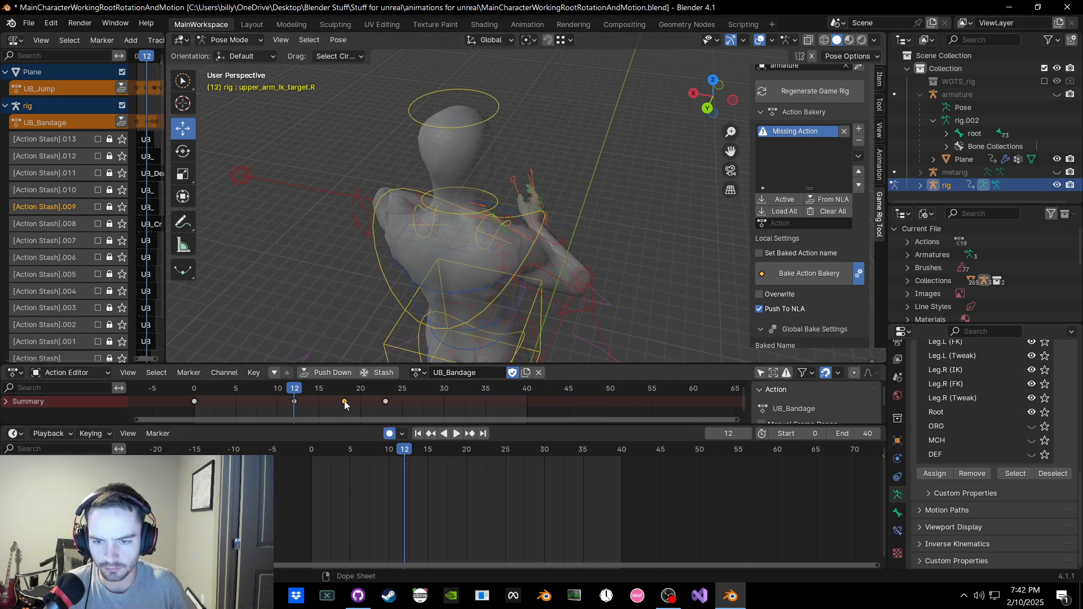
left_click(384, 401, "shift")
Step: Rotate and move the right-hand IK control beside the left hand at frame 12, and keyframe all bones
middle_click_drag(584, 251, 544, 115)
left_click(499, 143)
key("r")
key("r")
right_click(586, 98)
key("r")
left_click(533, 136)
key("g")
left_click(542, 95)
key("a")
key("k")
left_click(543, 93)
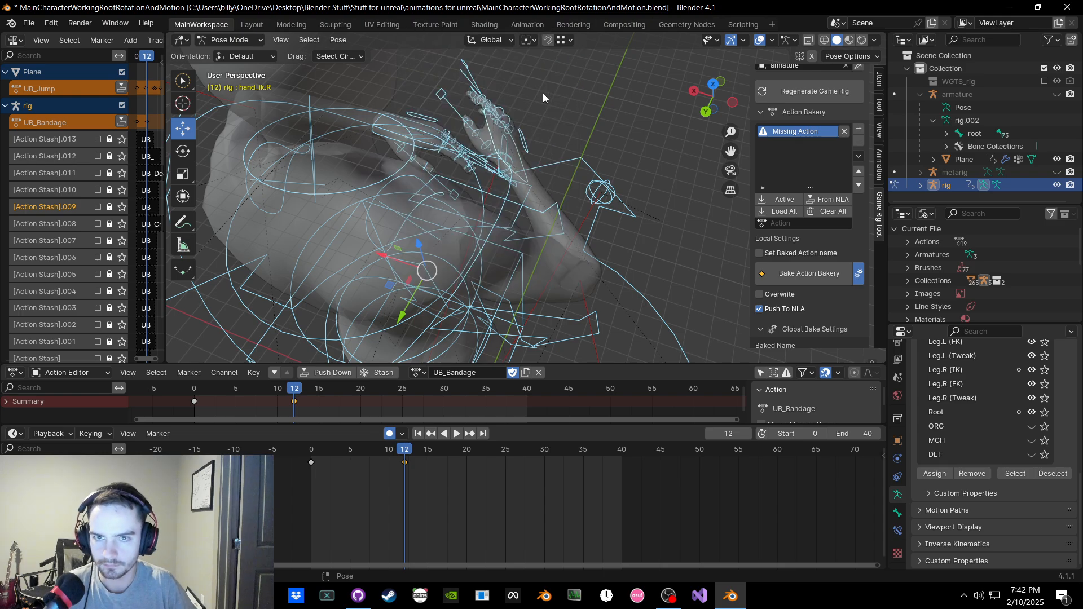
Step: Insert Location & Rotation keyframes for all bones at frame 18
key("alt+a")
key("space")
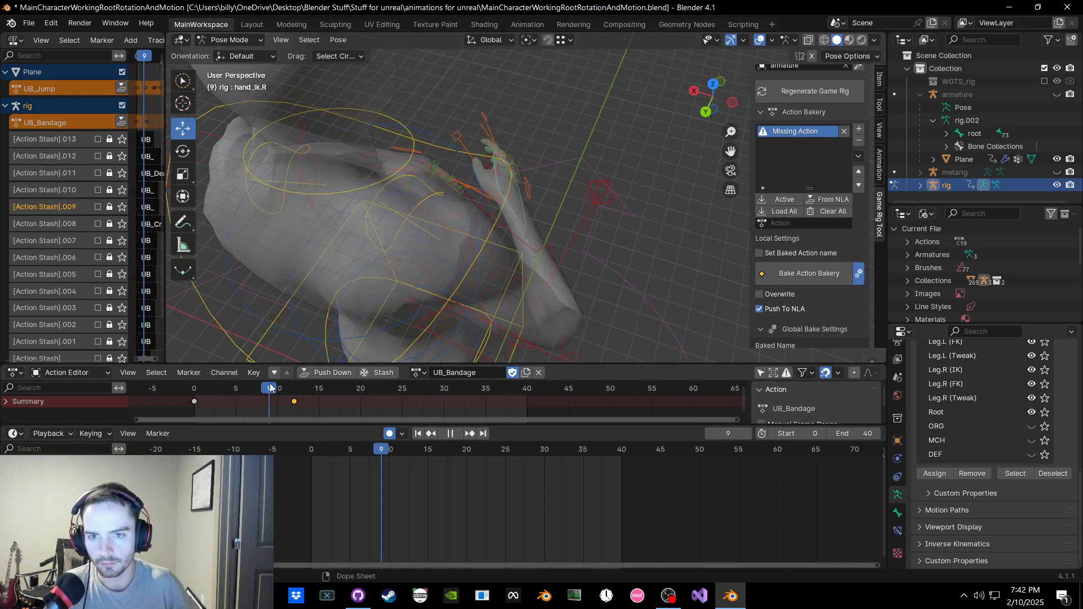
left_click_drag(287, 388, 294, 389)
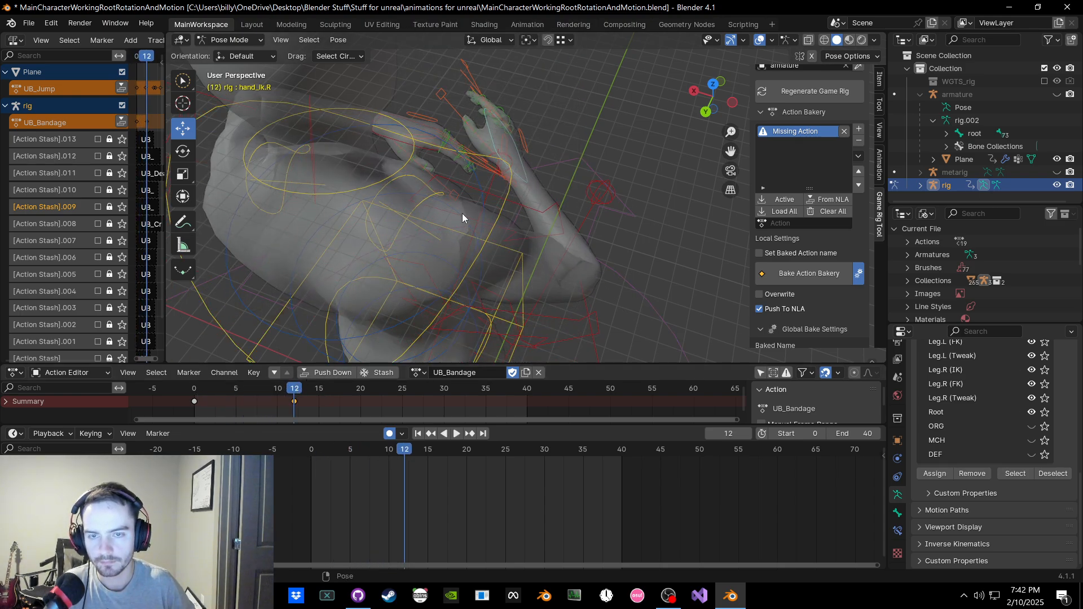
middle_click_drag(462, 214, 490, 163)
key("space")
key("a")
key("i")
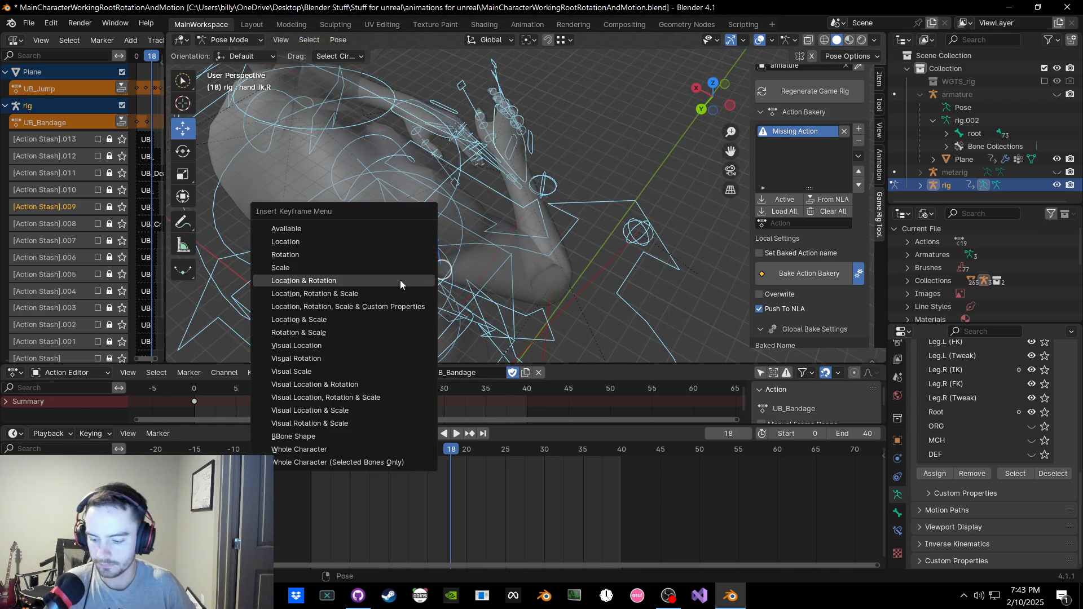
left_click(401, 280)
Step: Reposition the left-hand IK control next to the right forearm at frame 18
left_click(468, 176)
middle_click_drag(448, 124, 493, 176)
left_click(551, 128)
left_click(587, 143)
left_click(644, 239)
left_click(413, 188)
middle_click_drag(413, 188, 564, 234)
left_click(409, 188)
key("g")
left_click(439, 210)
Step: Reposition the right-hand IK control in front of the chest at frame 18 and keyframe all bones
left_click(478, 180)
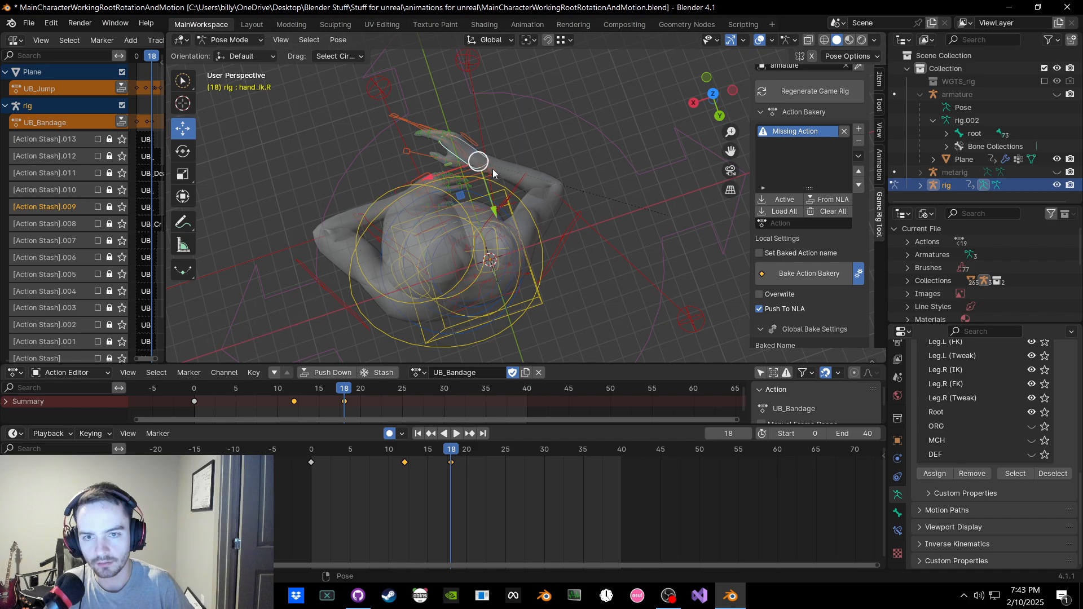
key("g")
middle_click_drag(533, 160, 353, 69)
key("g")
left_click(475, 136)
middle_click_drag(475, 135, 550, 176)
key("g")
left_click(517, 154)
key("a")
key("k")
left_click(567, 202)
left_click(592, 189)
Step: Curl the right hand's fingers at frame 12 by scaling down their master controls, and keyframe all bones
mouse_move(334, 388)
left_mouse_down()
mouse_move(299, 389)
mouse_move(314, 391)
left_mouse_up()
middle_click_drag(402, 273, 536, 214)
left_click_drag(309, 389, 292, 390)
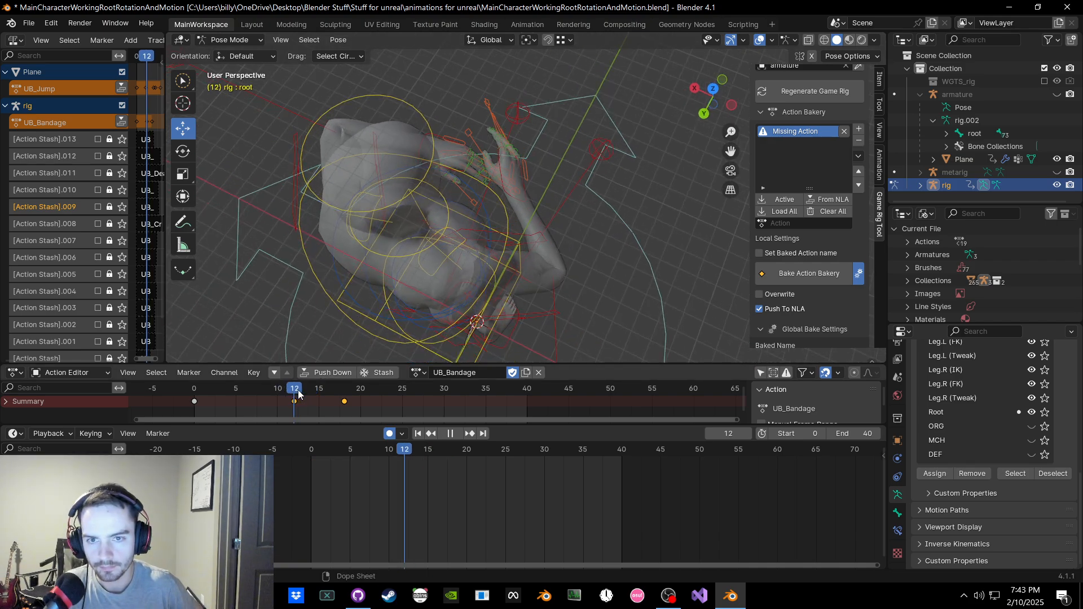
mouse_move(295, 386)
left_mouse_down()
mouse_move(210, 391)
mouse_move(291, 390)
left_mouse_up()
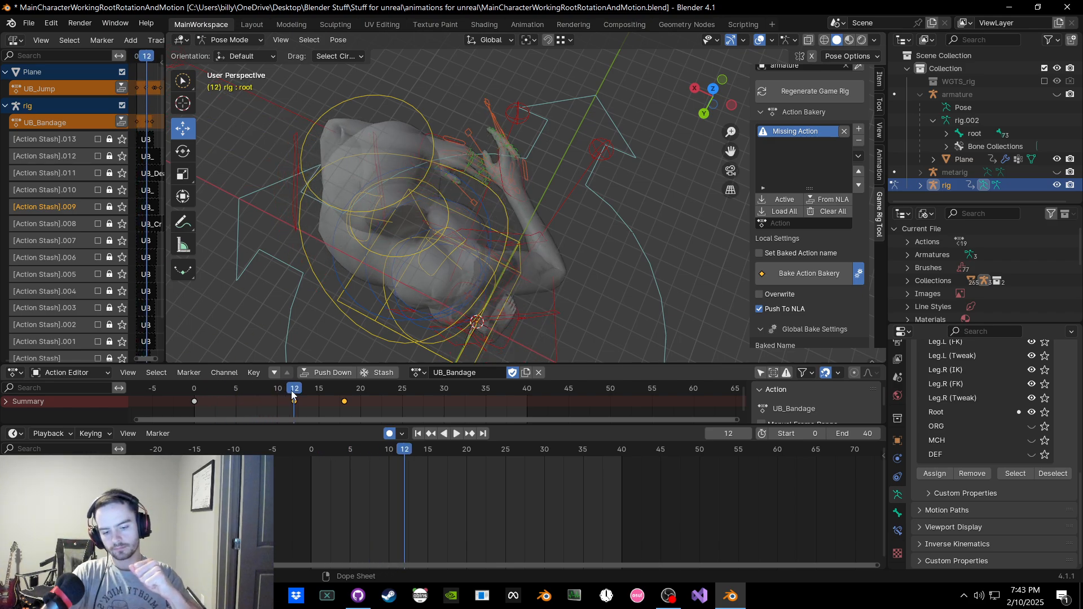
scroll(506, 134, "up", 3)
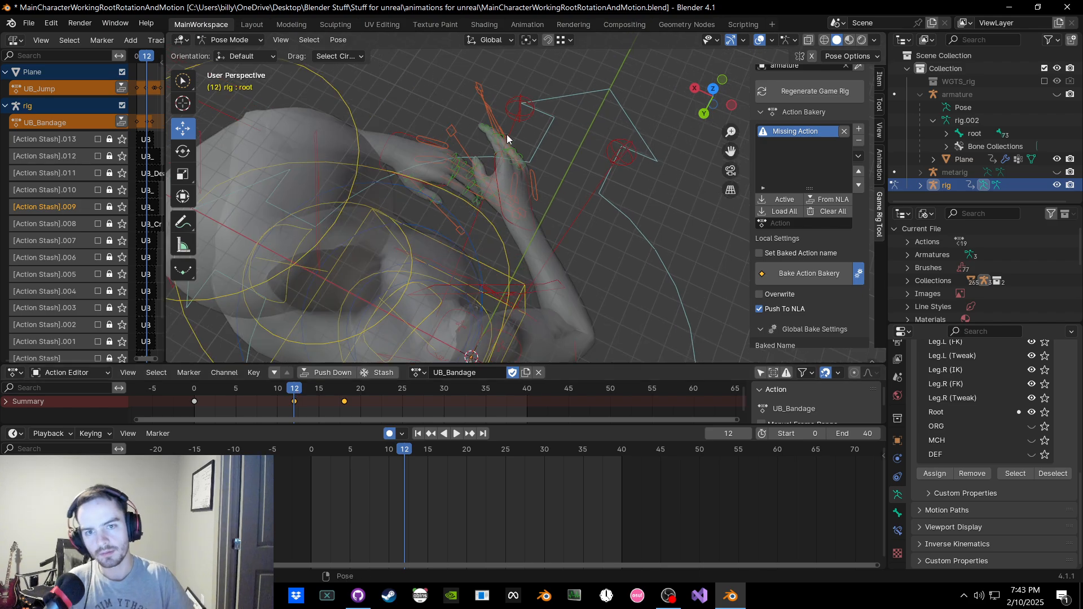
middle_click_drag(547, 114, 521, 117)
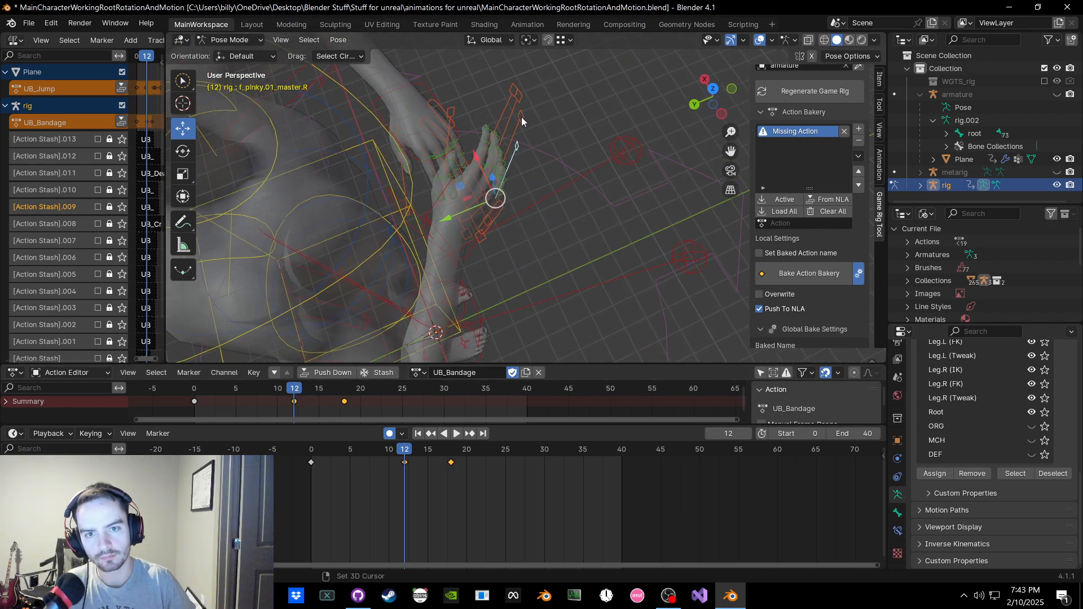
left_click(521, 116)
key("s")
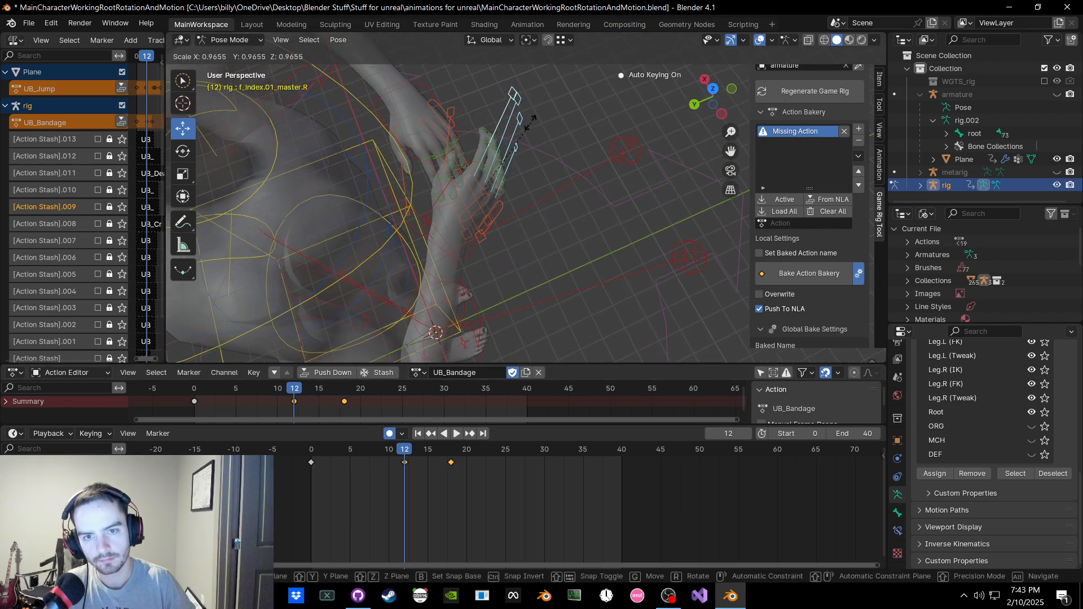
left_click(519, 129)
middle_click_drag(519, 128, 601, 122)
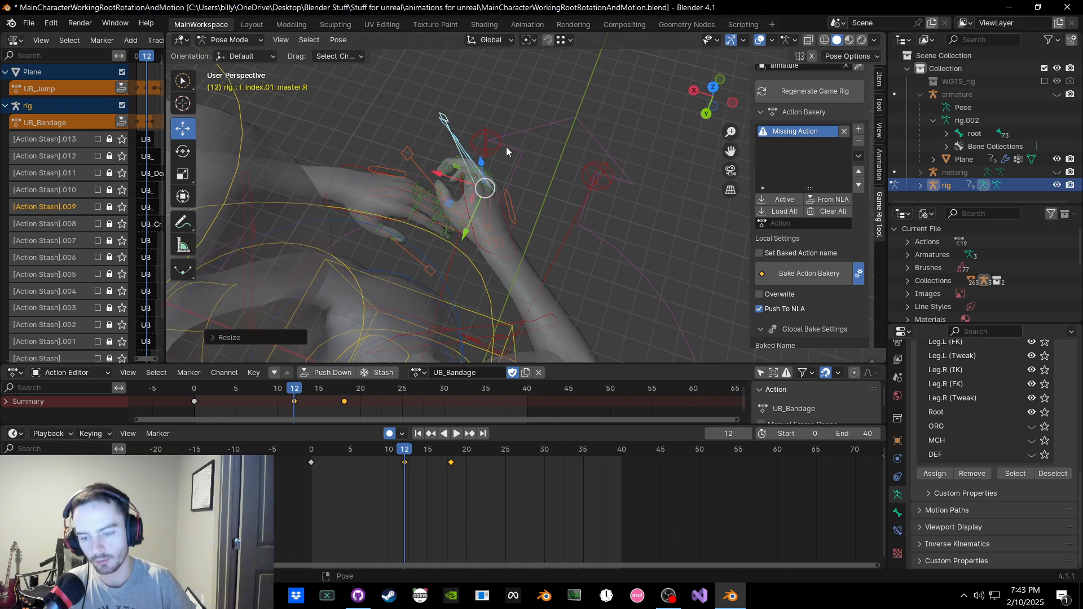
key("a")
key("k")
left_click(506, 147)
Step: Rotate the right-hand IK control at frame 12 and save the pose as keyframes on all bones
left_click(490, 139)
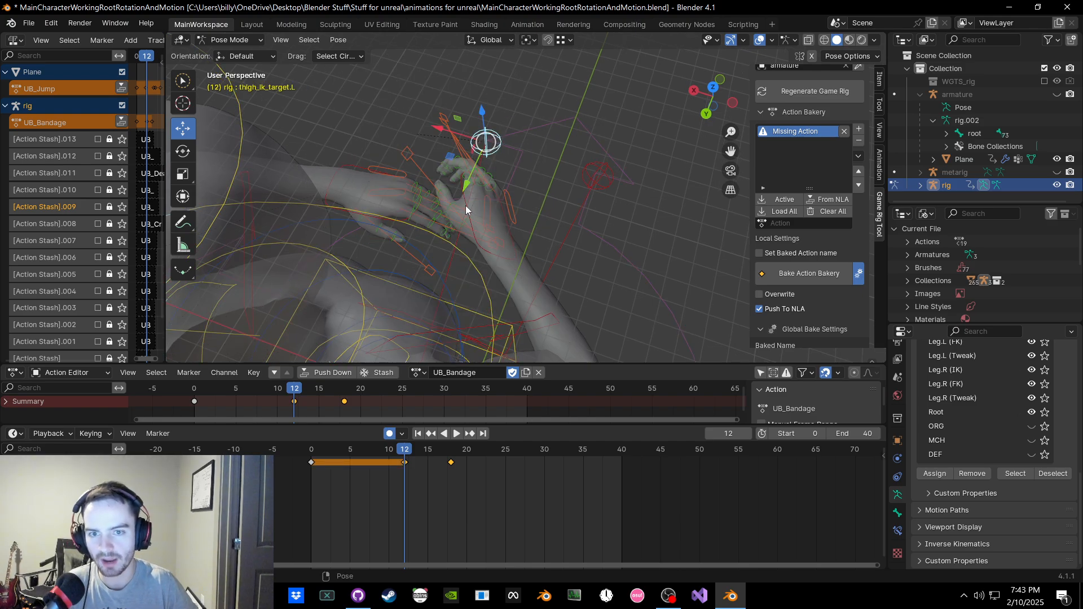
middle_click_drag(470, 200, 445, 109)
key("r")
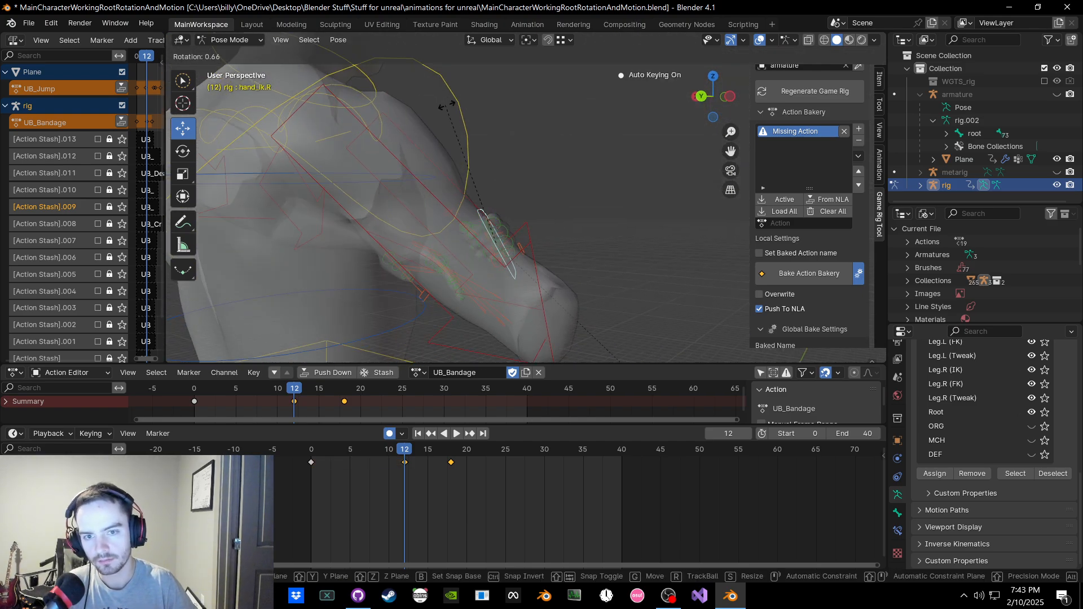
left_click(485, 111)
middle_click_drag(499, 141, 523, 215)
key("a")
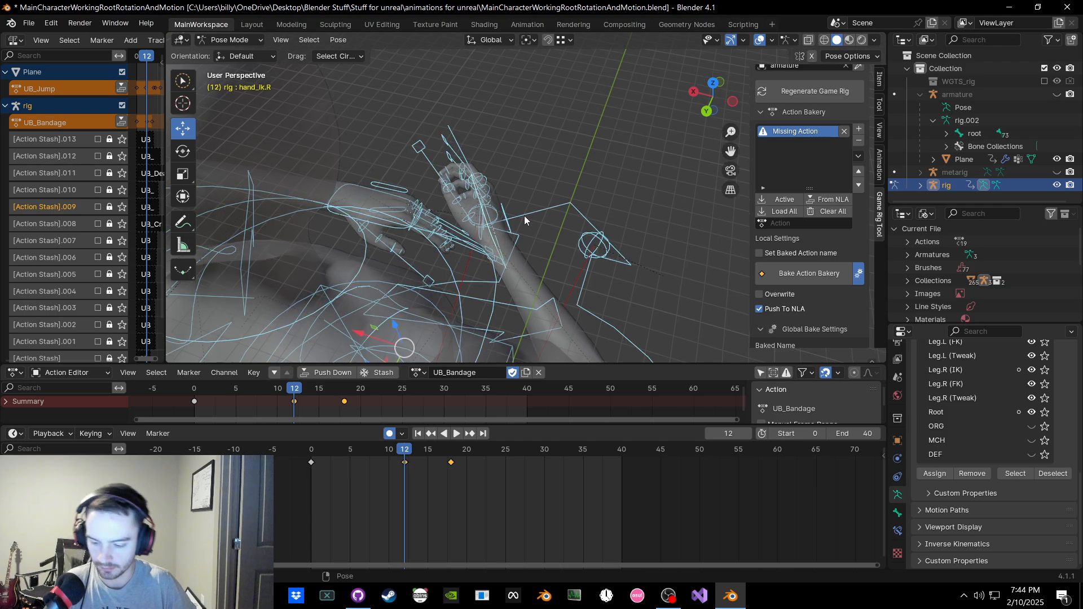
key("k")
left_click(528, 213)
key("alt+a")
Step: Move the left-hand IK control slightly forward along the right forearm at frame 18
mouse_move(290, 386)
left_mouse_down()
mouse_move(252, 387)
mouse_move(294, 389)
left_mouse_up()
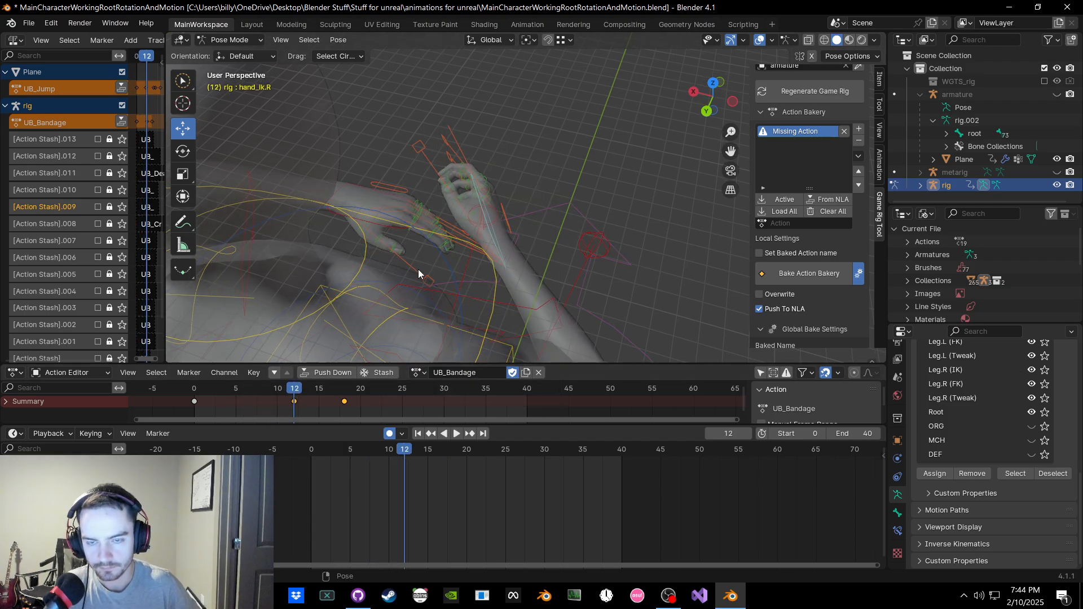
middle_click_drag(418, 269, 417, 266)
scroll(418, 266, "down", 2)
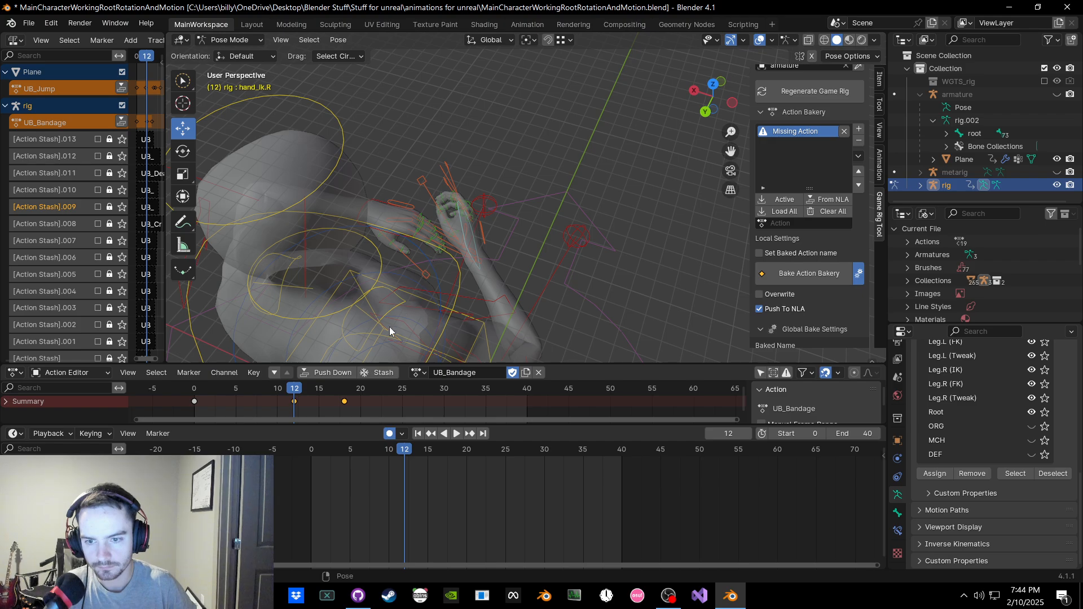
left_click_drag(293, 393, 335, 393)
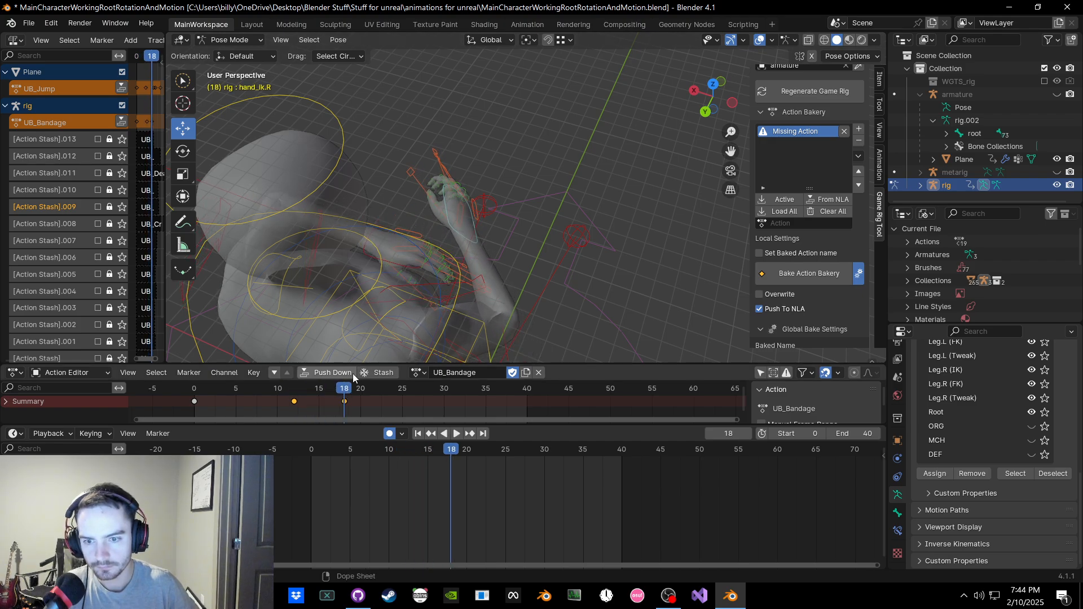
middle_click_drag(367, 327, 494, 243)
left_click(513, 244)
left_click(484, 247)
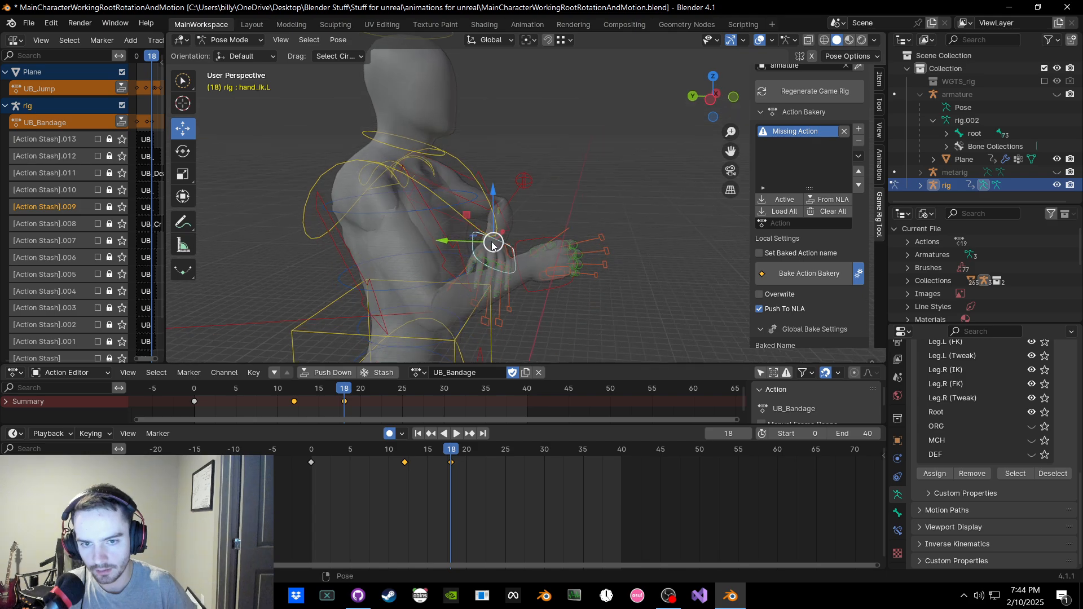
left_click_drag(494, 243, 579, 218)
Step: Move the right-hand IK control farther forward from the body at frame 18 and keyframe all bones
key("a")
left_click(558, 289)
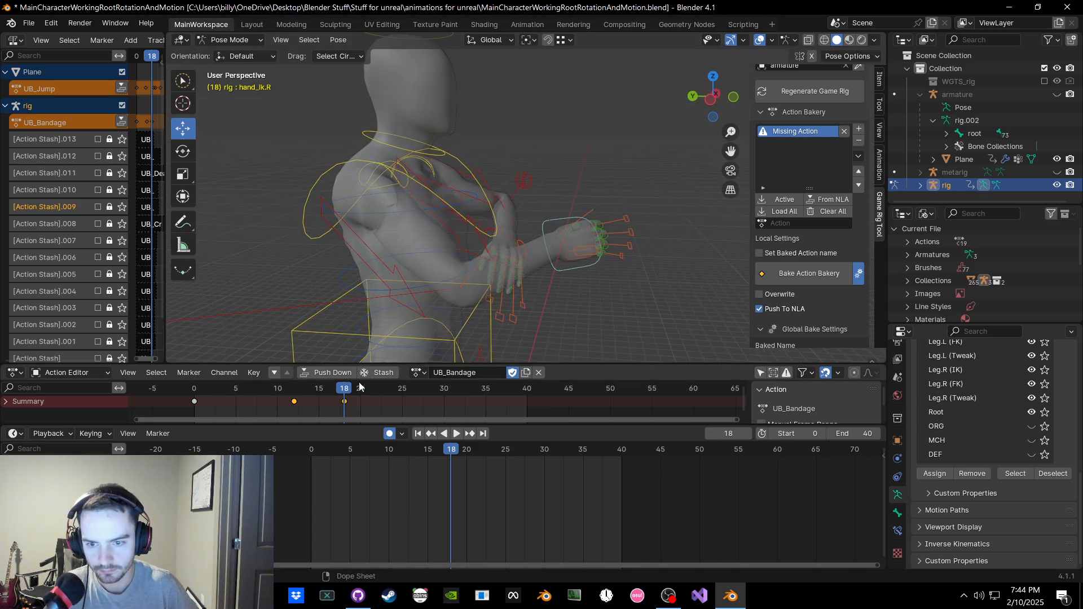
mouse_move(346, 391)
left_mouse_down()
mouse_move(288, 394)
mouse_move(342, 393)
left_mouse_up()
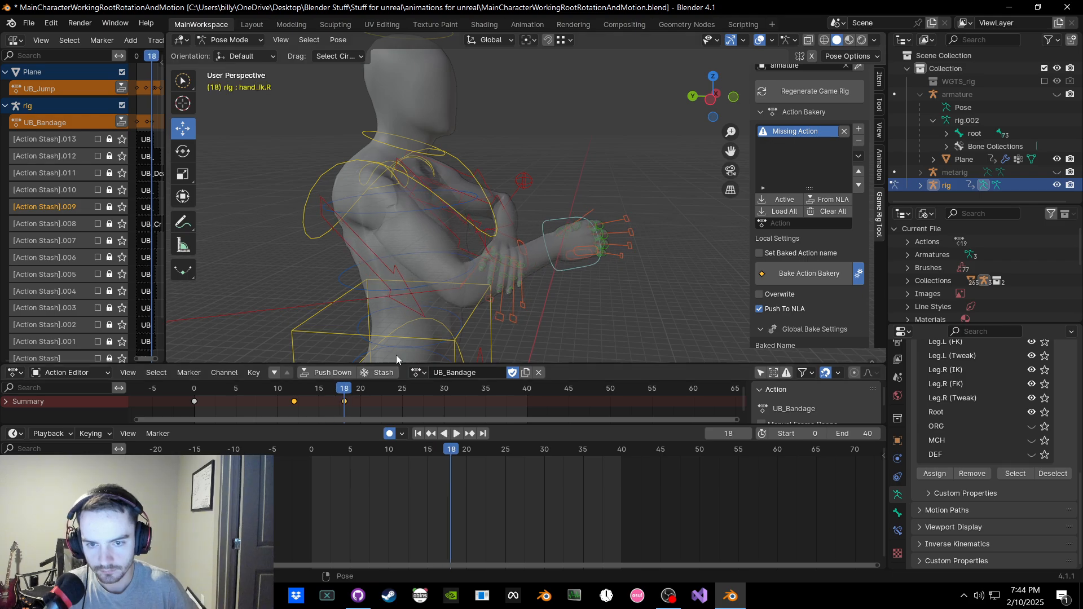
key("a")
key("k")
left_click(411, 319)
left_click(566, 313)
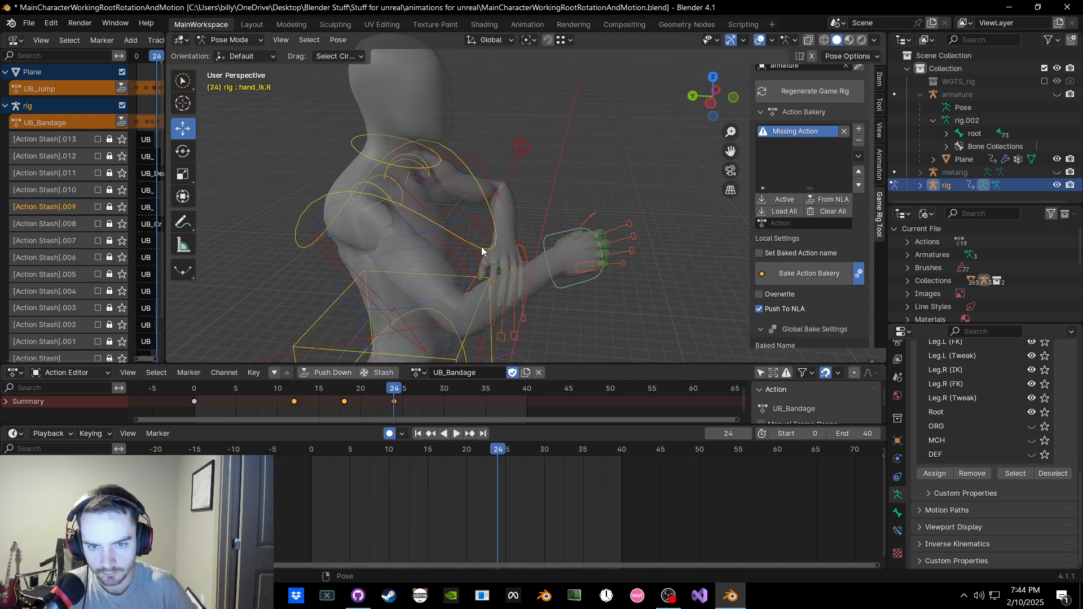
Step: Raise the left-hand IK control above the right forearm at frame 24
middle_click_drag(487, 244, 377, 277)
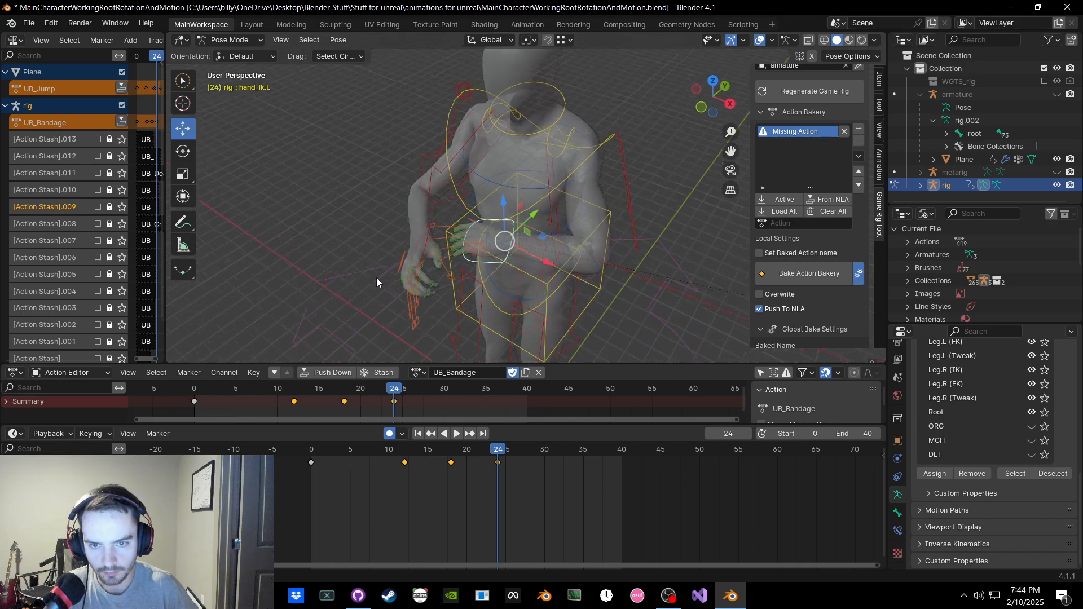
left_click(471, 231)
key("g")
left_click(461, 209)
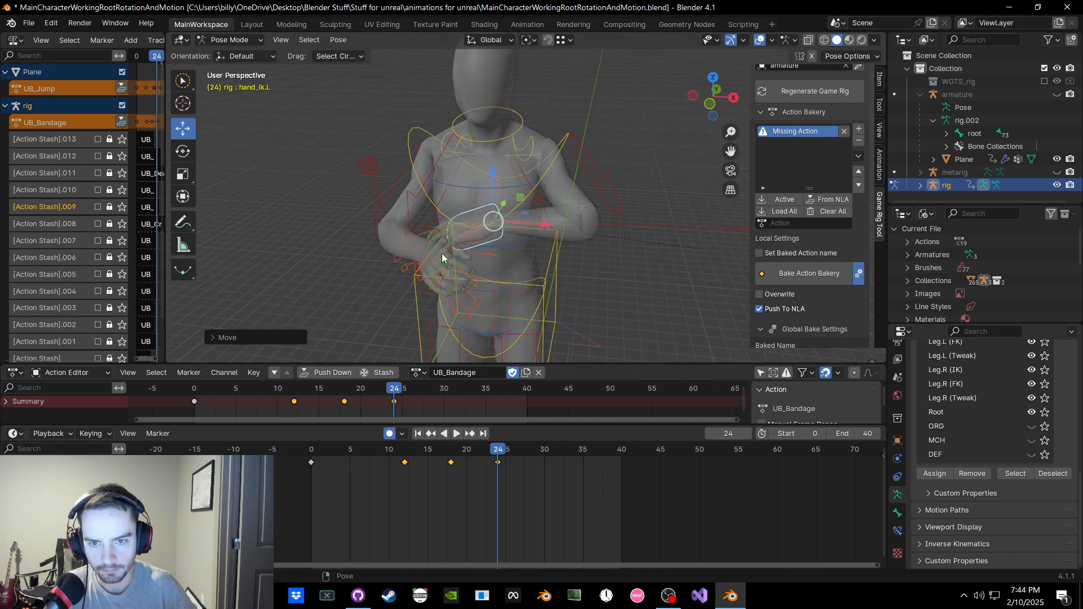
Step: Rotate the right-hand IK control and move it in front of the abdomen below the left hand at frame 24
left_click(436, 232)
middle_click_drag(437, 235, 470, 233)
key("r")
left_click(470, 260)
key("g")
left_click(488, 254)
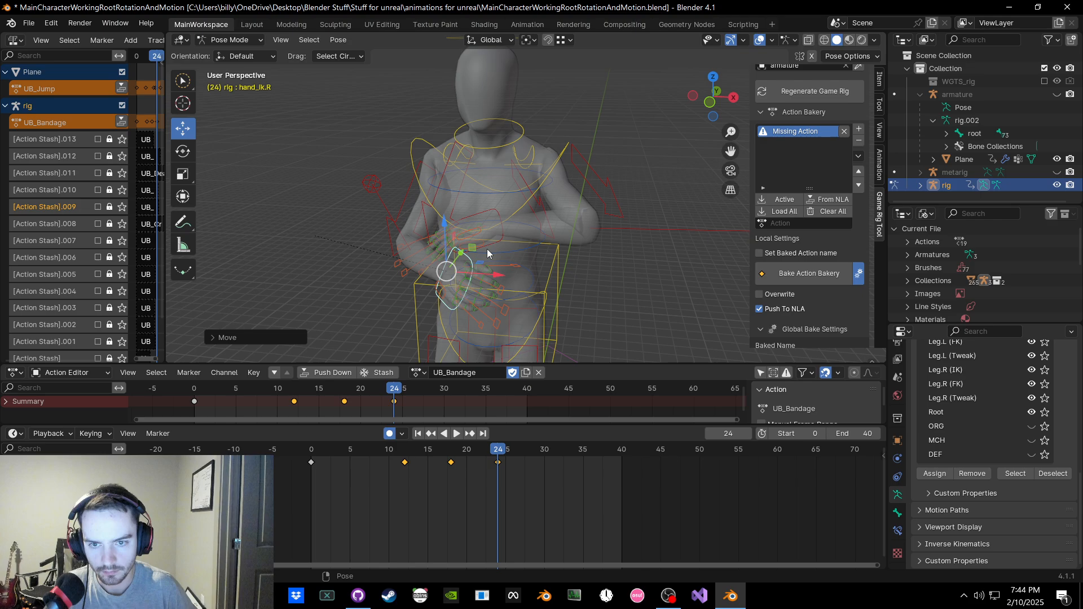
Step: Move the right upper-arm IK target farther out from the body at frame 24 to adjust the elbow
left_click(377, 189)
middle_click_drag(377, 190, 418, 201)
key("g")
left_click(341, 172)
middle_click_drag(342, 173, 496, 201)
scroll(662, 207, "up", 2)
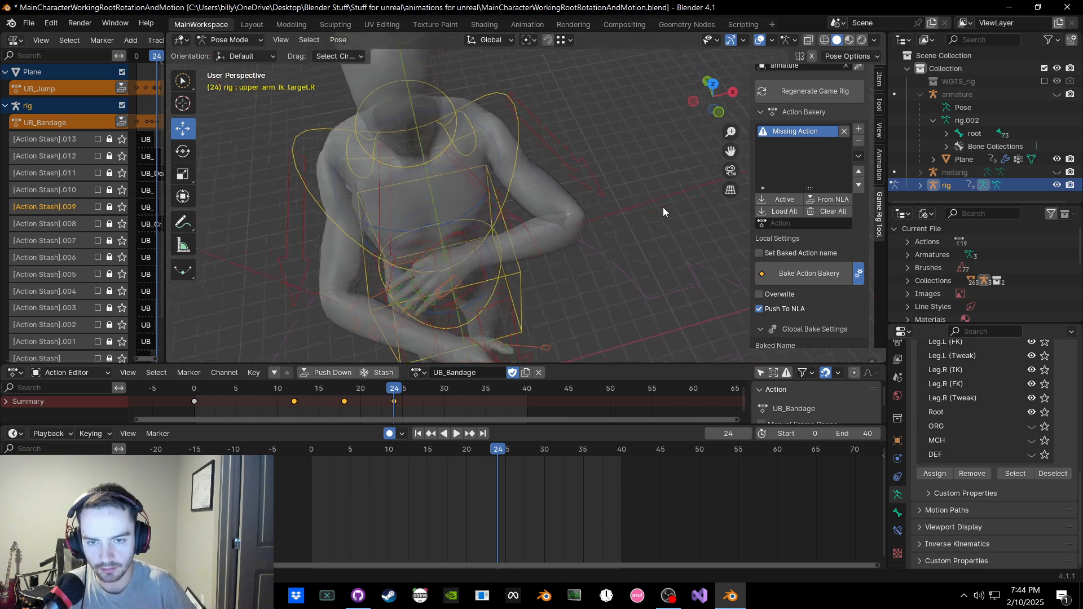
Step: Insert Location & Rotation keyframes for all bones at frame 24
middle_click_drag(663, 207, 517, 246)
key("i")
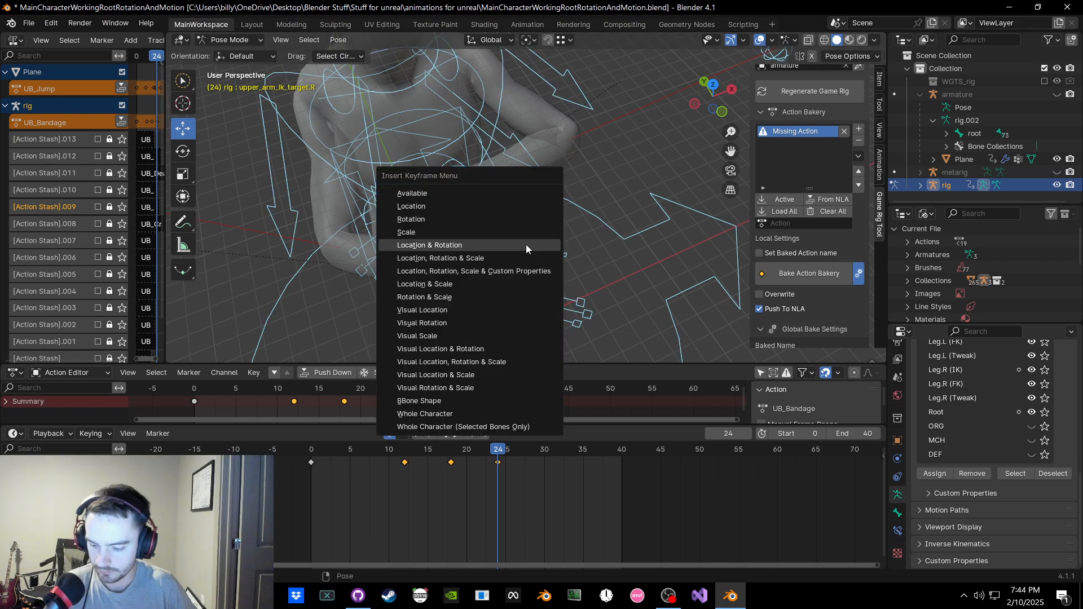
left_click(526, 244)
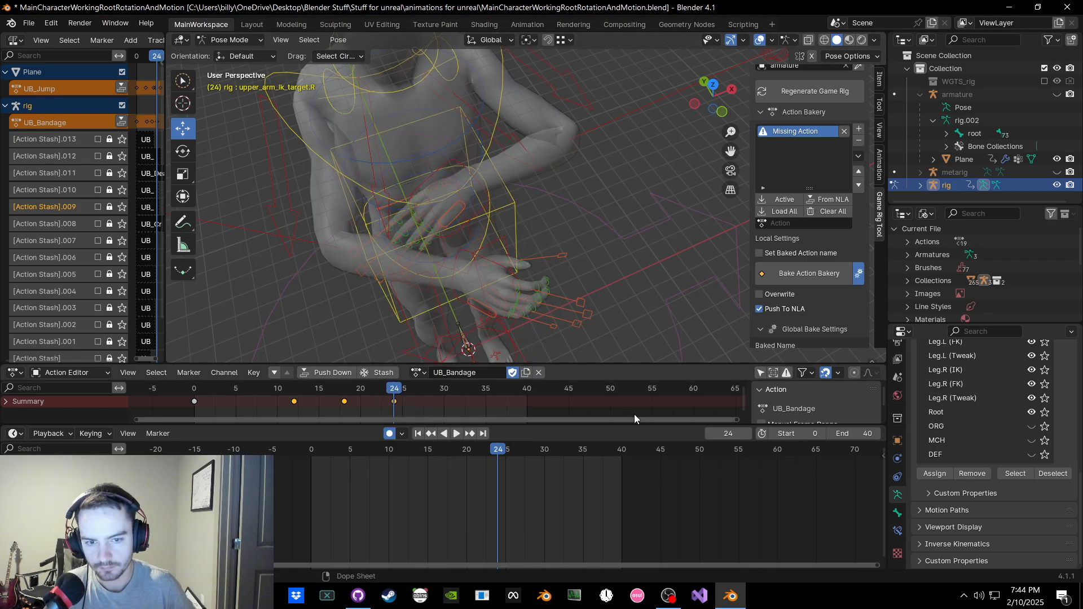
Step: Set the scene's end frame to 111
key("Return")
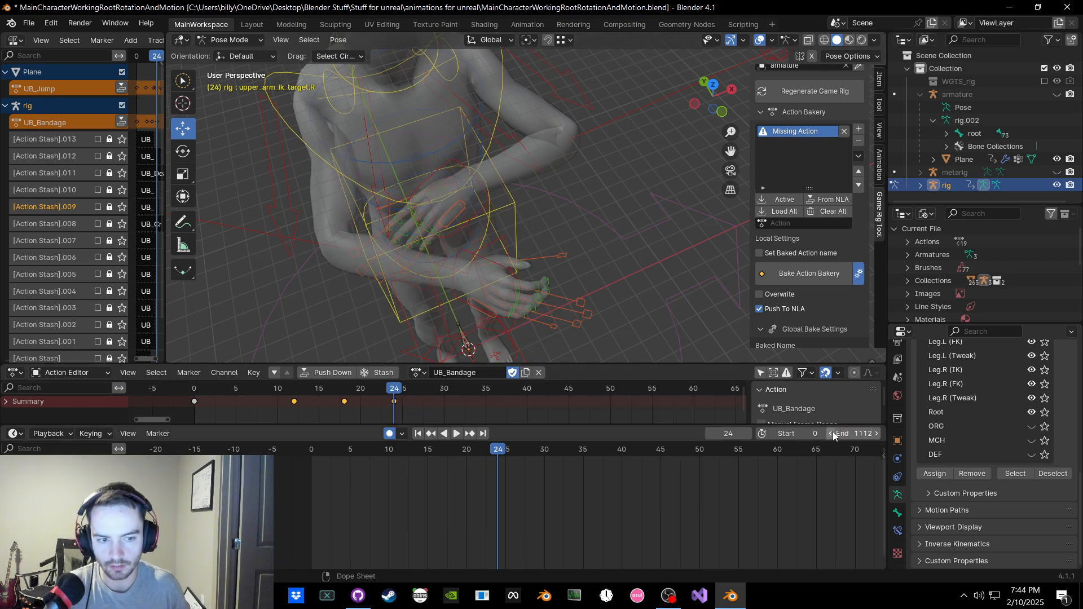
type("1")
key("Return")
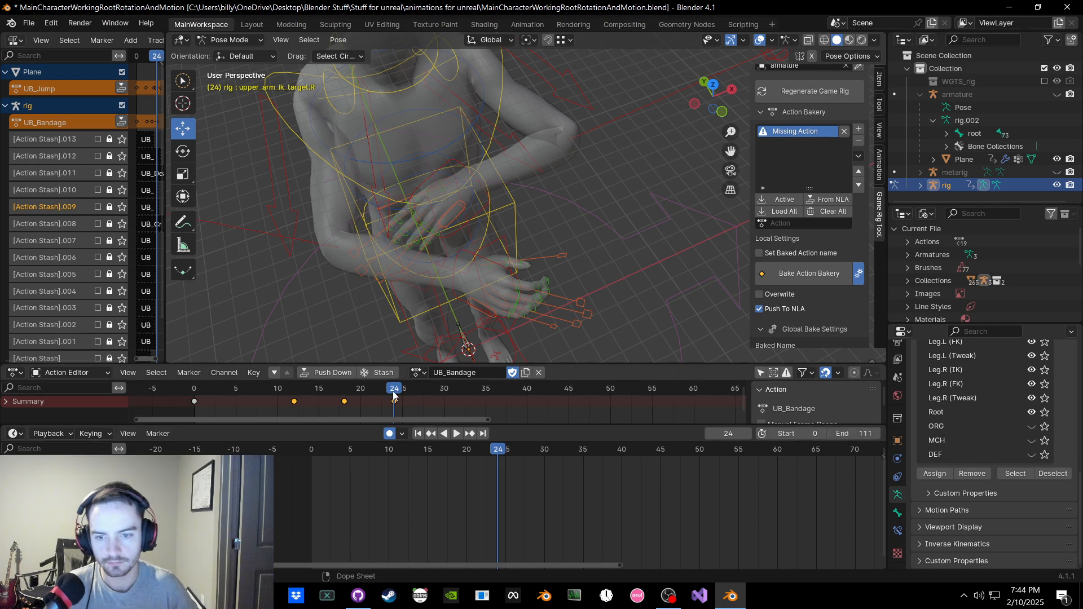
Step: Move to frame 31 and keyframe the current pose there
left_click(456, 284)
key("i")
left_click(461, 279)
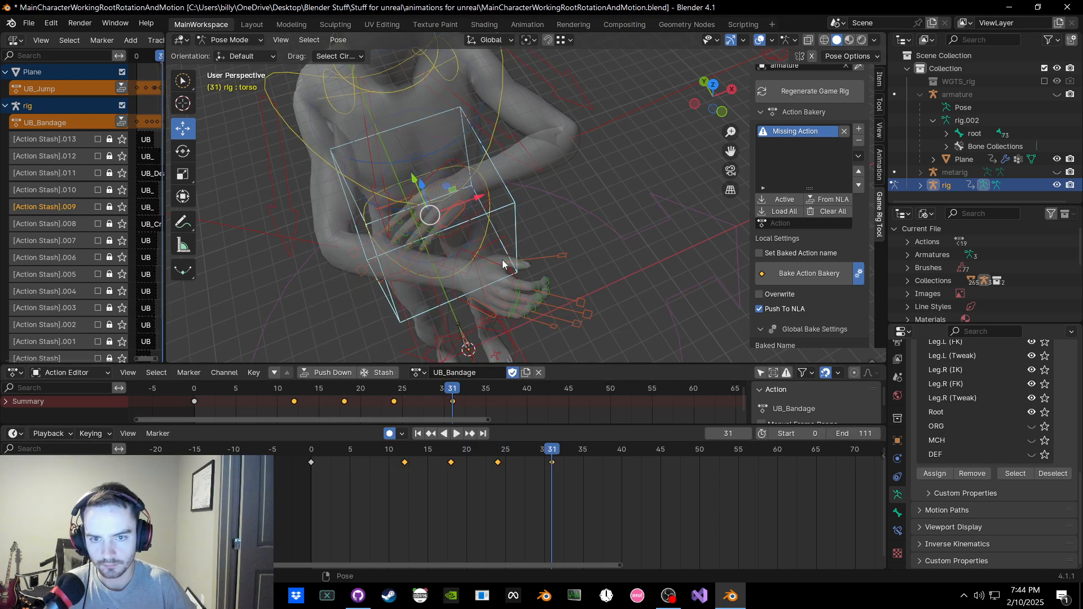
Step: Review the motion up to frame 31, then raise and rotate the left-hand IK control forward above the right wrist
middle_click_drag(468, 260, 538, 224)
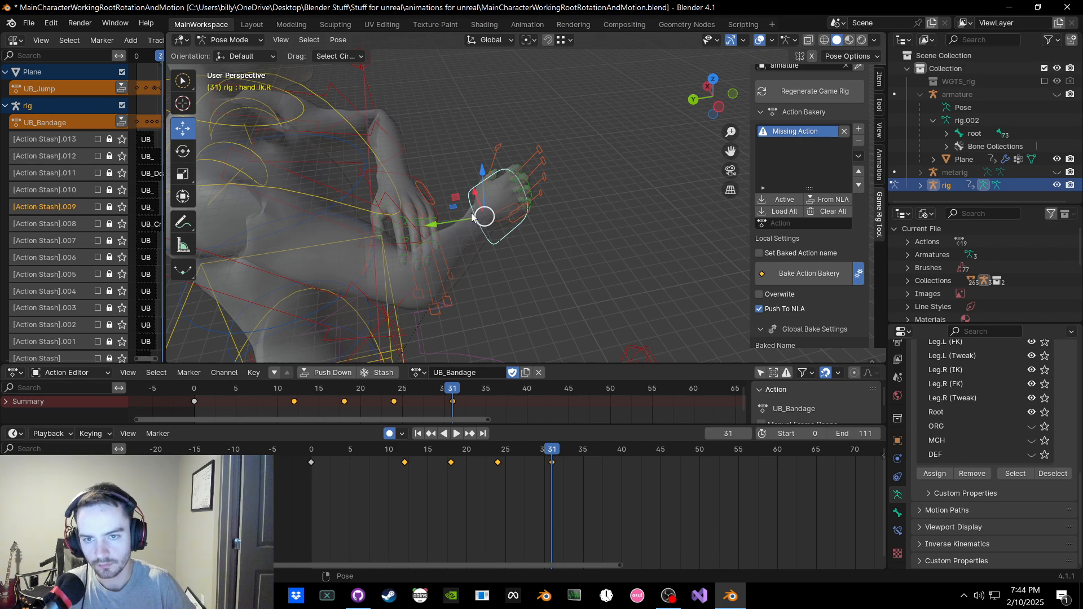
middle_click_drag(473, 217, 374, 336)
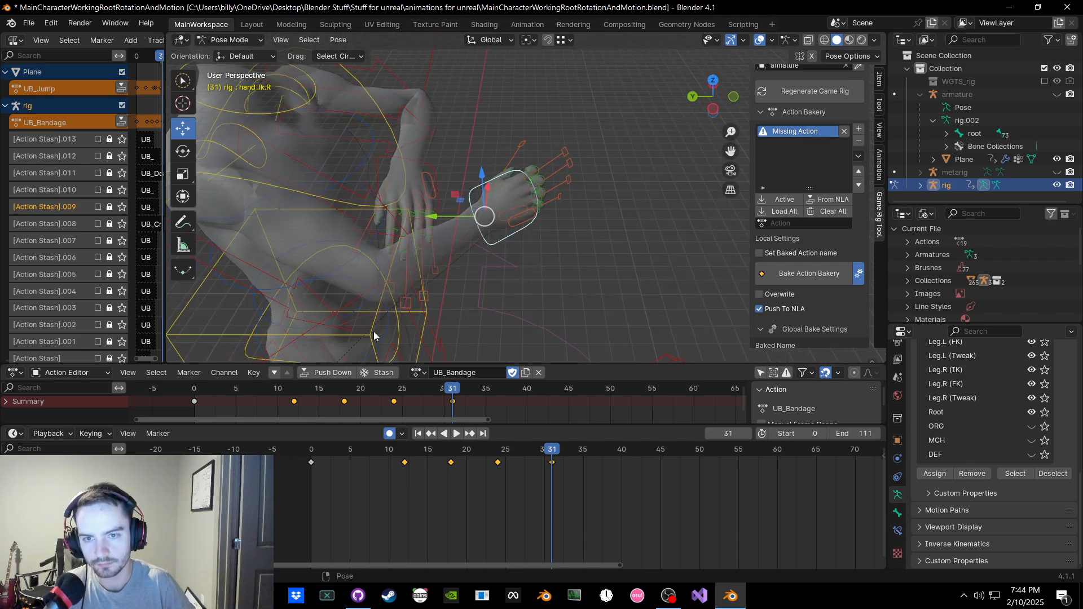
key("space")
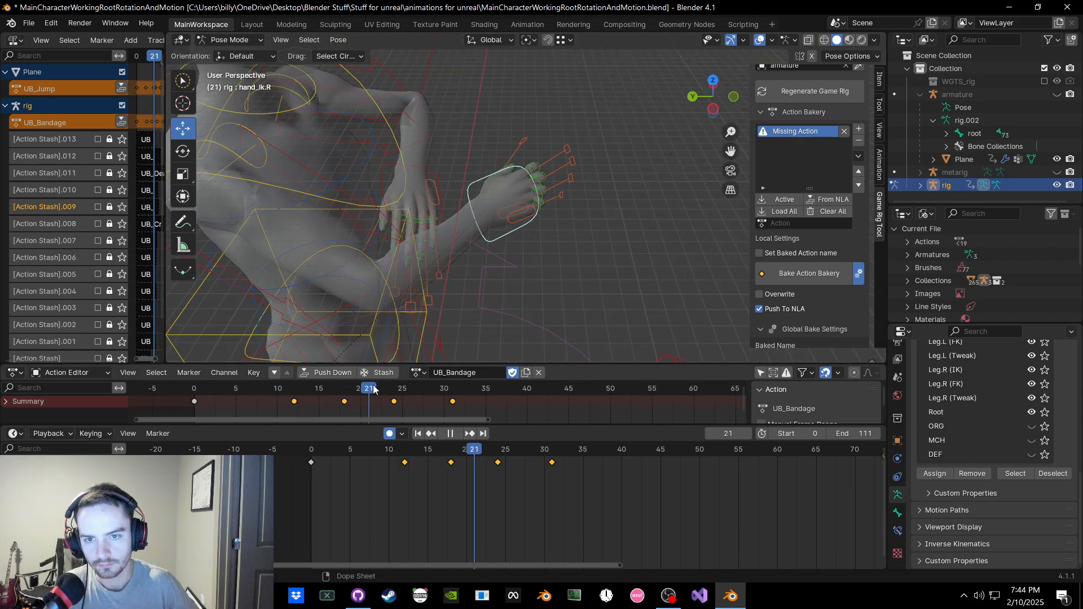
left_click_drag(373, 389, 397, 394)
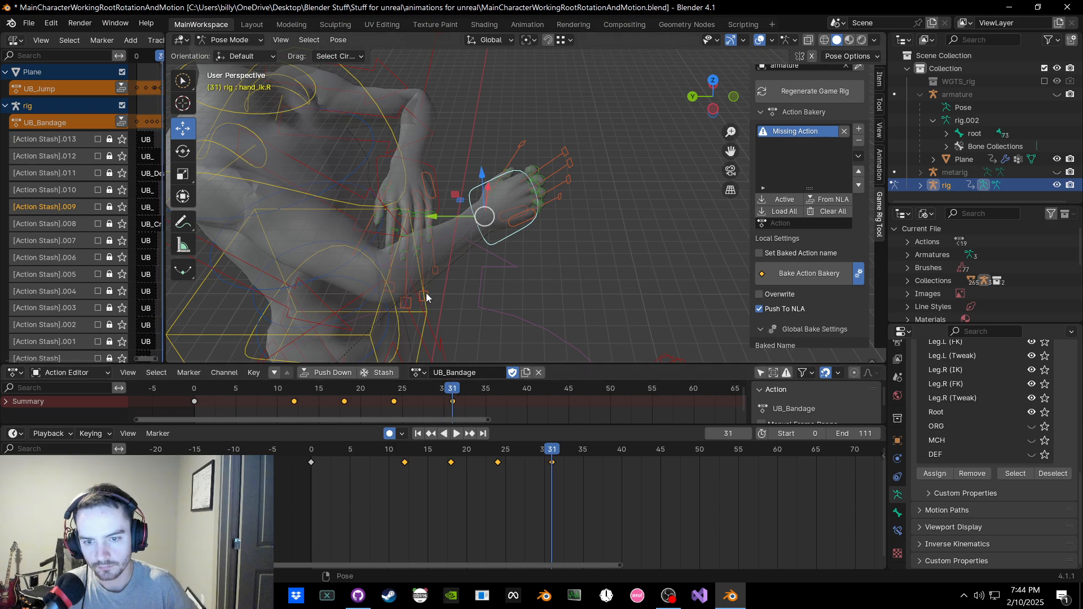
left_click(386, 167)
middle_click_drag(391, 180, 505, 153)
key("g")
left_click(367, 199)
key("g")
key("r")
left_click(562, 138)
Step: Pull the right-hand IK control back toward the body beneath the left hand at frame 31 and rotate it
left_click(505, 178)
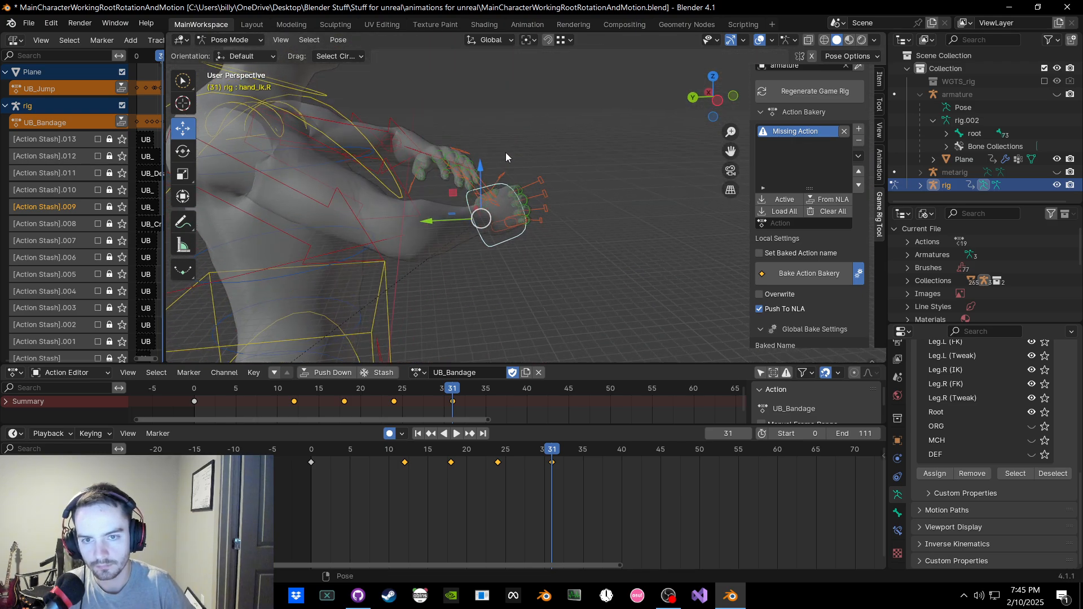
key("g")
left_click(441, 183)
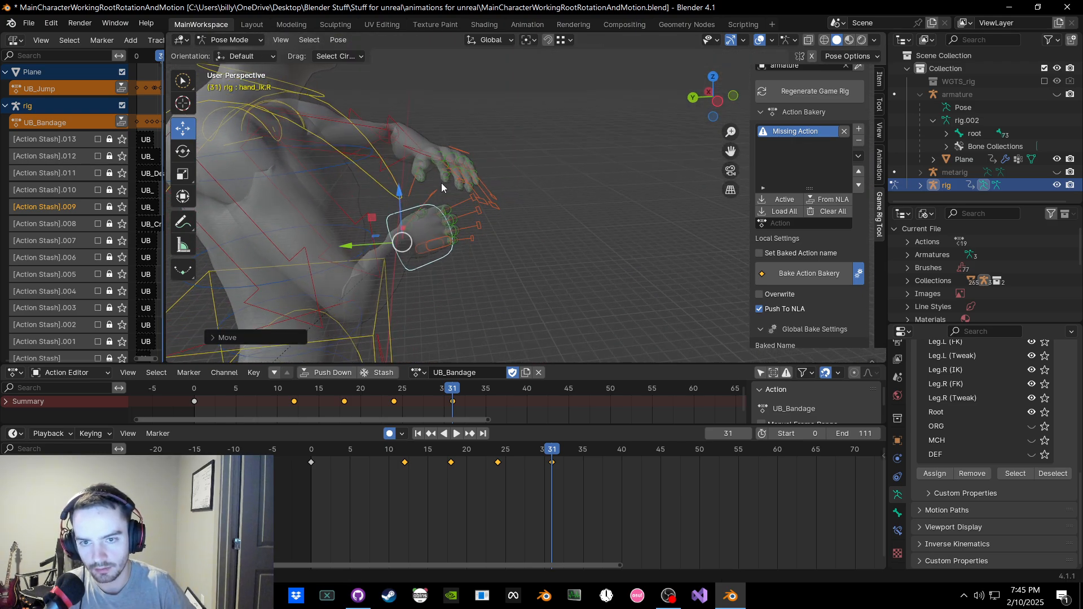
middle_click_drag(441, 183, 520, 228)
key("r")
left_click(479, 197)
Step: Keyframe all bones at frame 31 and clear the selection
key("a")
key("k")
left_click(479, 197)
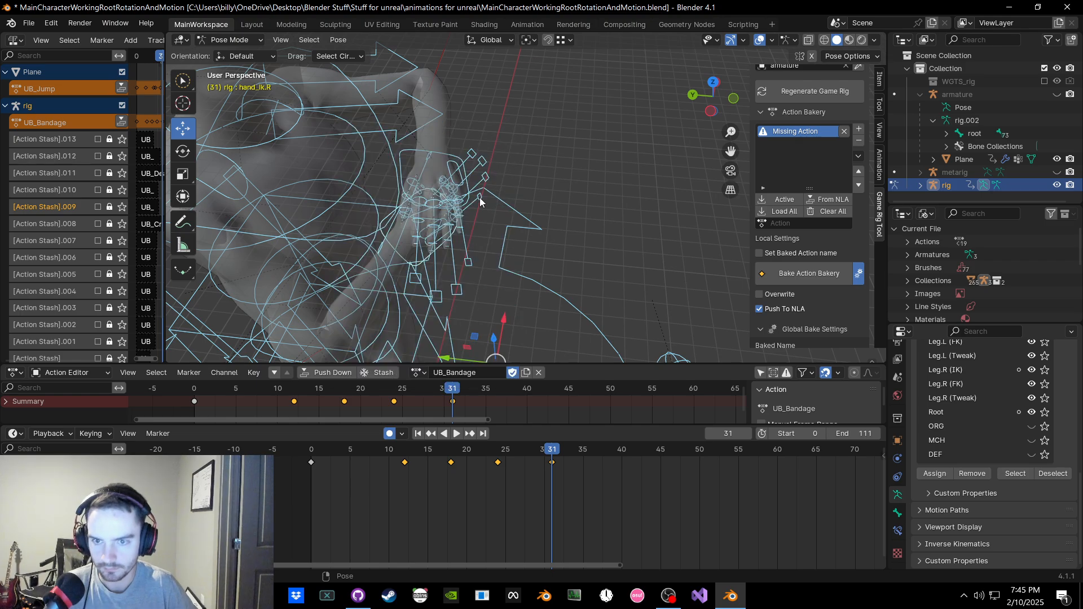
key("k")
left_click(480, 200)
key("k")
left_click(474, 212)
left_click(563, 198)
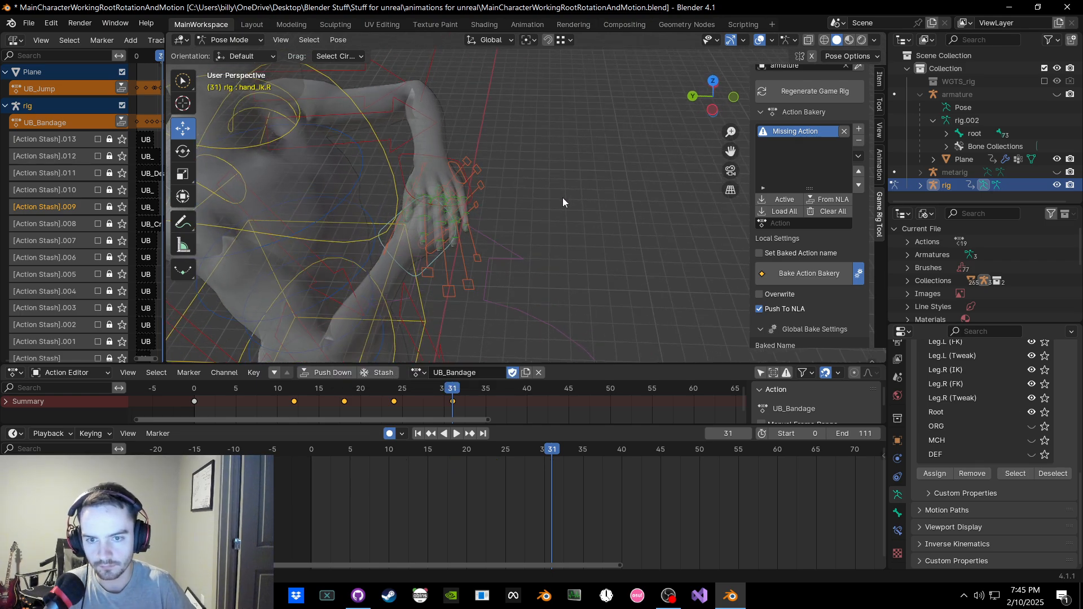
Step: Scrub and play the wrapping motion around frames 24 to 28 from several angles to examine how the left hand passes the right forearm
left_click_drag(310, 388, 406, 393)
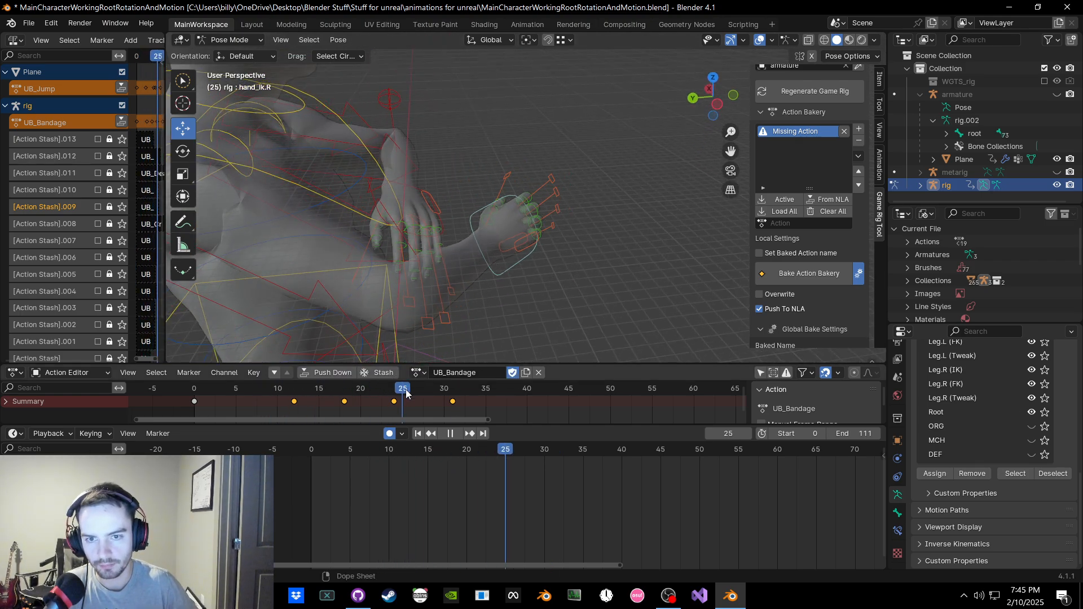
middle_click_drag(431, 293, 435, 109)
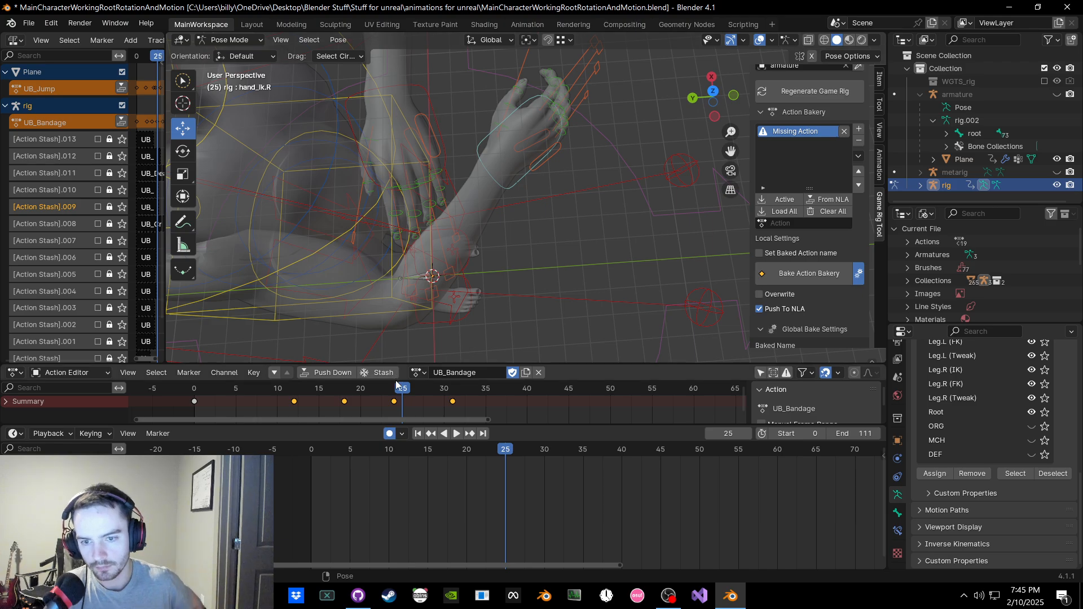
left_click_drag(396, 385, 417, 392)
mouse_move(442, 289)
middle_mouse_down()
mouse_move(465, 179)
mouse_move(455, 289)
mouse_move(493, 174)
mouse_move(486, 96)
mouse_move(492, 139)
mouse_move(450, 97)
mouse_move(466, 73)
mouse_move(439, 283)
middle_mouse_up()
left_click_drag(419, 391, 398, 393)
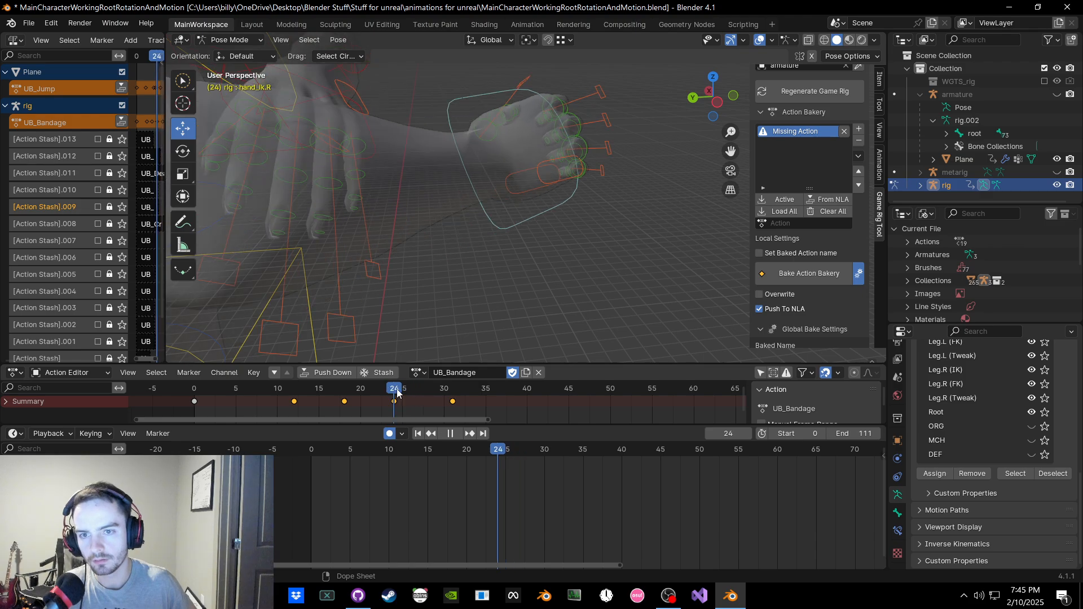
middle_click_drag(400, 309, 453, 340)
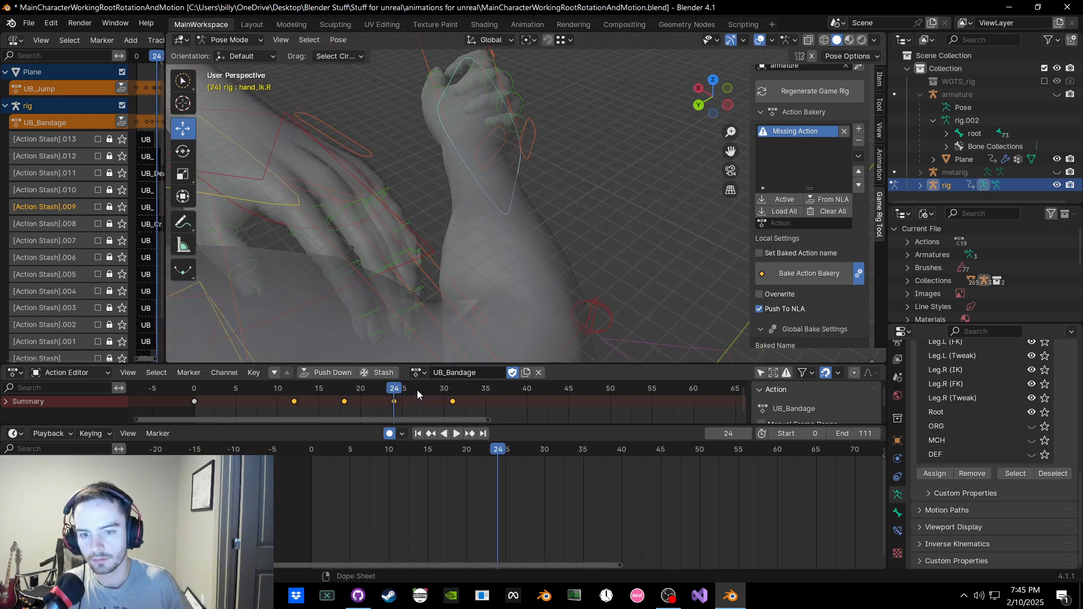
key("space")
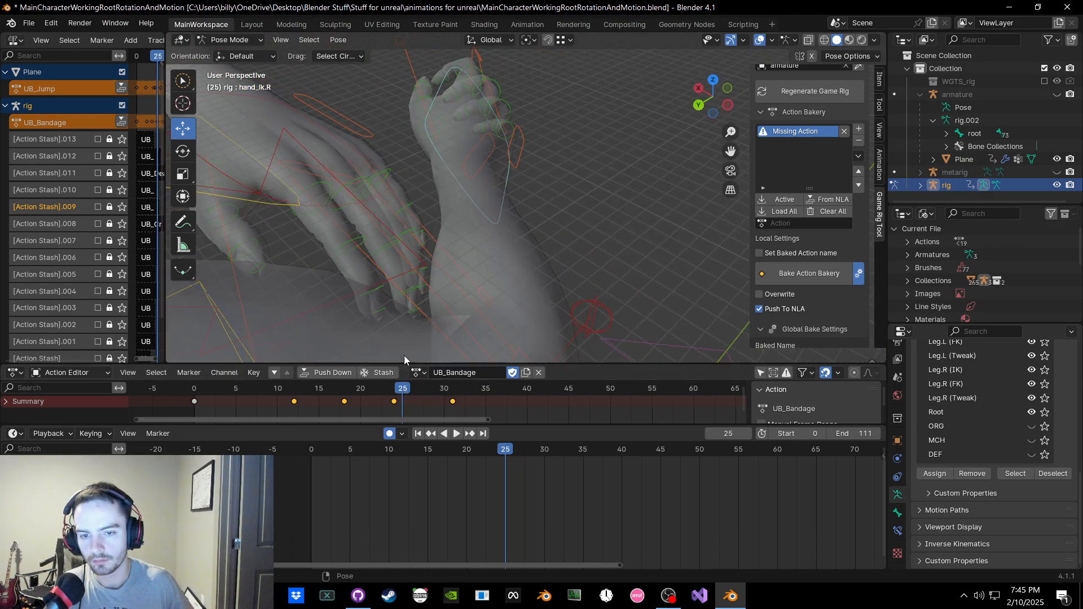
key("space")
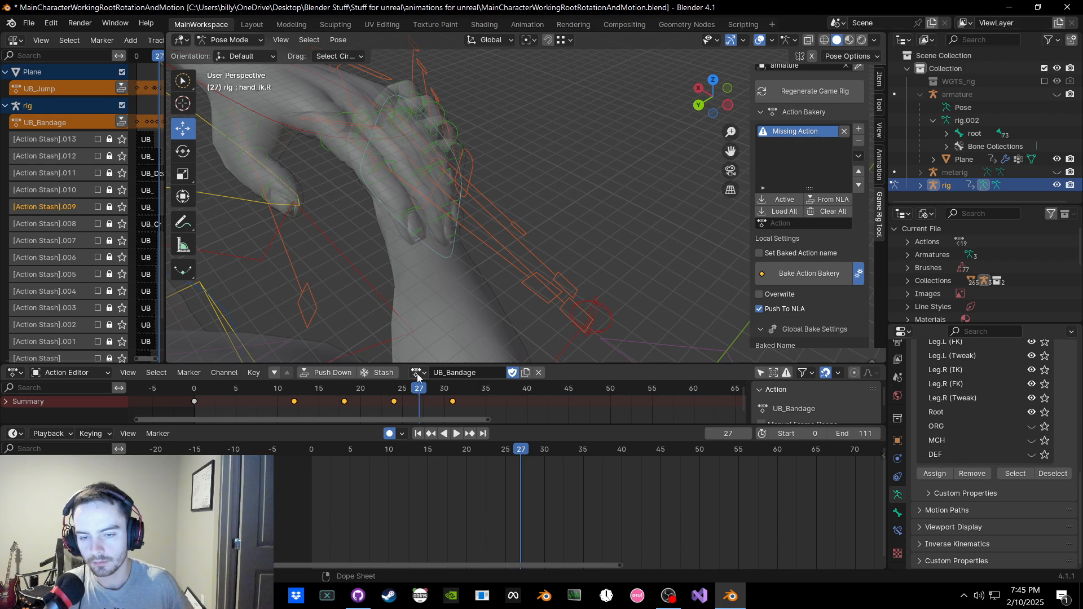
key("space")
middle_click_drag(424, 330, 468, 265)
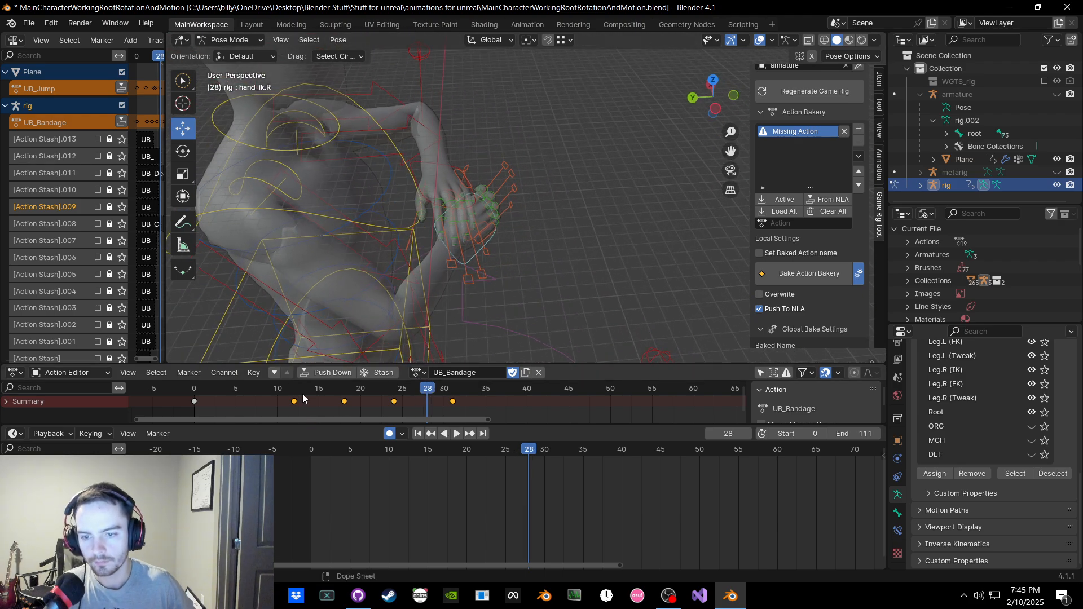
Step: Delete the keyframes at frames 18, 24 and 31, then return to the pose at frame 12
mouse_move(302, 394)
left_mouse_down()
mouse_move(291, 395)
mouse_move(452, 403)
mouse_move(285, 389)
mouse_move(293, 389)
left_mouse_up()
key("Delete")
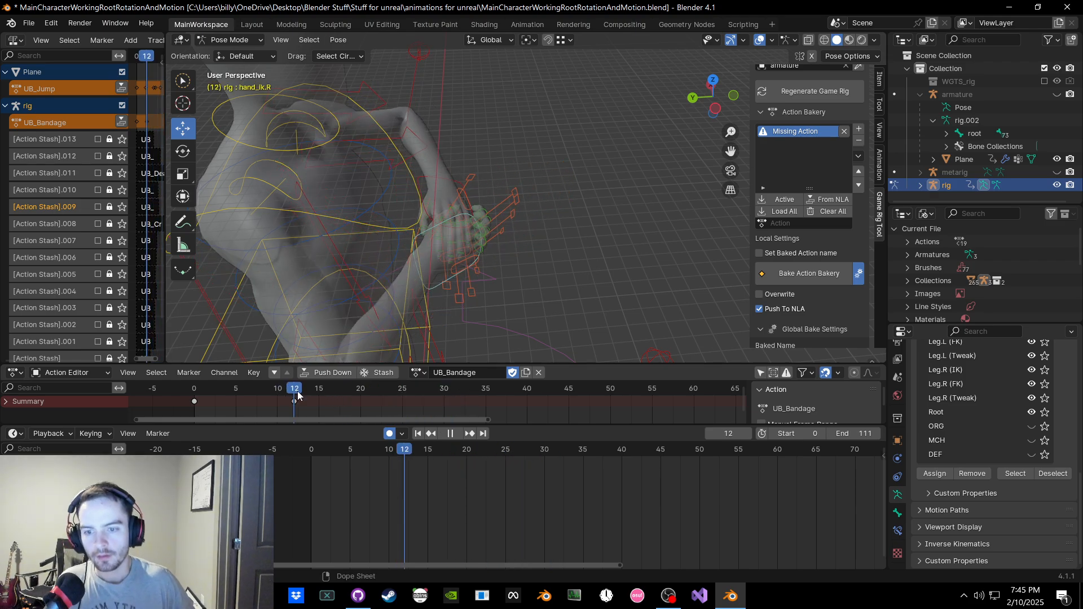
middle_click_drag(439, 242, 486, 282)
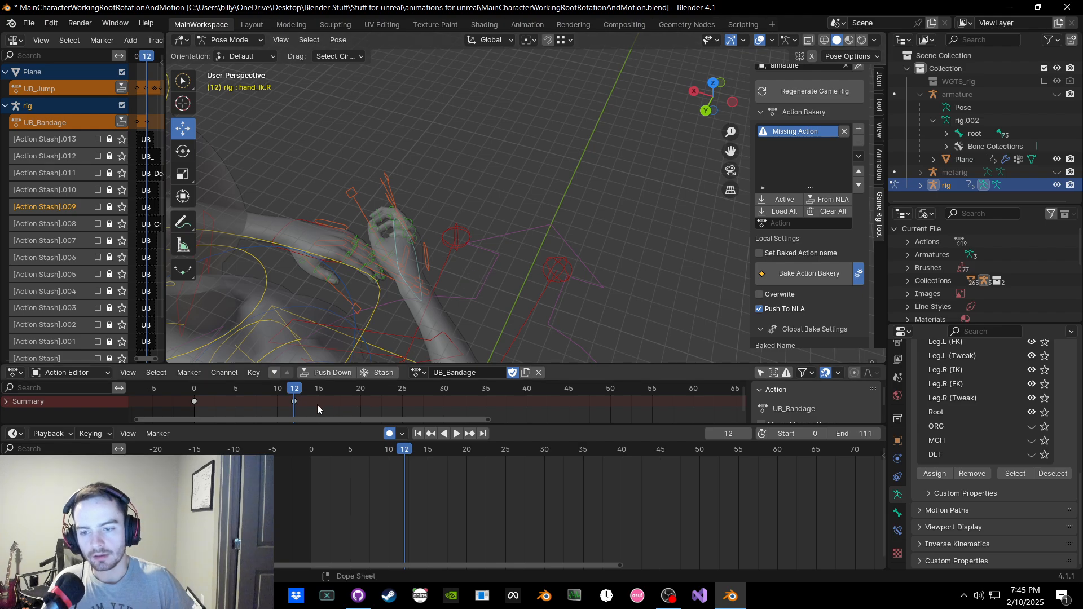
left_click(222, 389)
key("space")
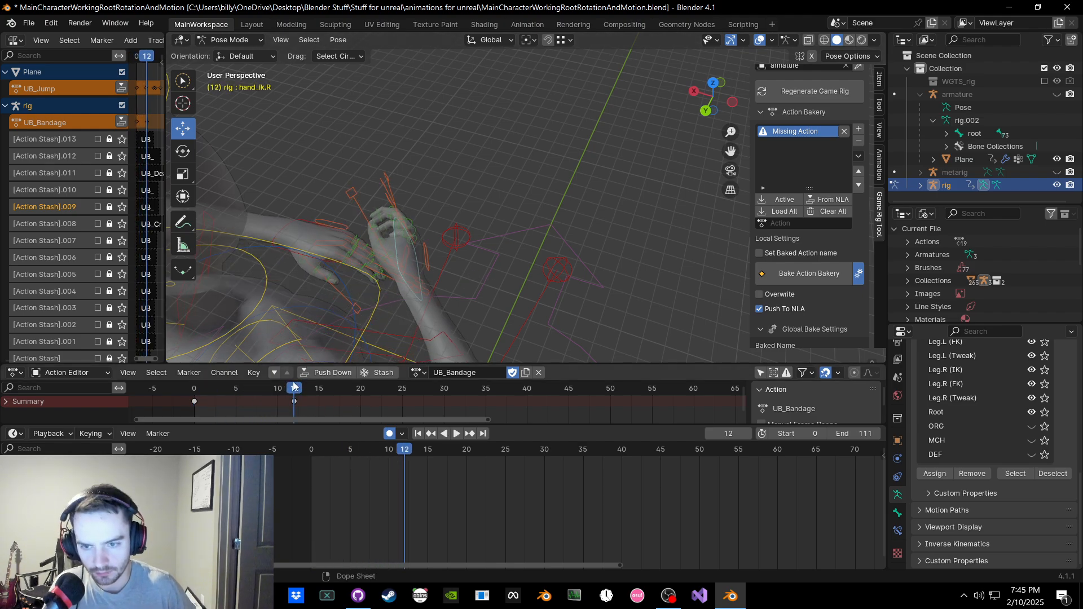
Step: Move the right-hand IK control slightly away from the left hand at frame 12
scroll(336, 325, "down", 2)
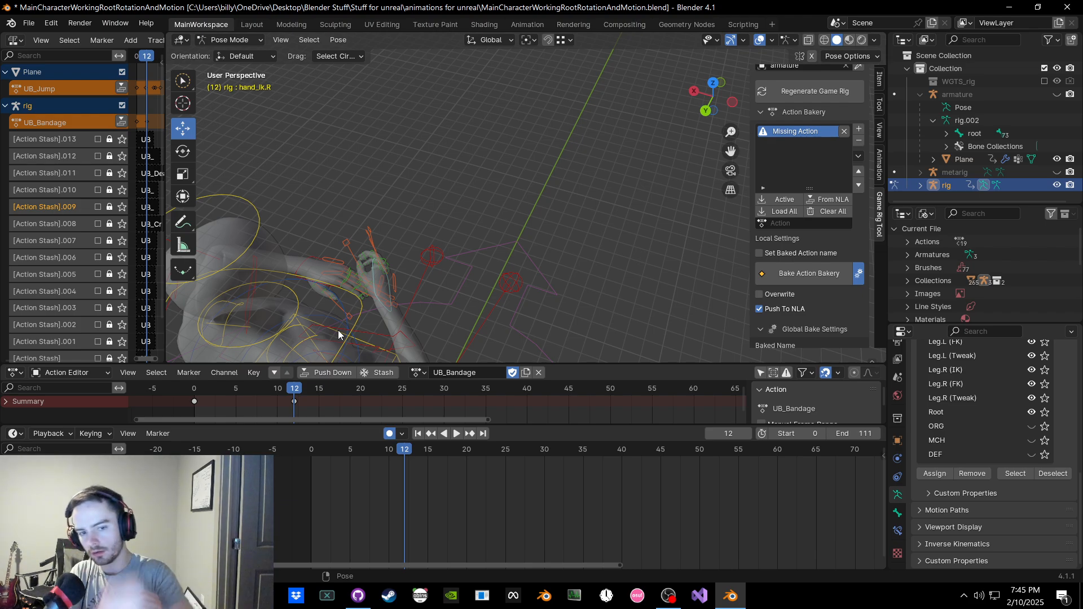
middle_click_drag(337, 329, 363, 286)
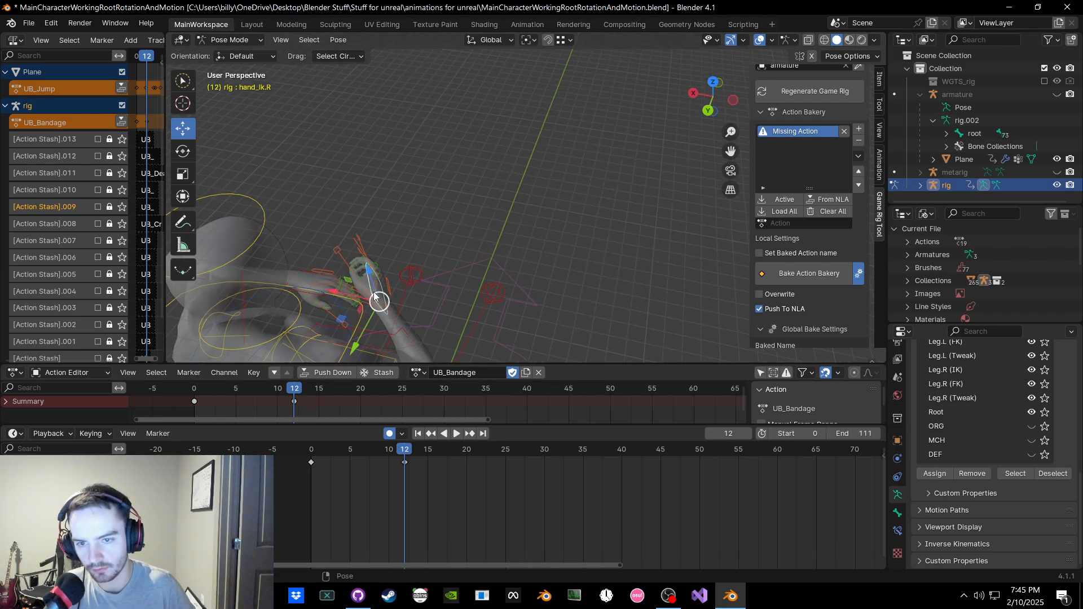
left_click_drag(374, 297, 402, 295)
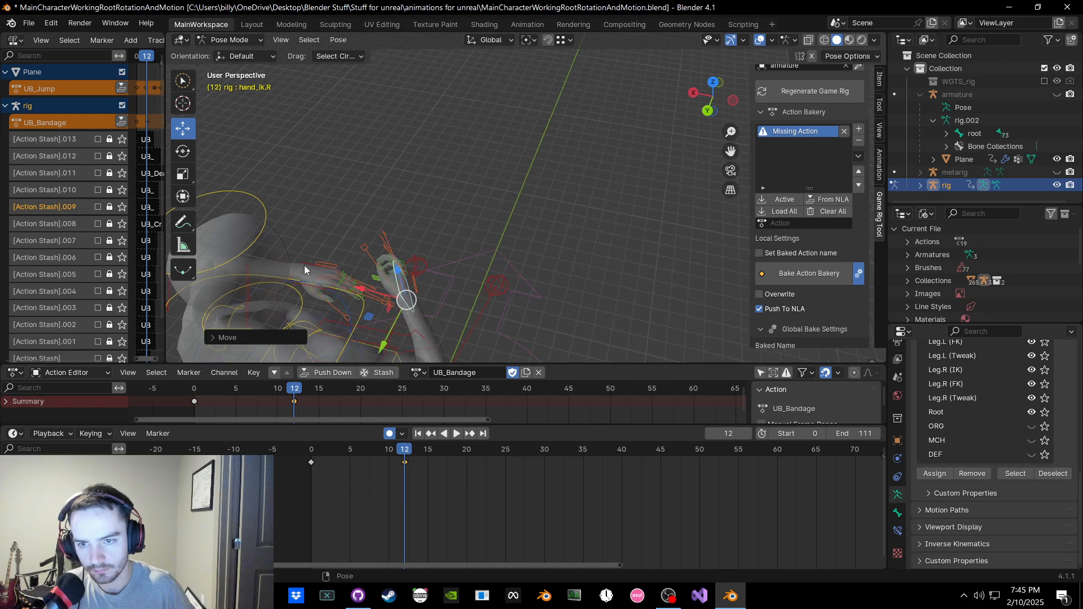
Step: Reposition the left-hand IK control above the right hand at frame 12
left_click(303, 265)
middle_click_drag(304, 266, 337, 265)
left_click_drag(337, 266, 316, 255)
middle_click_drag(316, 255, 265, 248)
middle_click_drag(482, 186, 632, 163, "shift")
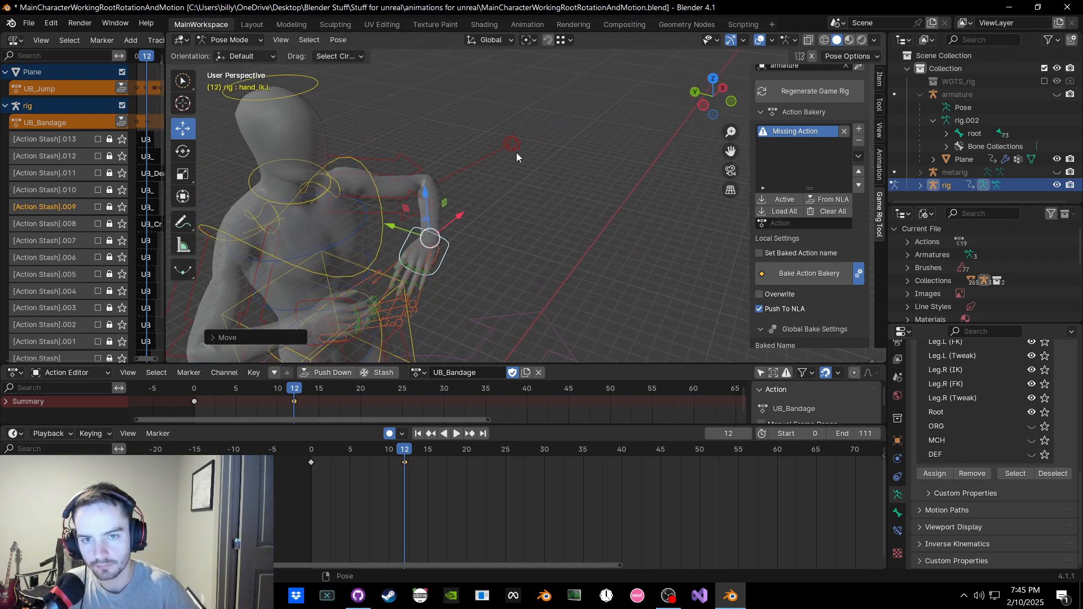
Step: Move the left upper-arm IK target closer to the left elbow at frame 12
left_click(513, 145)
middle_click_drag(513, 145, 479, 135)
key("g")
left_click(402, 185)
Step: Insert Location, Rotation & Scale keyframes for all bones at frame 12 and clear the selection
key("a")
key("k")
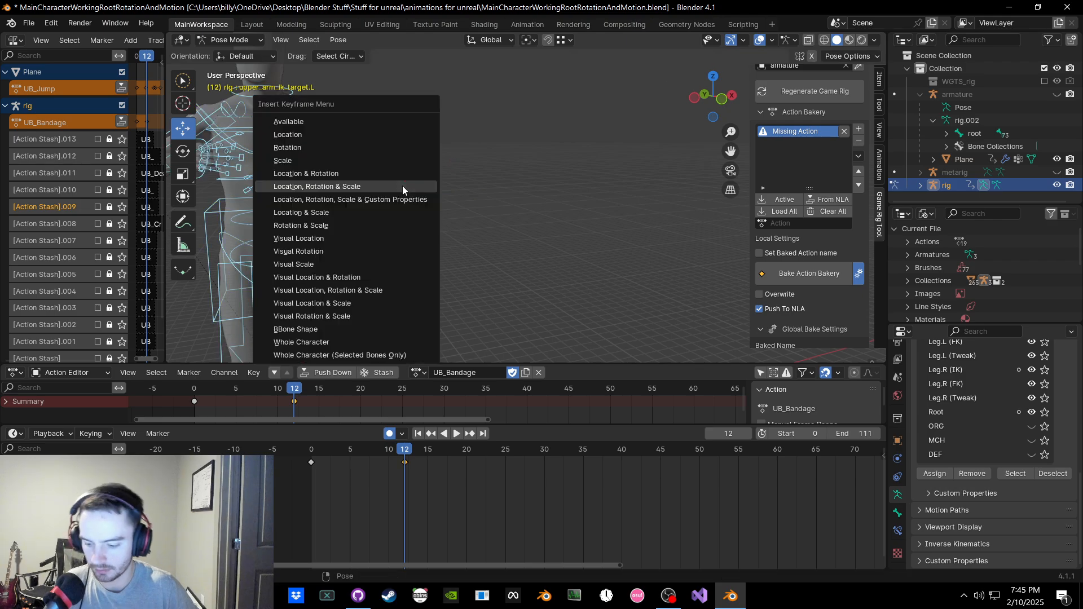
left_click(402, 185)
middle_click_drag(402, 185, 665, 274)
left_click(666, 269)
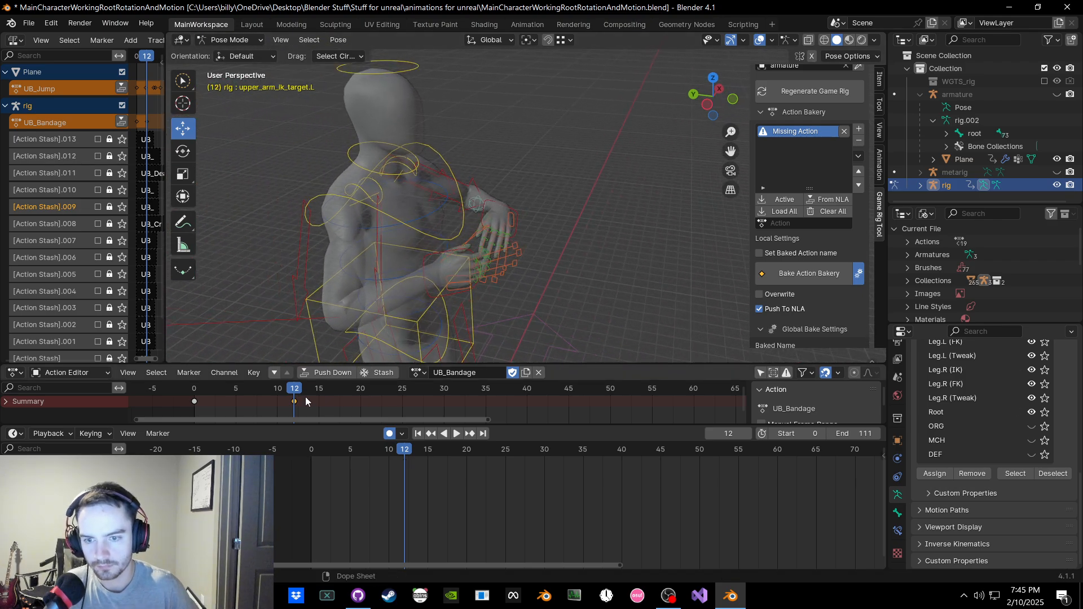
Step: Keyframe all bones with the same pose at frame 20, then shift that keyframe to frame 27
key("a")
key("k")
left_click(491, 309)
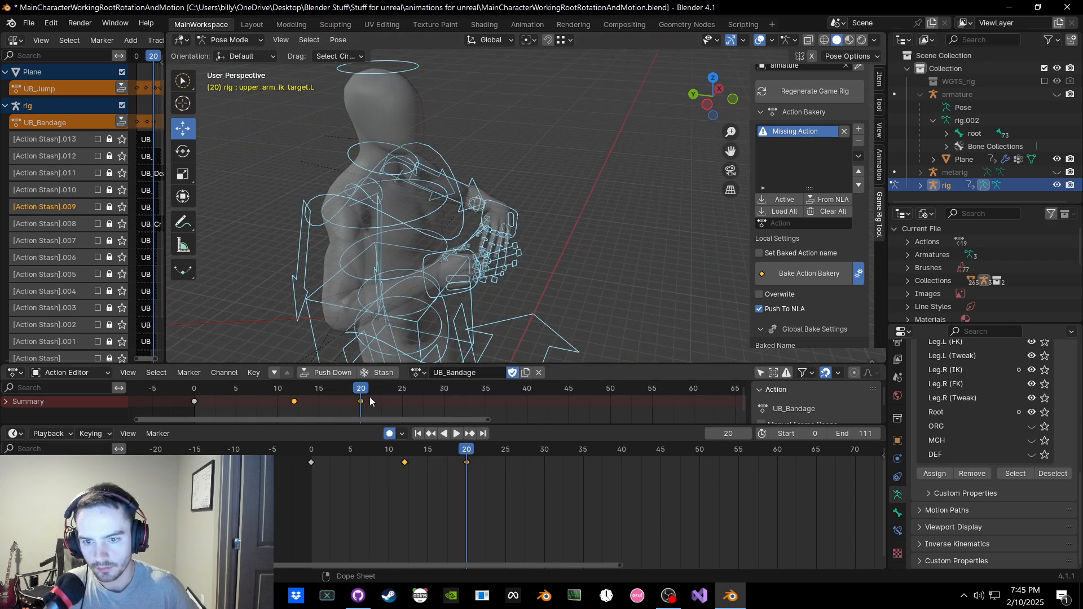
left_click_drag(360, 402, 421, 399)
middle_click_drag(497, 288, 528, 231)
left_click(538, 301)
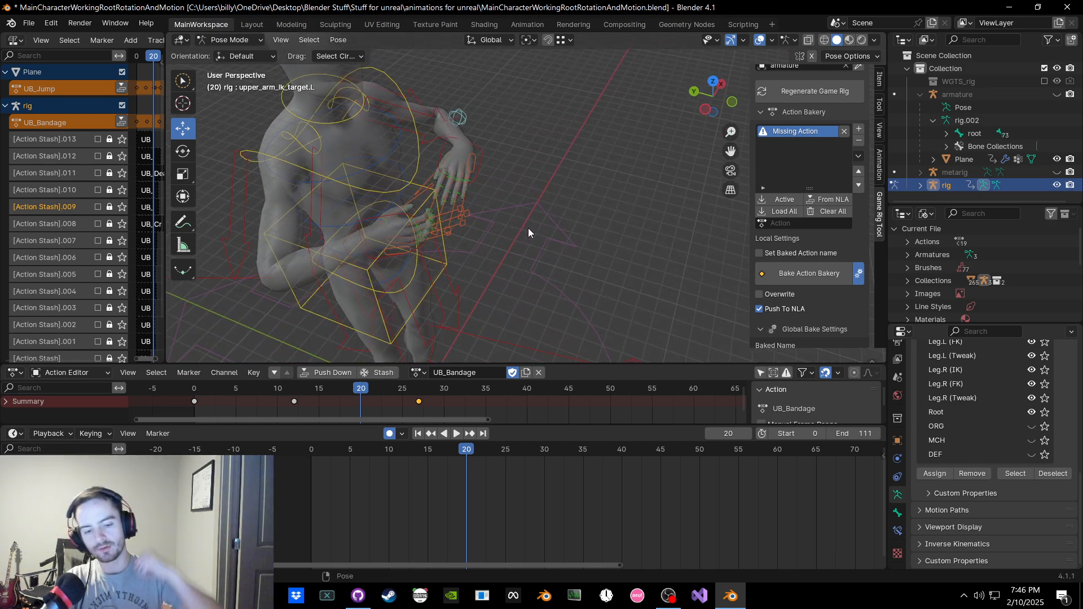
Step: Reposition the hand IK controls at frame 27, rotating the right hand and raising it away from the left hand
middle_click_drag(515, 208, 486, 215)
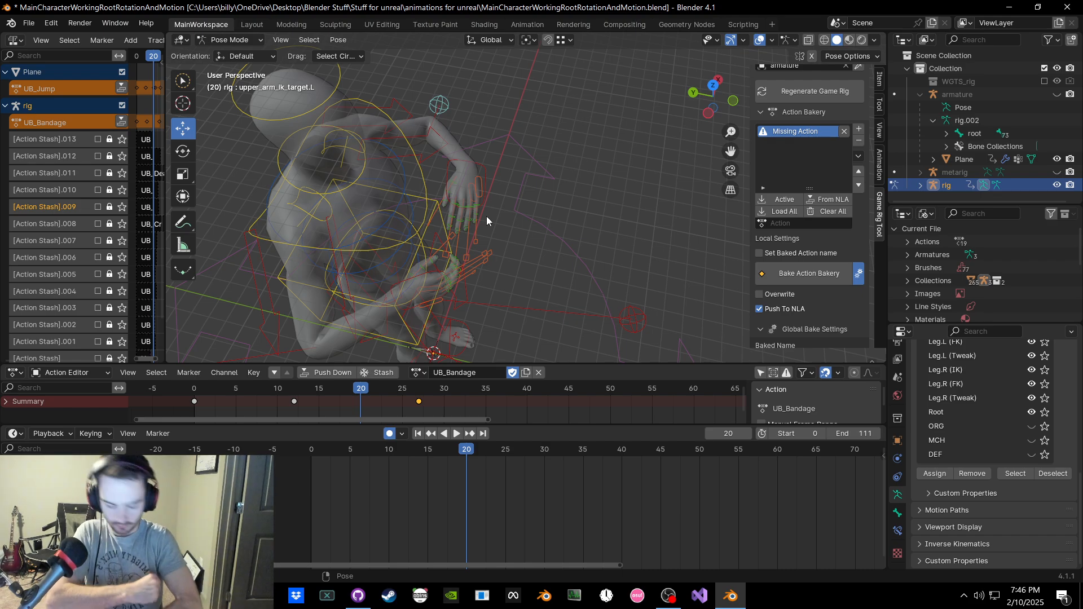
middle_click_drag(486, 216, 529, 192)
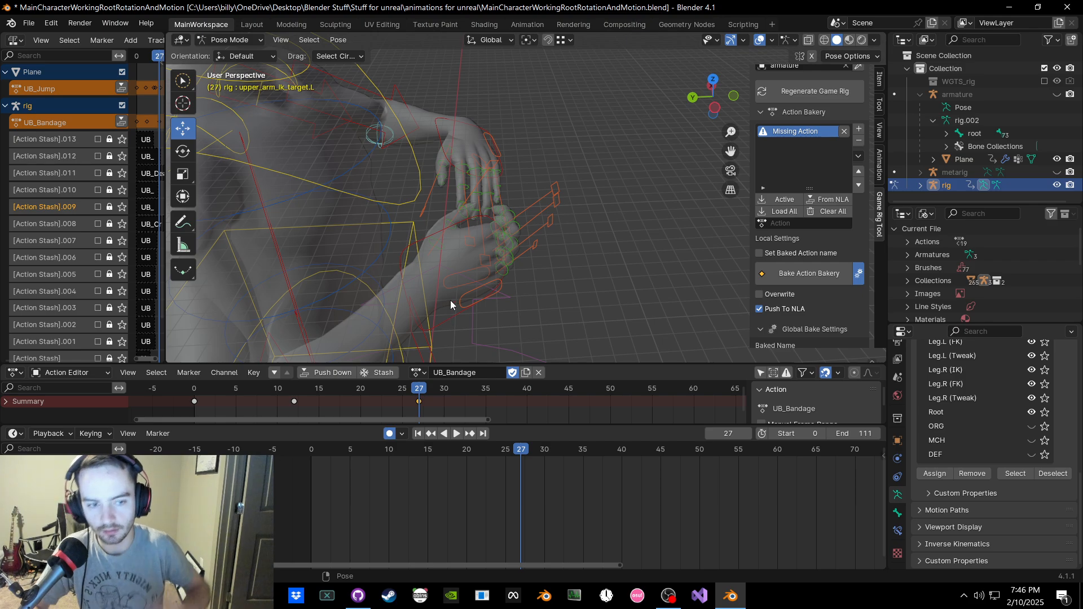
middle_click_drag(450, 300, 601, 212)
left_click(439, 136)
key("g")
left_click(419, 178)
key("KP_Decimal")
key("g")
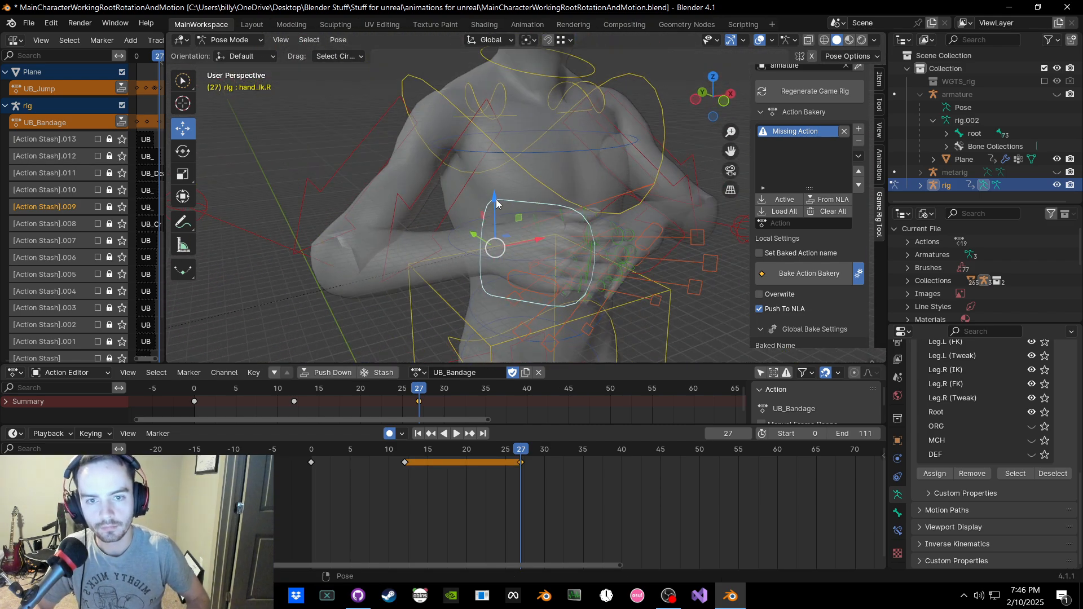
left_click(744, 216)
middle_click_drag(744, 216, 623, 218)
key("r")
left_click(584, 169)
key("g")
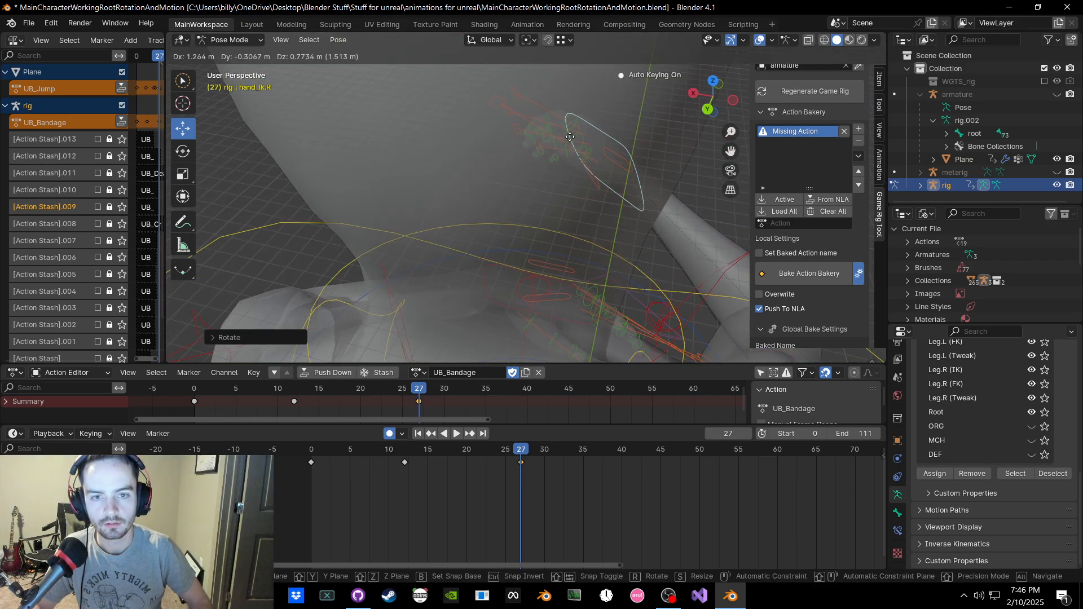
left_click(576, 142)
Step: Curl the right hand's four fingers by scaling their master controls at frame 27, and adjust the right-hand IK control's position
middle_click_drag(519, 98, 618, 369)
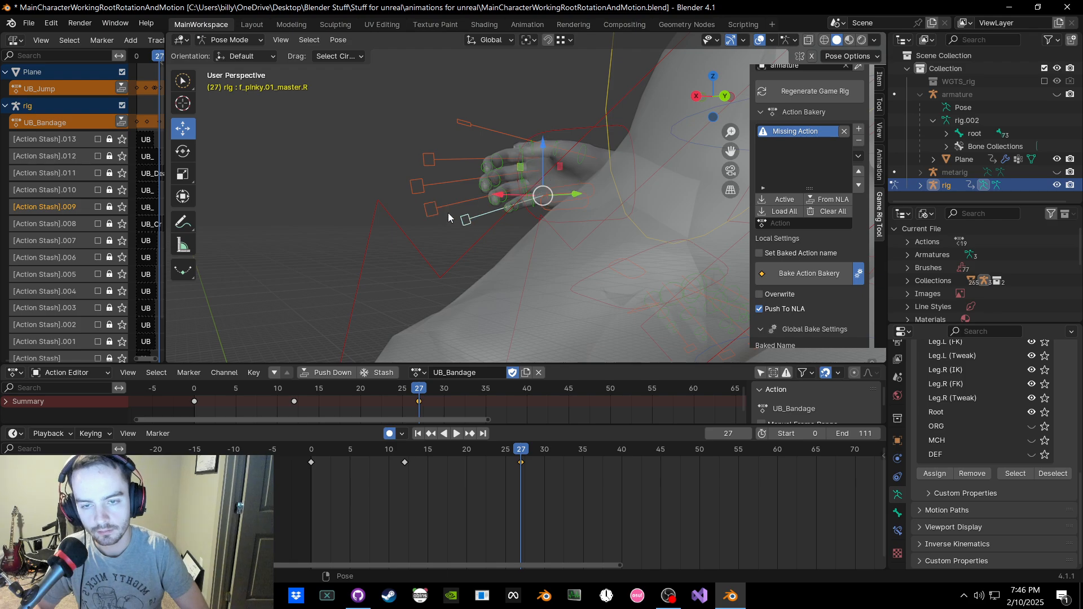
key("s")
left_click(502, 185)
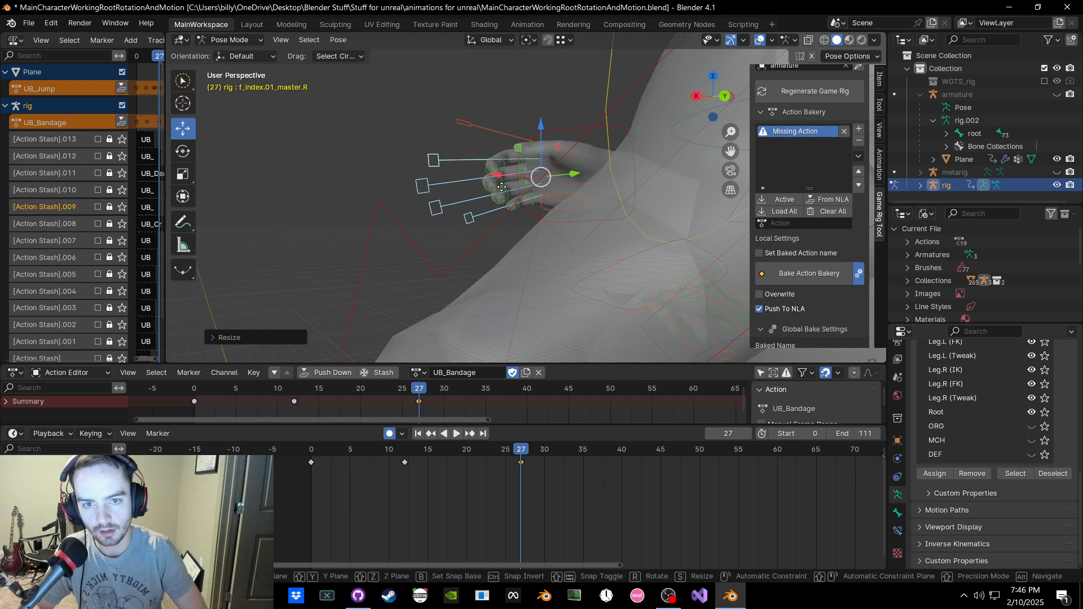
middle_click_drag(462, 191, 446, 155)
key("g")
left_click(476, 179)
Step: Insert Location, Rotation & Scale keyframes for all bones at frame 27
key("a")
key("i")
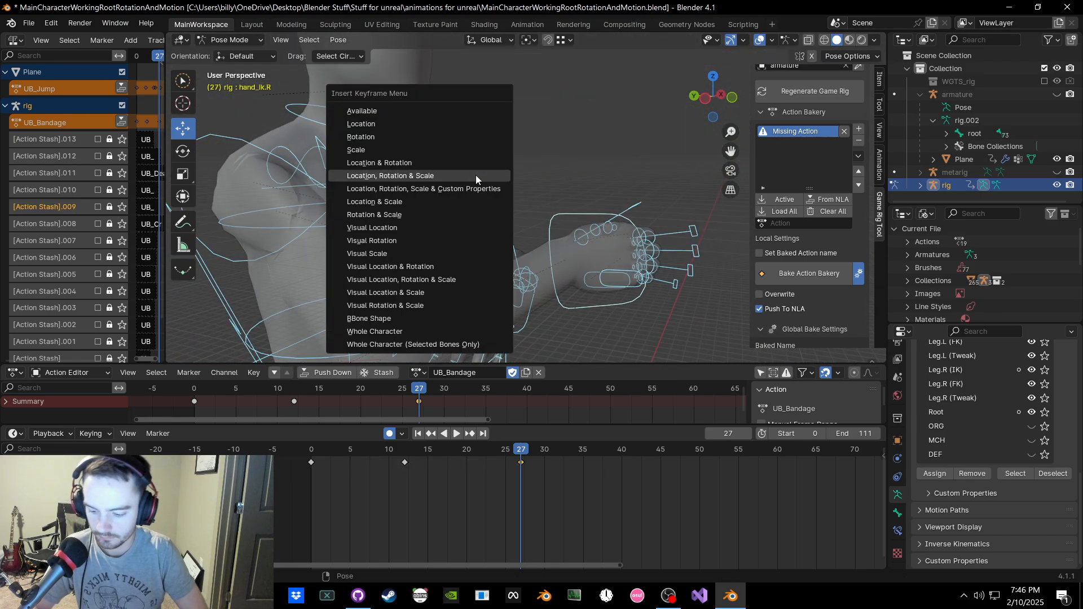
left_click(476, 178)
middle_click_drag(519, 174, 502, 270)
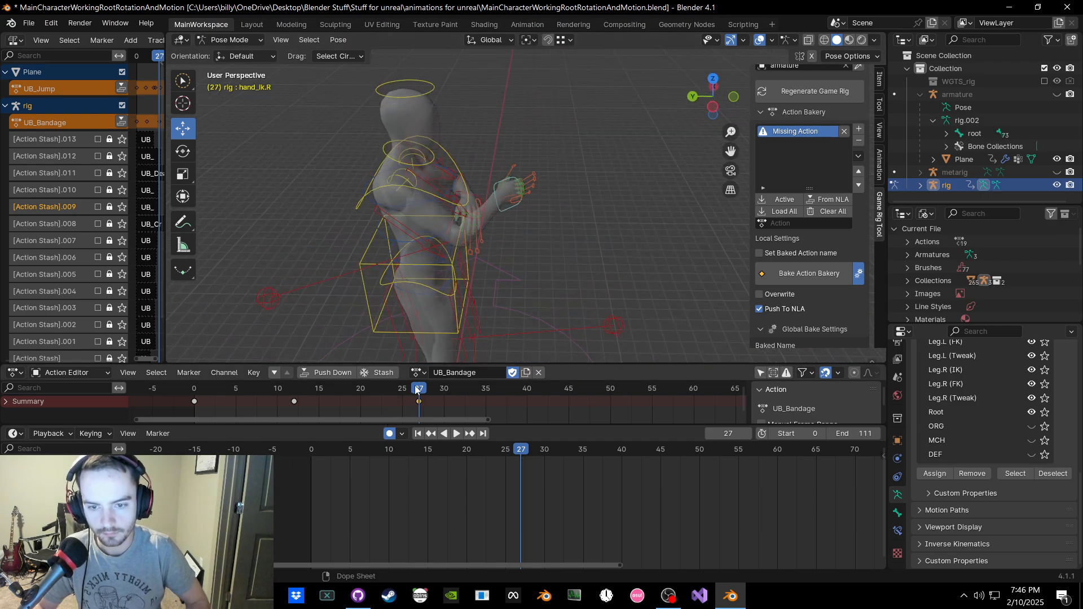
Step: Keyframe the same pose at frame 32, then shift the keyframes at 27 and 32 to frames 17 and 22
left_click_drag(417, 389, 513, 398)
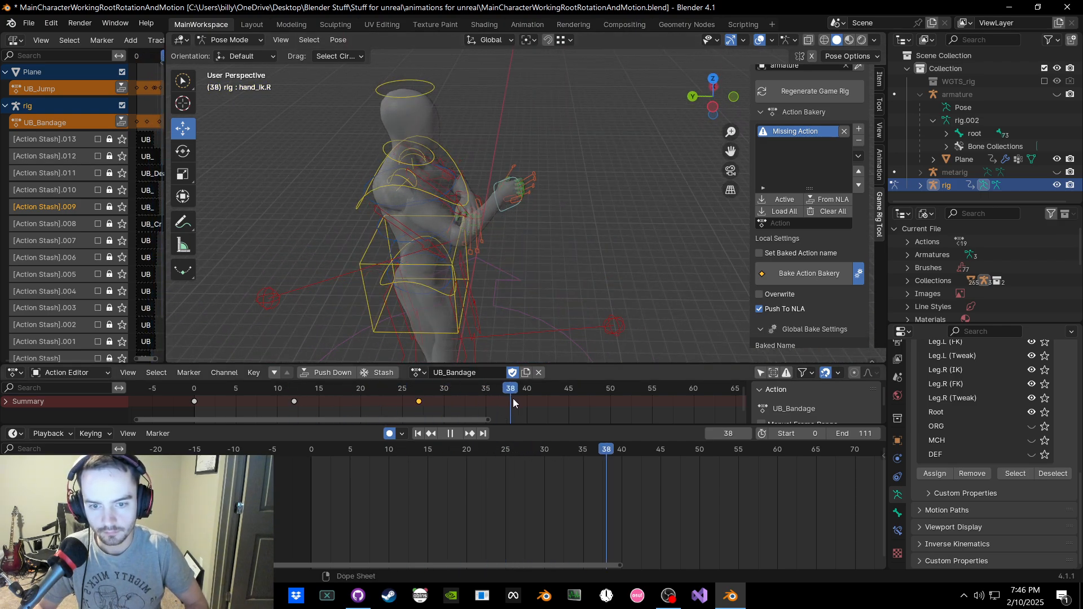
key("i")
left_click(485, 332)
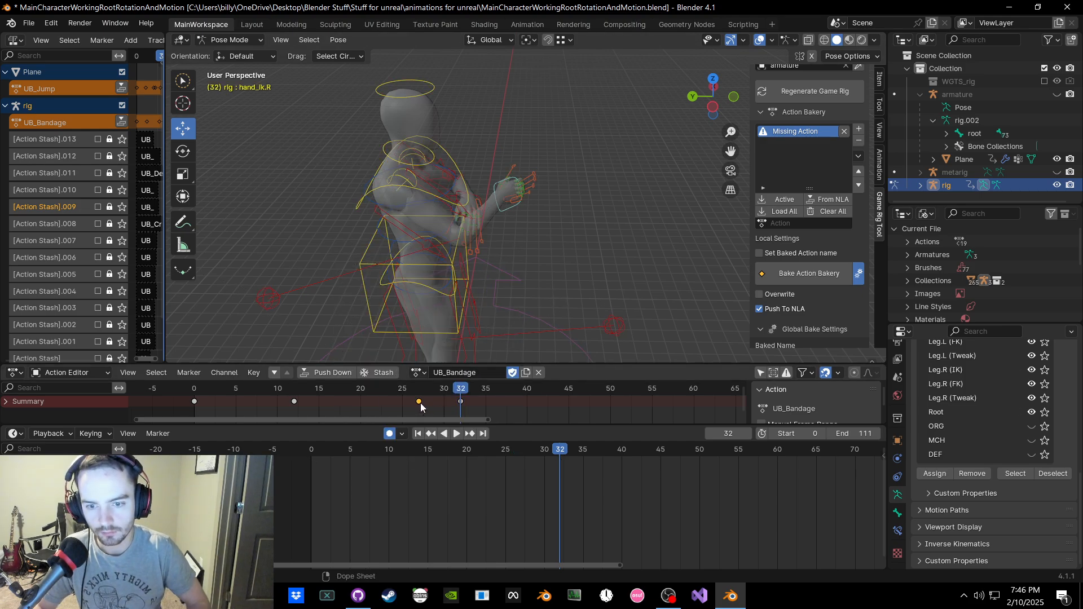
left_click_drag(420, 403, 338, 406)
left_click_drag(461, 403, 358, 388)
Step: Rotate and reposition the left-hand IK control at frame 22
middle_click_drag(458, 333, 437, 207)
middle_click_drag(458, 249, 586, 234)
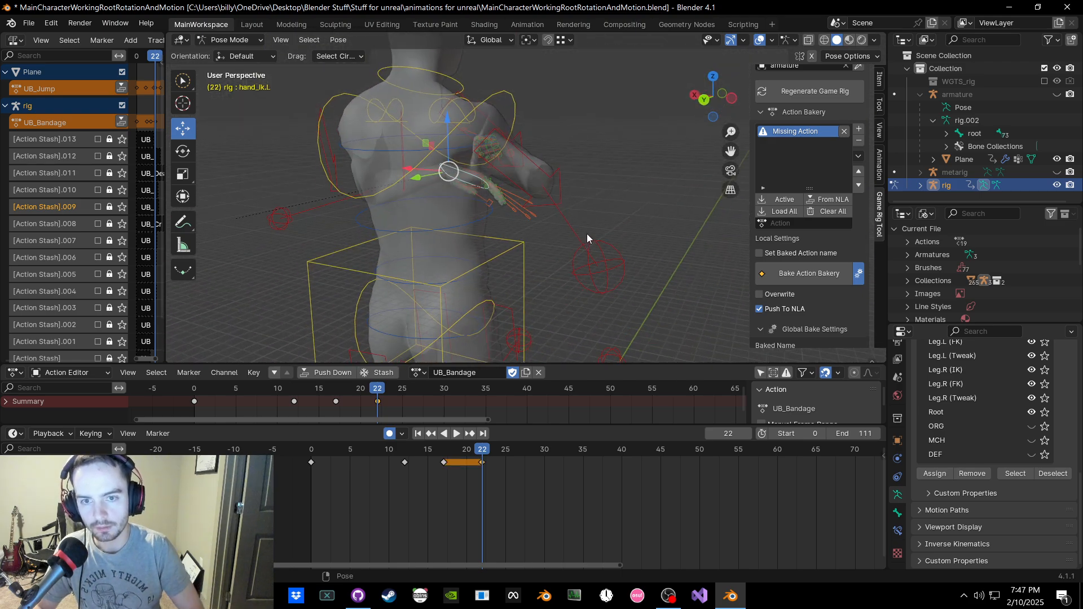
key("r")
left_click(486, 179)
middle_click_drag(486, 179, 465, 207)
key("g")
left_click(485, 163)
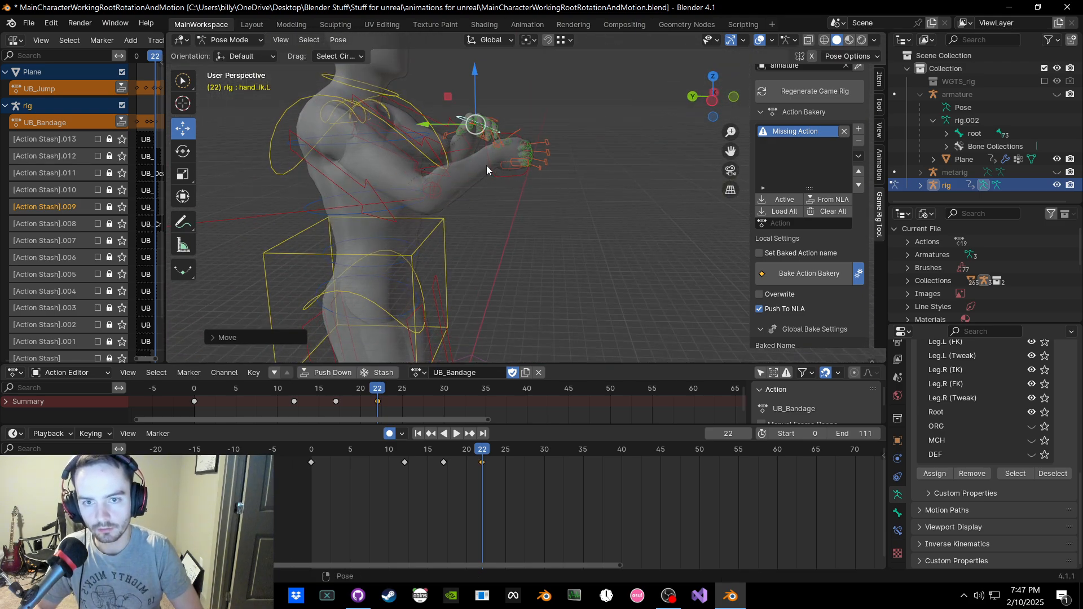
Step: Lower the right-hand IK control beneath the left hand at frame 22
left_click(488, 165)
middle_click_drag(495, 172, 518, 204)
key("g")
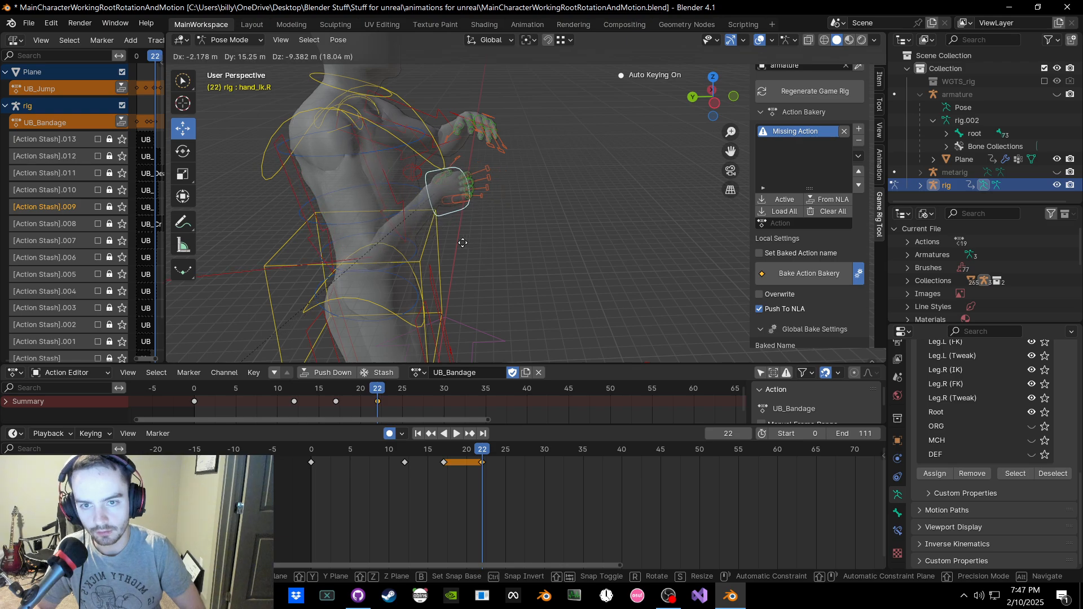
left_click(479, 248)
middle_click_drag(479, 248, 536, 259)
Step: Rotate the right-hand IK control at frame 22 and keyframe all bones
key("r")
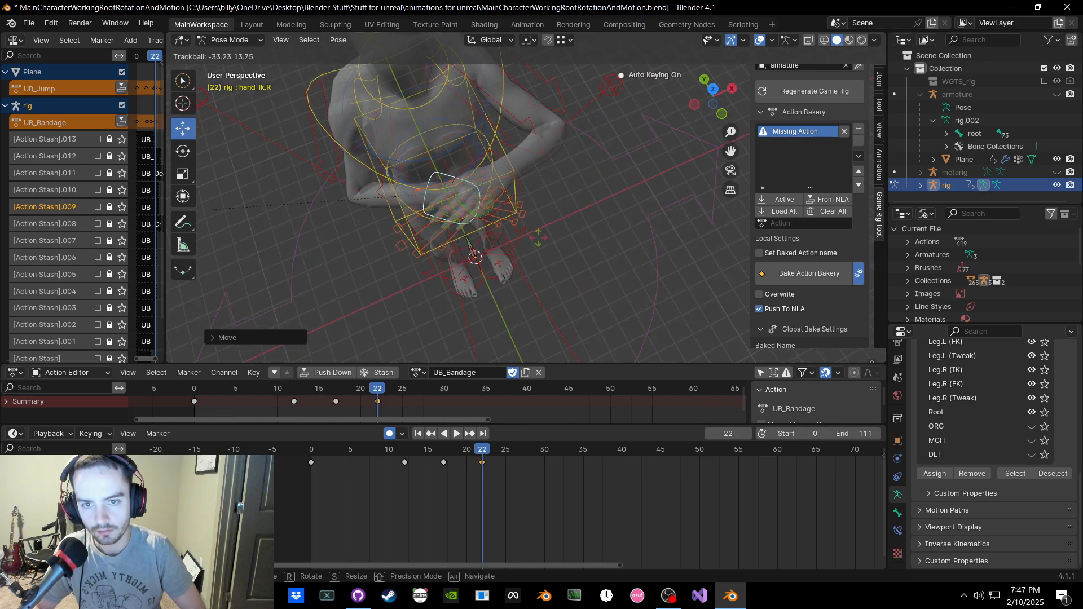
key("r")
left_click(540, 253)
key("r")
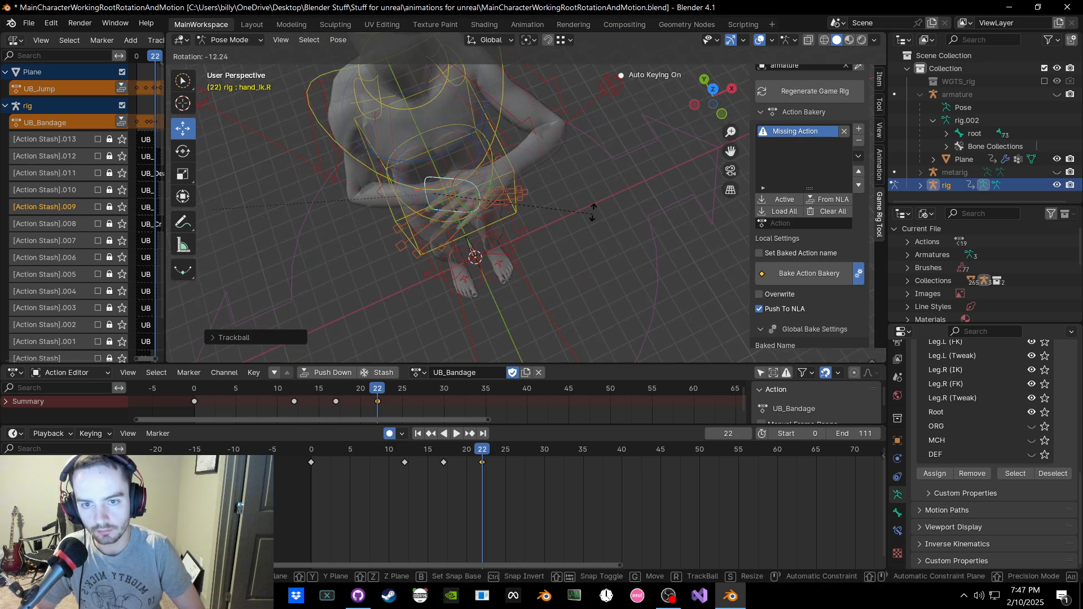
left_click(585, 206)
key("a")
key("k")
middle_click_drag(632, 225, 420, 76)
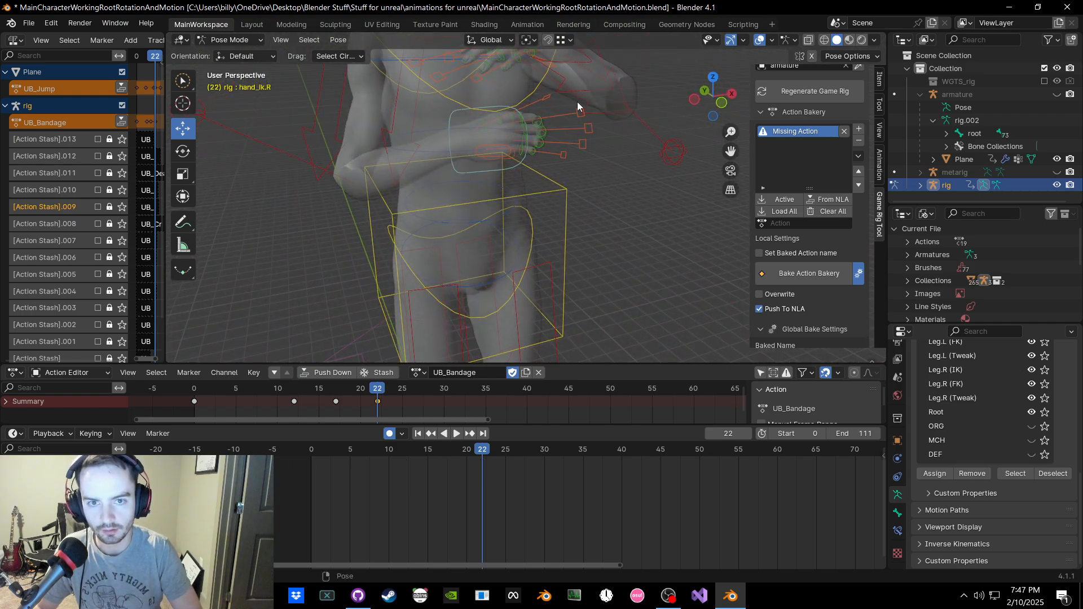
Step: Scale the right hand's four finger master controls down slightly at frame 22 and keyframe all bones
left_click(581, 112)
left_click(589, 129, "shift")
left_click(582, 144, "shift")
left_click(564, 154, "shift")
key("s")
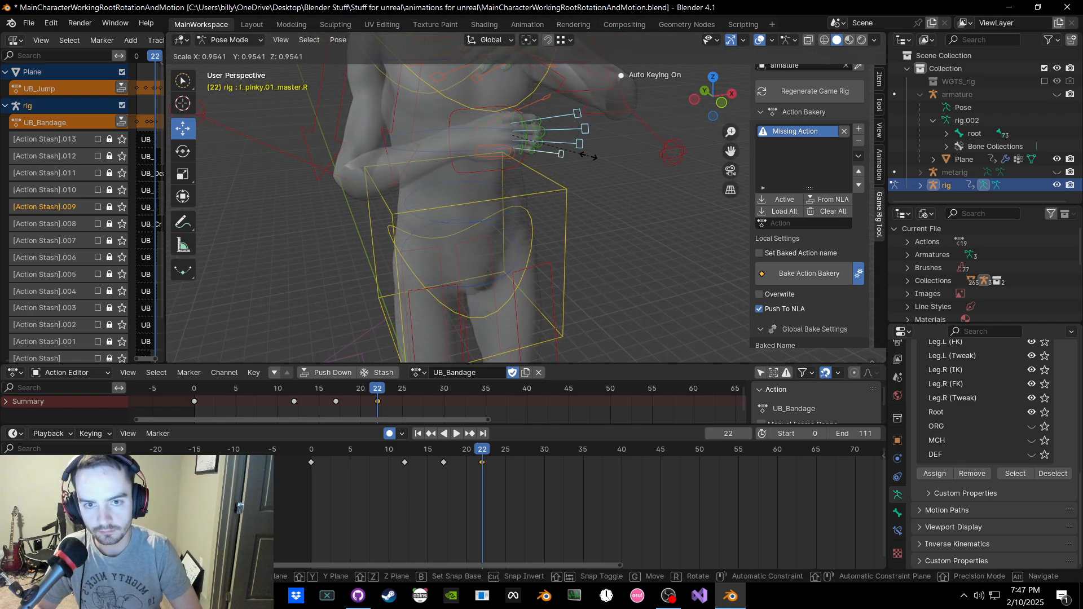
left_click(587, 156)
key("a")
key("k")
left_click(592, 157)
left_click(604, 161)
Step: Refine the hand pose at frame 22 by scaling another control, then keyframe all bones again
middle_click_drag(604, 161, 536, 253)
left_click(597, 54)
key("s")
left_click(594, 120)
key("a")
key("k")
left_click(594, 120)
left_click(661, 199)
scroll(612, 229, "up", 4)
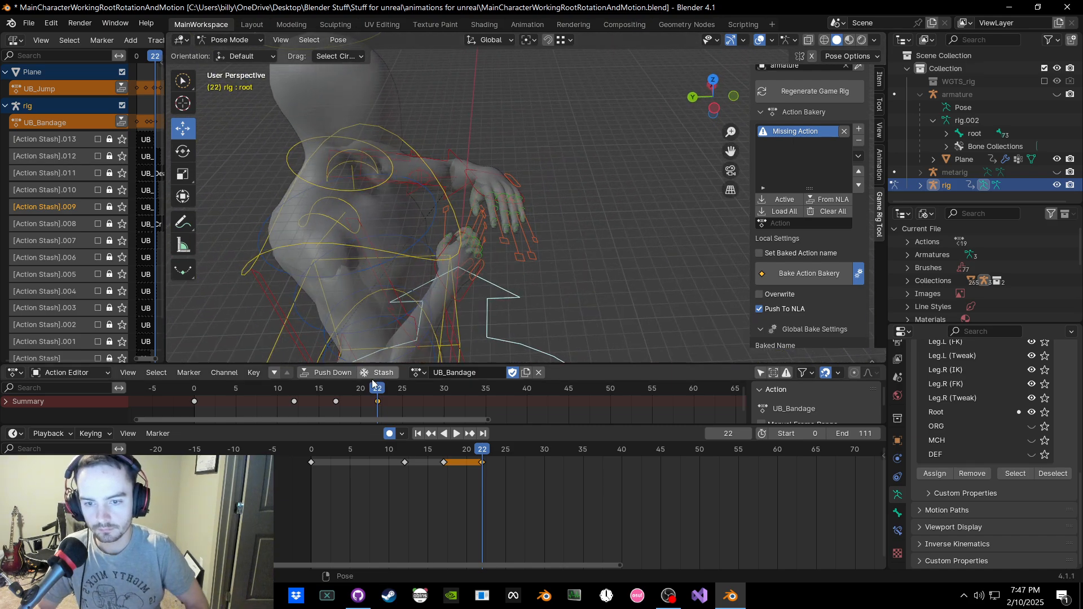
Step: Keyframe all bones with the frame 22 pose at frame 27
left_click_drag(376, 386, 421, 386)
key("a")
key("i")
left_click(463, 324)
left_click(521, 293)
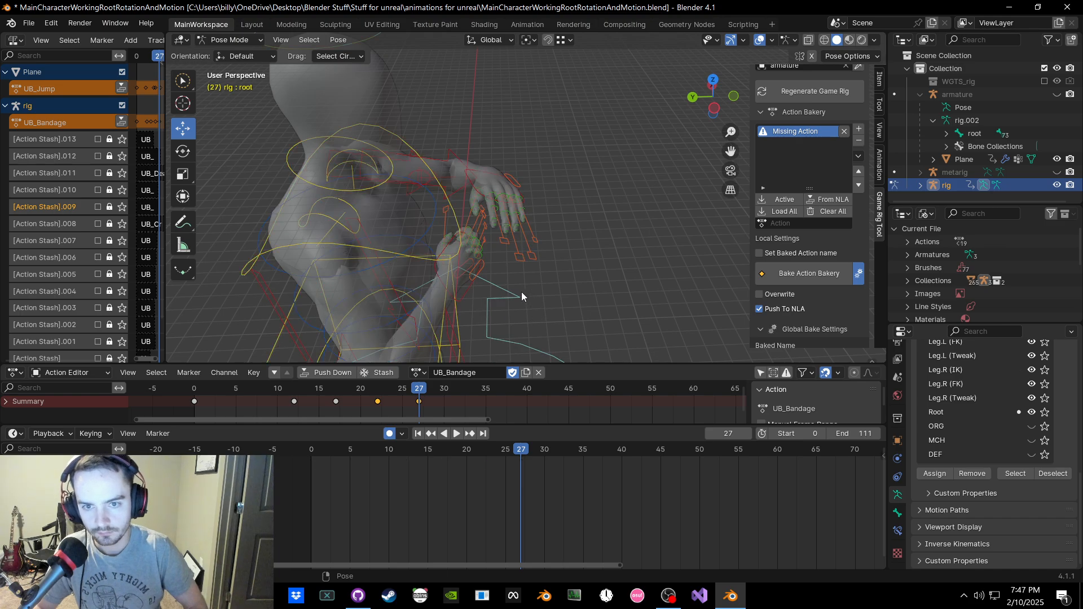
Step: Lower the left-hand IK control and raise the right-hand IK control above it at frame 27
middle_click_drag(521, 292, 496, 234)
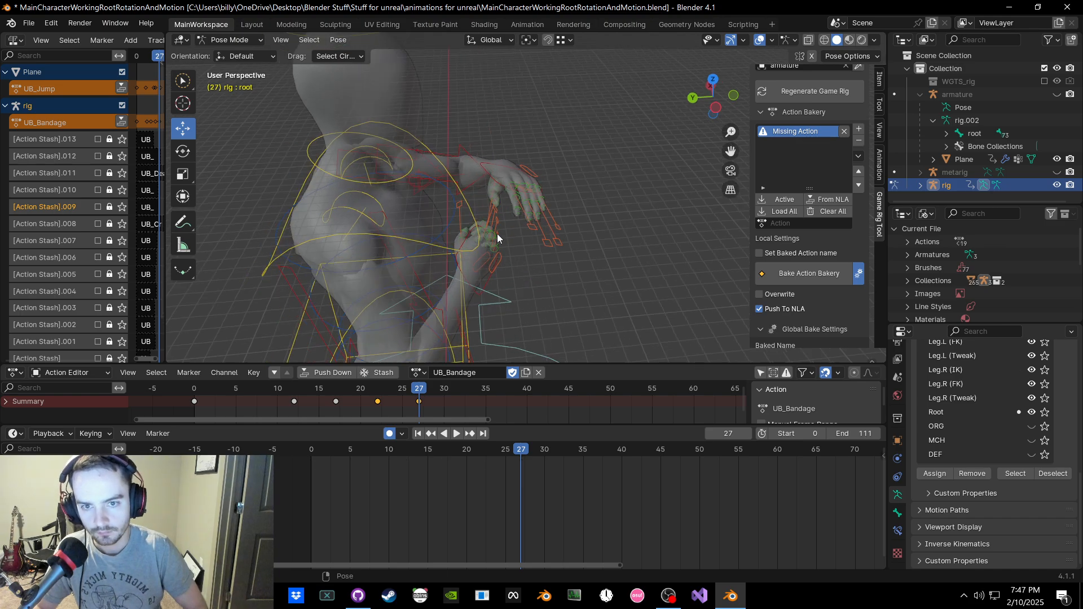
middle_click_drag(485, 182, 522, 179)
left_click(483, 173)
key("g")
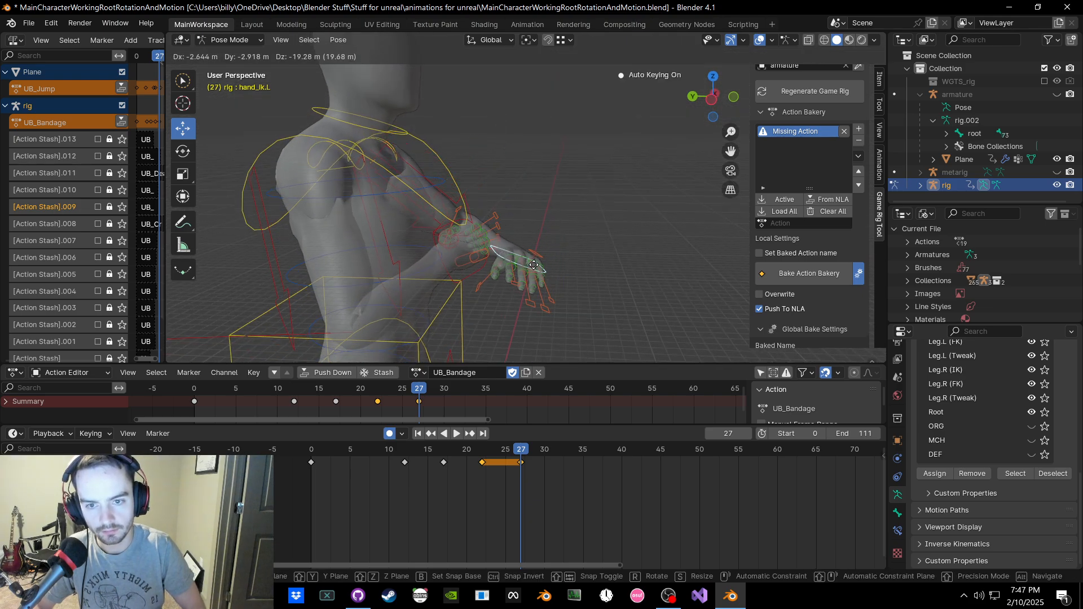
left_click(530, 266)
left_click(468, 266)
key("g")
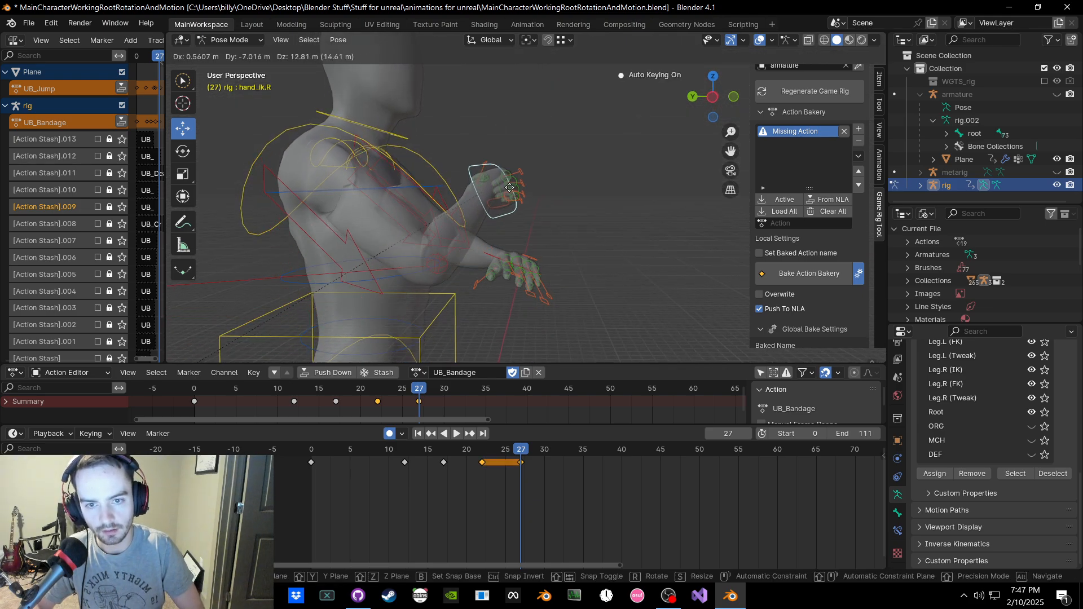
left_click(546, 171)
Step: Keyframe all bones at frame 27 with the right hand raised above the left
key("a")
key("k")
left_click(535, 248)
middle_click_drag(586, 249, 514, 206)
left_click(598, 270)
left_click(487, 221)
key("a")
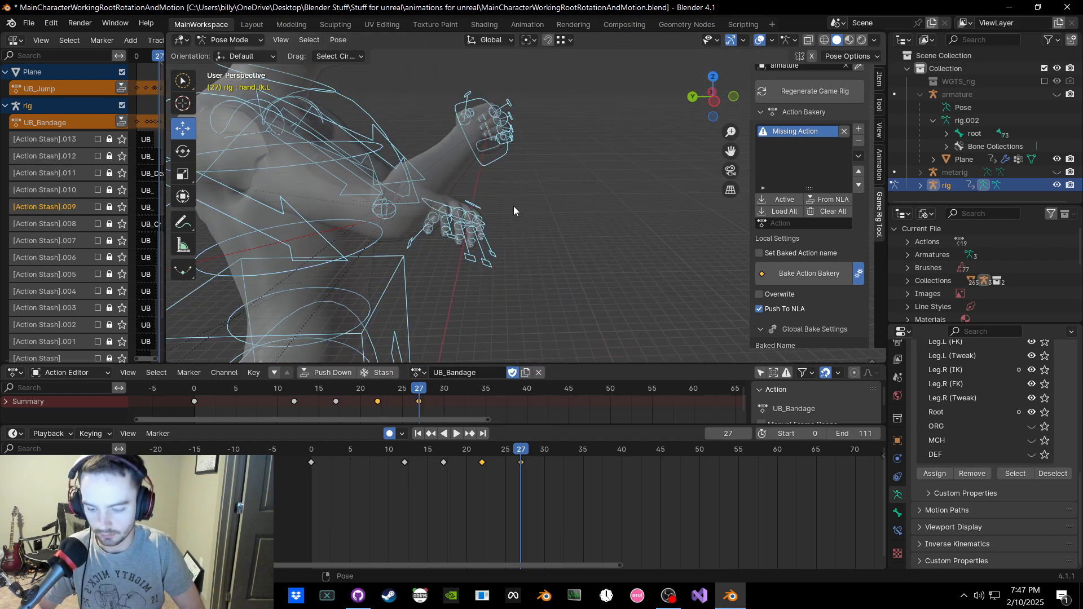
key("k")
left_click(513, 207)
Step: Play back and scrub the animation up to frame 27 to check the wrapping motion from another angle
key("shift+Left")
key("space")
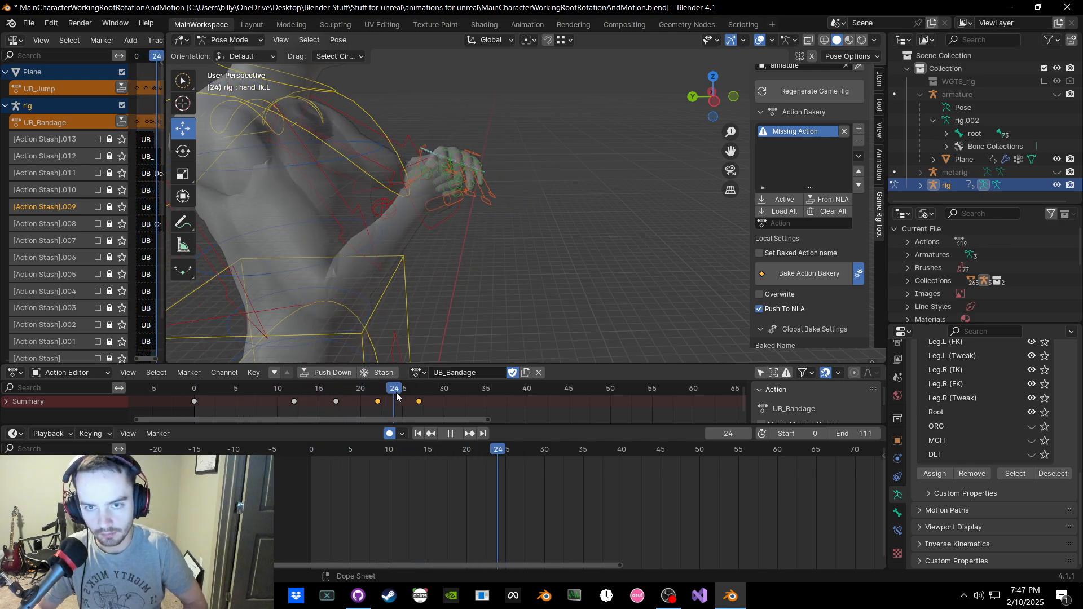
left_click_drag(418, 398, 298, 405)
middle_click_drag(406, 324, 458, 42)
key("space")
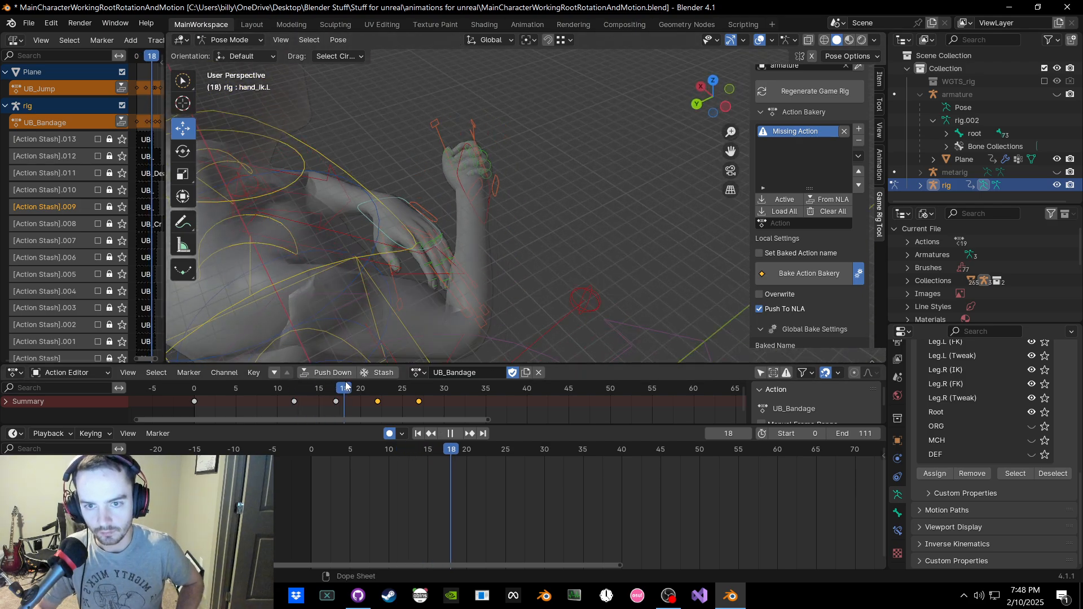
key("space")
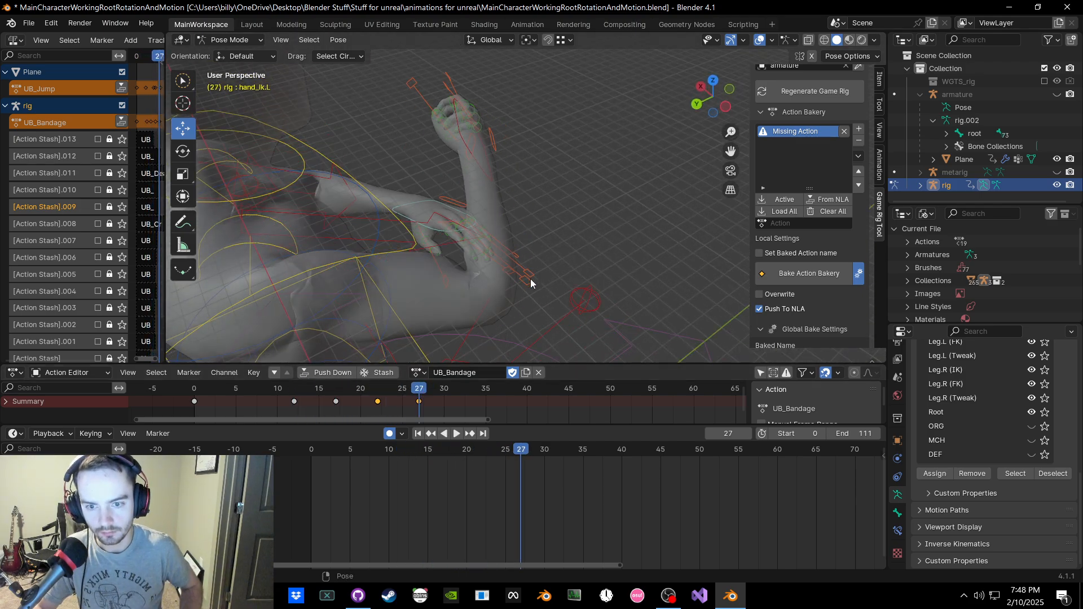
Step: Insert Location, Rotation & Scale keyframes for all bones at frame 34 with the same pose
left_click_drag(421, 392, 477, 389)
key("k")
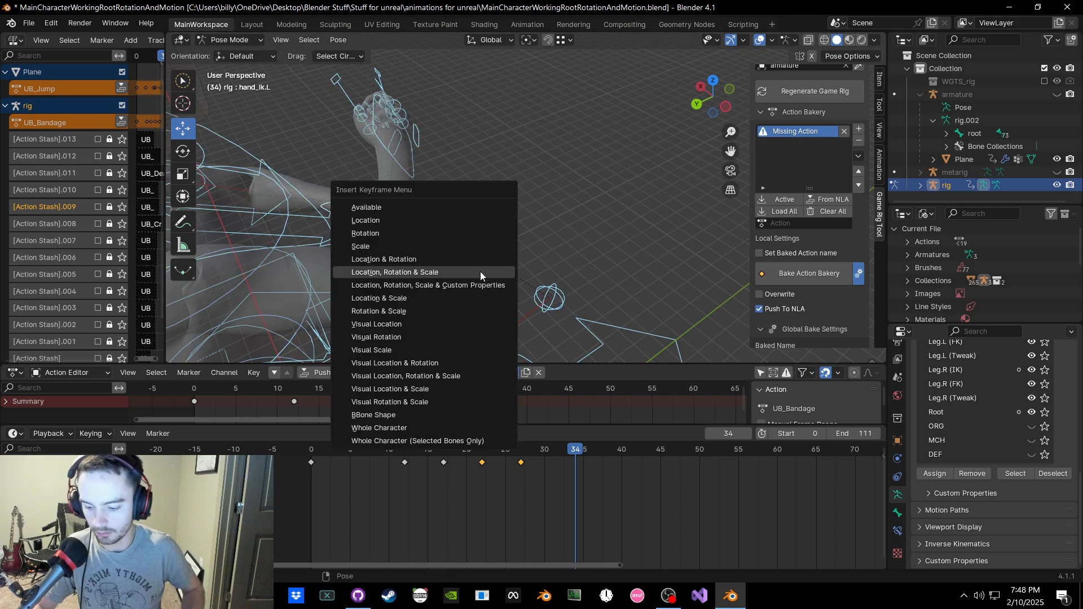
left_click(479, 272)
Step: Move the left-hand IK control up over the right forearm at frame 34
middle_click_drag(516, 241, 485, 208)
left_click(326, 175)
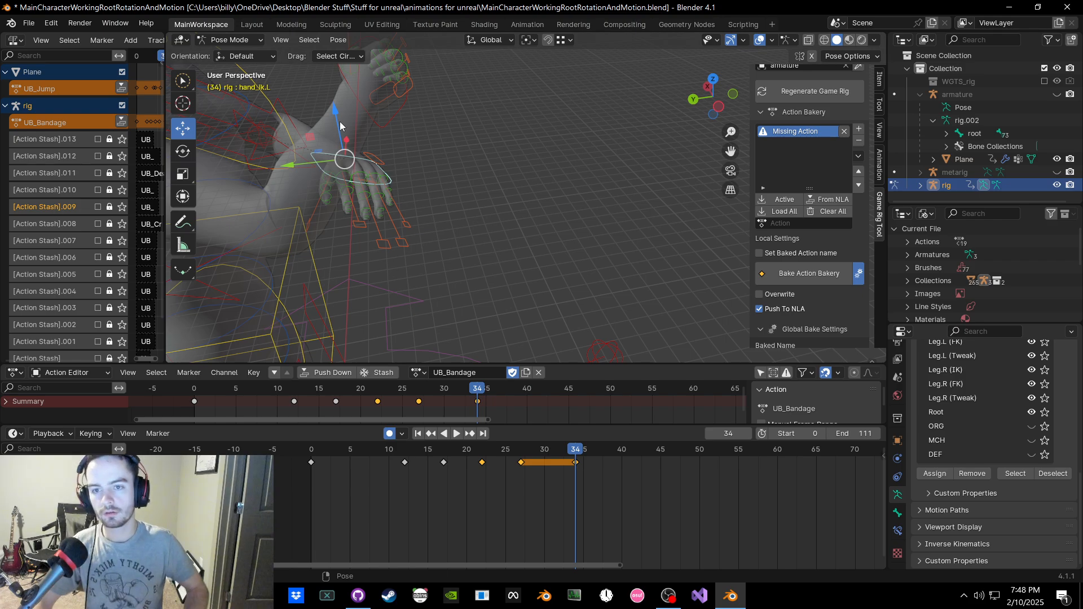
middle_click_drag(323, 174, 449, 167)
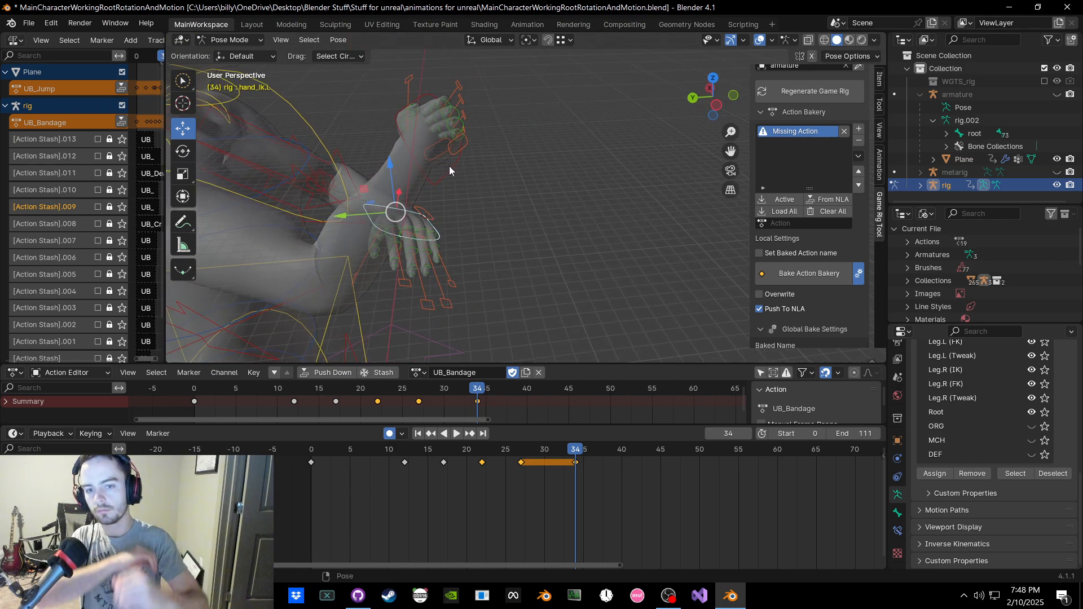
left_click(442, 179)
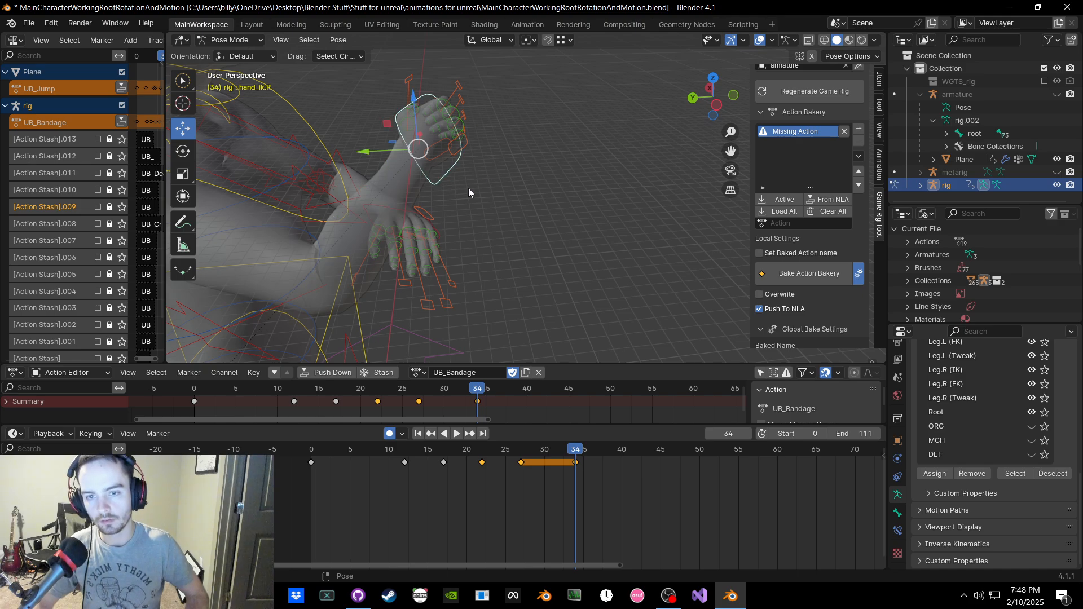
left_click(368, 216)
middle_click_drag(413, 206, 409, 177)
key("g")
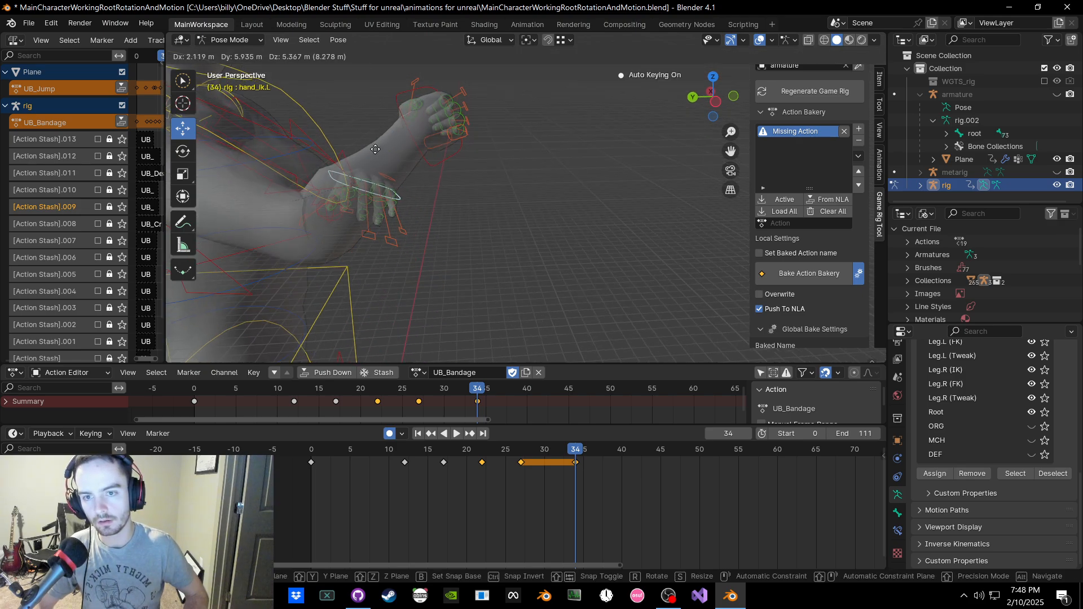
left_click(366, 141)
Step: Reposition the left upper-arm IK target at frame 34
middle_click_drag(442, 141, 320, 146)
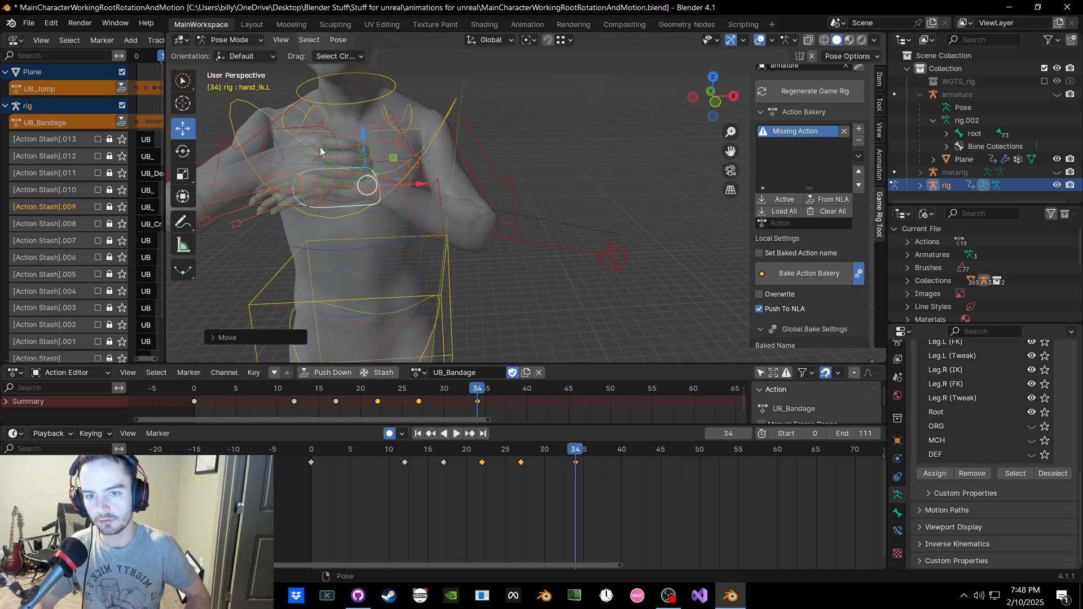
left_click(613, 257)
key("g")
middle_click_drag(530, 258, 606, 201)
left_click(603, 262)
Step: Rotate and reposition the right-hand IK control at frame 34
scroll(600, 254, "down", 3)
left_click(541, 245)
key("r")
left_click(480, 159)
middle_click_drag(480, 159, 612, 164)
key("g")
left_click(566, 260)
Step: Insert Location, Rotation & Scale keyframes for all bones at frame 34 with the adjusted arm pose and clear the selection
middle_click_drag(566, 260, 532, 312)
key("a")
key("i")
left_click(594, 310)
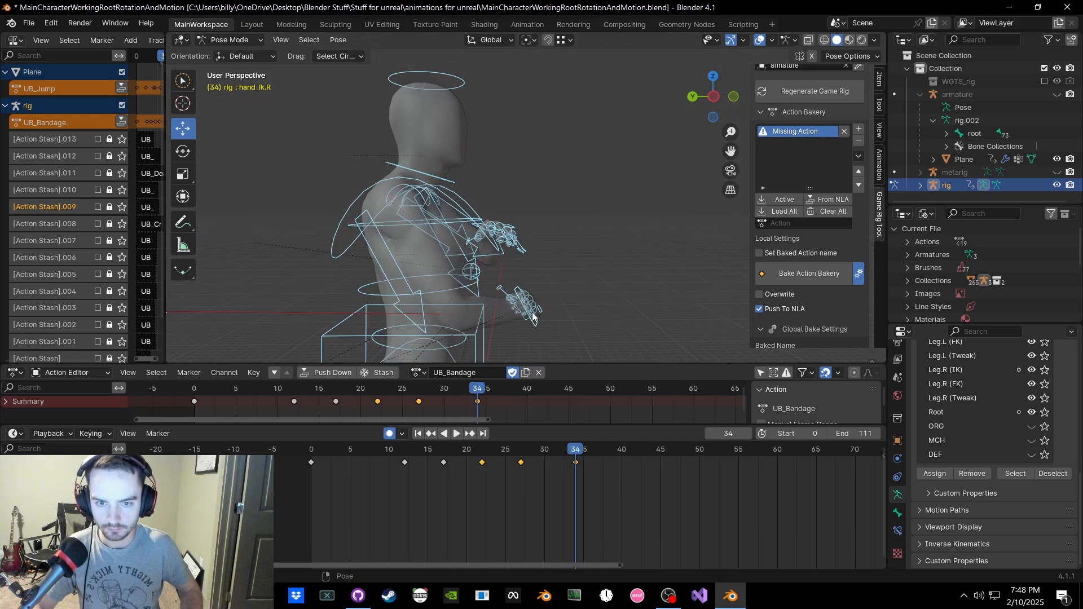
left_click(530, 310)
key("a")
key("i")
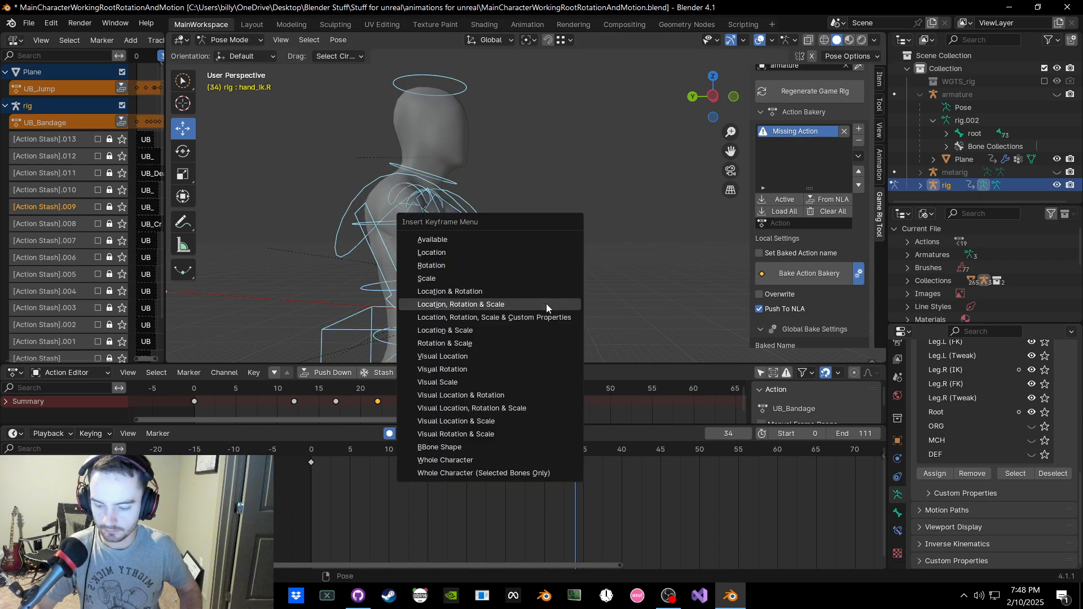
left_click(547, 303)
middle_click_drag(621, 246, 604, 302)
left_click(626, 279)
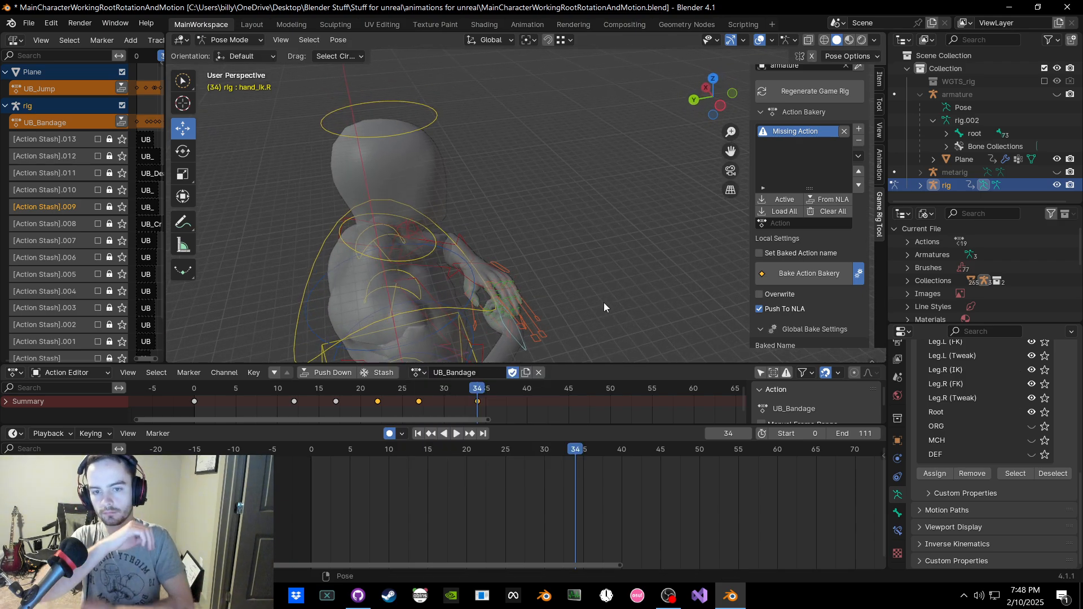
Step: Select the left-hand IK control and move it closer over the right forearm at frame 34
middle_click_drag(489, 269, 470, 276)
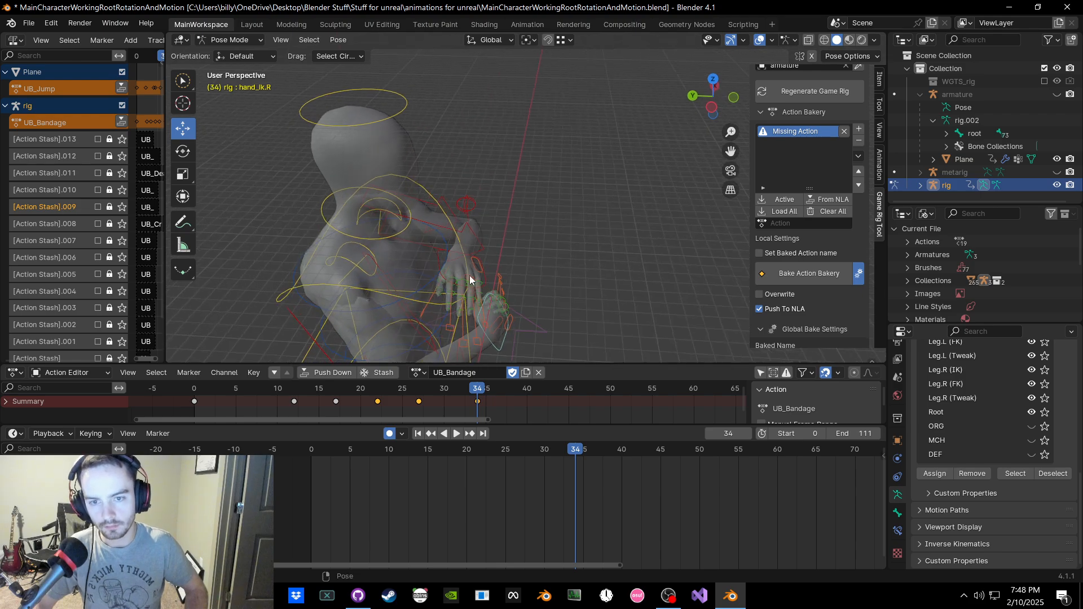
left_click(439, 267)
left_click(438, 261)
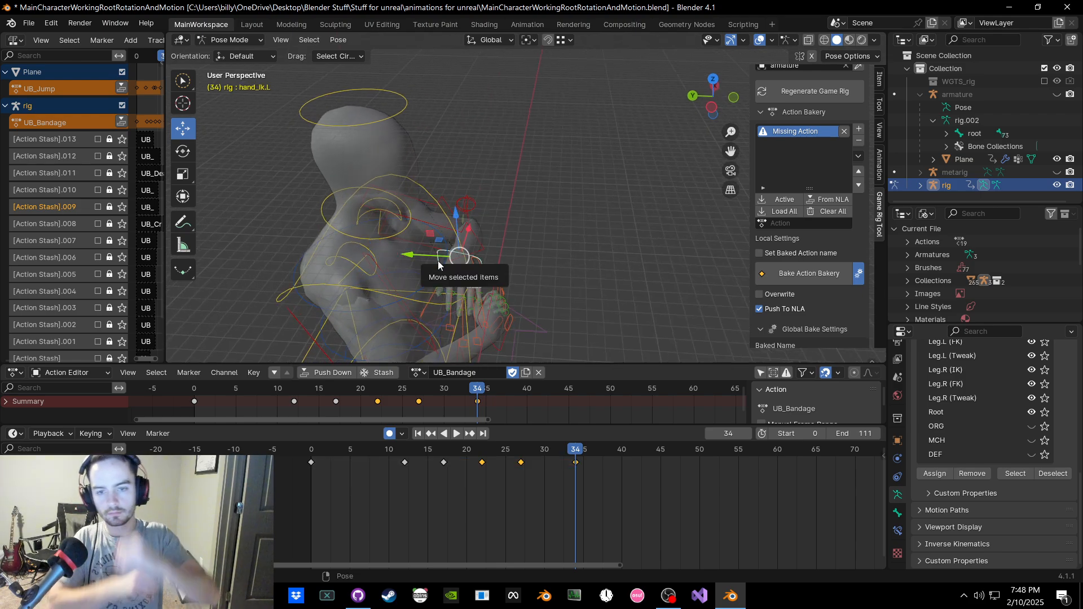
middle_click_drag(484, 227, 493, 205)
key("g")
left_click(495, 207)
Step: Insert Location, Rotation & Scale keyframes for all bones at frame 34 with the refined left-hand position and clear the selection
key("a")
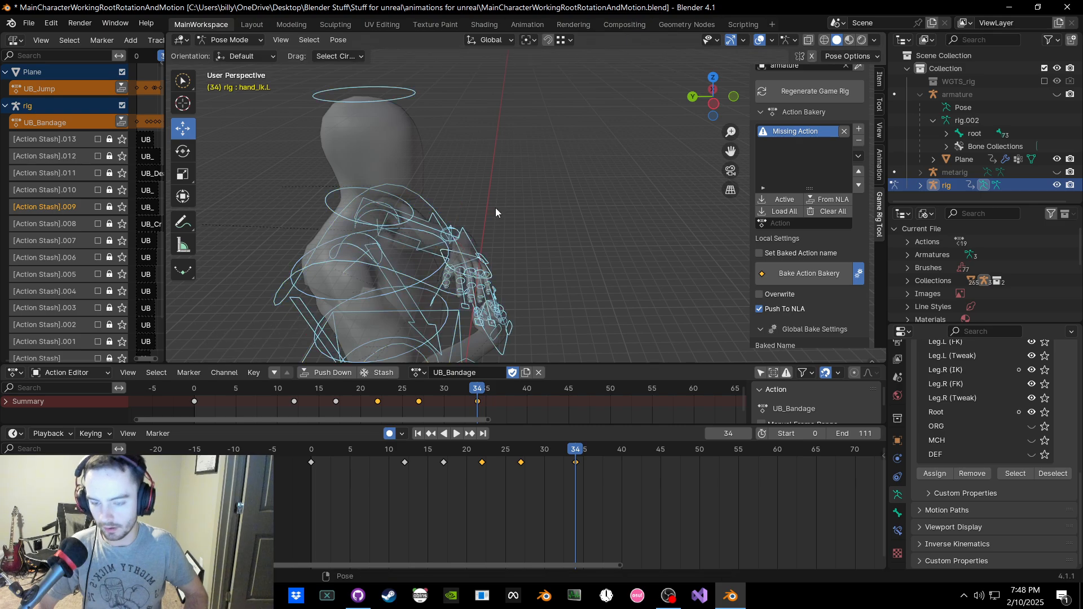
key("i")
left_click(495, 207)
left_click(495, 207)
Step: Review the bandage-wrapping motion around frame 22 by scrubbing and playing it back
mouse_move(361, 387)
left_mouse_down()
mouse_move(255, 384)
mouse_move(377, 397)
left_mouse_up()
key("space")
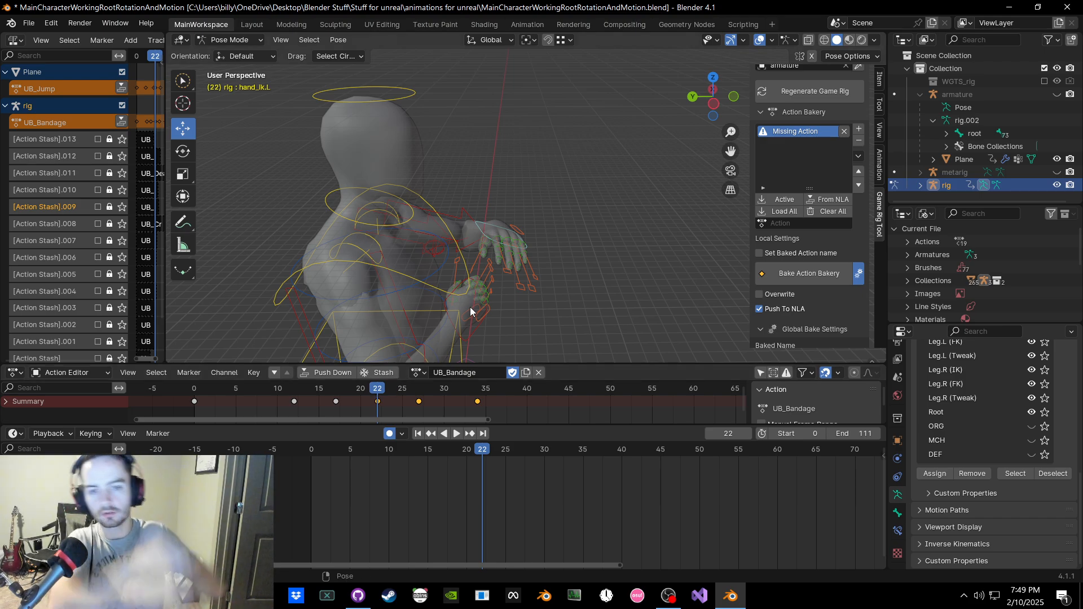
left_click(291, 388)
key("space")
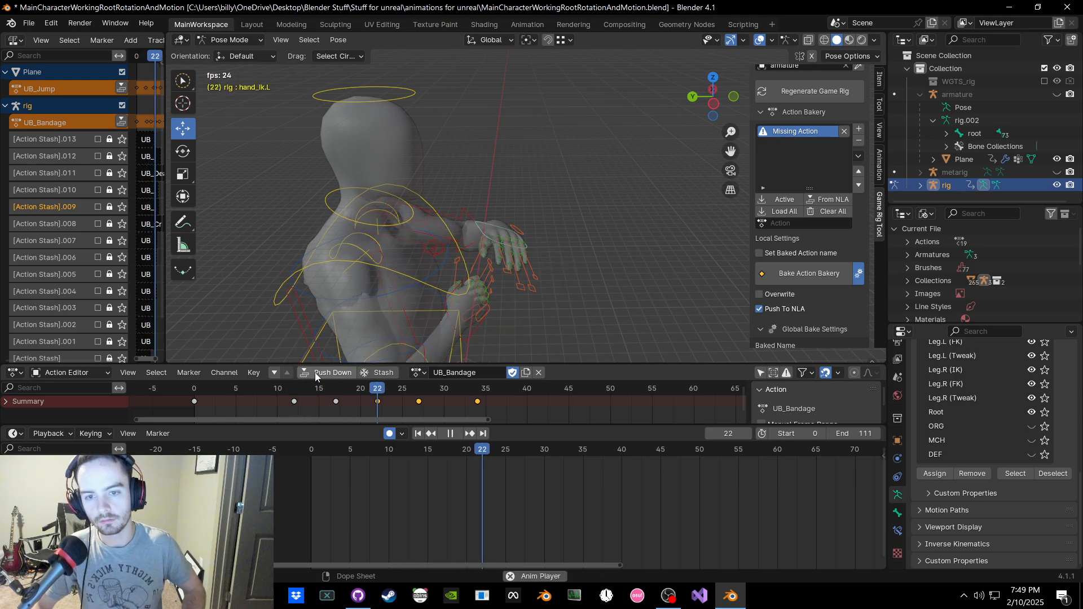
Step: Go to frame 40, insert Location, Rotation & Scale keyframes for all bones and clear the selection
left_click_drag(445, 393, 526, 391)
key("a")
key("k")
left_click(529, 308)
left_click(574, 291)
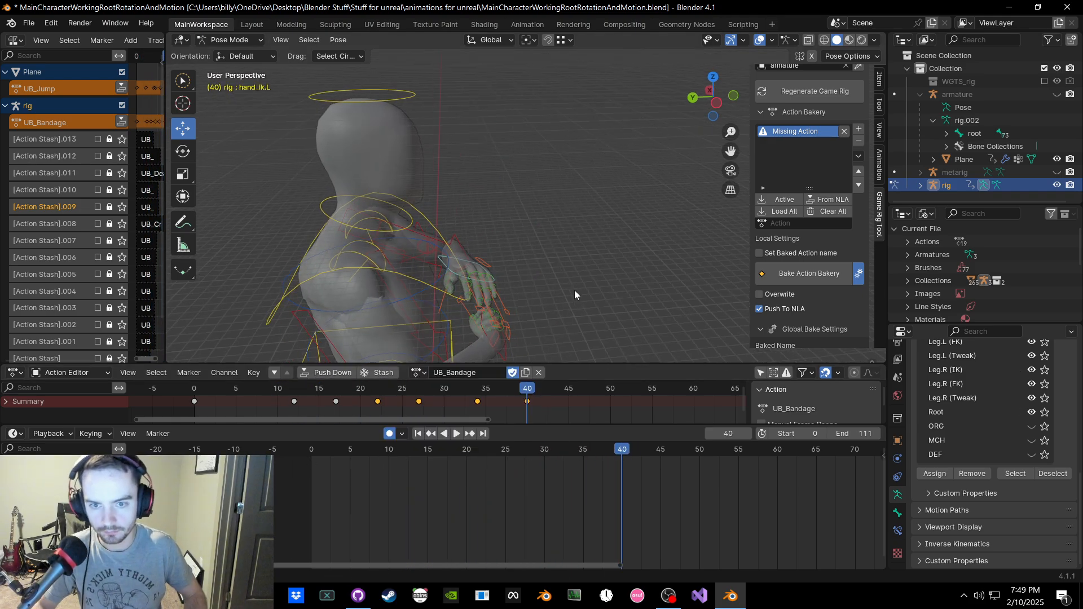
Step: Move the left-hand IK control to a new position around the right forearm at frame 40
middle_click_drag(555, 292, 435, 337)
left_click(445, 261)
left_click(444, 262)
key("g")
left_click(478, 288)
Step: Reposition the left upper-arm IK target at frame 40
left_click(493, 333)
middle_click_drag(547, 236, 548, 217)
left_click(553, 232)
key("g")
left_click(549, 236)
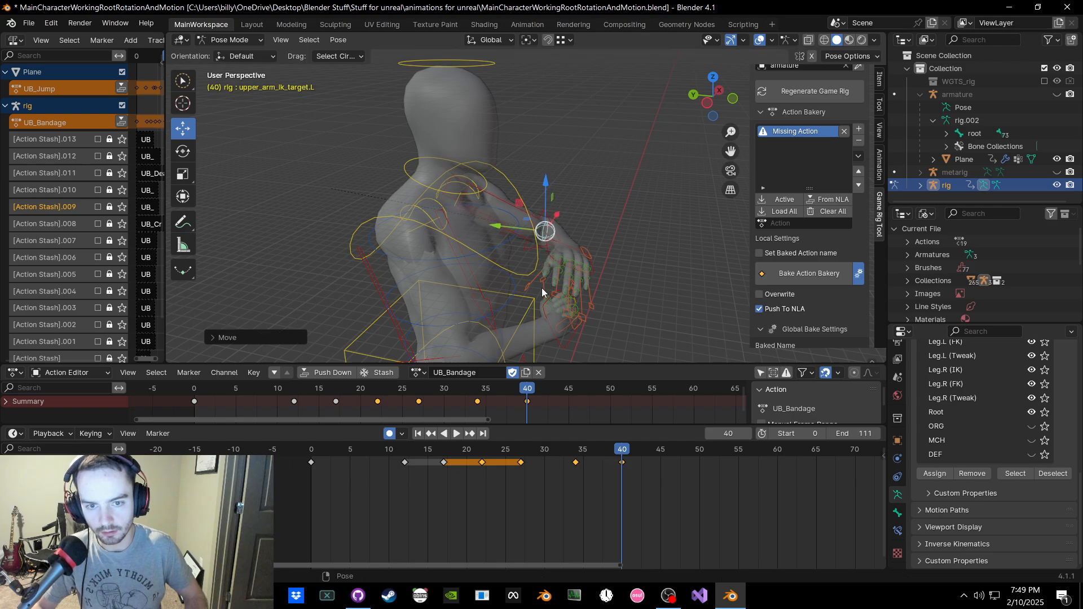
Step: Raise the right-hand IK control toward the chest at frame 40
left_click(555, 317)
middle_click_drag(555, 317, 536, 297)
key("g")
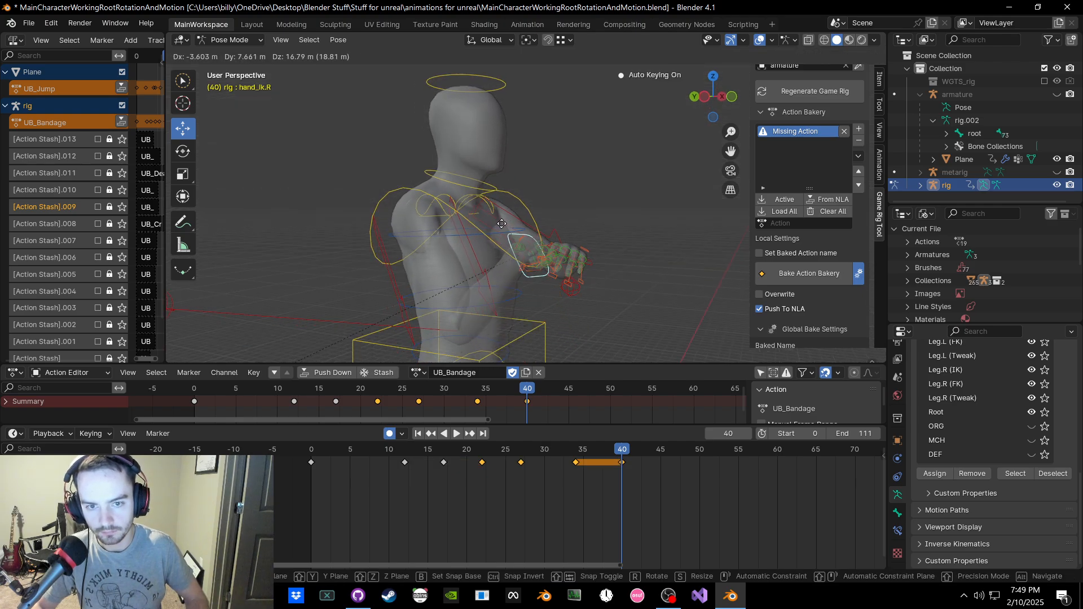
left_click(500, 197)
Step: Reposition the right upper-arm IK target and rotate the right-hand IK control at frame 40
middle_click_drag(501, 197, 532, 283)
left_click(414, 205)
scroll(532, 283, "up", 2)
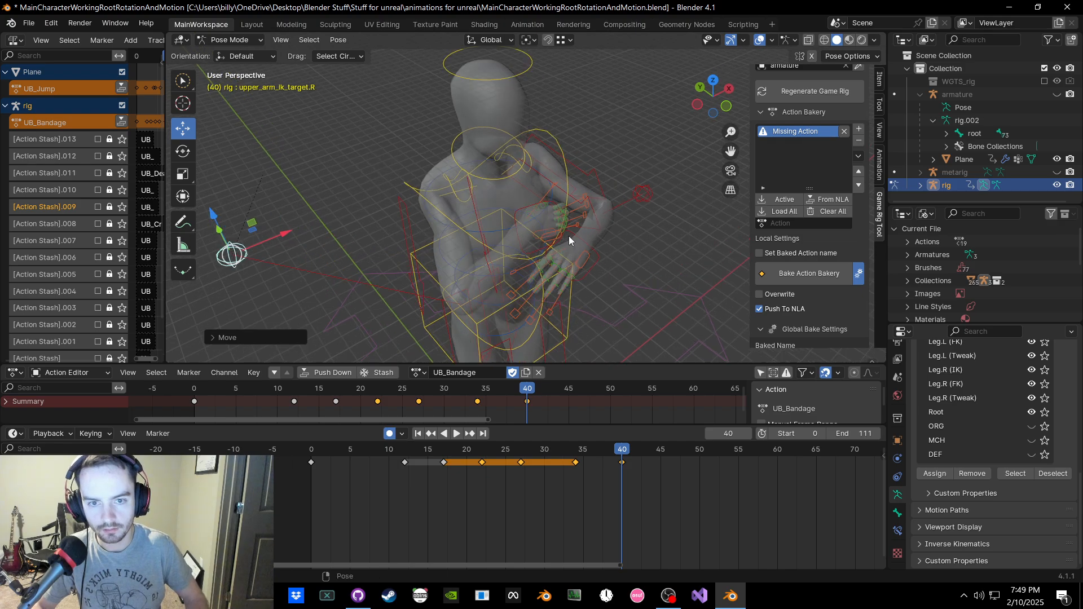
left_click(568, 236)
middle_click_drag(568, 236, 676, 222)
key("r")
left_click(536, 198)
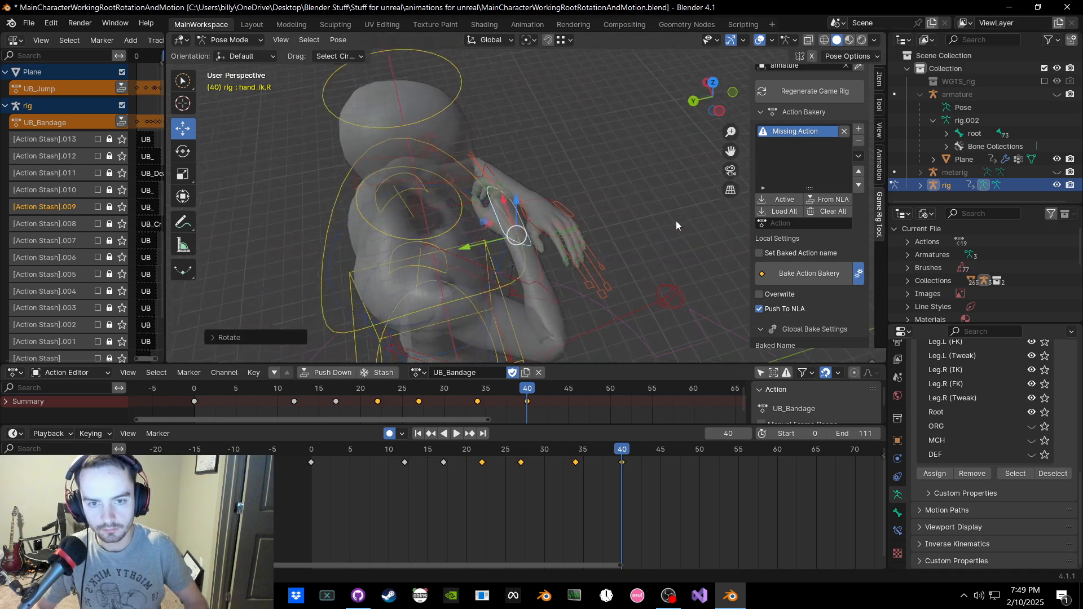
Step: Insert Location, Rotation & Scale keyframes for all bones at frame 40 with the raised right-hand pose
key("a")
key("k")
left_click(598, 228)
Step: Advance to frame 43 and insert Location, Rotation & Scale keyframes for all bones
middle_click_drag(598, 228, 528, 323)
key("Right")
key("Right")
key("Right")
key("k")
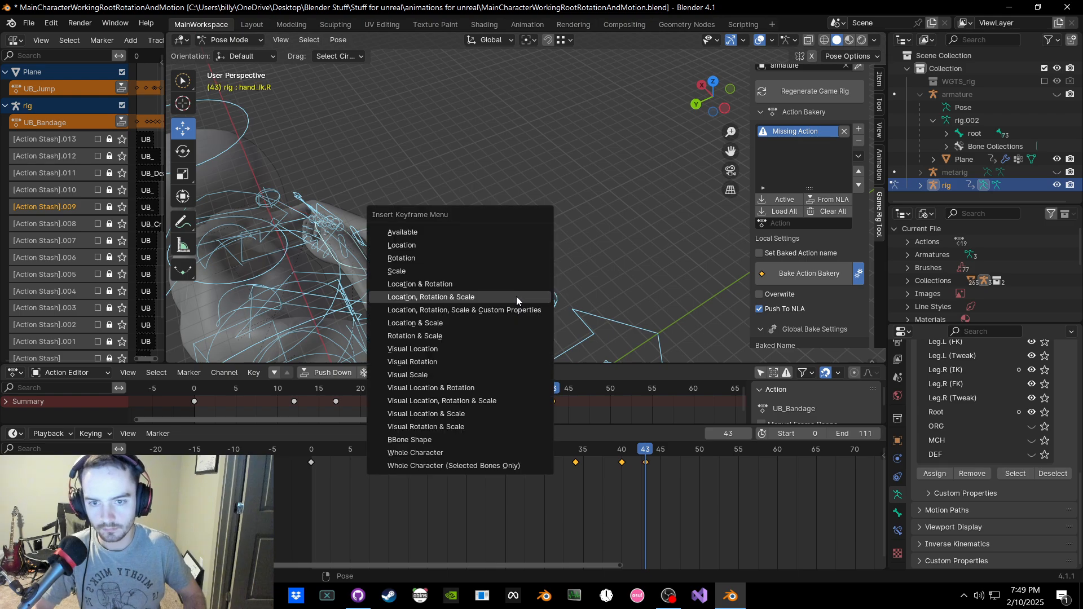
left_click(516, 296)
Step: Select the left-hand IK control and move it at frame 43
middle_click_drag(519, 277, 529, 247)
middle_click_drag(358, 233, 383, 194)
left_click(389, 251)
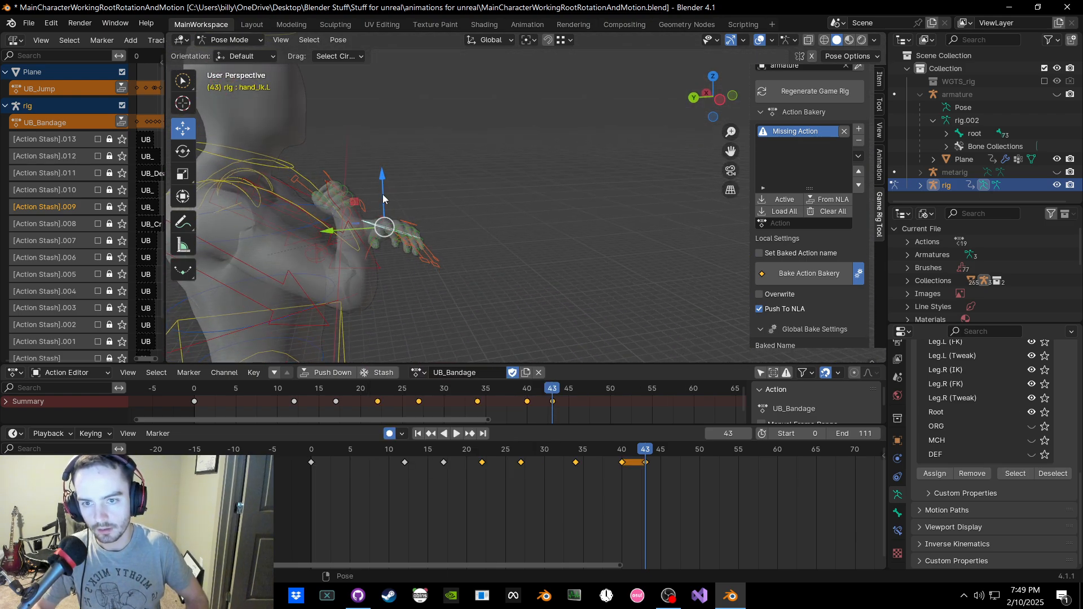
left_click_drag(353, 210, 449, 259)
Step: Rotate and reposition the right-hand IK control at frame 43
left_click(449, 260)
middle_click_drag(449, 261, 391, 287)
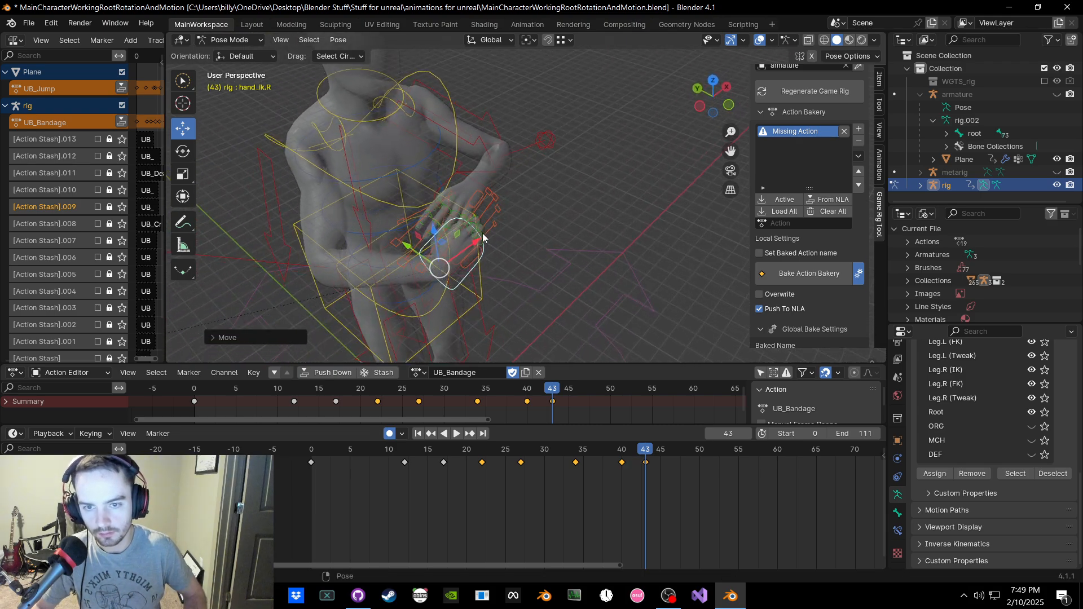
key("r")
left_click(529, 263)
middle_click_drag(533, 268, 426, 183)
key("g")
left_click(572, 239)
Step: Reposition the right upper-arm IK target and the left-hand IK control at frame 43
left_click(451, 165)
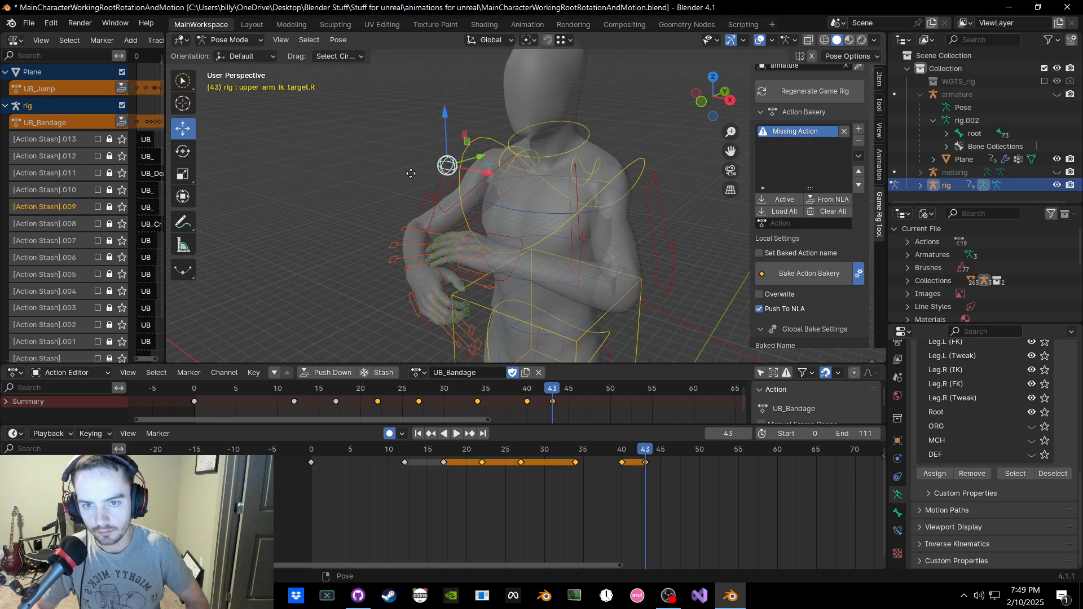
key("g")
left_click(469, 279)
left_click(506, 282)
middle_click_drag(506, 283, 599, 273)
key("g")
left_click(569, 258)
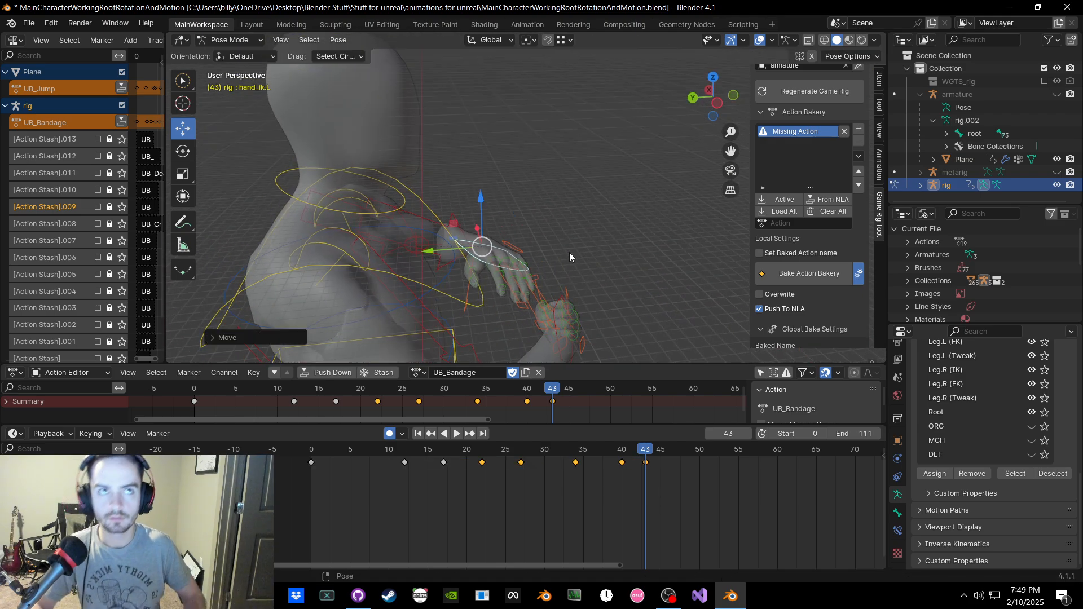
Step: Insert Location, Rotation & Scale keyframes for all bones at frame 43 with the adjusted arm pose and clear the selection
key("a")
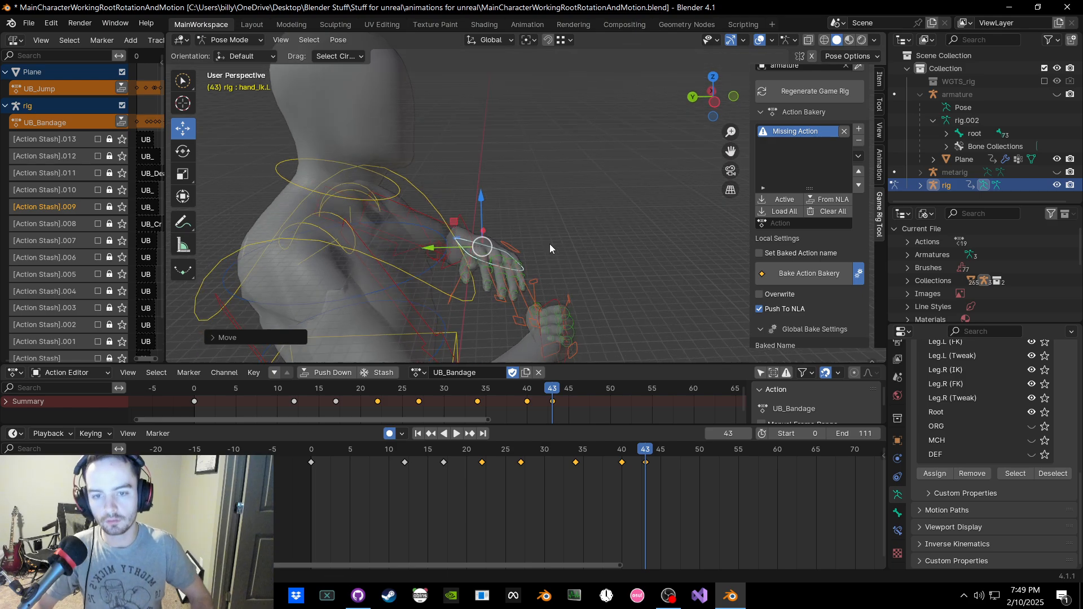
key("k")
left_click(541, 238)
middle_click_drag(542, 239, 569, 252)
left_click(609, 256)
Step: Go to frame 51 and insert Location, Rotation & Scale keyframes for all bones
middle_click_drag(554, 409, 566, 414)
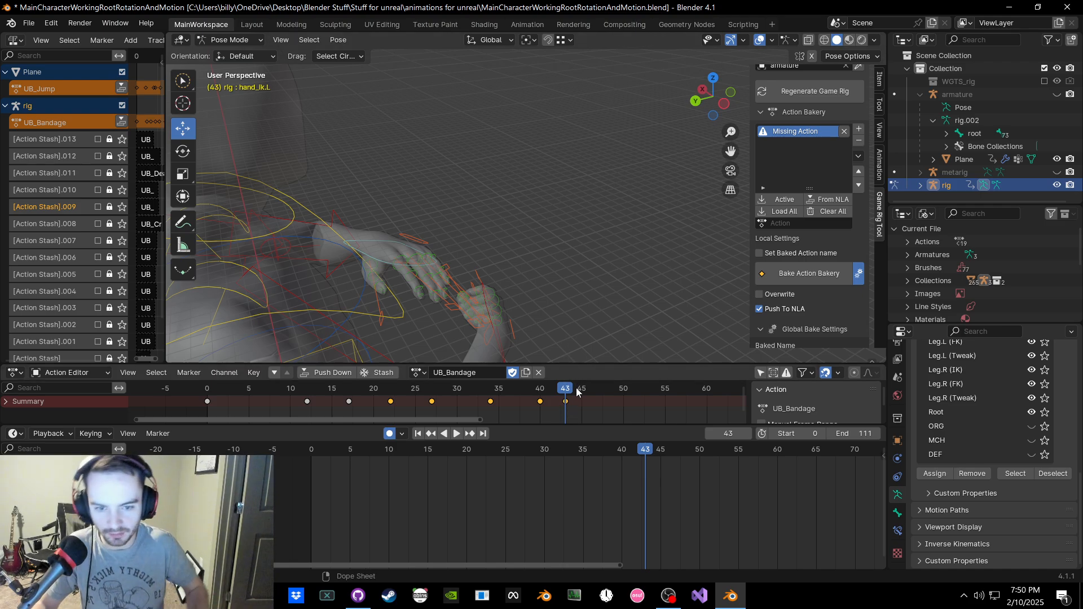
middle_click_drag(570, 407, 456, 414)
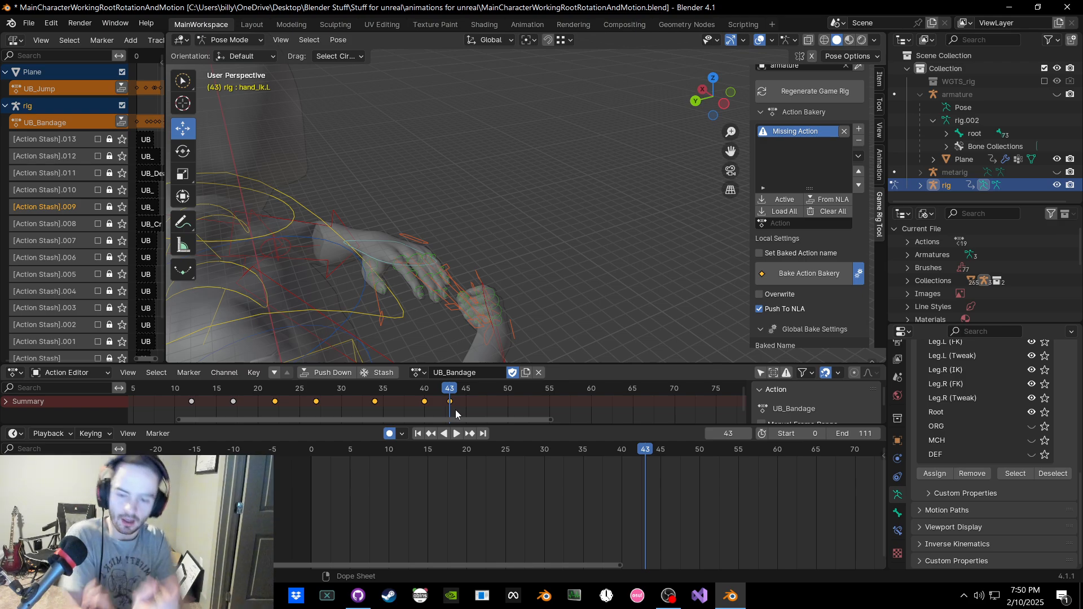
key("space")
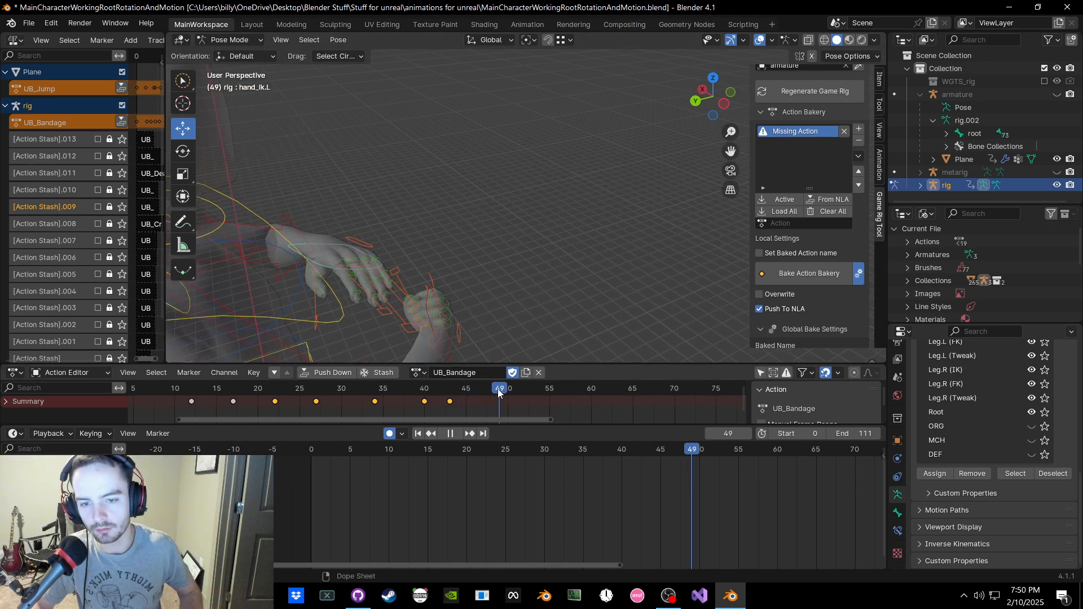
key("space")
key("a")
key("k")
left_click(476, 292)
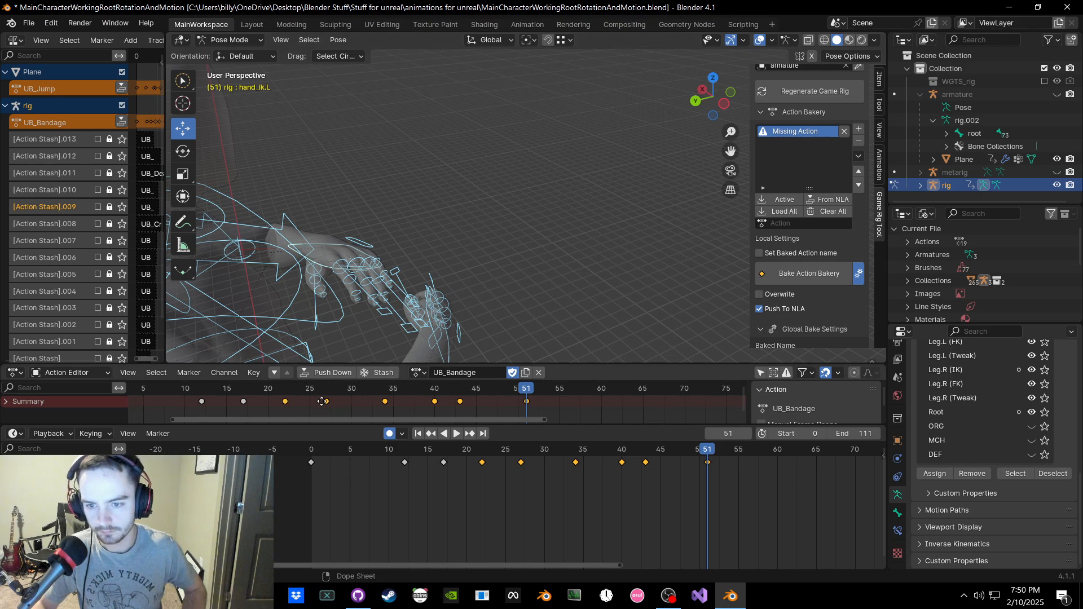
Step: Copy the full rig pose from frame 12, paste it at frame 51 and insert Location, Rotation & Scale keyframes
middle_click_drag(321, 400, 543, 408)
left_click_drag(432, 389, 423, 387)
key("ctrl+c")
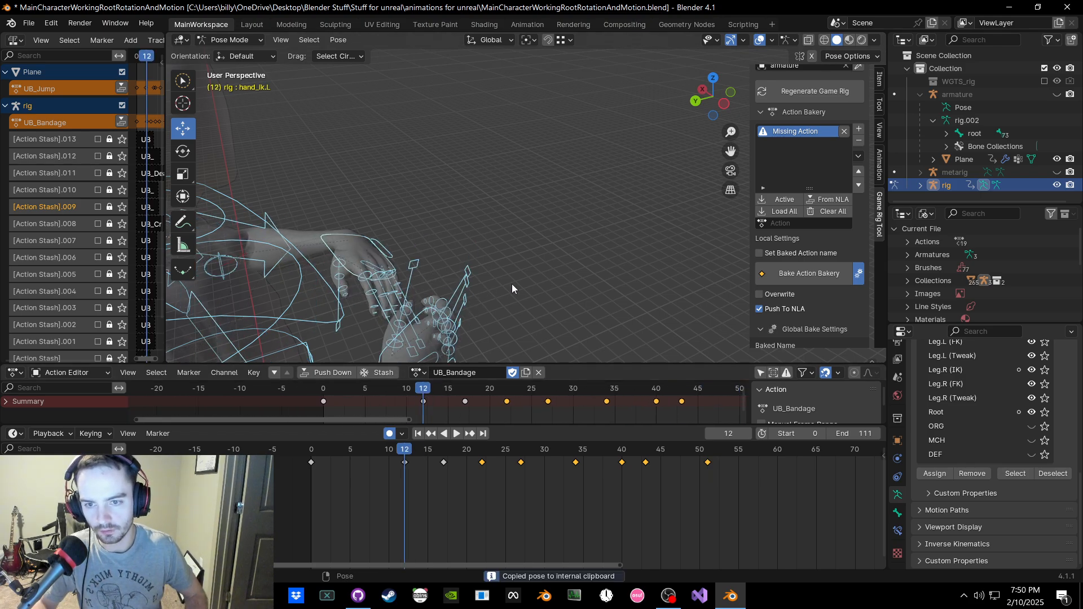
middle_click_drag(512, 283, 403, 292, "shift")
middle_click_drag(696, 399, 458, 408)
left_click_drag(552, 389, 505, 397)
key("ctrl+v")
key("k")
left_click(495, 325)
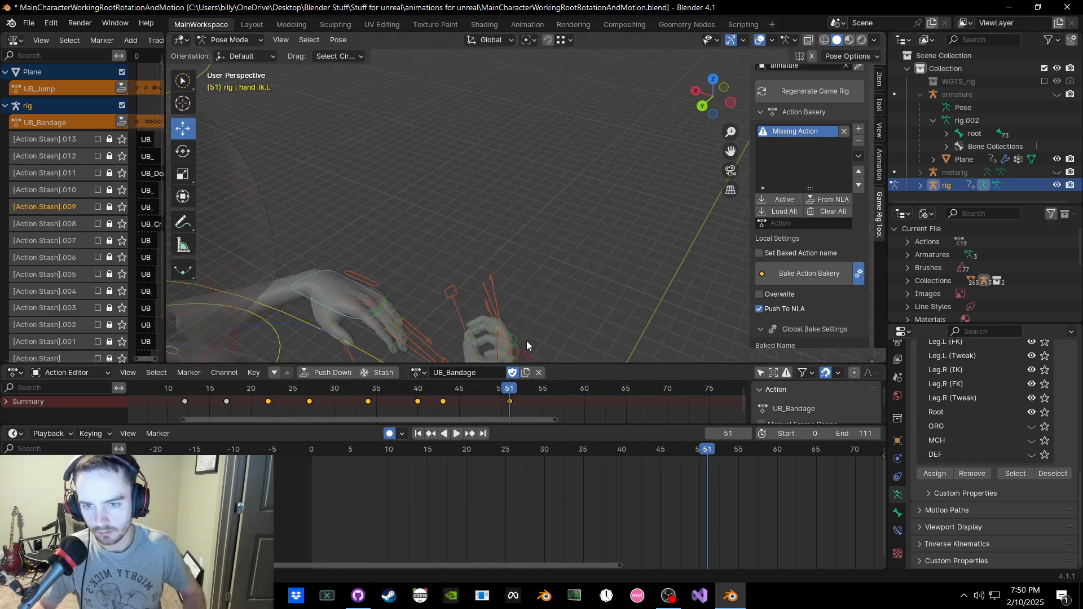
Step: Rotate the left-hand IK control at frame 12 and insert Location, Rotation & Scale keyframes for all bones
middle_click_drag(526, 340, 448, 333)
middle_click_drag(225, 390, 293, 395)
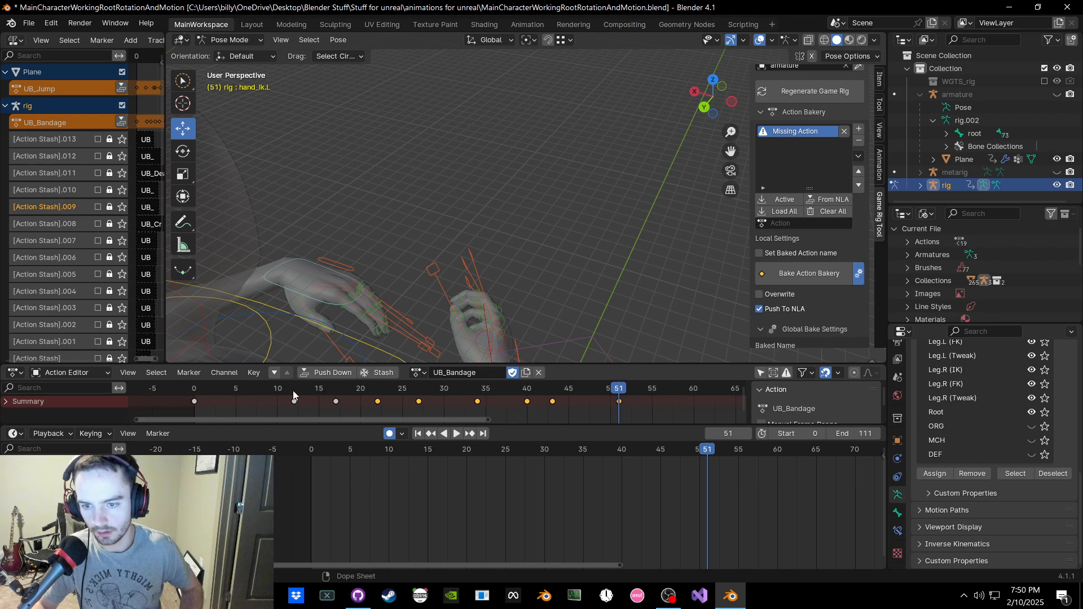
mouse_move(293, 394)
left_mouse_down()
mouse_move(343, 393)
mouse_move(294, 395)
left_mouse_up()
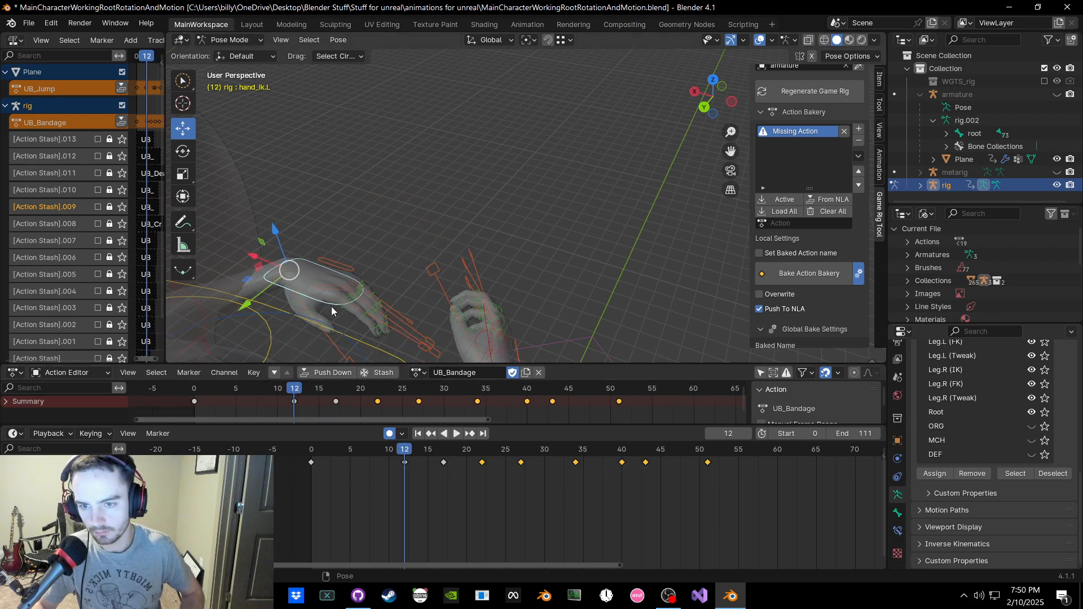
middle_click_drag(330, 306, 408, 297)
key("r")
left_click(420, 229)
key("a")
key("i")
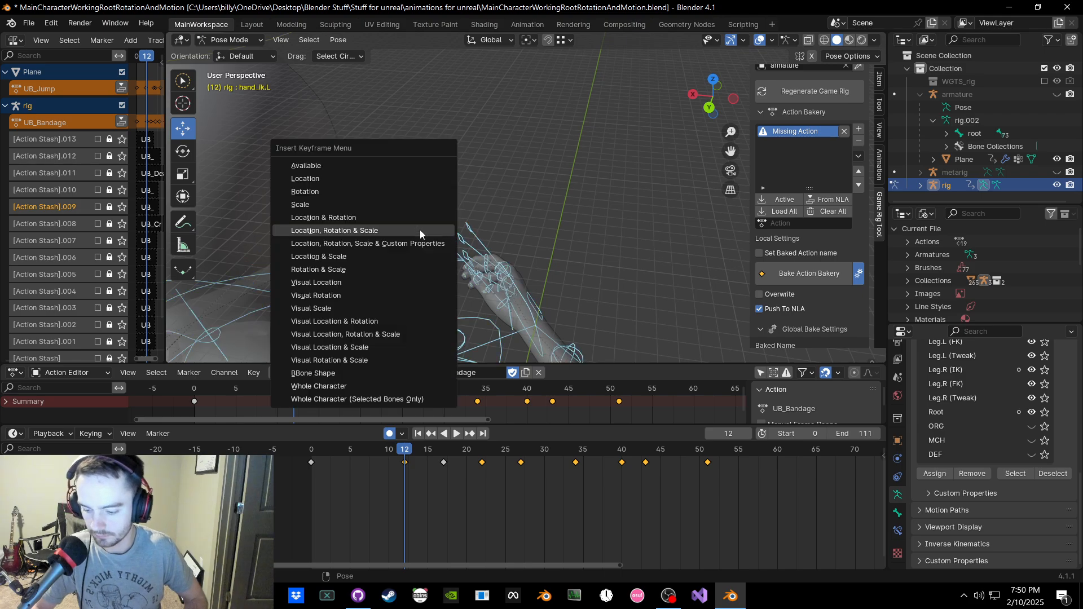
left_click(419, 229)
Step: Review the wrapping motion up to frame 43 by playing and scrubbing the timeline
key("space")
left_click_drag(336, 394, 551, 410)
middle_click_drag(530, 340, 410, 295)
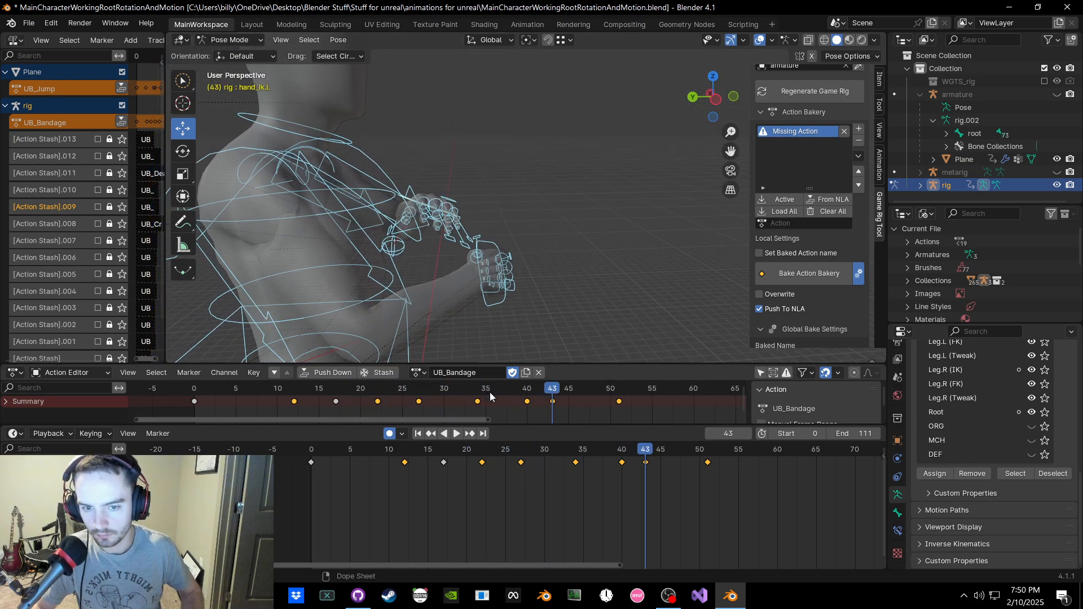
left_click_drag(550, 388, 533, 391)
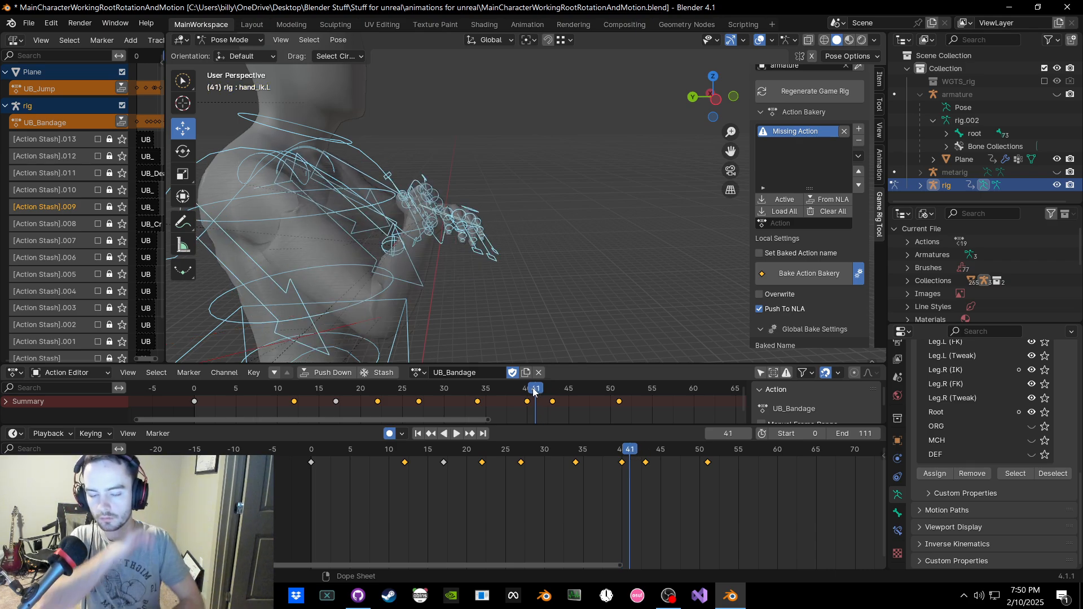
Step: Rotate the left-hand IK control downward and move it slightly outward at frame 40
mouse_move(534, 390)
left_mouse_down()
mouse_move(494, 395)
mouse_move(557, 397)
mouse_move(475, 394)
mouse_move(526, 395)
left_mouse_up()
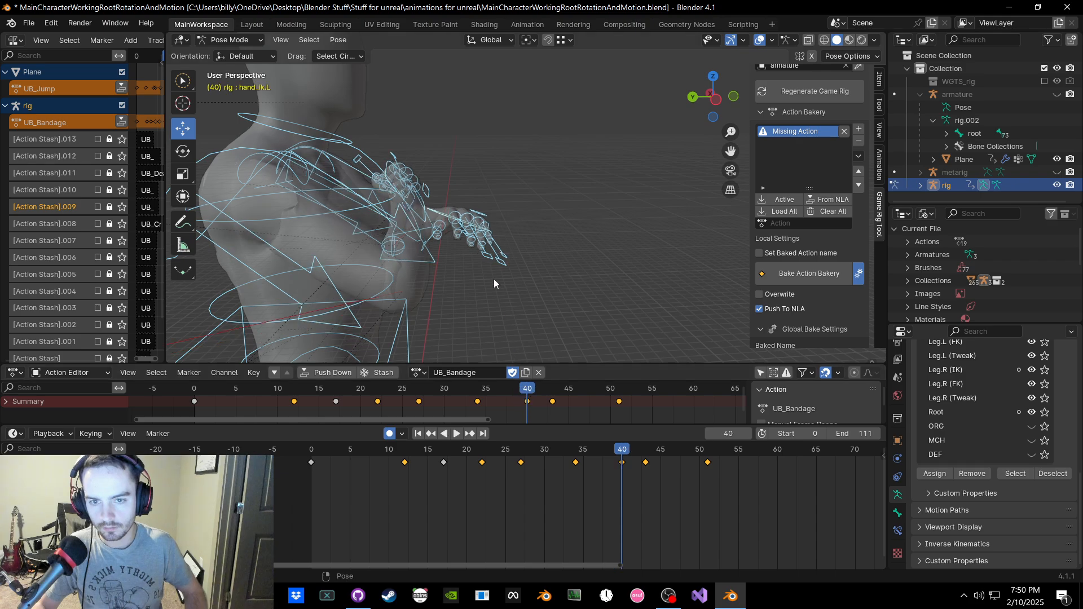
left_click(439, 214)
middle_click_drag(439, 215, 435, 206)
key("r")
left_click(456, 174)
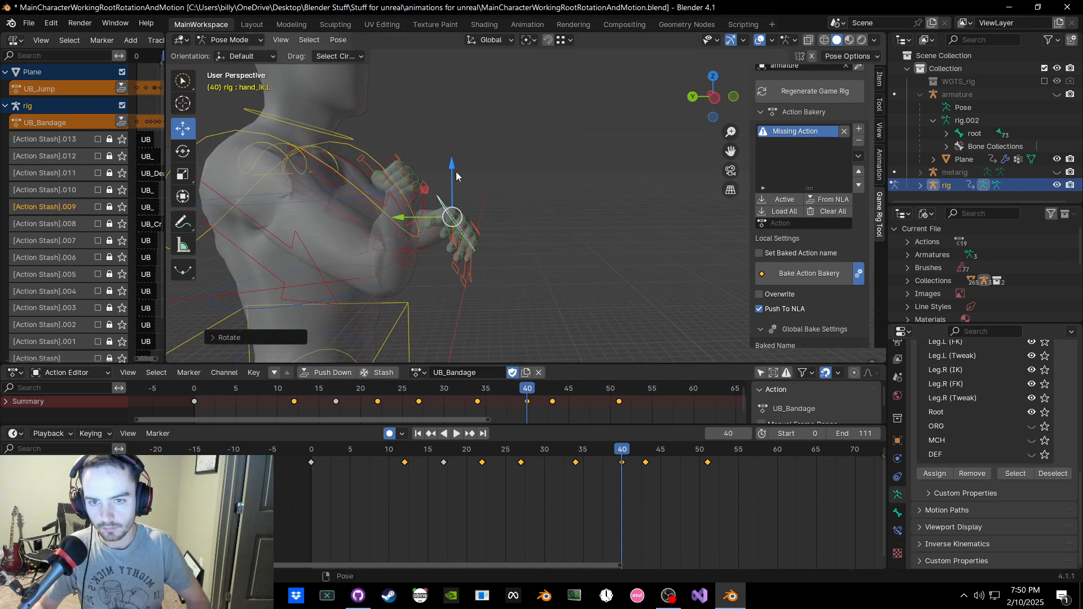
key("g")
left_click(475, 198)
Step: Insert Location, Rotation & Scale keyframes for all bones at frame 40 with the adjusted left hand and clear the selection
key("a")
key("k")
left_click(475, 198)
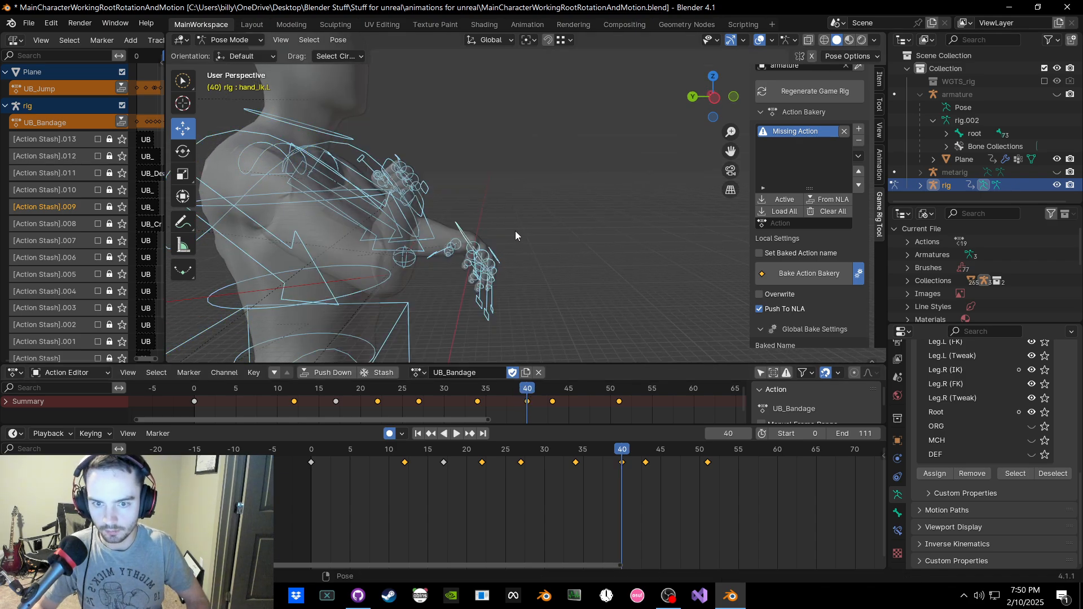
left_click(516, 232)
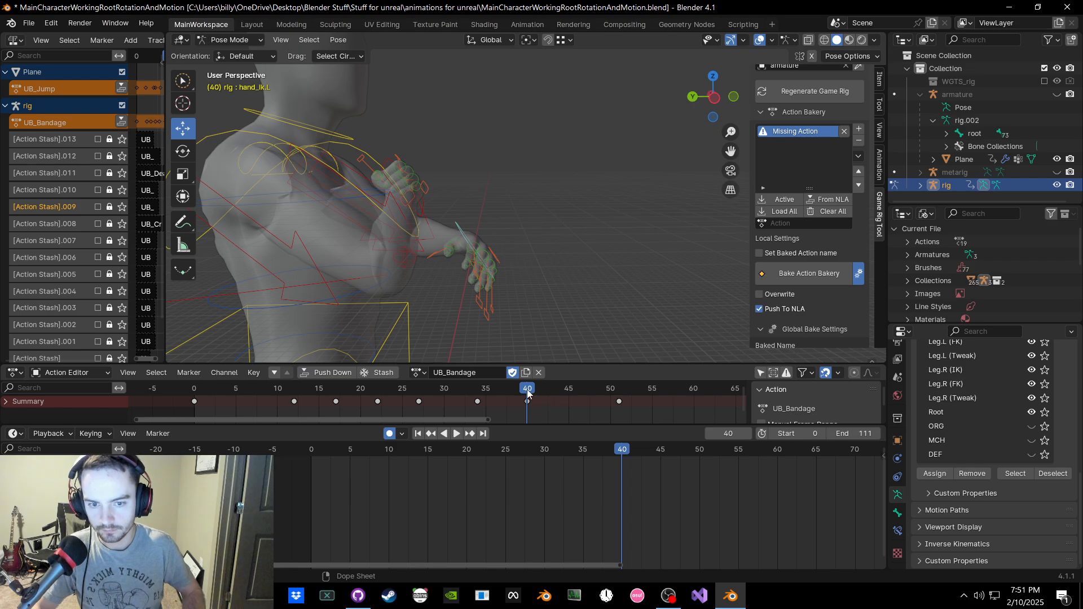
Step: Check the motion just after frame 40 and delete the keyframe at frame 51
mouse_move(527, 393)
left_mouse_down()
mouse_move(555, 396)
mouse_move(527, 395)
left_mouse_up()
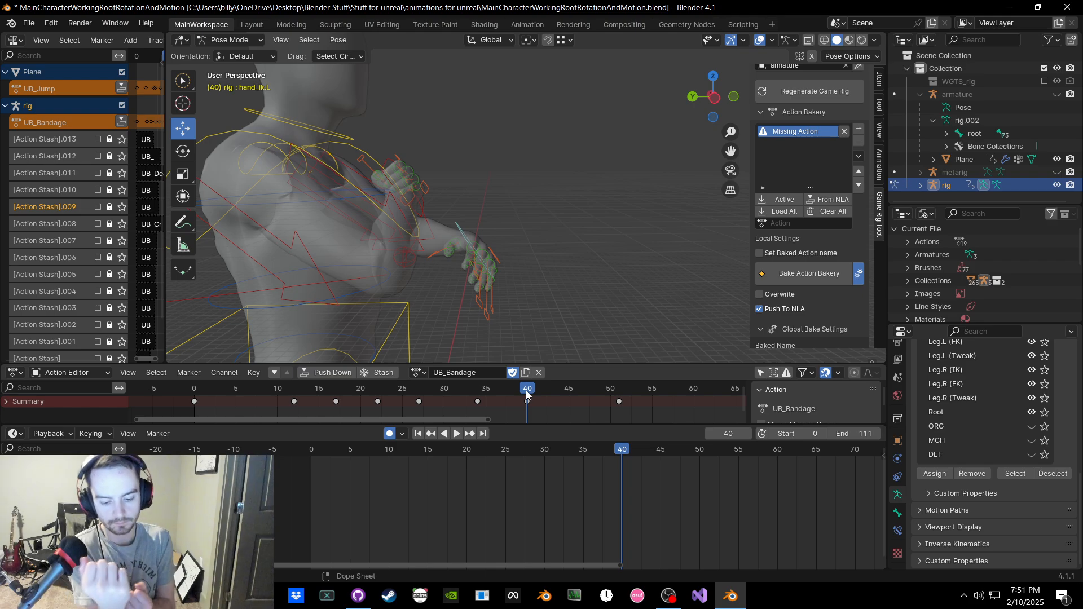
middle_click_drag(546, 322, 570, 340)
left_click_drag(529, 394, 544, 397)
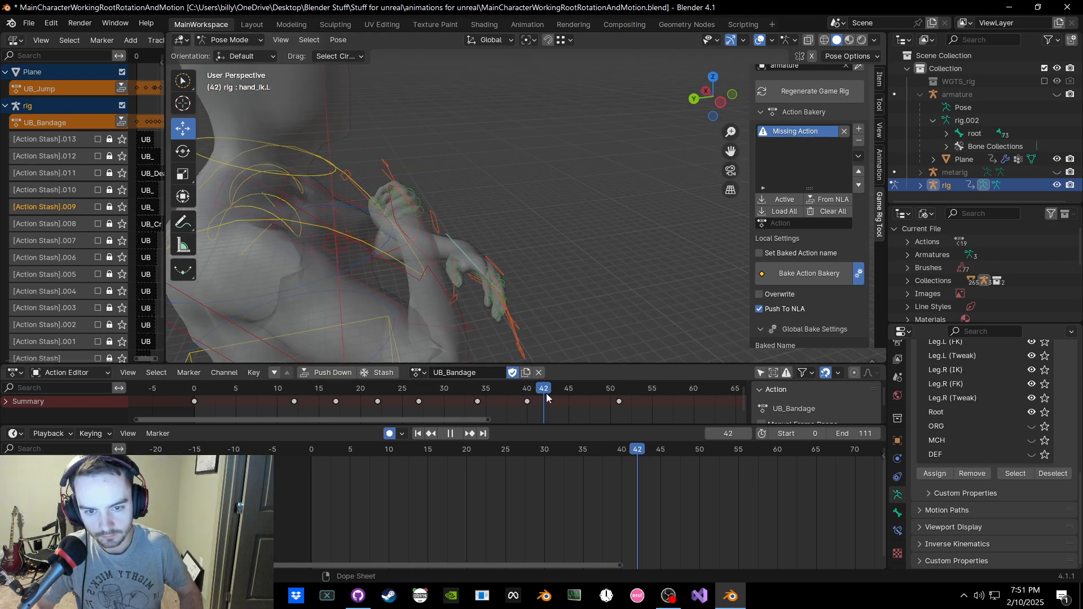
left_click(619, 402)
key("Delete")
Step: Hold the frame 40 pose by inserting keyframes for all bones at frame 44
middle_click_drag(523, 317, 537, 337)
middle_click_drag(445, 284, 466, 300)
mouse_move(538, 388)
left_mouse_down()
mouse_move(498, 391)
mouse_move(527, 398)
left_mouse_up()
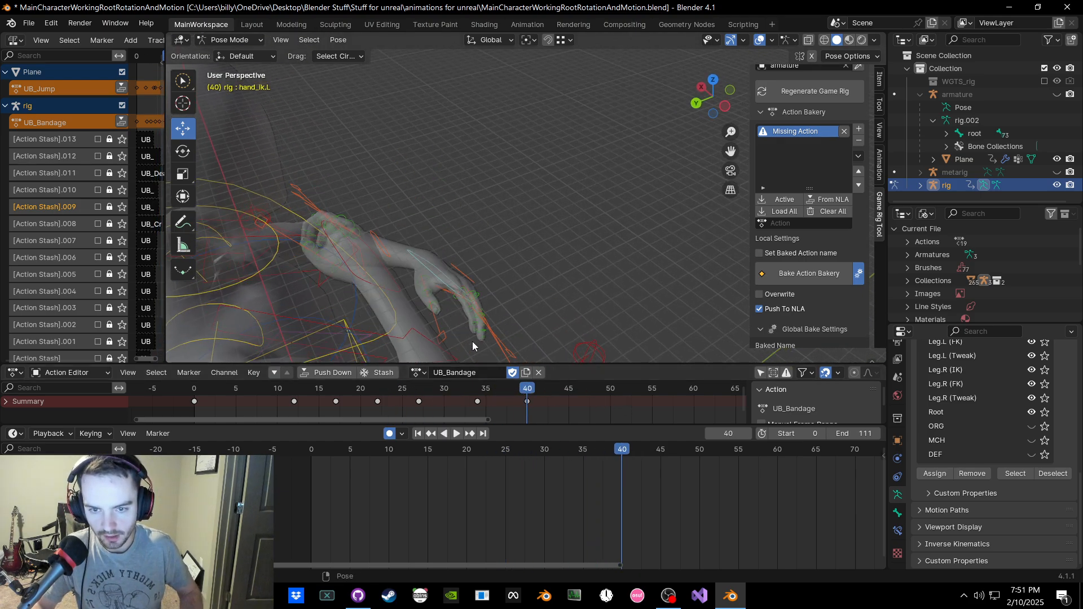
left_click(427, 274)
middle_click_drag(496, 263, 536, 286)
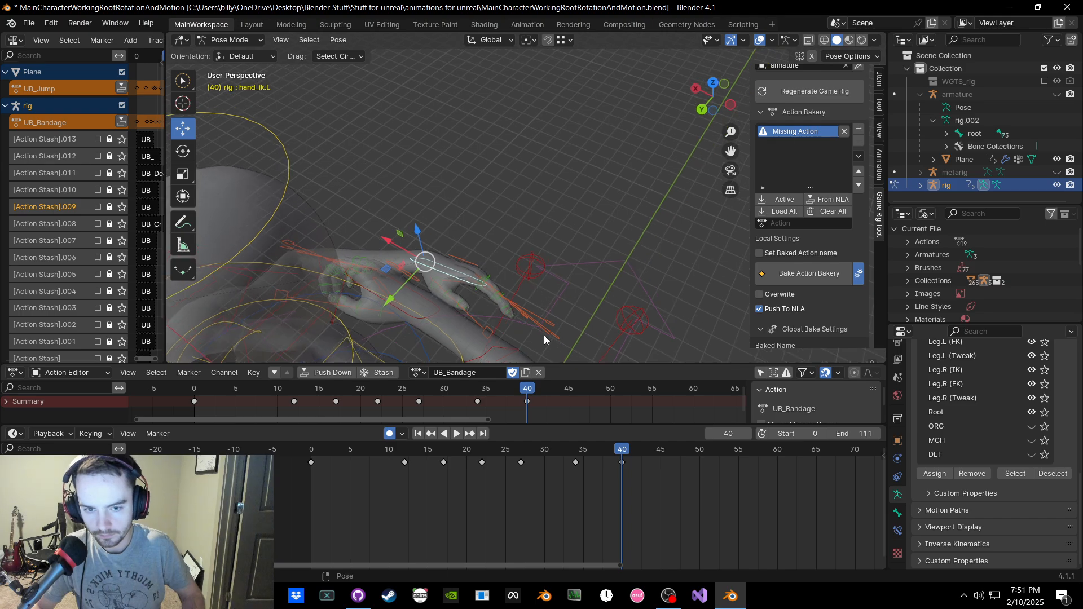
key("a")
left_click(538, 322)
left_click_drag(528, 383, 559, 389)
key("a")
key("k")
left_click(519, 313)
Step: Rotate and move the left-hand IK control at frame 44 to lift the hand off the right arm
left_click(461, 274)
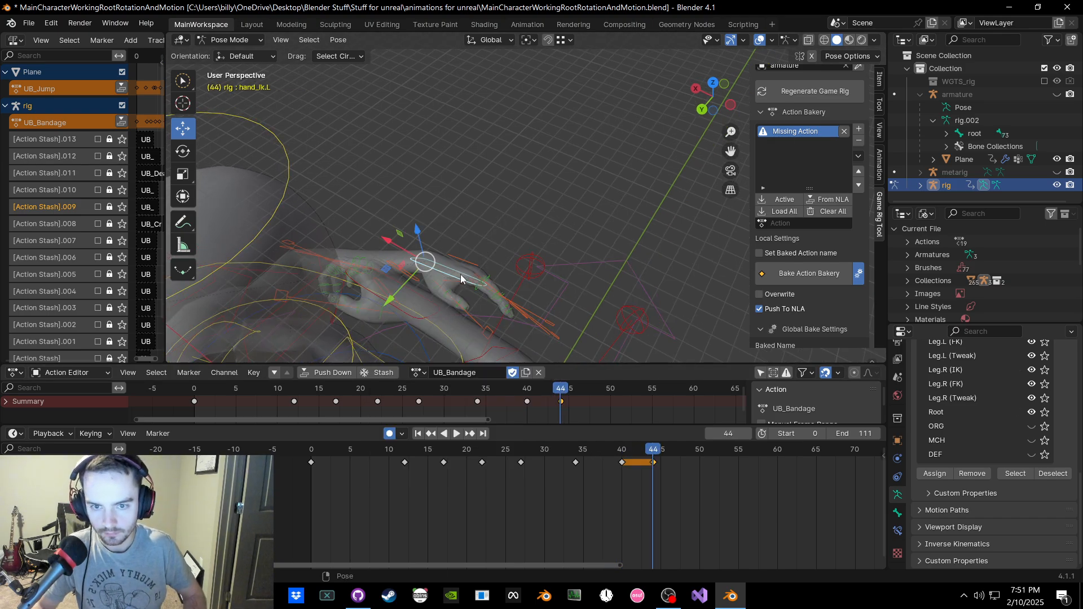
middle_click_drag(460, 274, 492, 283)
key("r")
left_click(524, 242)
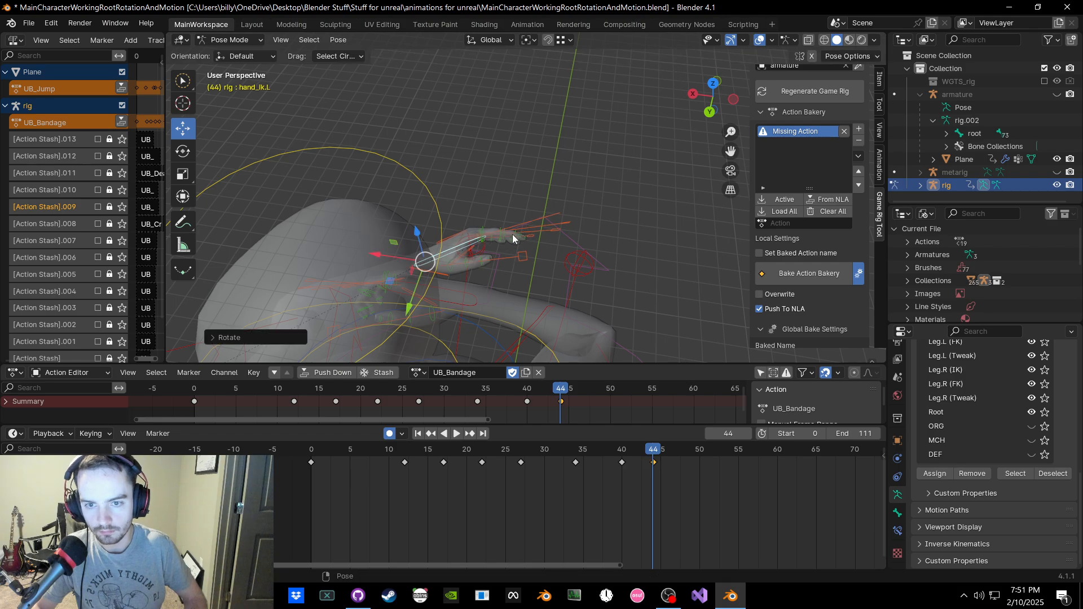
middle_click_drag(512, 235, 567, 225)
key("g")
left_click(528, 213)
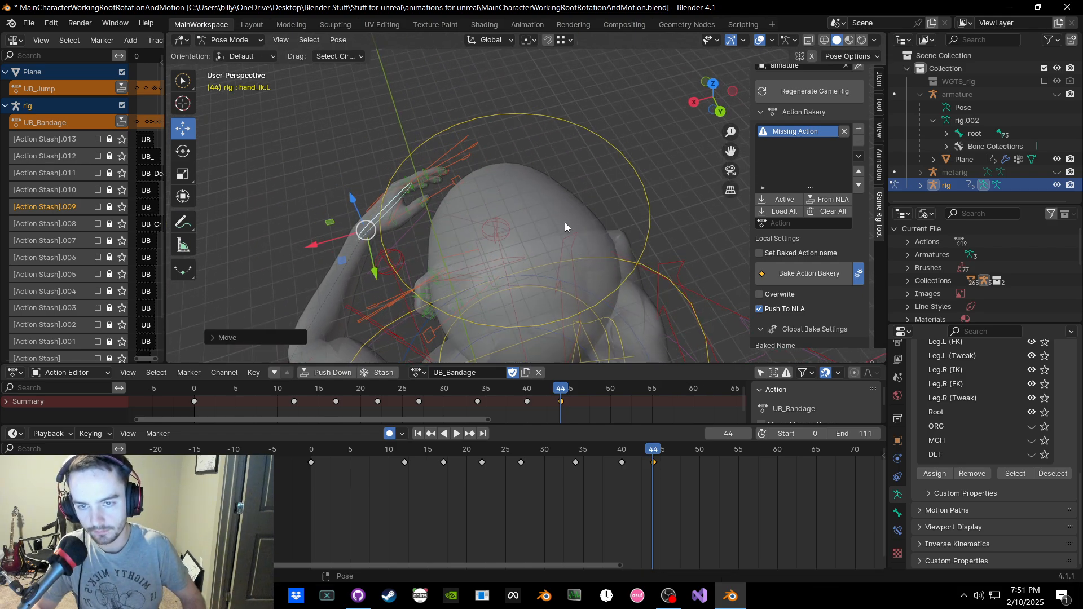
Step: Turn the left-hand IK control at frame 44 with free and trackball rotations until the palm opens, and shift the hand slightly
key("r")
key("r")
left_click(477, 181)
key("r")
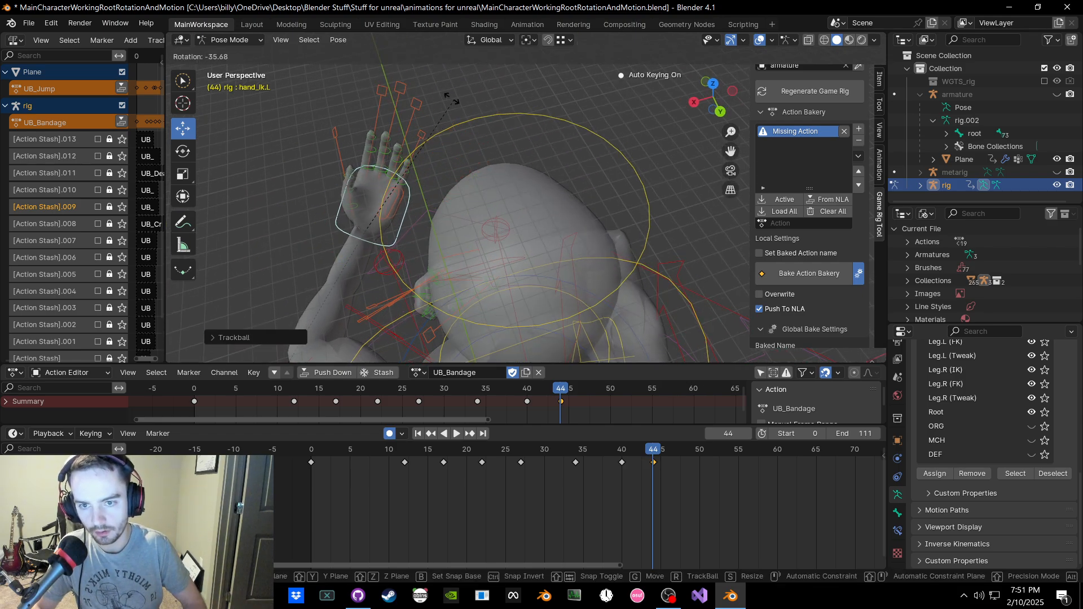
left_click(453, 100)
key("r")
key("r")
left_click(488, 139)
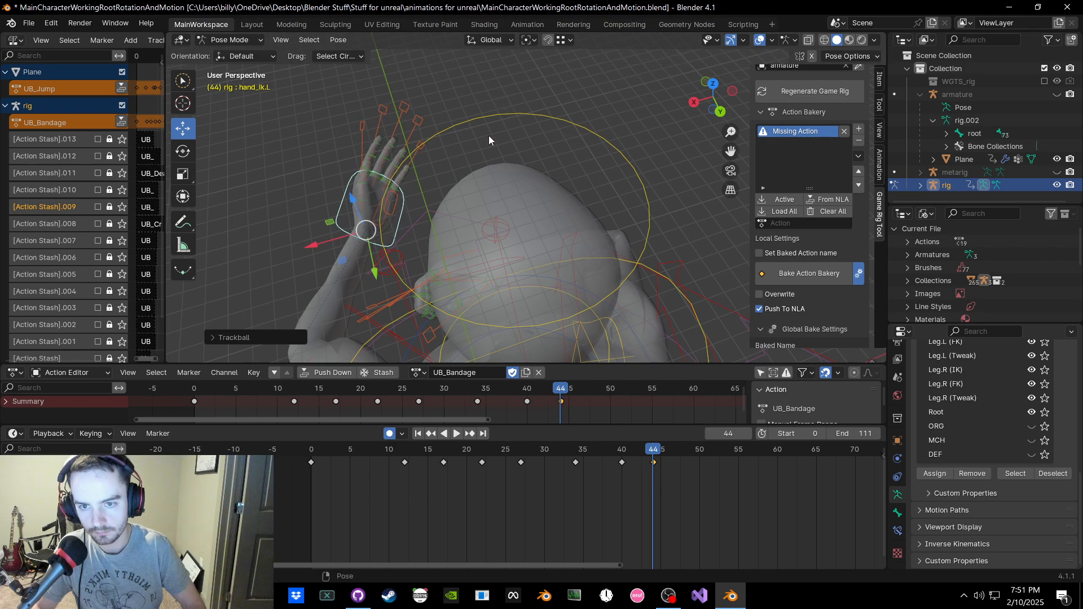
key("g")
left_click(493, 212)
middle_click_drag(492, 212, 377, 251)
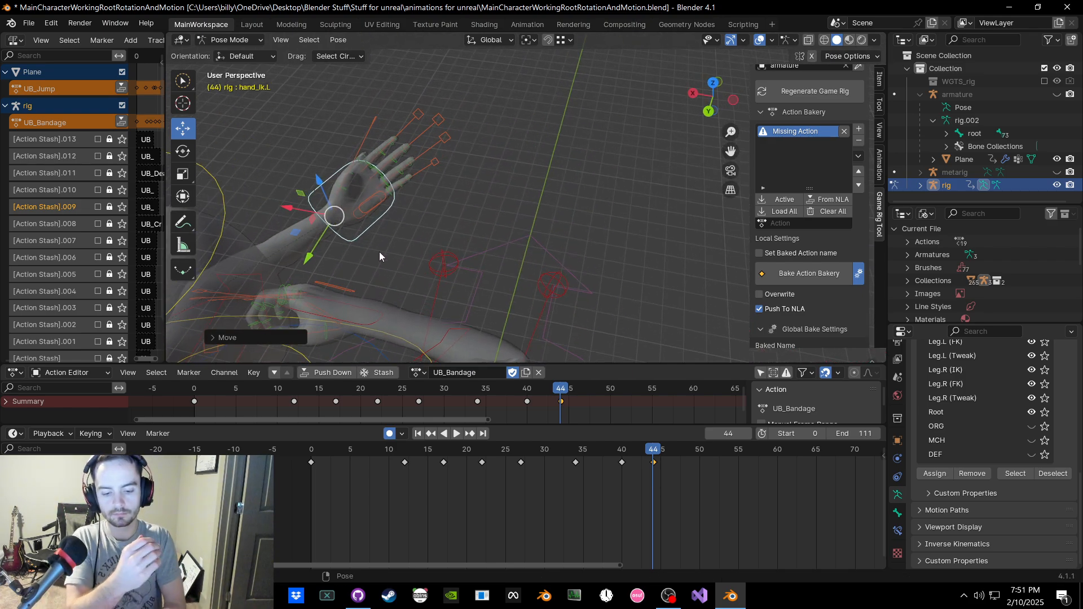
Step: Insert keyframes for all bones at frame 44 with the raised left hand
key("k")
left_click(513, 281)
key("a")
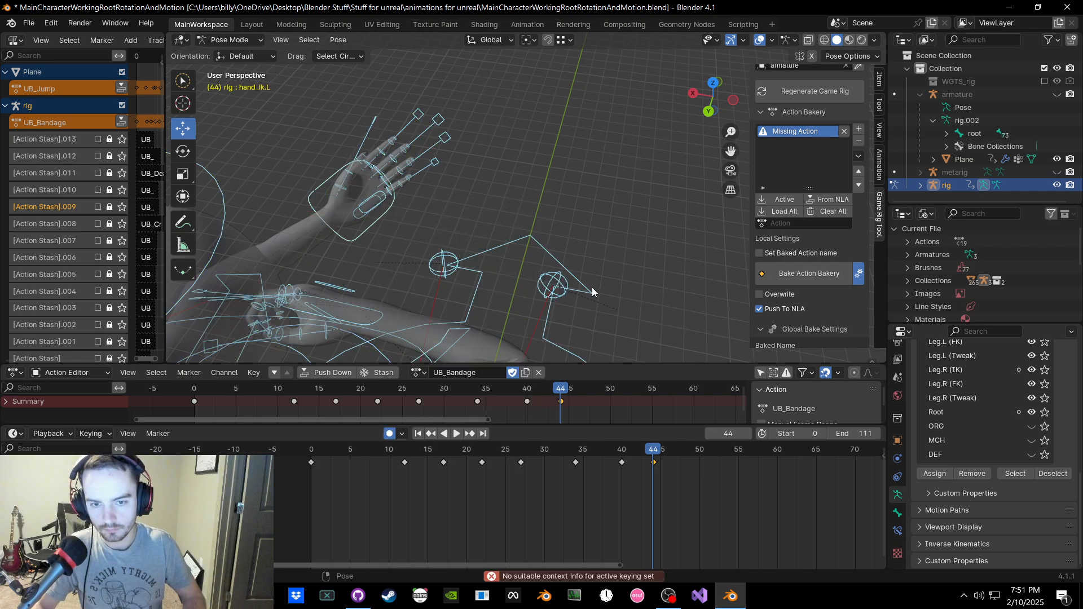
key("k")
left_click(591, 286)
Step: Scrub back to frame 40 and play the animation to review the hand motion from the side
left_click_drag(560, 393, 527, 397)
middle_click_drag(524, 339, 395, 257)
mouse_move(527, 390)
left_mouse_down()
mouse_move(473, 394)
mouse_move(524, 394)
left_mouse_up()
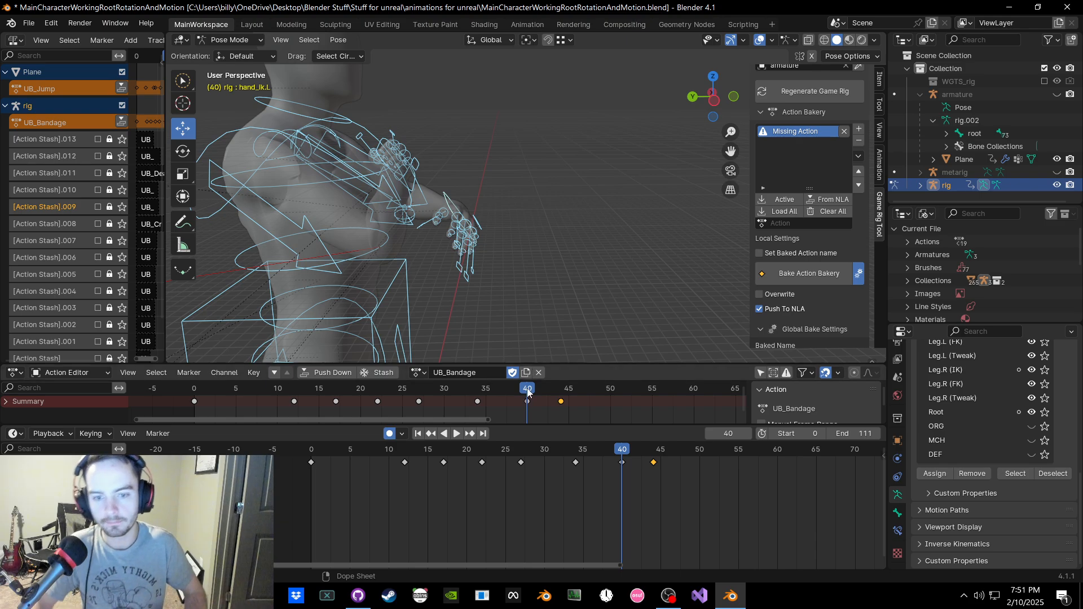
key("space")
key("space")
middle_click_drag(559, 344, 510, 299)
Step: Move the right-hand IK control and bring the timeline back to frame 40
left_click(442, 255)
left_click(486, 337)
middle_click_drag(486, 337, 575, 334)
key("g")
left_click(496, 305)
left_click_drag(467, 388, 529, 397)
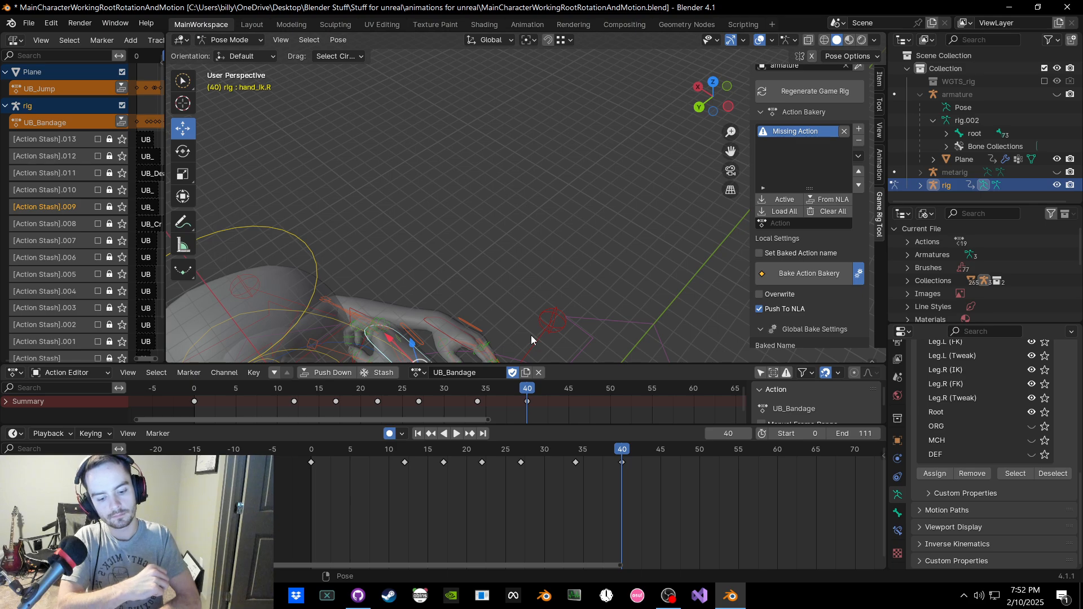
Step: Rotate the left-hand IK control at frame 40 so the hand turns upward instead of hanging down
middle_click_drag(530, 335, 444, 181)
left_click(438, 291)
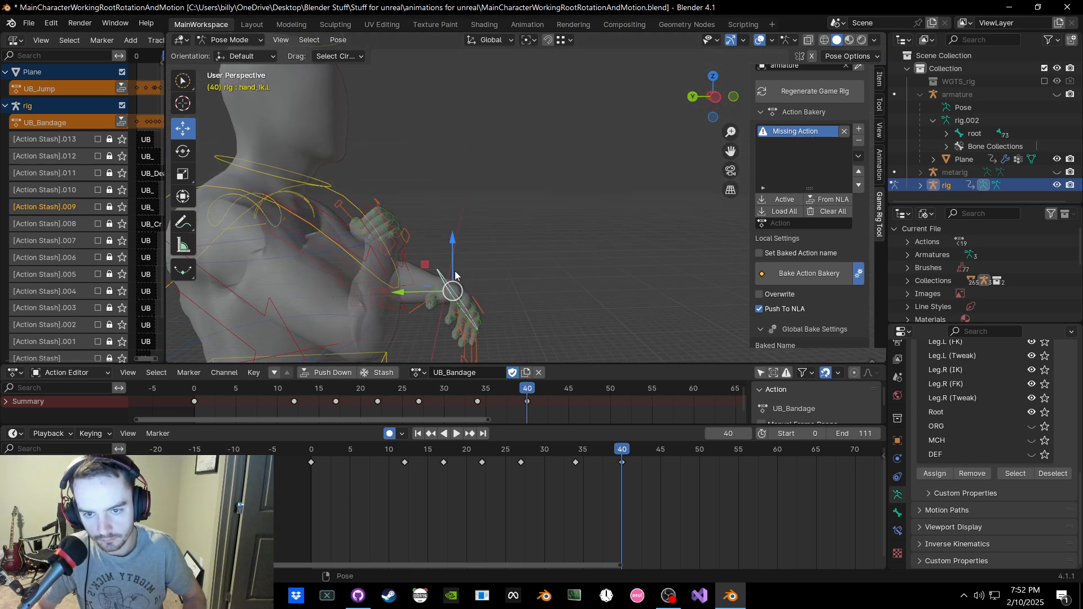
key("r")
left_click(475, 248)
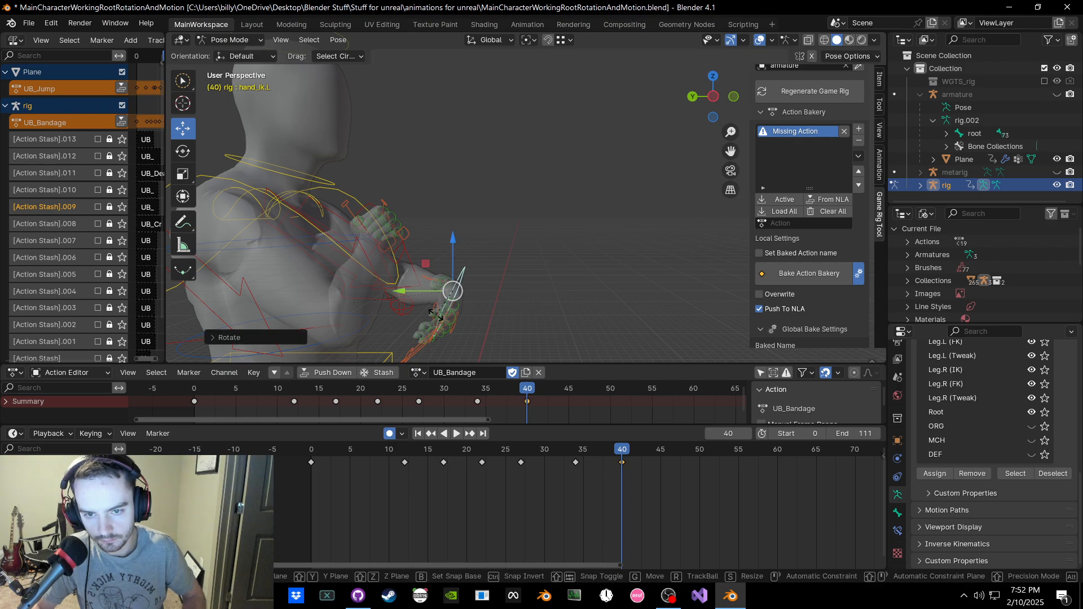
key("r")
key("r")
left_click(466, 297)
Step: Shift the left-hand IK control slightly at frame 40 to adjust its position in front of the body
key("a")
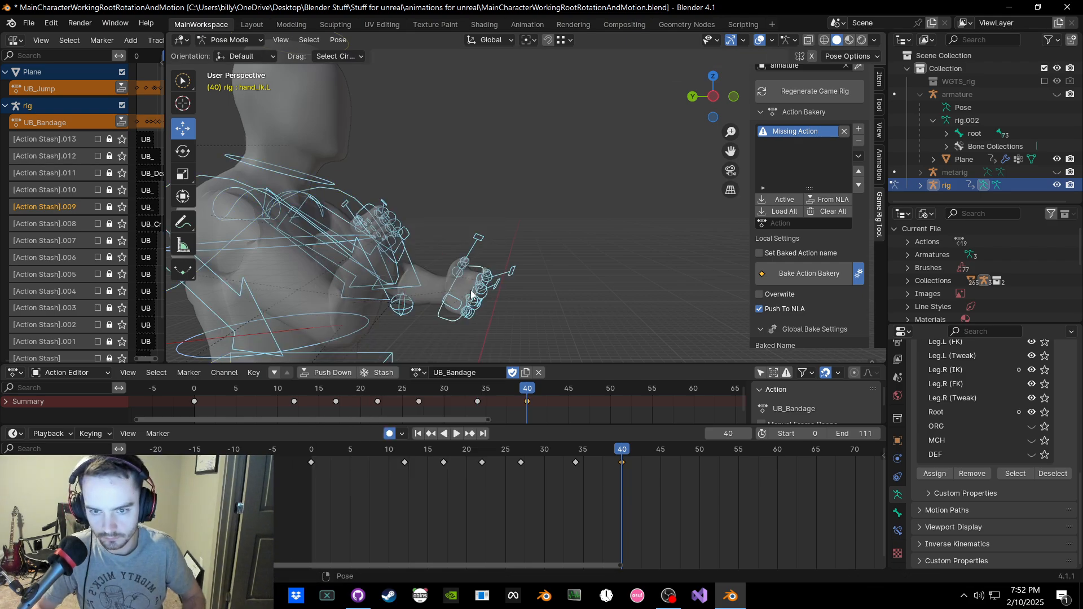
left_click(449, 318)
left_click(448, 322)
key("g")
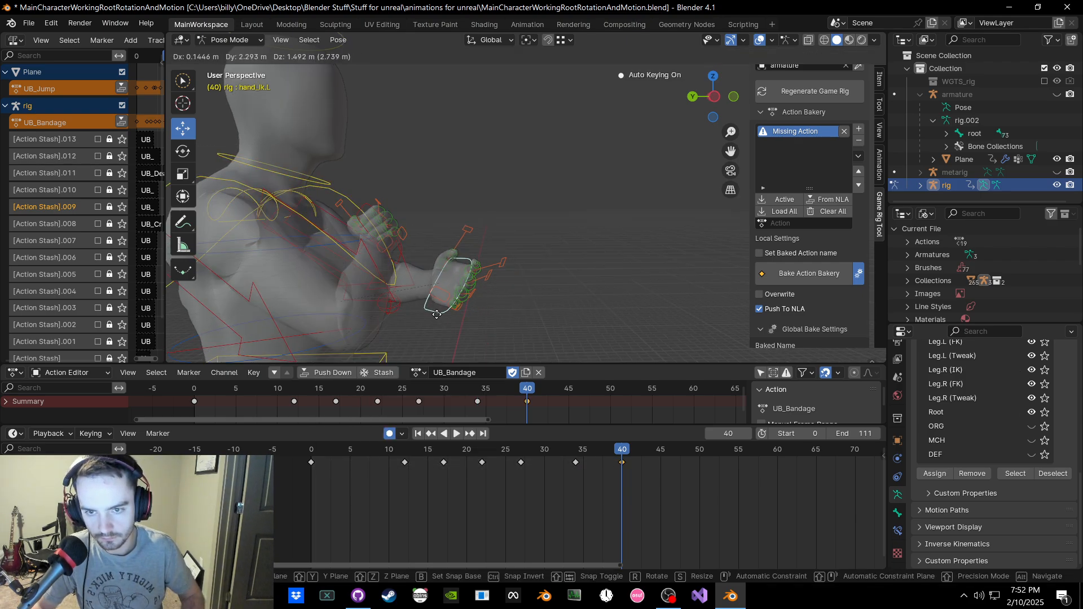
left_click(459, 299)
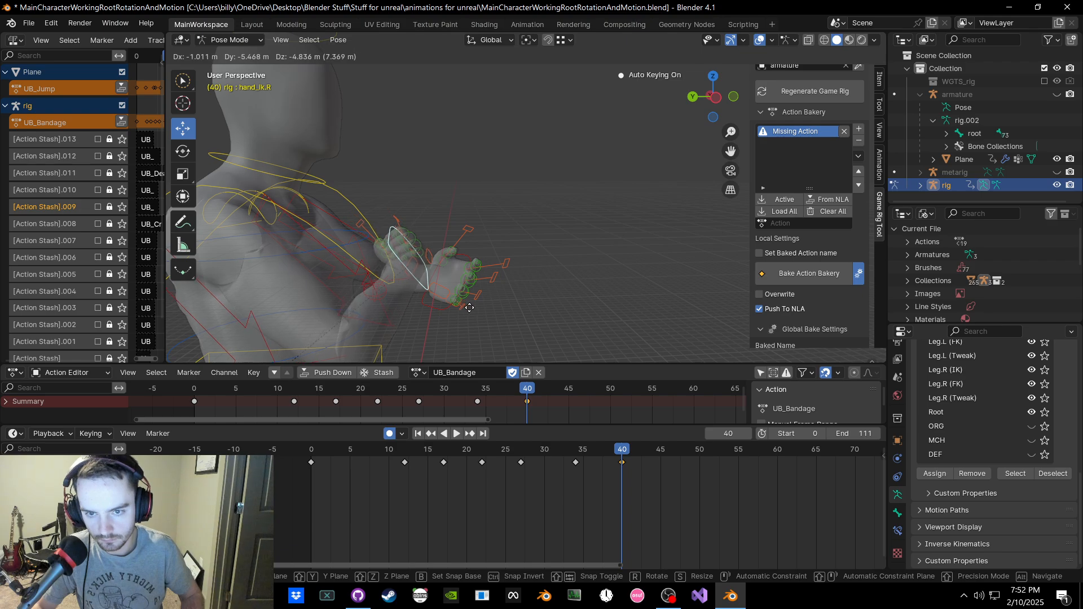
Step: Move the right-hand IK control toward the left forearm at frame 40 and rotate the hand to reach around it
middle_click_drag(458, 300, 836, 151)
key("g")
left_click(411, 265)
middle_click_drag(636, 188, 653, 219)
key("r")
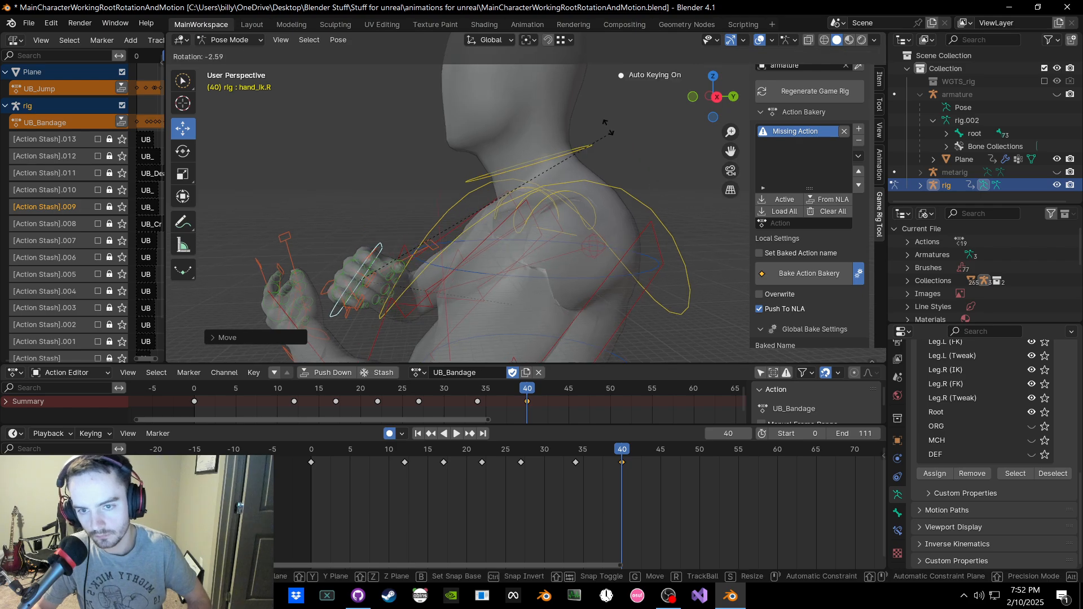
left_click(274, 126)
key("r")
key("r")
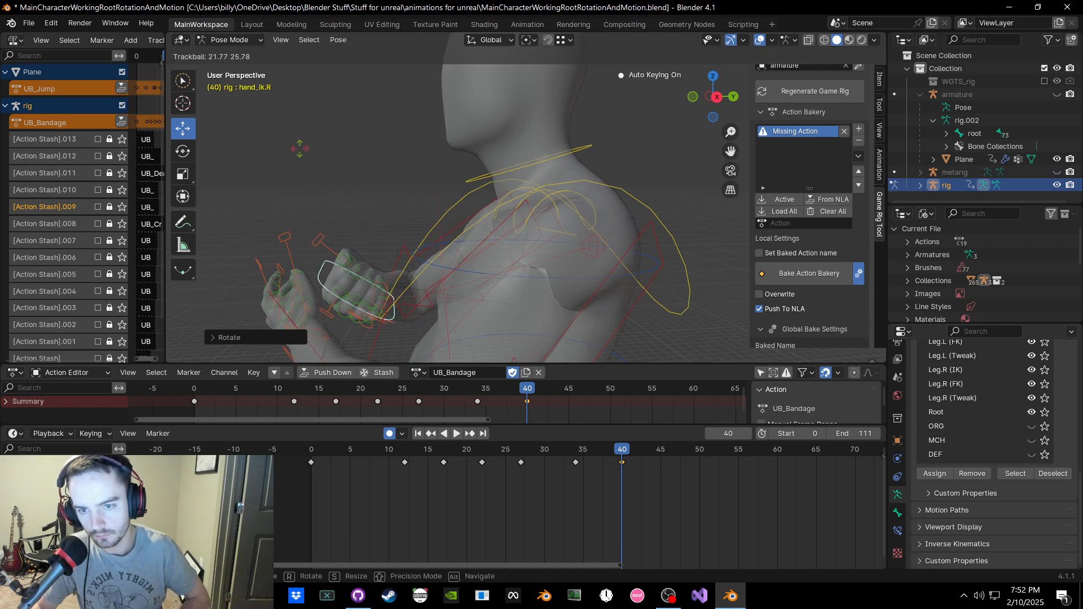
left_click(339, 152)
middle_click_drag(338, 153, 560, 212)
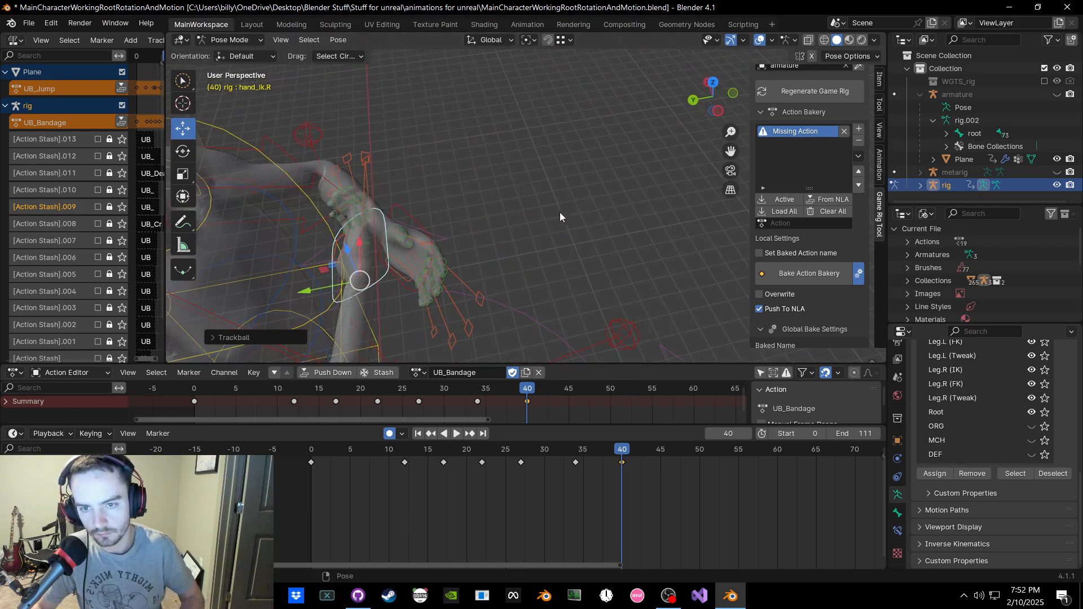
Step: Insert a keyframe for the right-hand IK control at frame 40
key("k")
left_click(540, 212)
mouse_move(526, 391)
left_mouse_down()
mouse_move(439, 390)
mouse_move(528, 399)
left_mouse_up()
Step: Move and rotate the left-hand IK control at frame 40 so the open palm extends forward beyond the right hand
middle_click_drag(499, 341, 596, 278)
left_click(423, 235)
middle_click_drag(474, 234, 549, 226)
key("g")
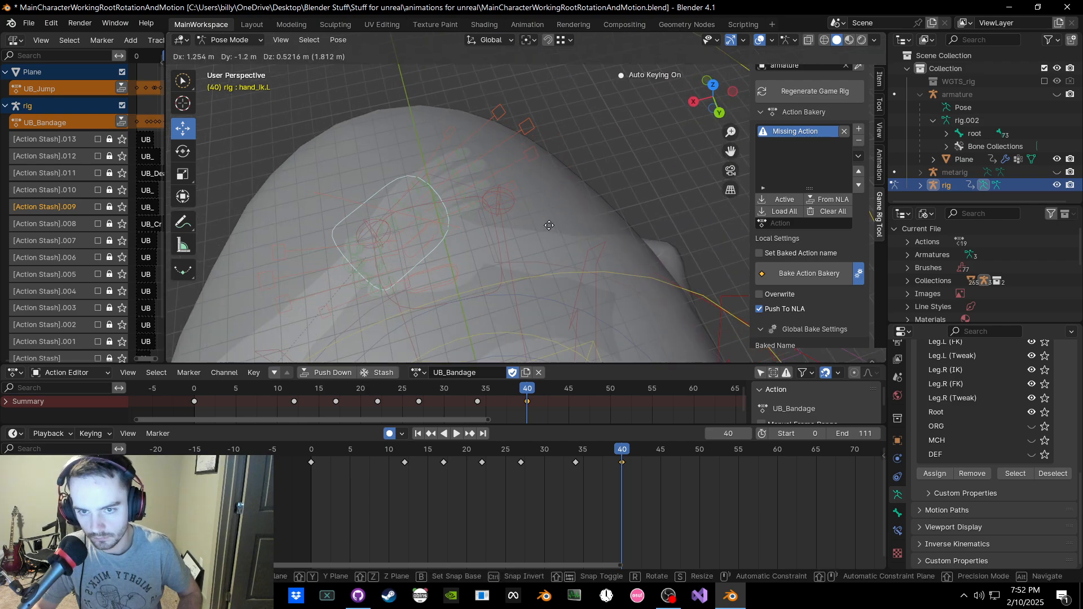
left_click(515, 190)
key("r")
left_click(495, 160)
middle_click_drag(495, 160, 456, 181)
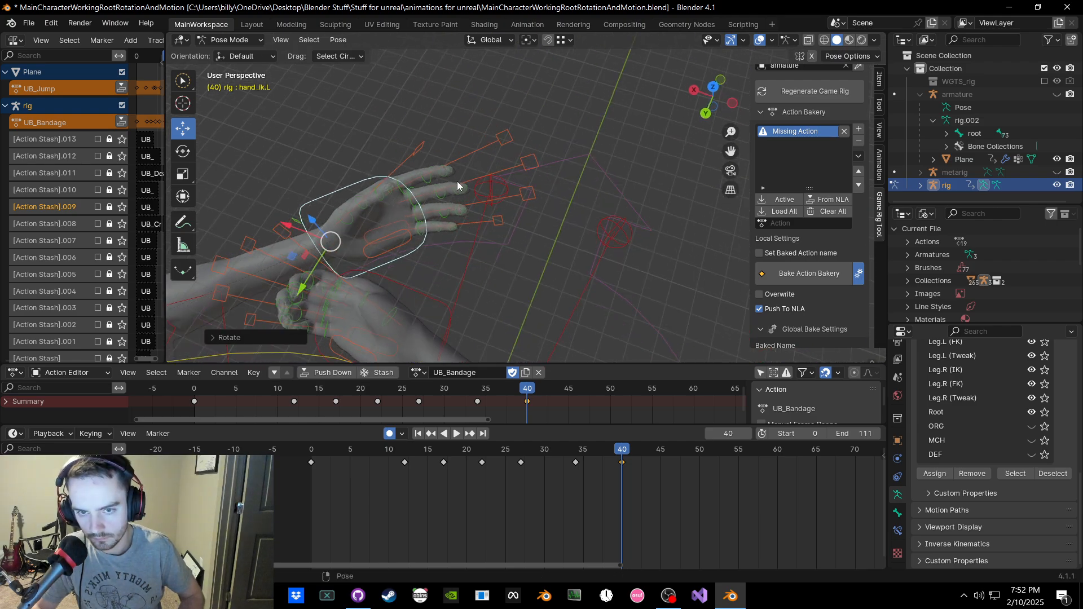
Step: Reposition the right-hand IK control beneath the left forearm at frame 40
left_click(390, 275)
middle_click_drag(390, 276, 242, 195)
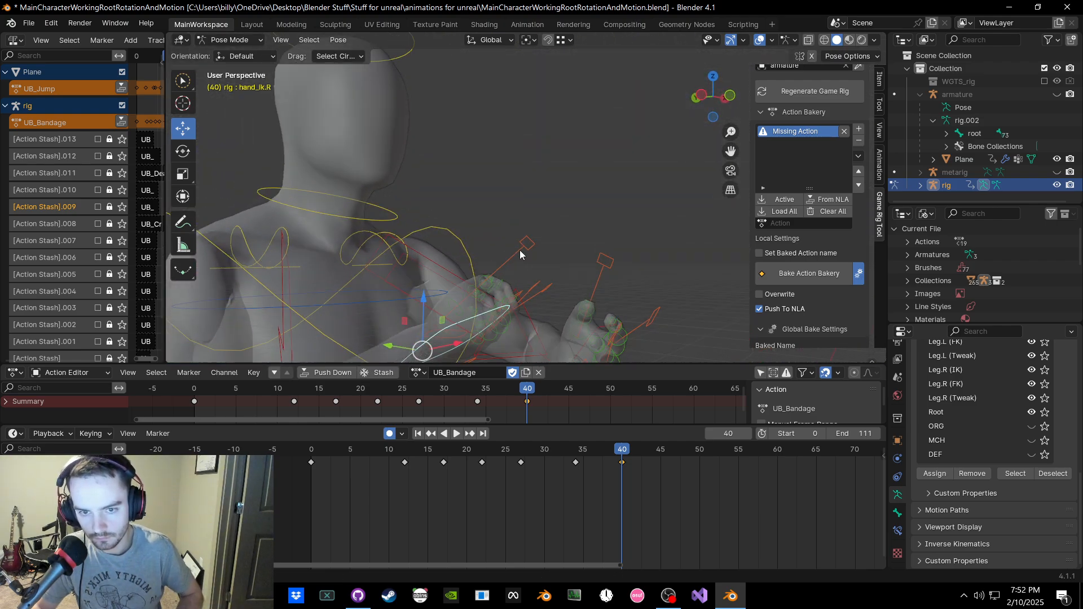
middle_click_drag(520, 254, 506, 272)
key("g")
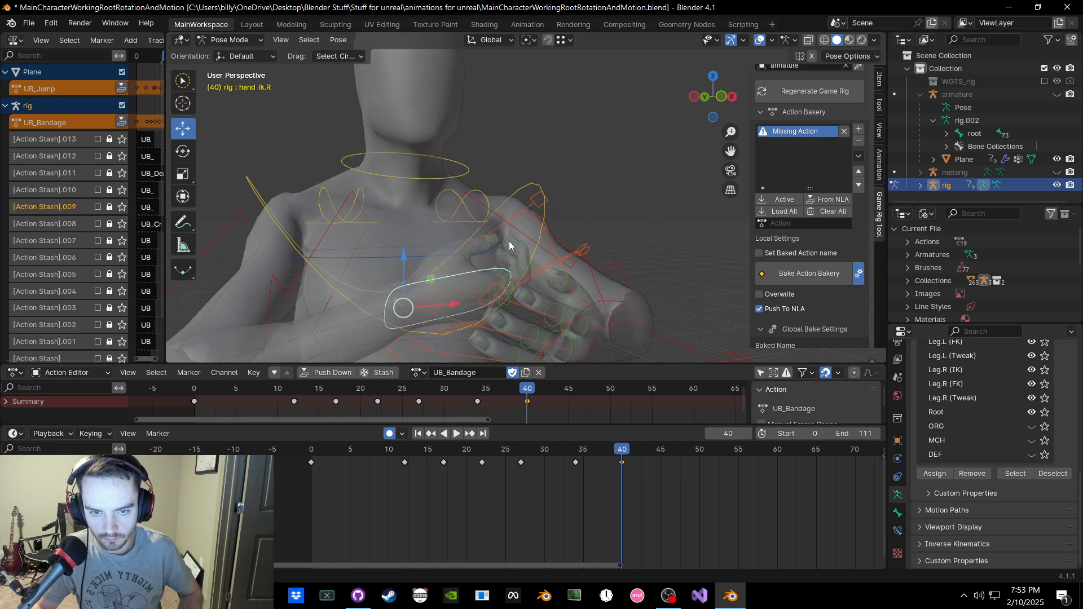
left_click(570, 315)
Step: Insert keyframes for all bones at frame 40 with both hands adjusted and clear the selection
middle_click_drag(570, 316, 677, 55)
key("a")
key("k")
left_click(553, 150)
left_click(583, 150)
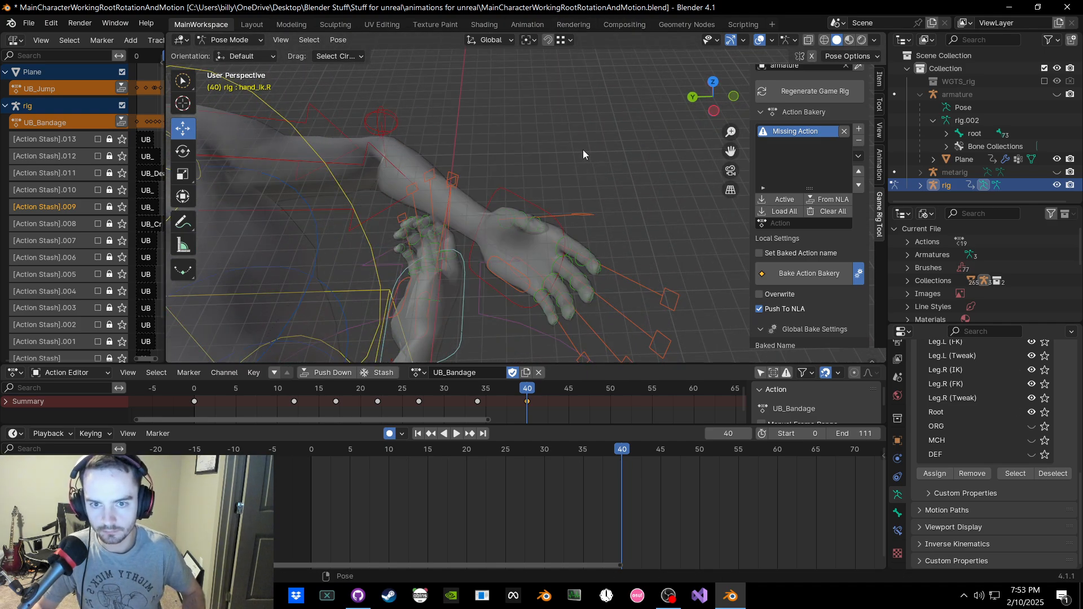
Step: Insert keyframes for all bones at frame 67 to carry the frame 40 pose forward
middle_click_drag(584, 151, 544, 146, "shift")
middle_click_drag(530, 392, 370, 391)
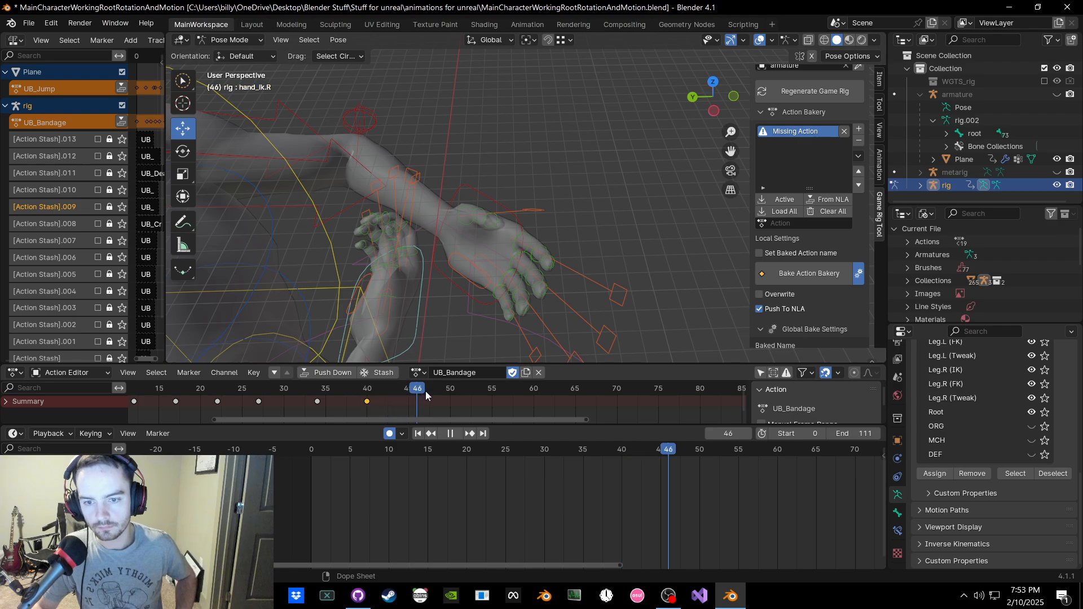
key("a")
key("k")
left_click(506, 303)
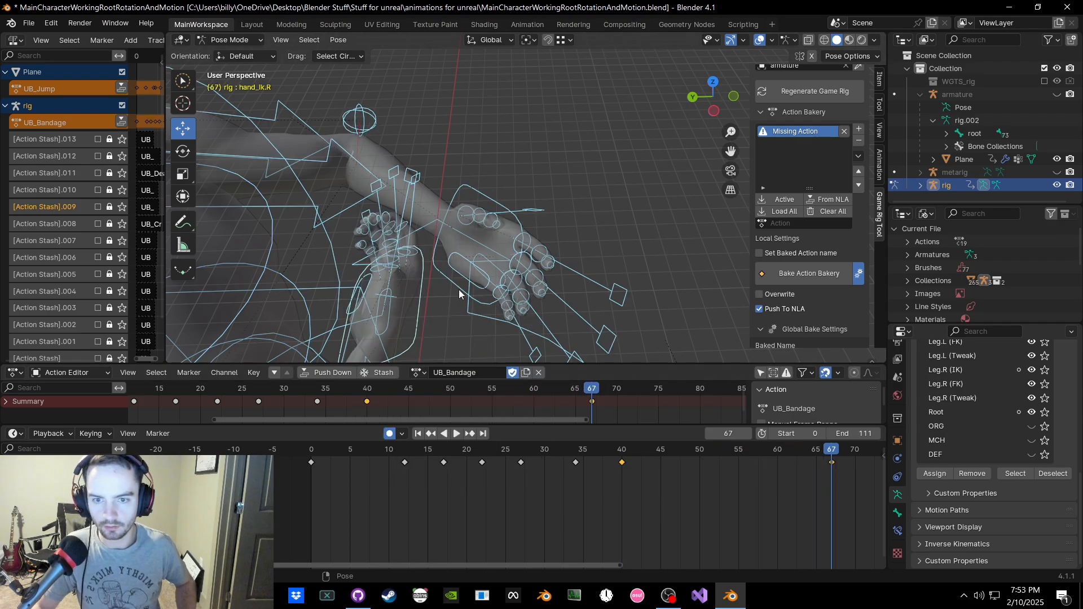
Step: Scale the right hand's index, middle, ring and pinky master controls together at frame 67 to curl the fingers
left_click(417, 272)
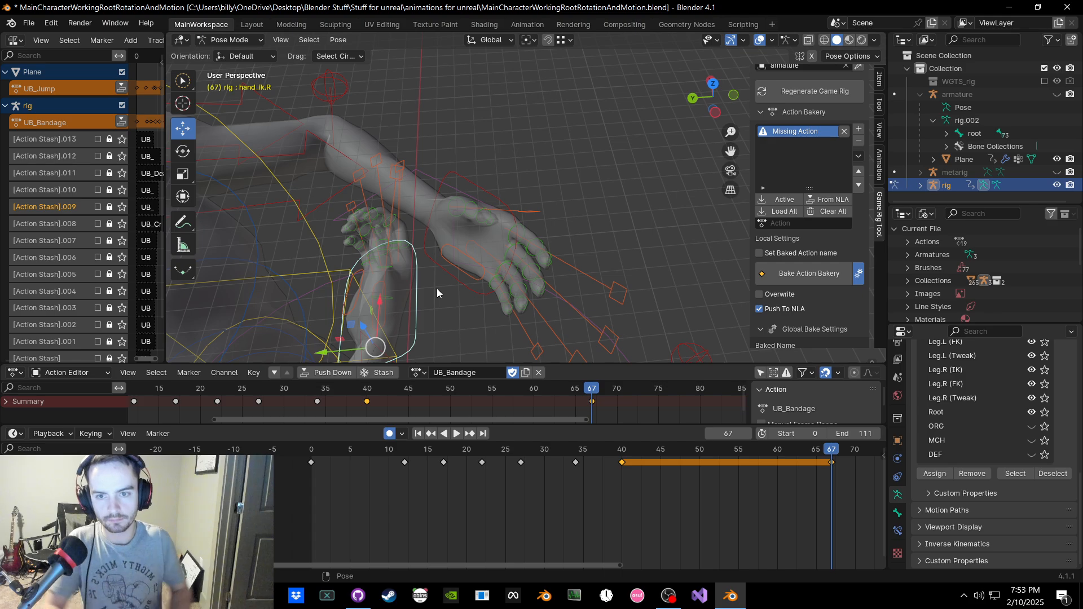
left_click(398, 171)
mouse_move(398, 171)
middle_mouse_down()
mouse_move(412, 167)
mouse_move(394, 167)
middle_mouse_up()
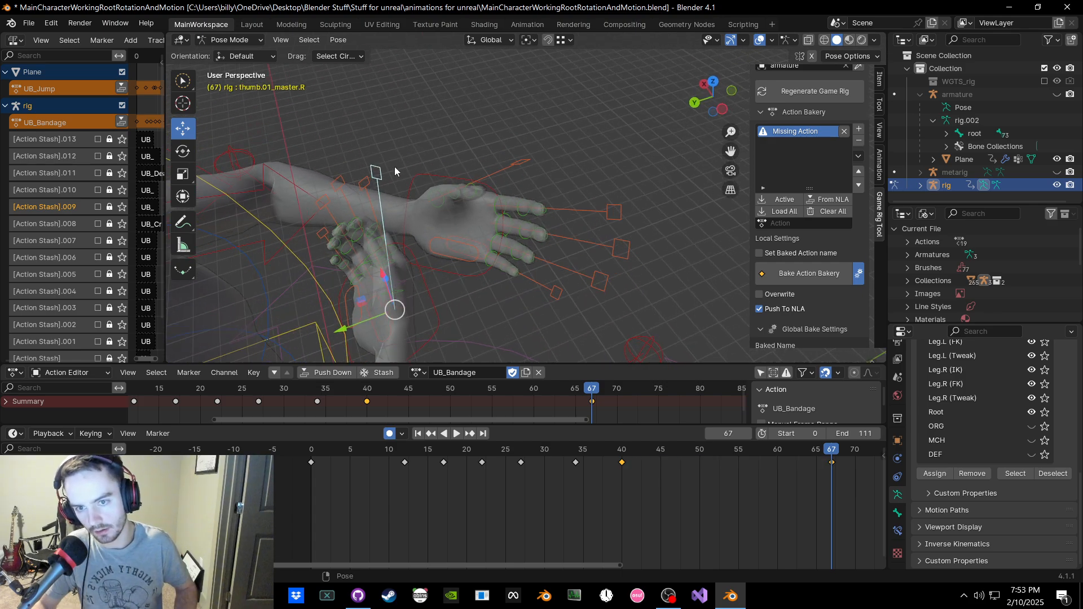
left_click(363, 184)
left_click(339, 184, "shift")
left_click(323, 202, "shift")
left_click(324, 232, "shift")
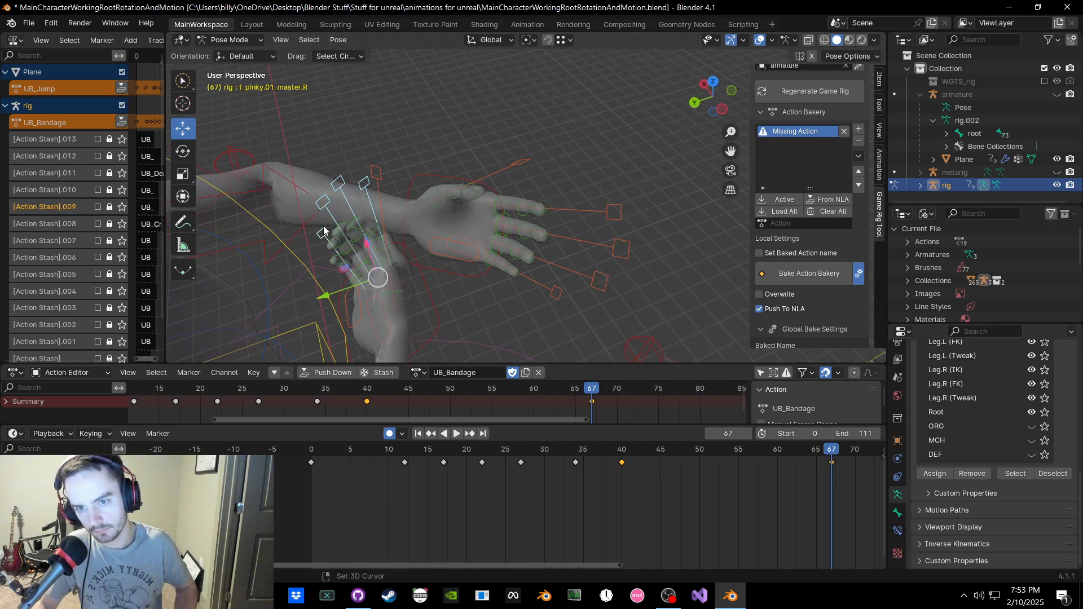
key("s")
left_click(338, 211)
Step: Move the right-hand IK control away from the left wrist and raise it in front of the chest at frame 67
key("a")
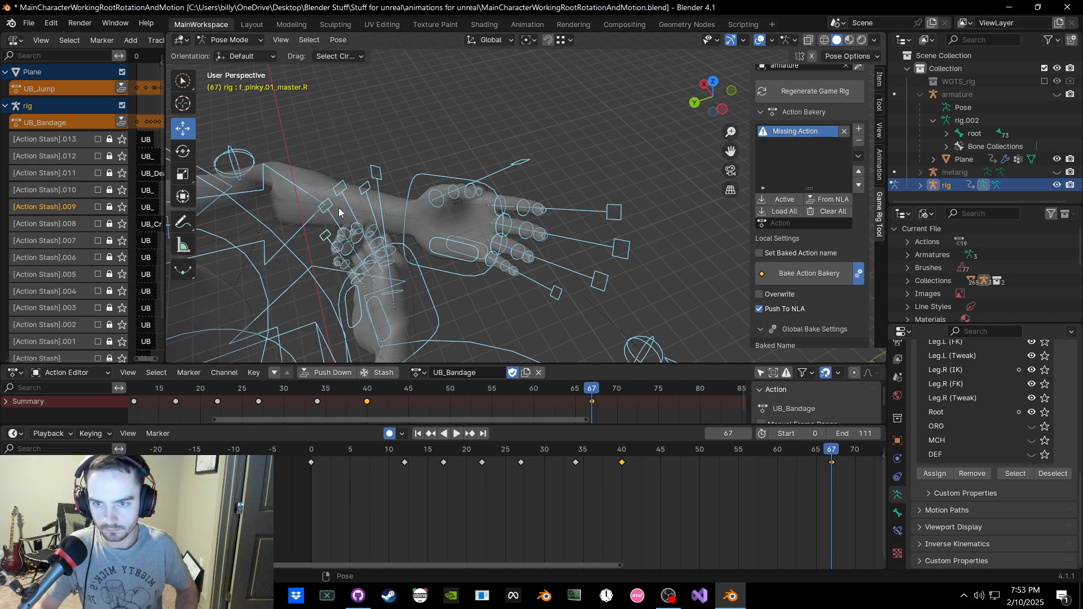
left_click(416, 285)
middle_click_drag(434, 288, 505, 242)
key("g")
left_click(597, 218)
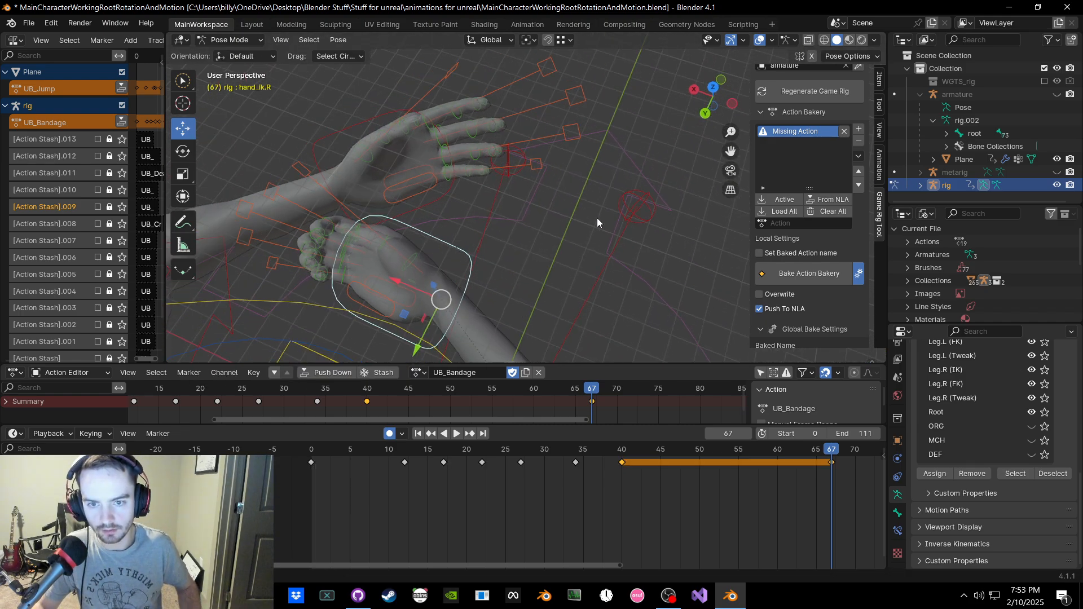
middle_click_drag(597, 217, 519, 190)
key("g")
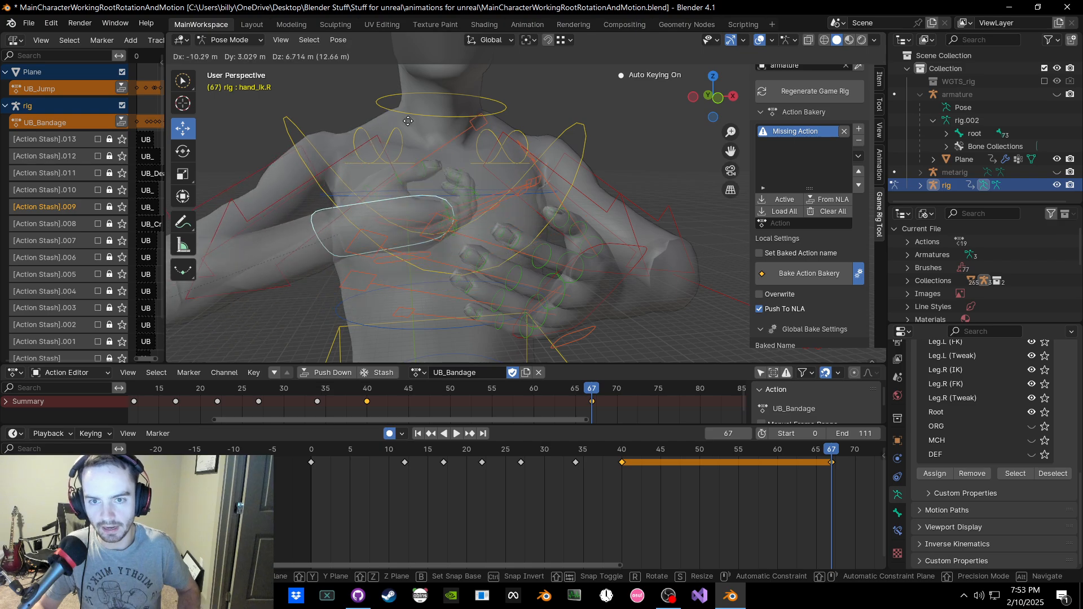
left_click(387, 112)
Step: Move the right elbow target, upper_arm_ik_target.R, outward from the body at frame 67
middle_click_drag(388, 111, 385, 131)
left_click(337, 161)
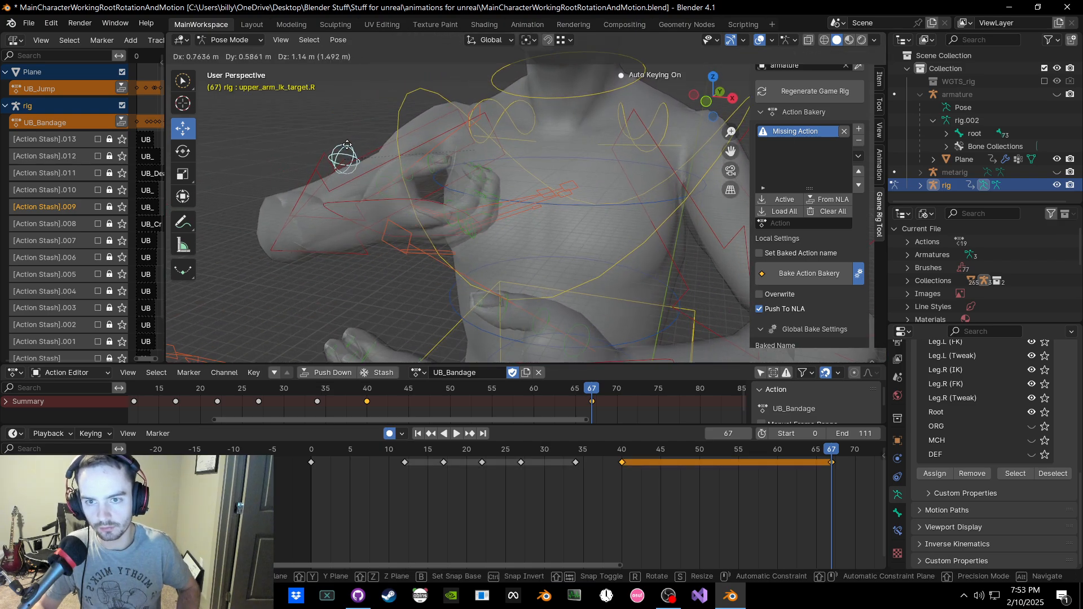
middle_click_drag(336, 160, 447, 187)
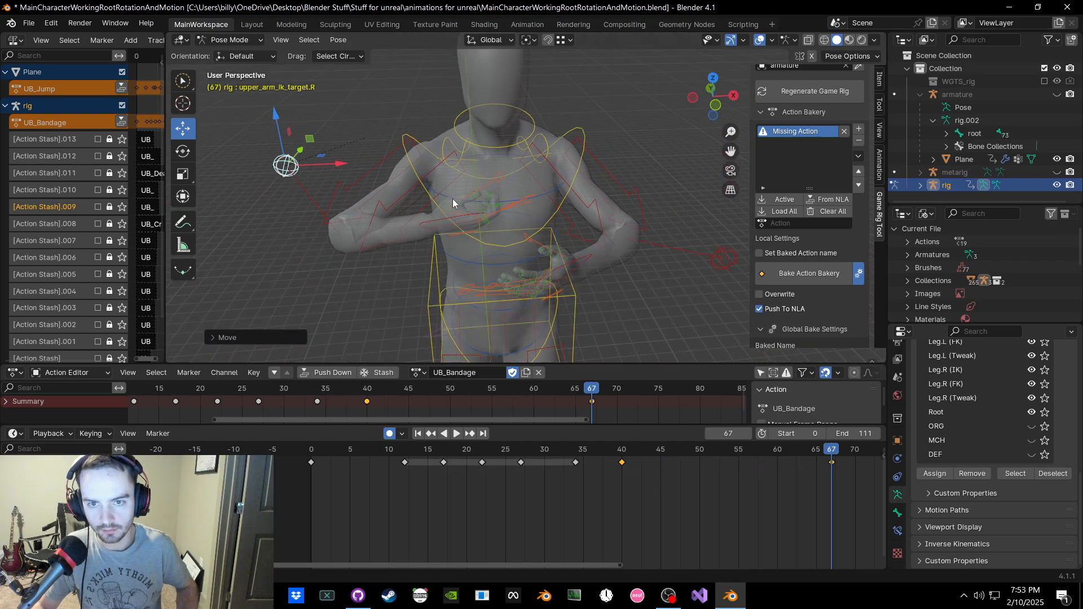
Step: Rotate the chest control, spine_fk.003, at frame 67 and keyframe all bones
left_click(449, 193)
key("g")
key("r")
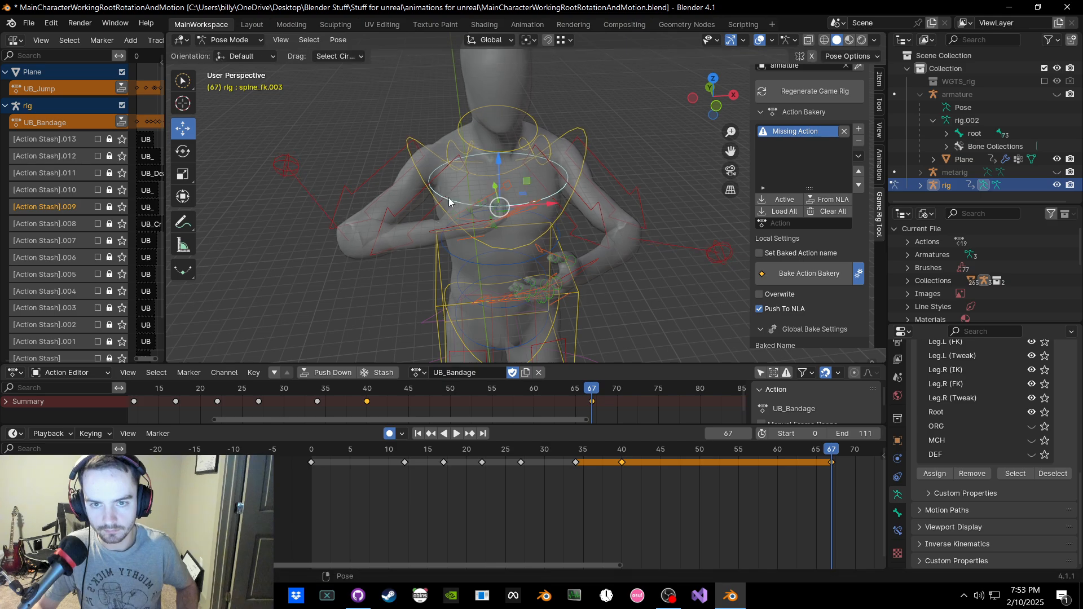
left_click(445, 195)
key("a")
key("k")
left_click(444, 195)
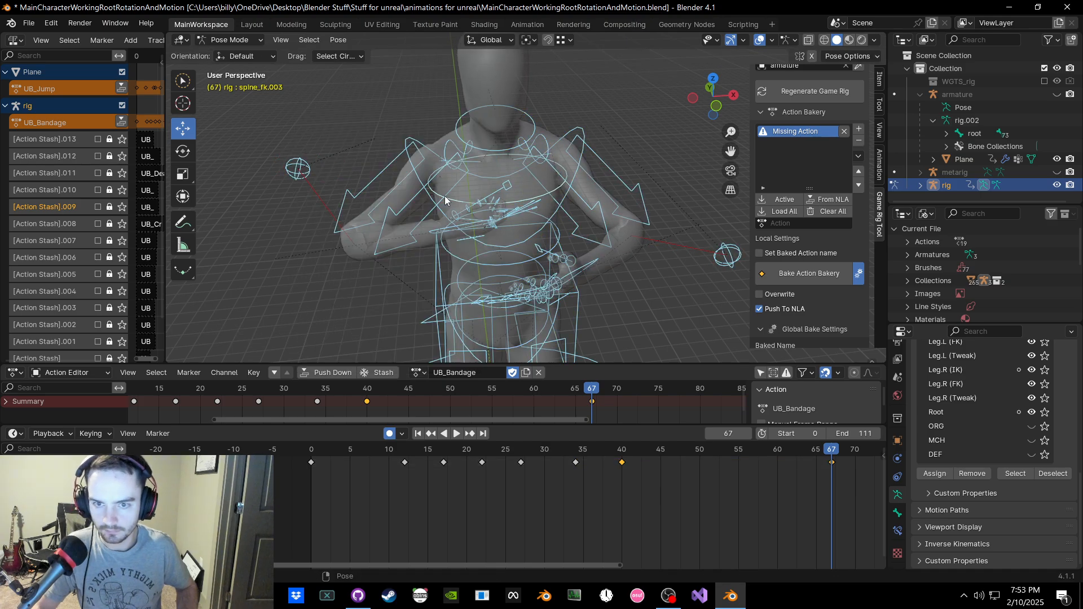
Step: Refine the chest control's tilt with a free trackball rotation at frame 67 and keyframe all bones again
scroll(514, 206, "up", 3, "ctrl")
left_click(519, 238)
left_click(388, 197)
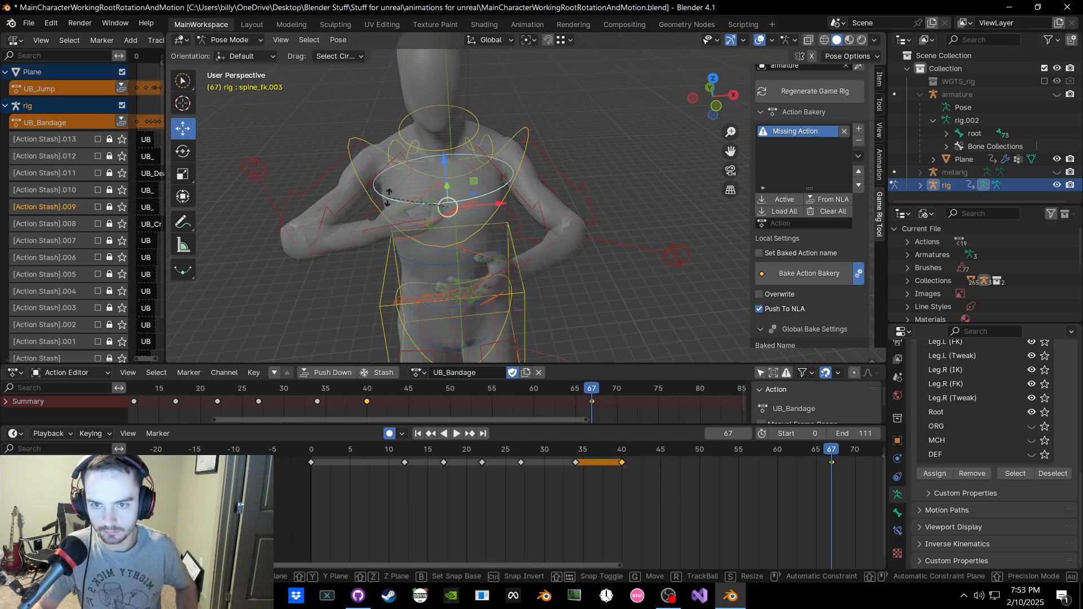
key("r")
key("r")
left_click(387, 195)
key("a")
key("k")
left_click(388, 195)
Step: Rotate the head control around the X axis at frame 67 and keyframe all bones
middle_click_drag(540, 212, 470, 178)
left_click(641, 216)
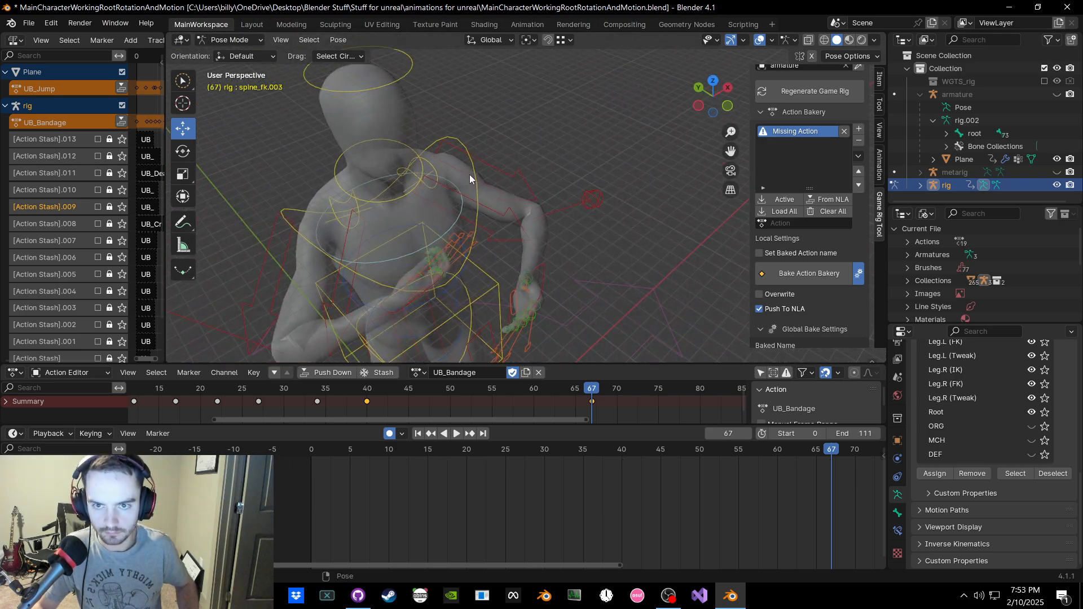
middle_click_drag(552, 202, 623, 227)
left_click(527, 198)
left_click(474, 77)
middle_click_drag(475, 77, 539, 59)
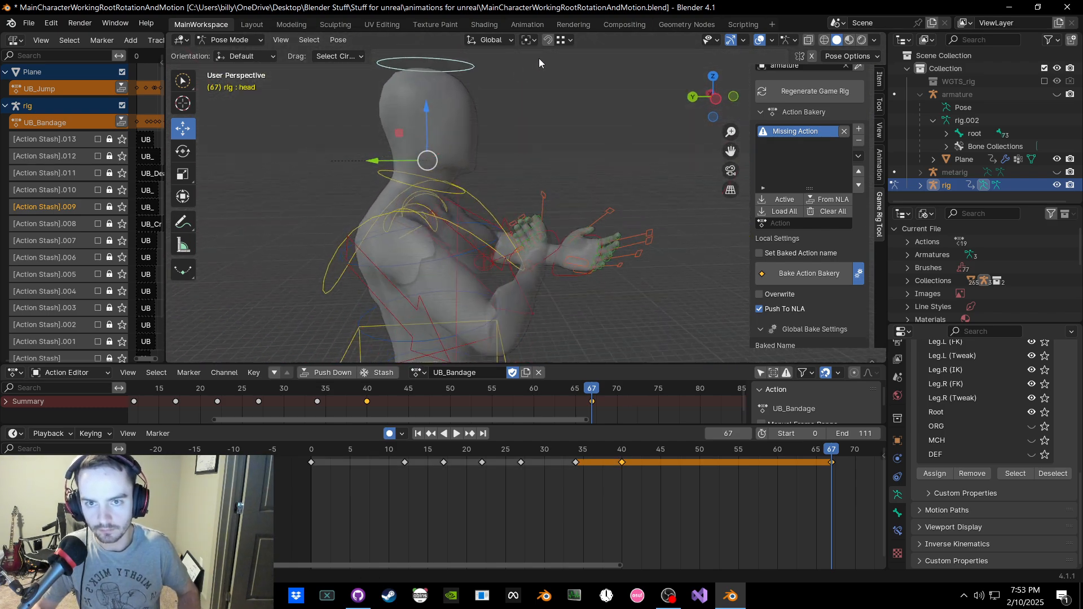
key("r")
key("x")
left_click(544, 63)
key("a")
key("k")
left_click(546, 64)
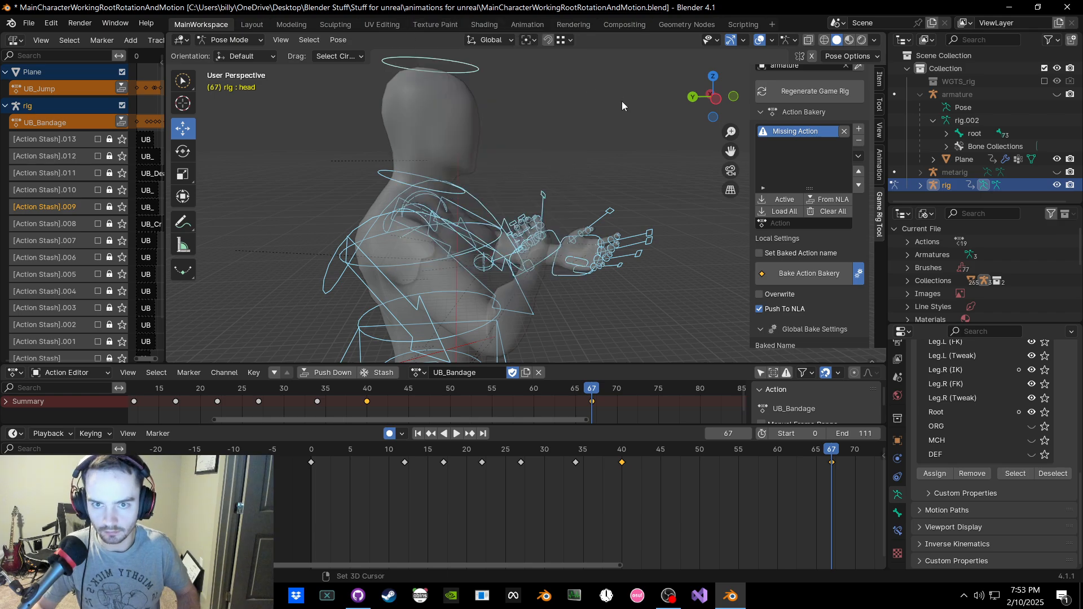
middle_click_drag(622, 111, 550, 120, "shift")
key("k")
left_click(581, 164)
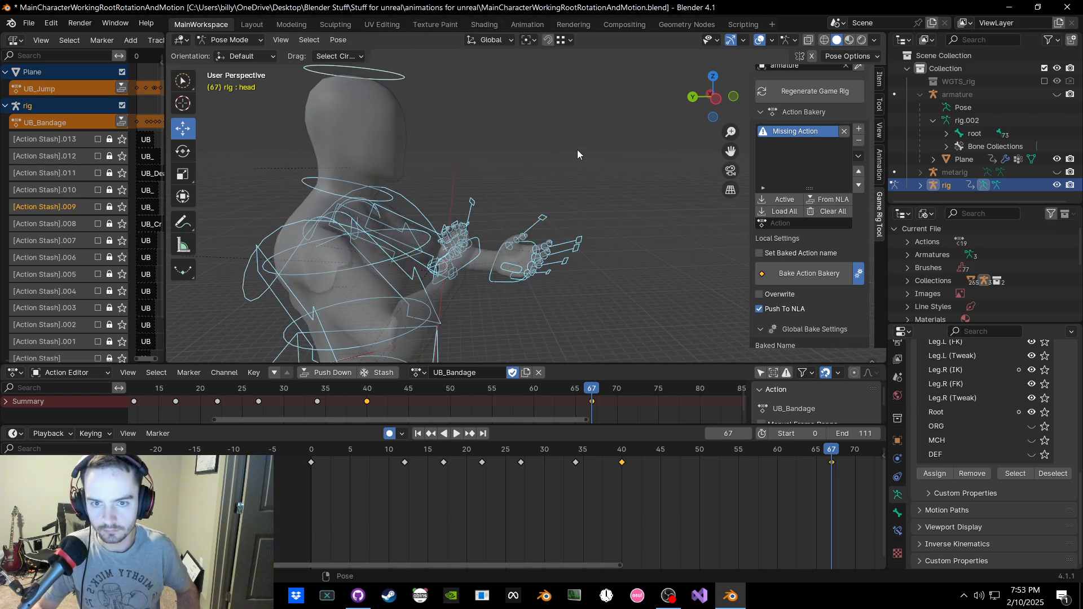
Step: Scale the left hand's index, middle, ring and pinky master controls together at frame 67 to adjust the finger curl
left_click(536, 247)
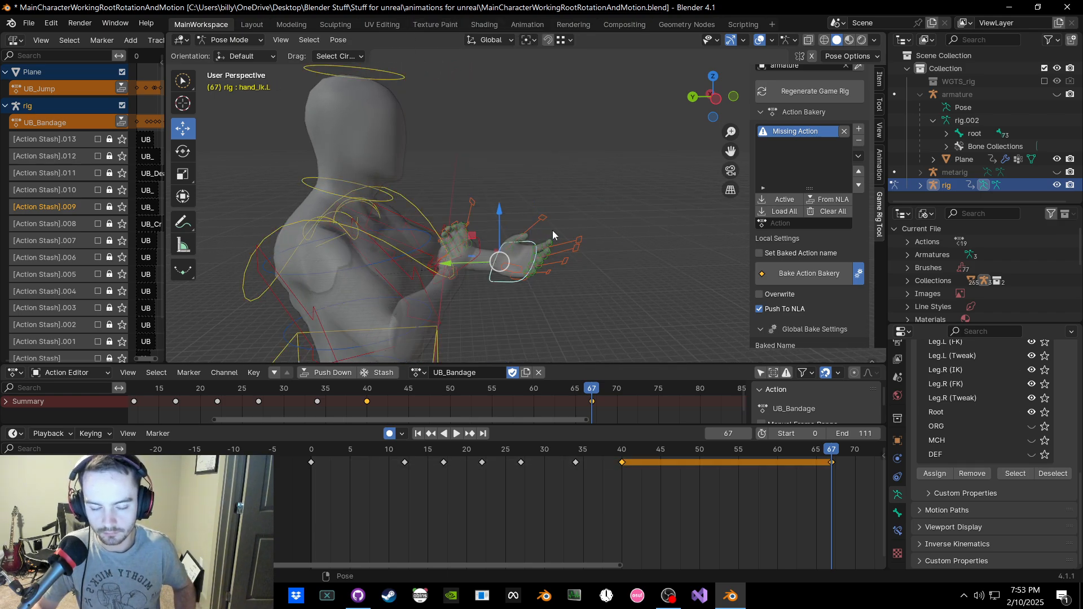
middle_click_drag(553, 230, 667, 270)
left_click_drag(600, 248, 584, 256)
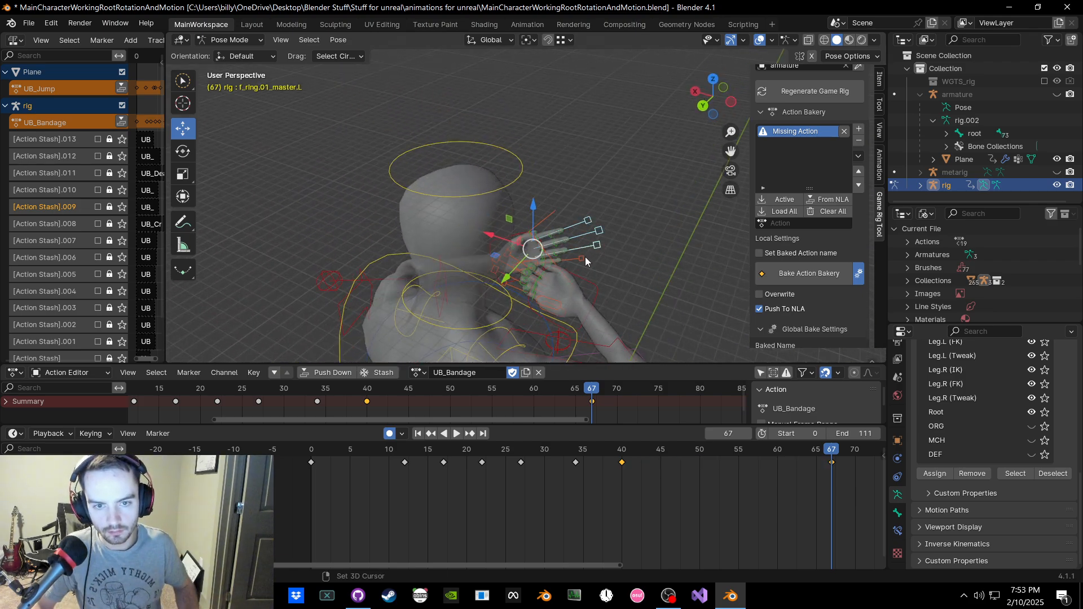
key("s")
left_click(604, 254)
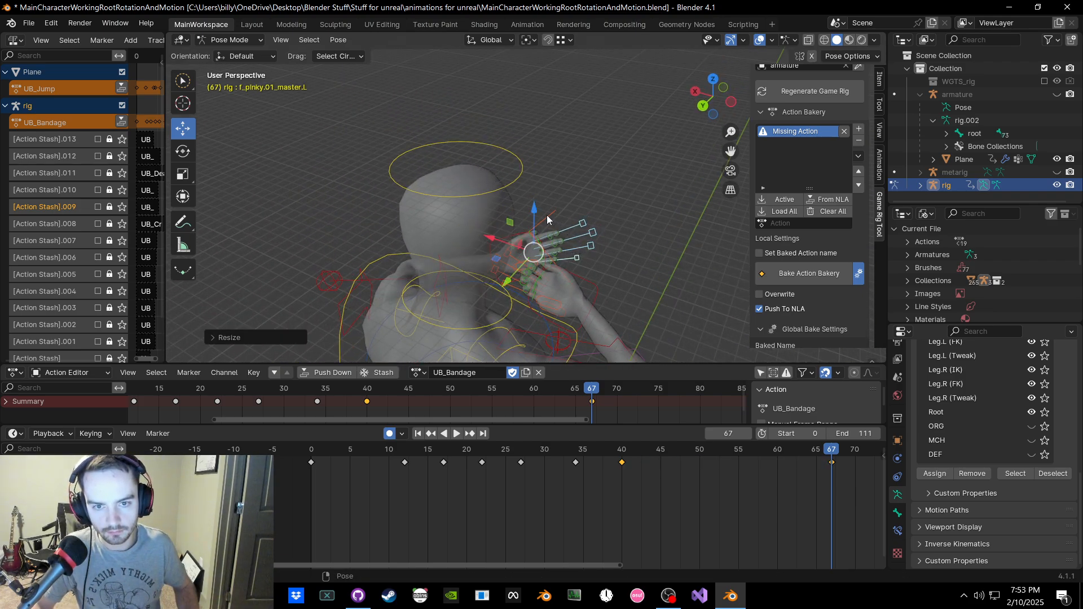
left_click(546, 215)
middle_click_drag(548, 216, 587, 228)
key("s")
left_click(571, 229)
left_click(594, 246)
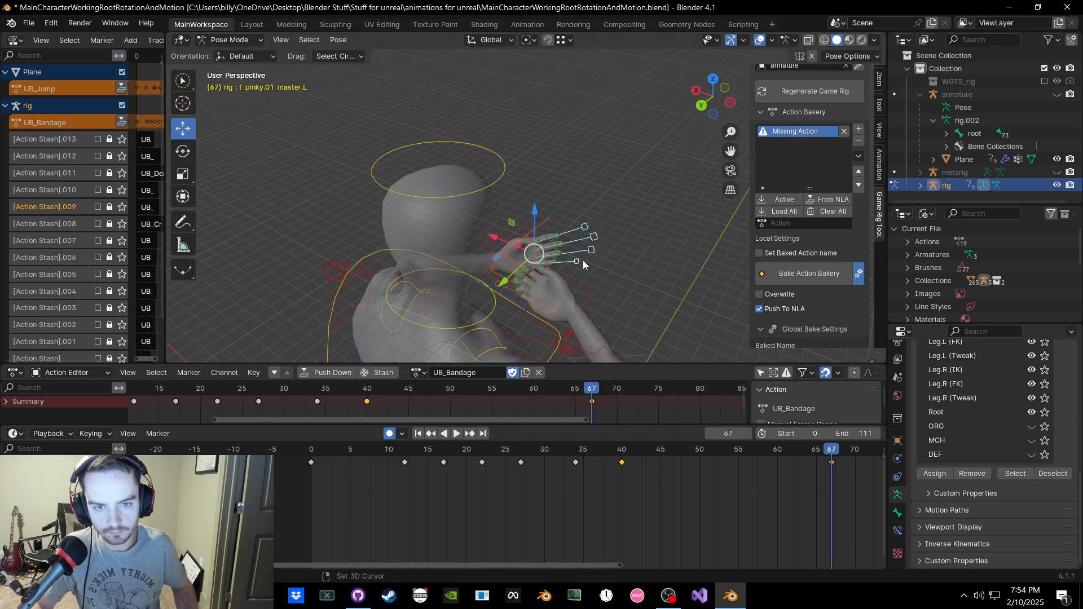
key("s")
left_click(620, 243)
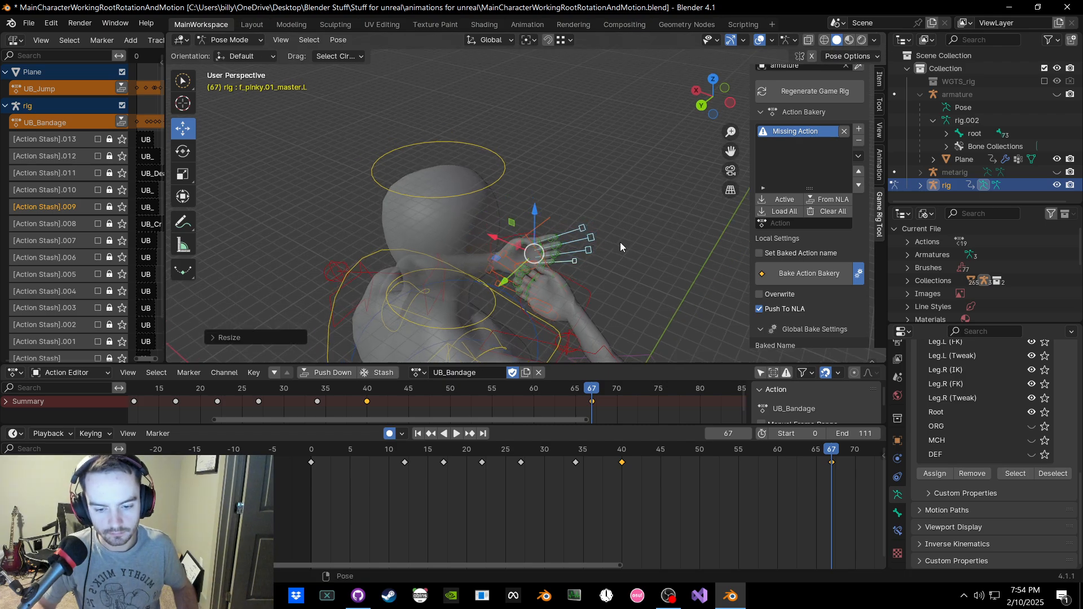
Step: Keyframe all bones at frame 67 to store the adjusted left-hand finger pose
middle_click_drag(620, 245, 647, 249)
left_click(515, 246)
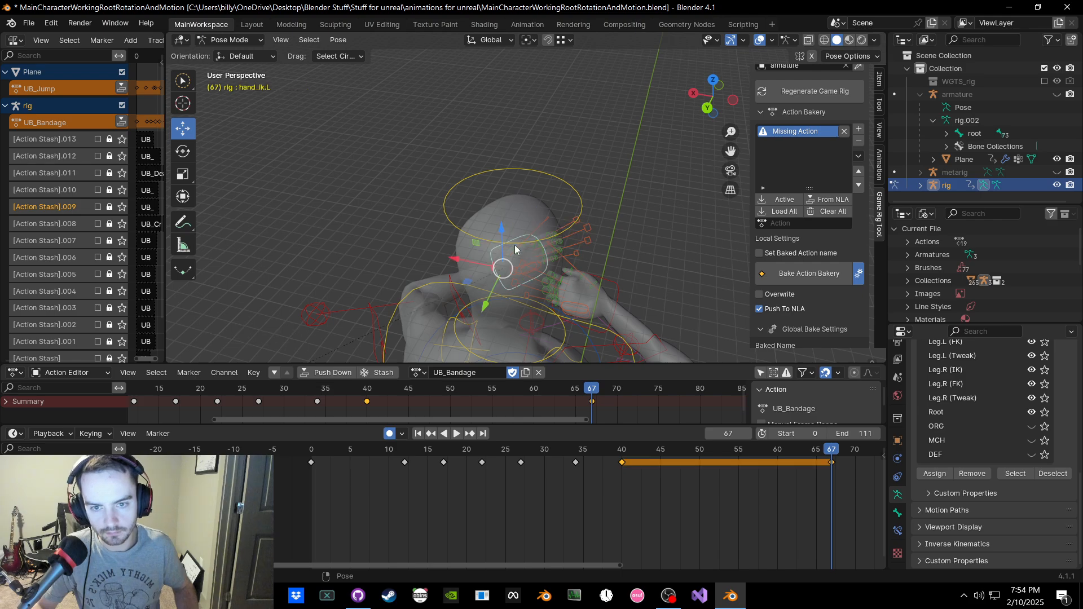
middle_click_drag(514, 245, 587, 226)
key("a")
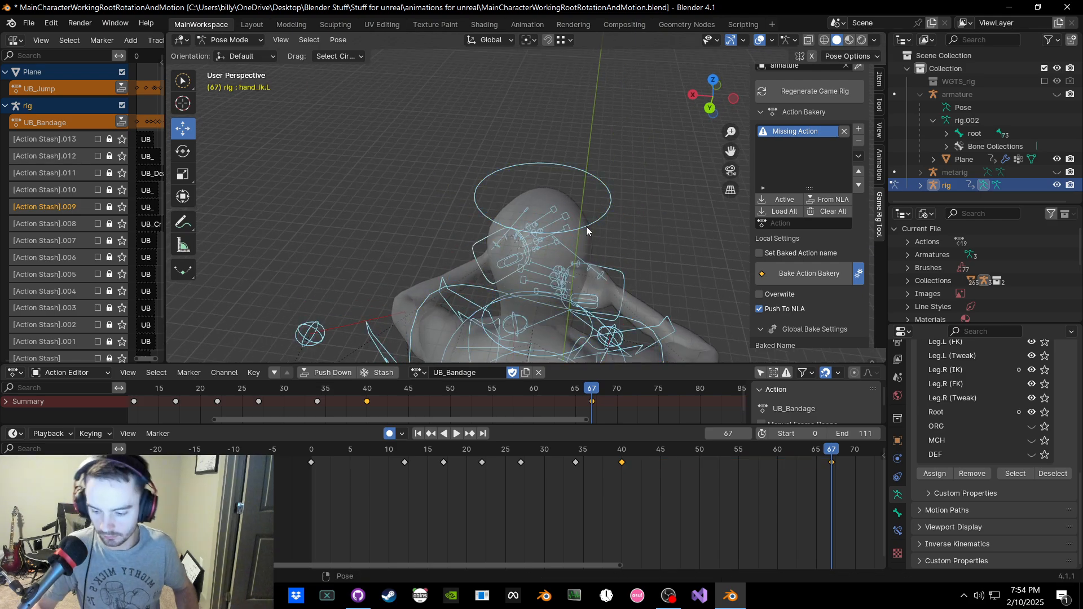
key("k")
left_click(587, 226)
Step: Scrub and play the animation up to frame 67 to check the motion into the new pose
left_click_drag(496, 386, 342, 388)
key("space")
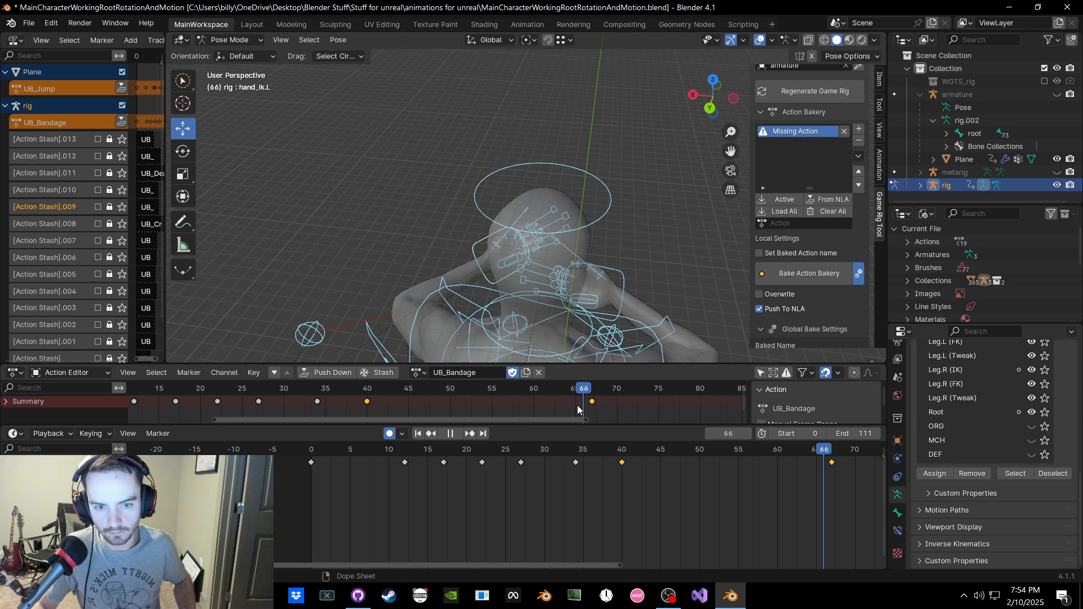
left_click_drag(417, 391, 592, 396)
key("space")
Step: Insert keyframes for all bones at frame 75 to carry the frame 67 pose forward
middle_click_drag(593, 396, 385, 393)
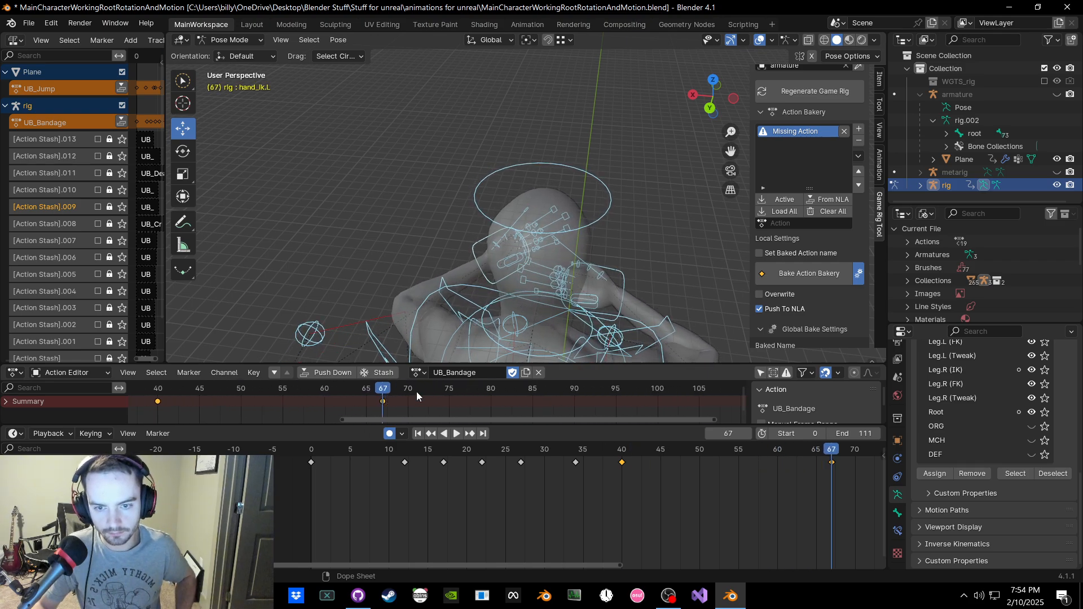
key("k")
left_click(428, 347)
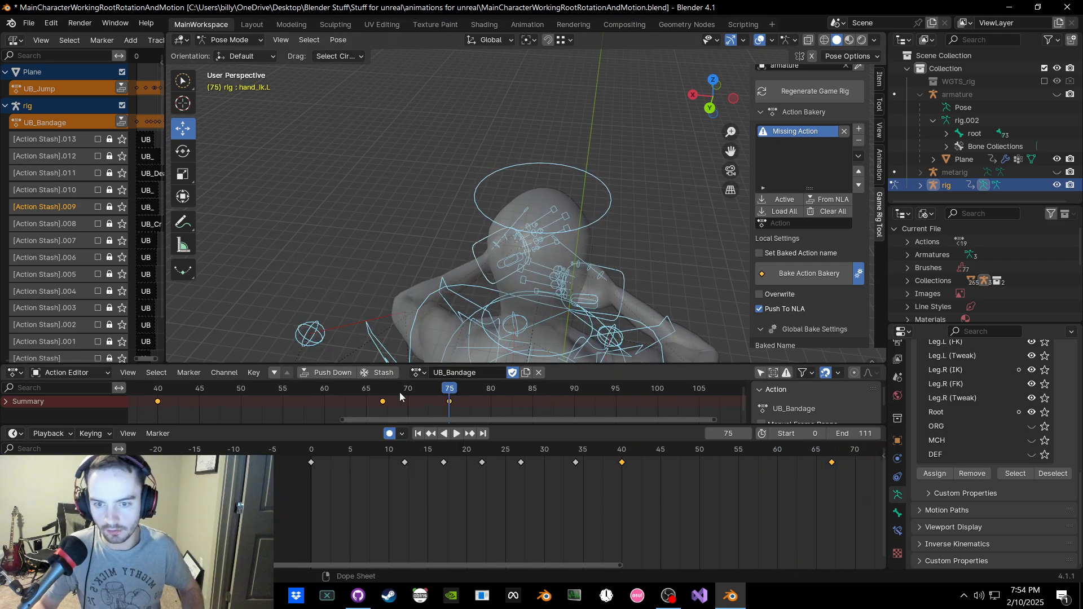
Step: Move the right-hand IK control, hand_ik.R, outward and rotate it at frame 75
left_click(622, 276)
middle_click_drag(643, 282, 607, 269)
key("g")
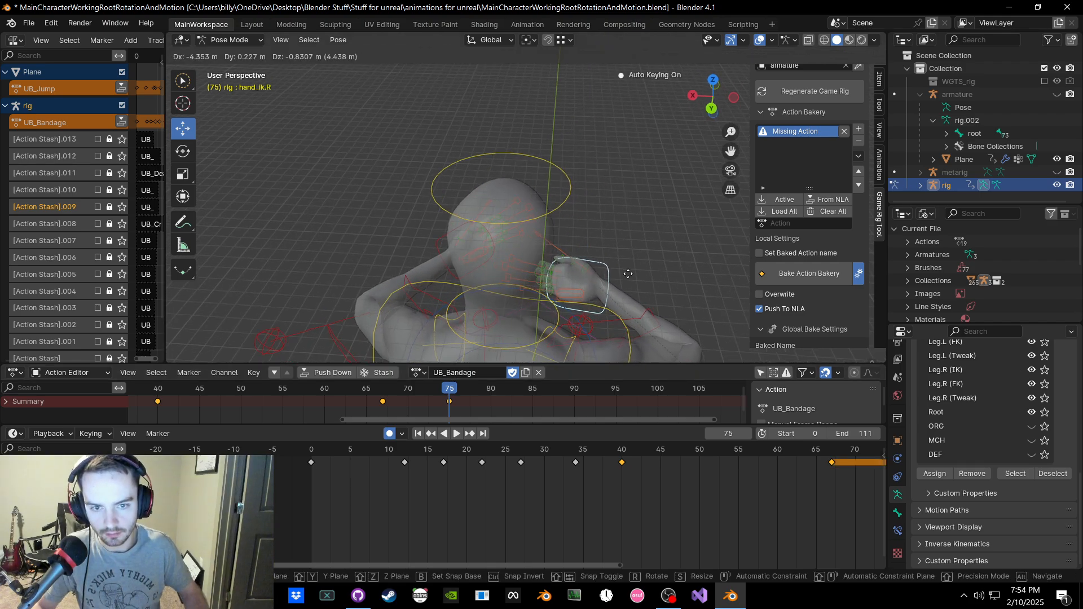
left_click(627, 274)
key("r")
left_click(574, 266)
key("g")
left_click(609, 277)
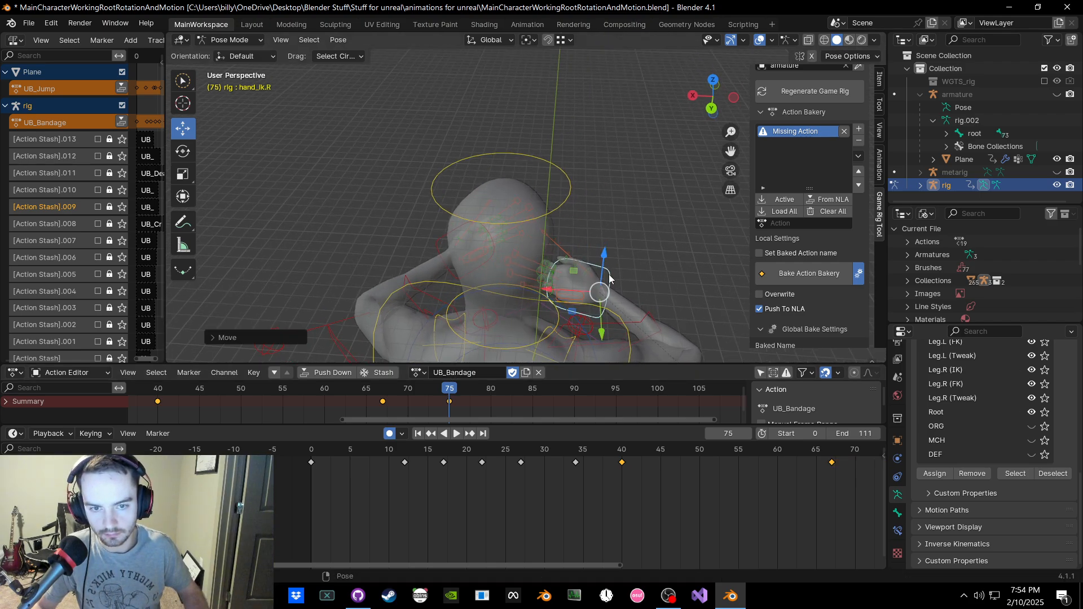
Step: Move the left-hand IK control, hand_ik.L, outward from the right hand at frame 75 and keyframe all bones
middle_click_drag(609, 277, 621, 278)
left_click(468, 256)
key("g")
left_click(459, 252)
key("a")
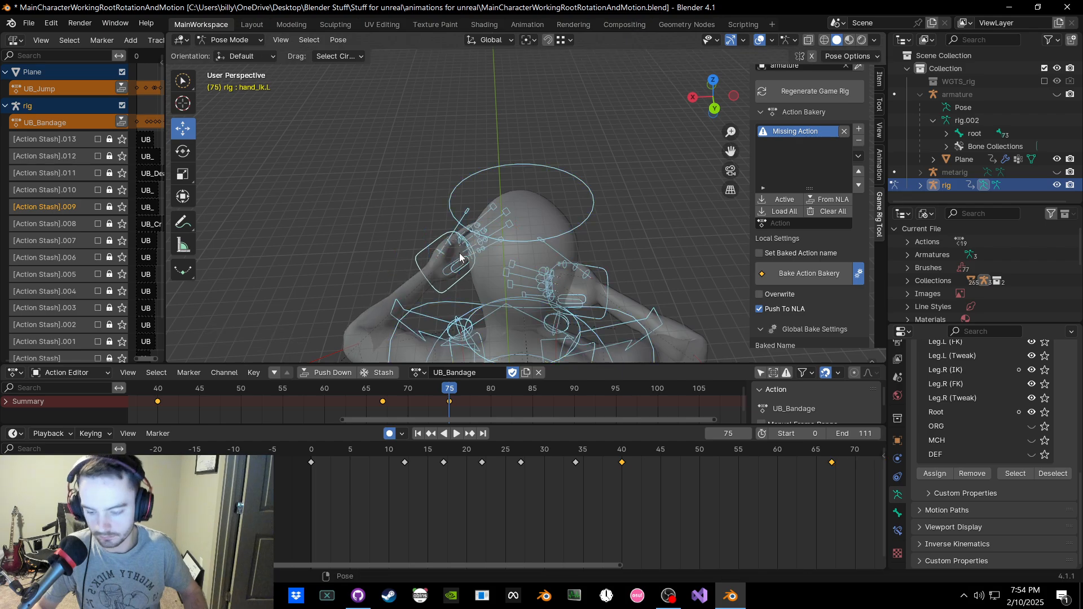
key("k")
left_click(459, 253)
left_click(383, 252)
Step: Copy the whole frame 0 pose, paste it at frame 85 and keyframe all bones there
scroll(449, 287, "down", 1)
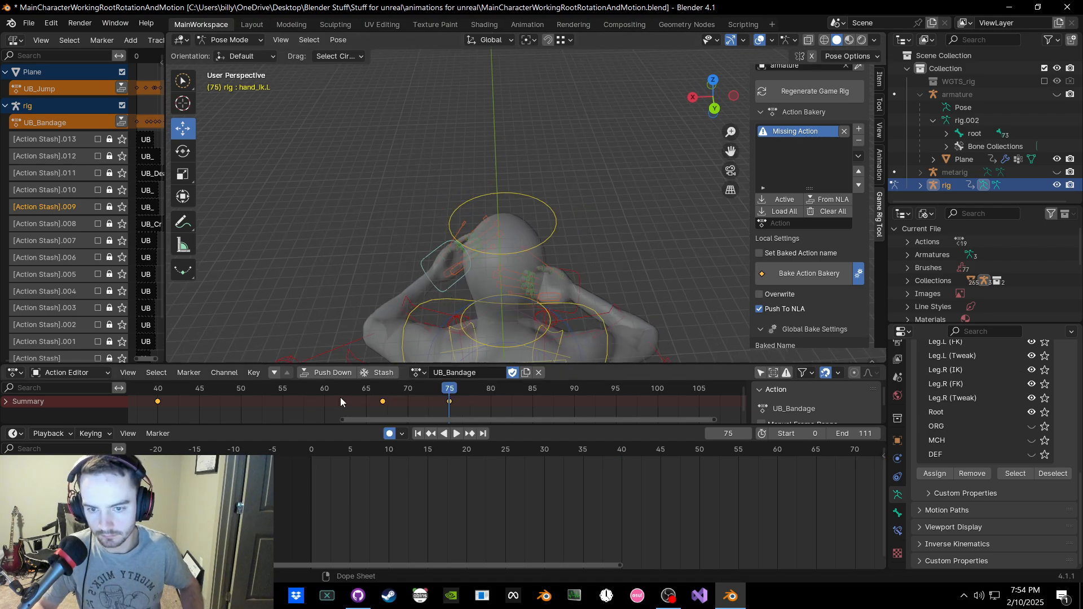
scroll(339, 402, "down", 1)
middle_click_drag(338, 416, 305, 432)
key("shift+Left")
key("a")
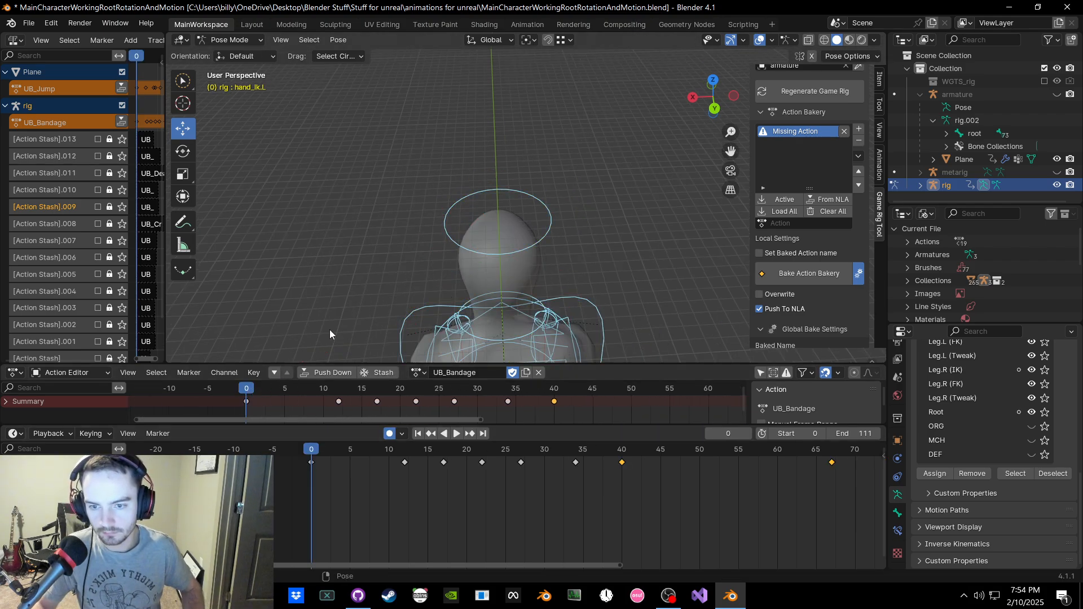
key("ctrl+c")
scroll(543, 408, "down", 5, "ctrl")
left_click(511, 389)
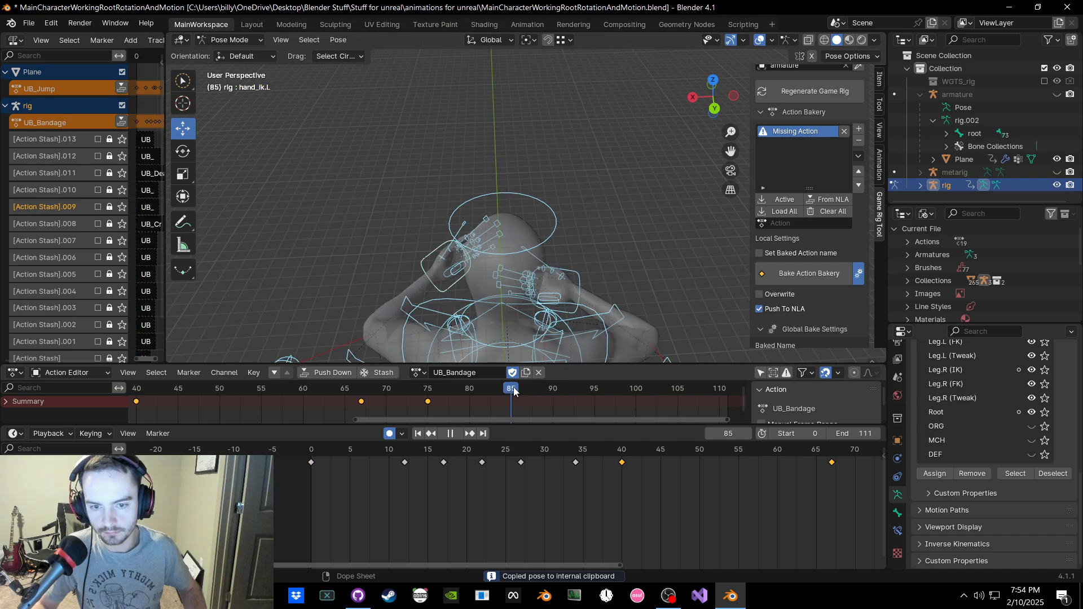
key("ctrl+v")
key("k")
left_click(500, 338)
Step: Play back the bandage animation from the side to check it, and save the file
left_click(635, 266)
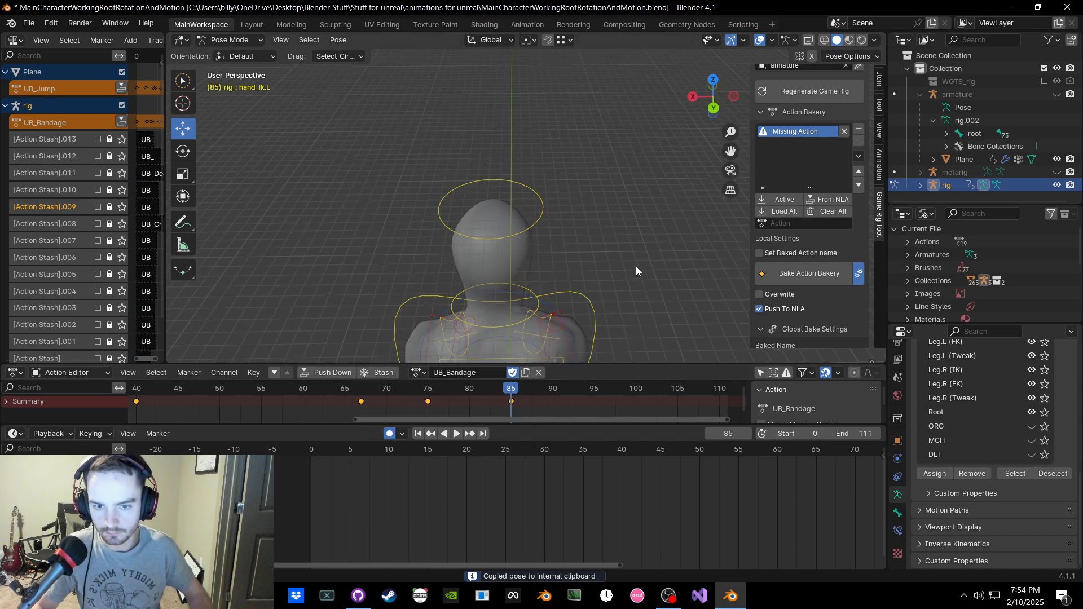
middle_click_drag(635, 266, 529, 244)
key("space")
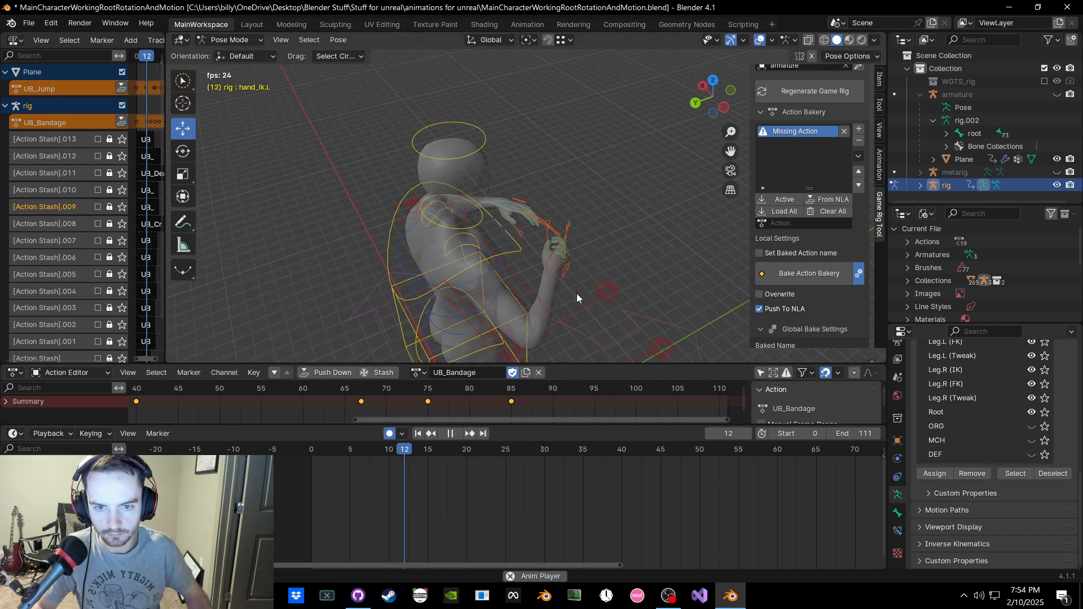
middle_click_drag(576, 293, 530, 250)
key("space")
key("ctrl+s")
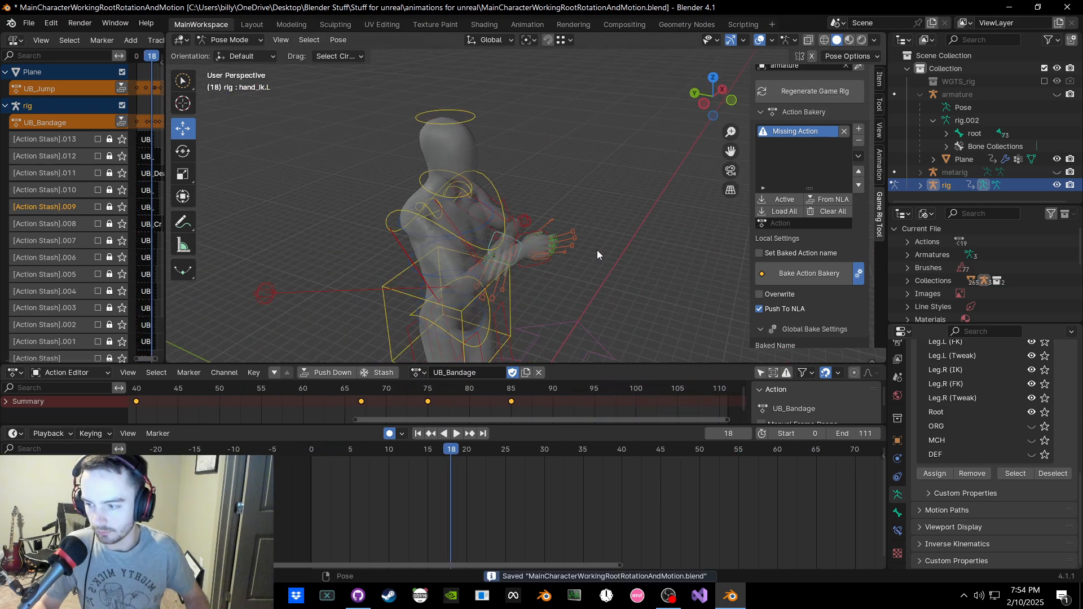
Step: Scrub through frames 0 to 20 from several angles to examine how the hands move around the forearm
scroll(559, 275, "up", 2)
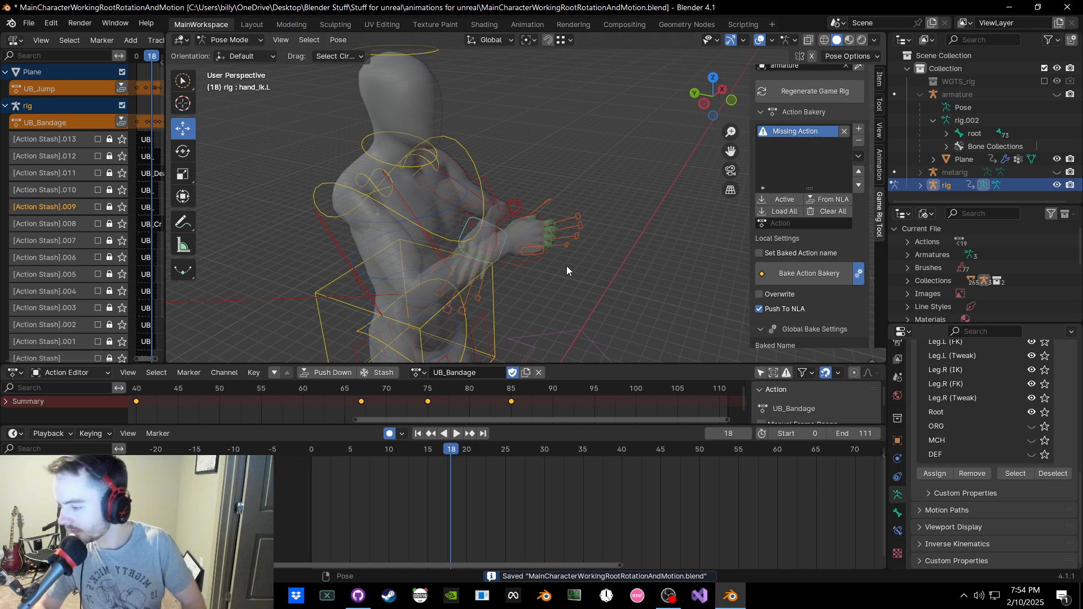
middle_click_drag(566, 265, 633, 289)
middle_click_drag(633, 289, 584, 228, "shift")
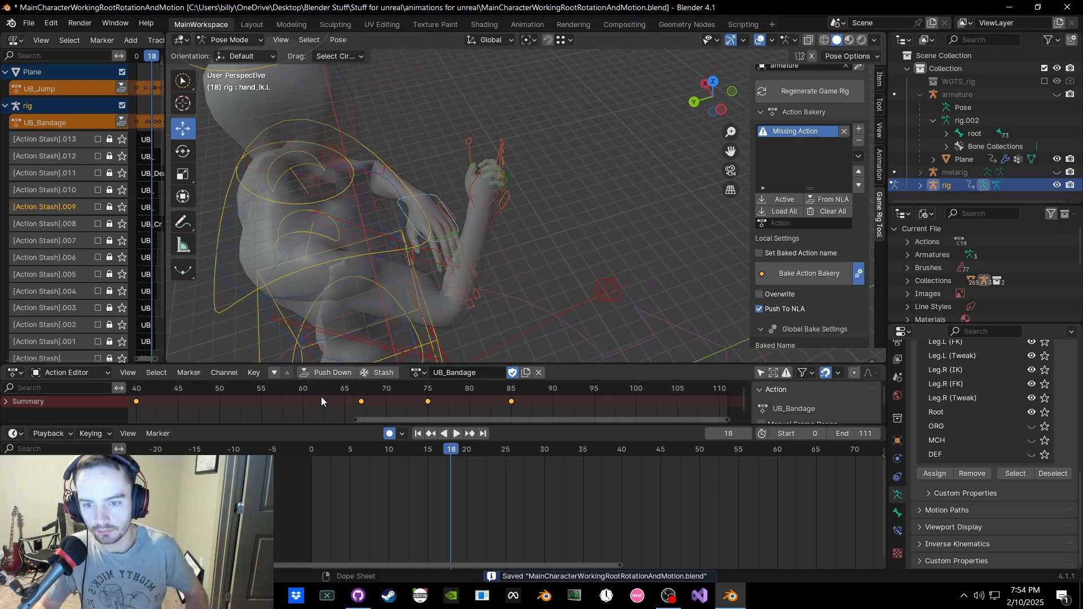
middle_click_drag(321, 397, 703, 407)
middle_click_drag(343, 411, 403, 411)
left_click_drag(249, 389, 346, 389)
middle_click_drag(395, 316, 338, 361)
left_click_drag(346, 389, 387, 389)
middle_click_drag(395, 327, 408, 293)
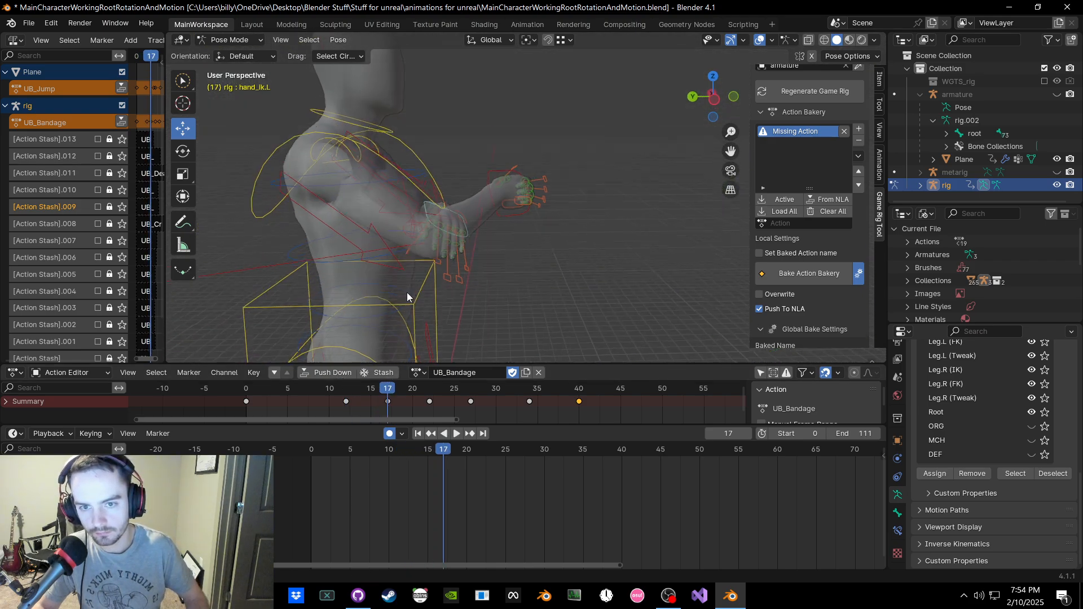
left_click_drag(387, 389, 345, 389)
middle_click_drag(386, 327, 424, 238)
left_click_drag(345, 389, 379, 389)
middle_click_drag(366, 282, 320, 219)
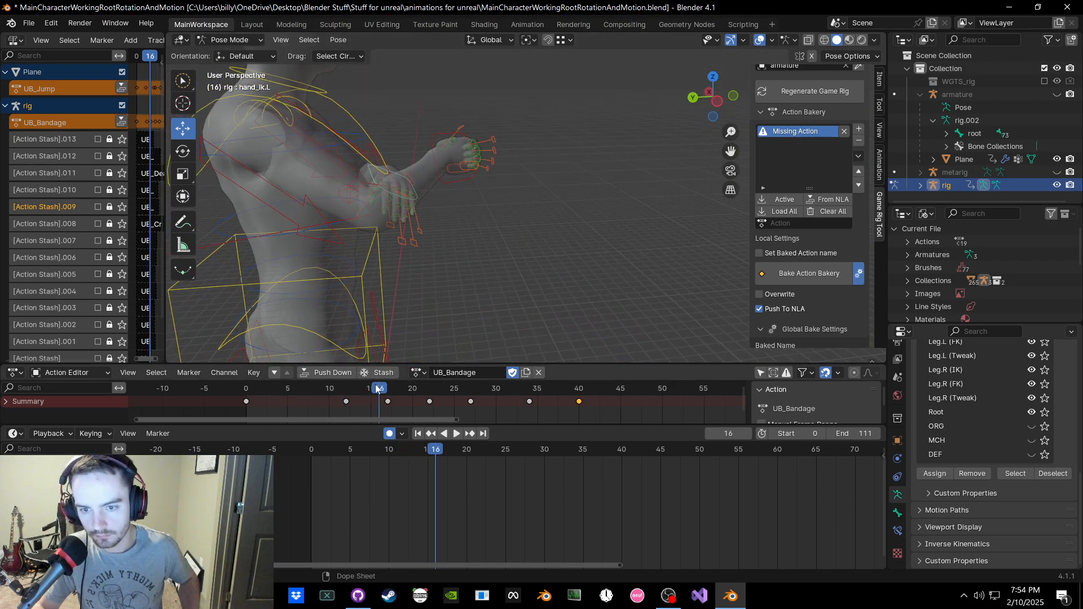
left_click_drag(377, 389, 412, 396)
scroll(416, 399, "down", 1)
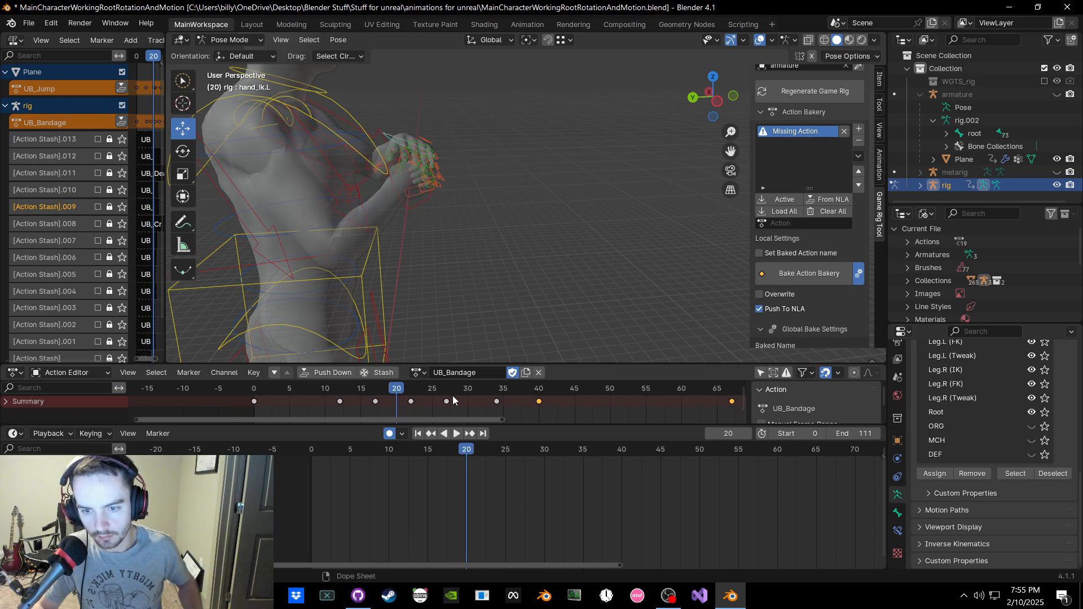
Step: Move the frame 12 keyframe to frame 7 and the frame 17 keyframe to frame 14
left_click_drag(339, 402, 303, 402)
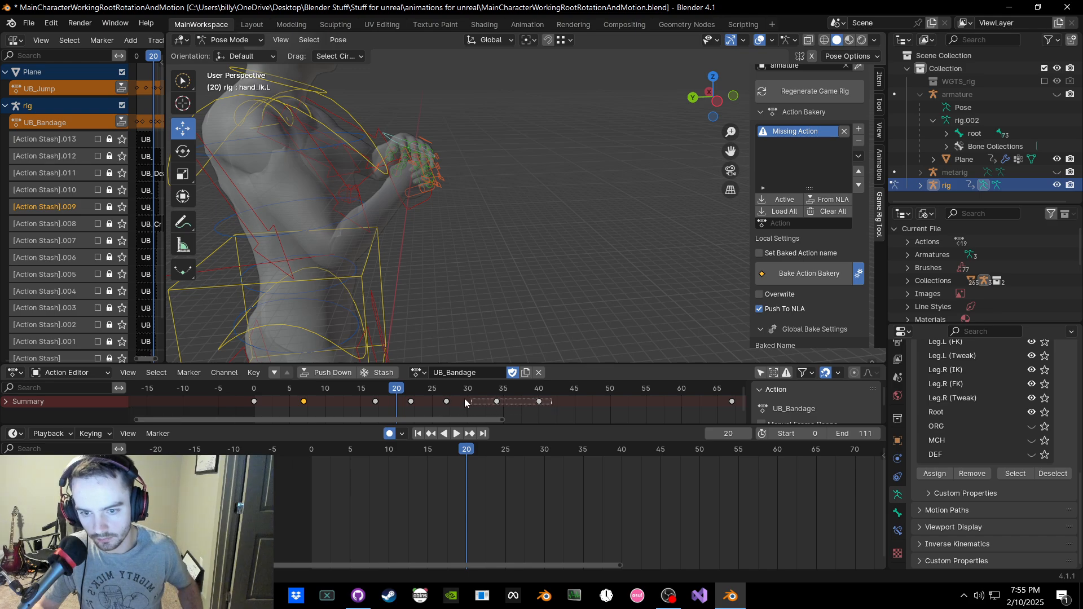
key("g")
left_click_drag(465, 399, 381, 401)
left_click(345, 394)
Step: Shift the frame 27, 34 and 40 keyframes to frames 31, 38 and 44
key("g")
left_click(521, 410)
left_click(468, 406)
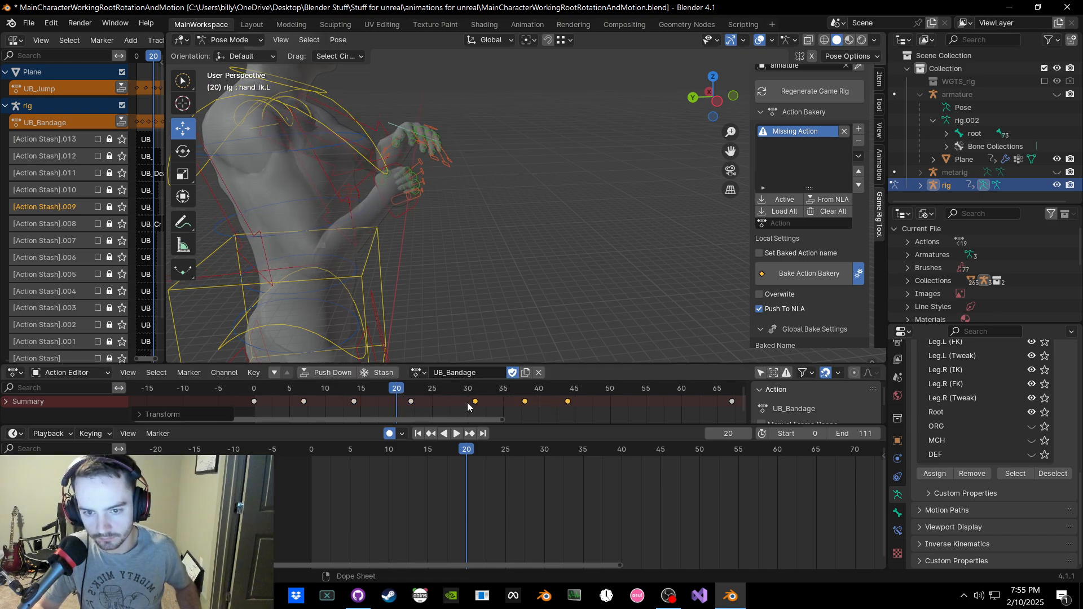
Step: Move the frame 38, 44 and 67 keyframes to frames 43, 54 and 64
key("g")
left_click(545, 405)
key("g")
left_click(627, 401)
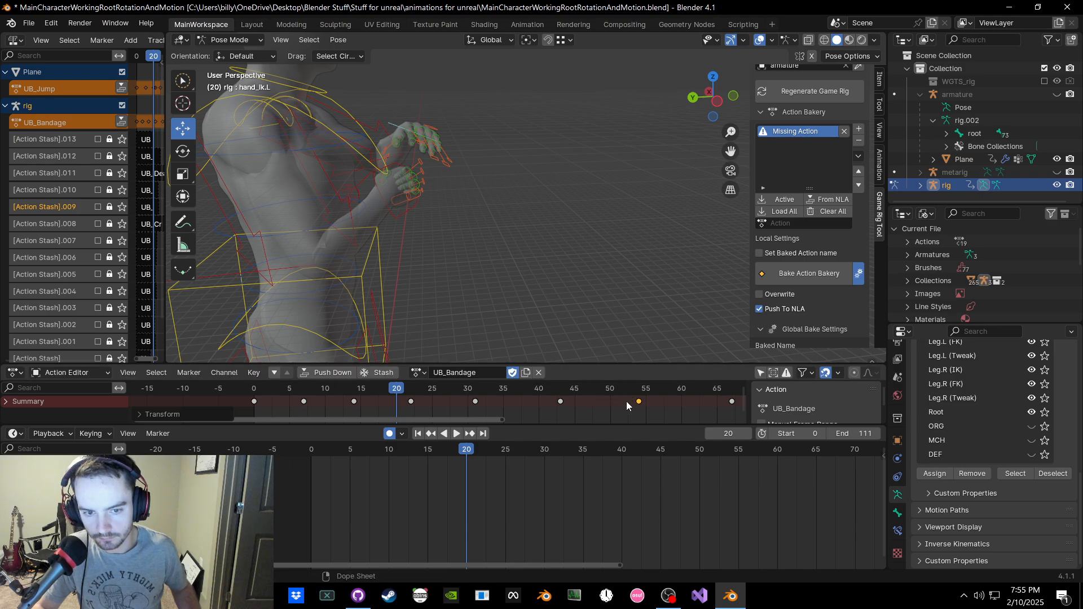
middle_click_drag(626, 401, 366, 410)
left_click(427, 404)
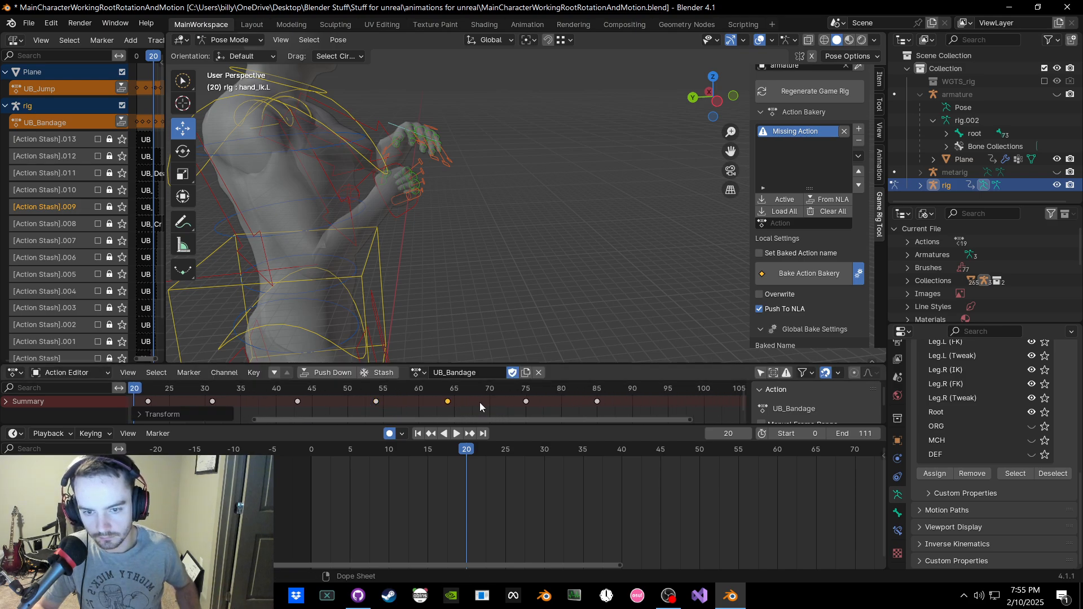
Step: Move the frame 75 and 85 keyframes to frames 87 and 97
middle_click_drag(591, 402, 377, 401)
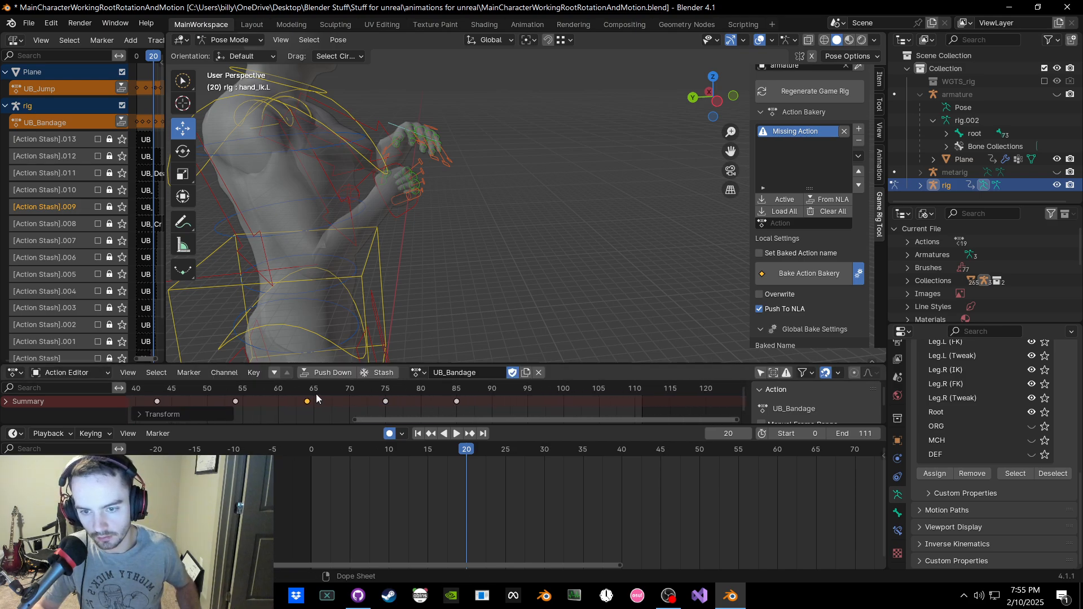
key("space")
left_click(341, 394)
left_click_drag(477, 414, 364, 391)
key("g")
left_click(449, 394)
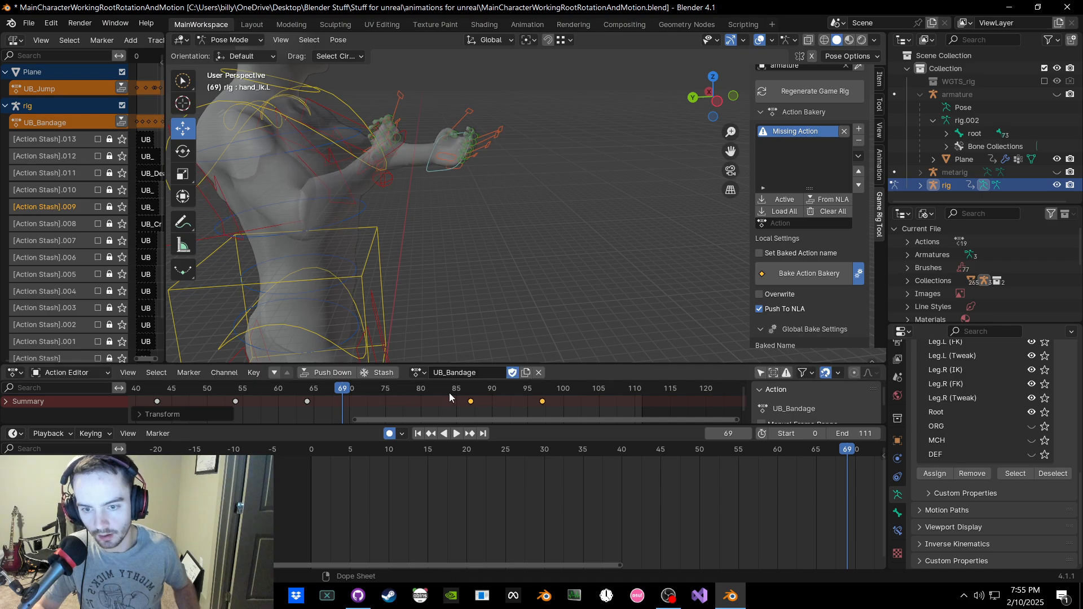
Step: Insert a keyframe for the whole rig at frame 18
scroll(451, 397, "up", 1)
middle_click_drag(362, 403, 612, 404)
left_click_drag(245, 390, 378, 391)
key("a")
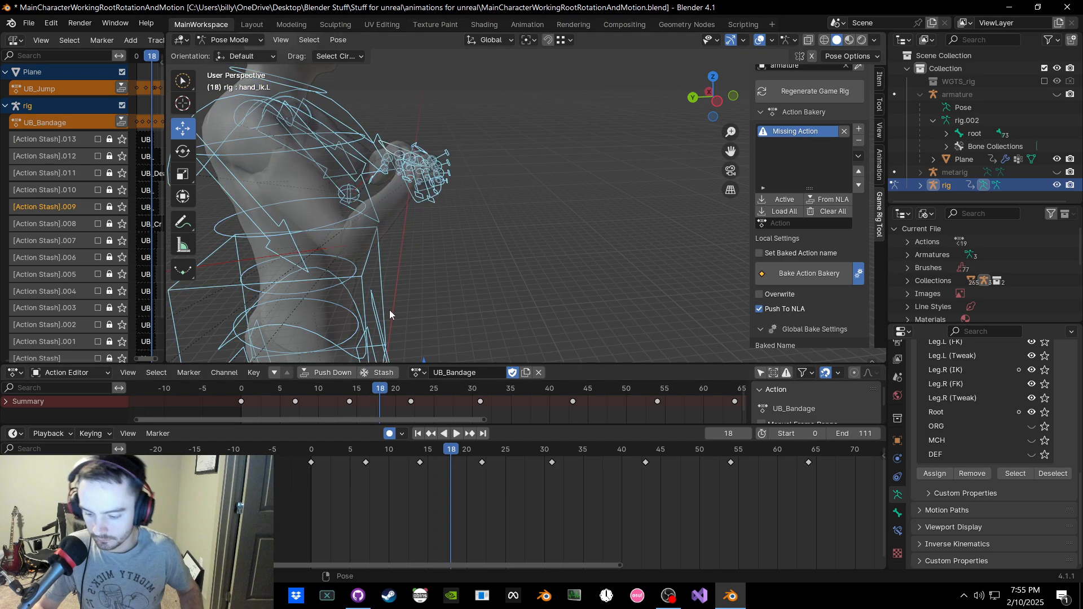
key("k")
left_click(390, 309)
Step: At frame 18, pull the left hand control slightly toward the body and push the right hand control forward
left_click(412, 181)
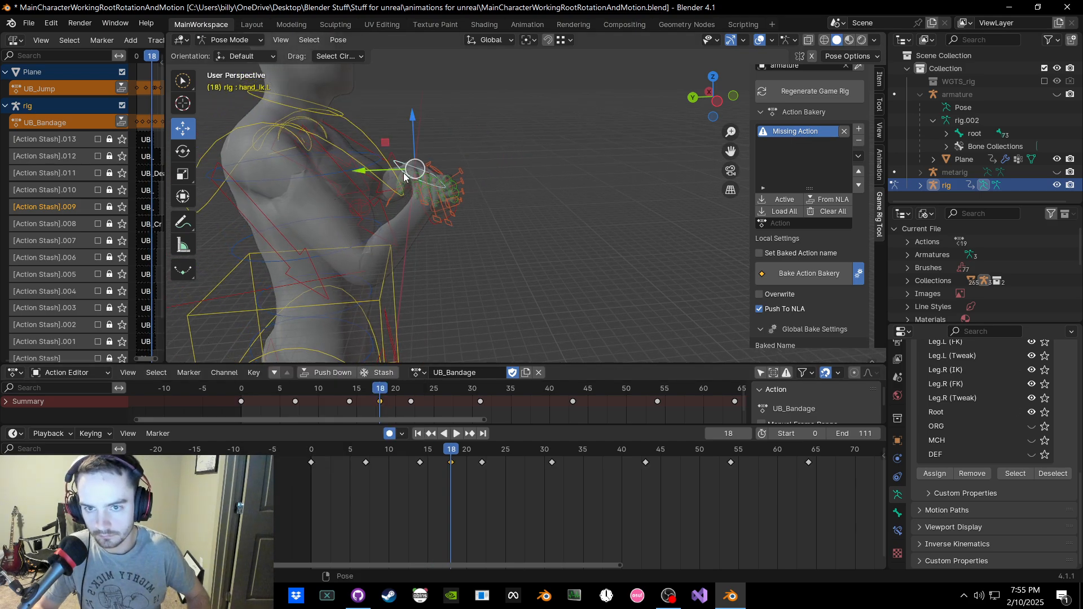
key("g")
left_click(389, 167)
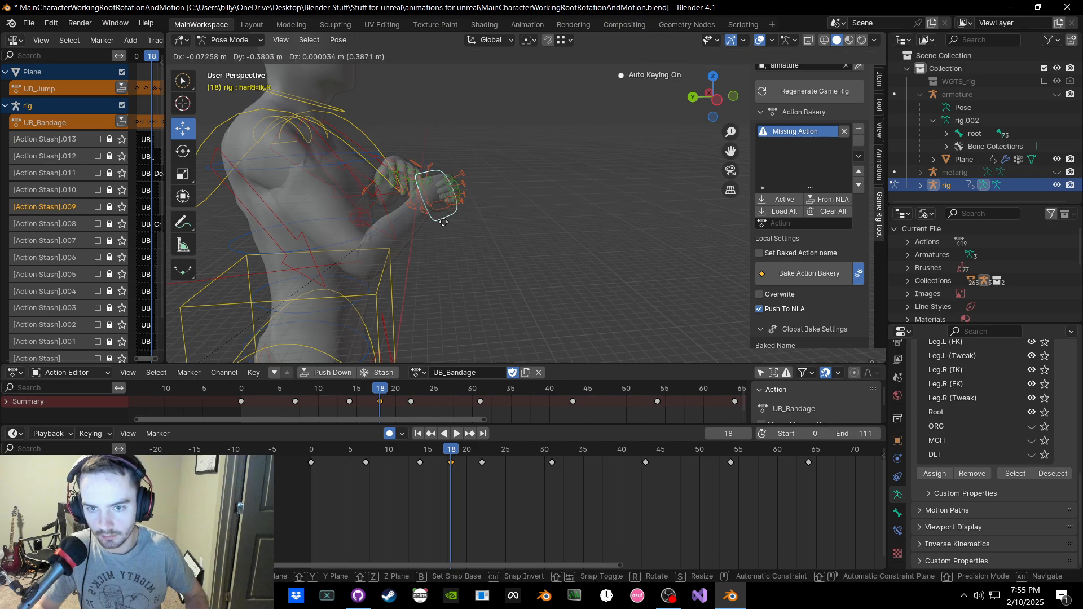
left_click(434, 218)
key("g")
left_click(464, 229)
key("a")
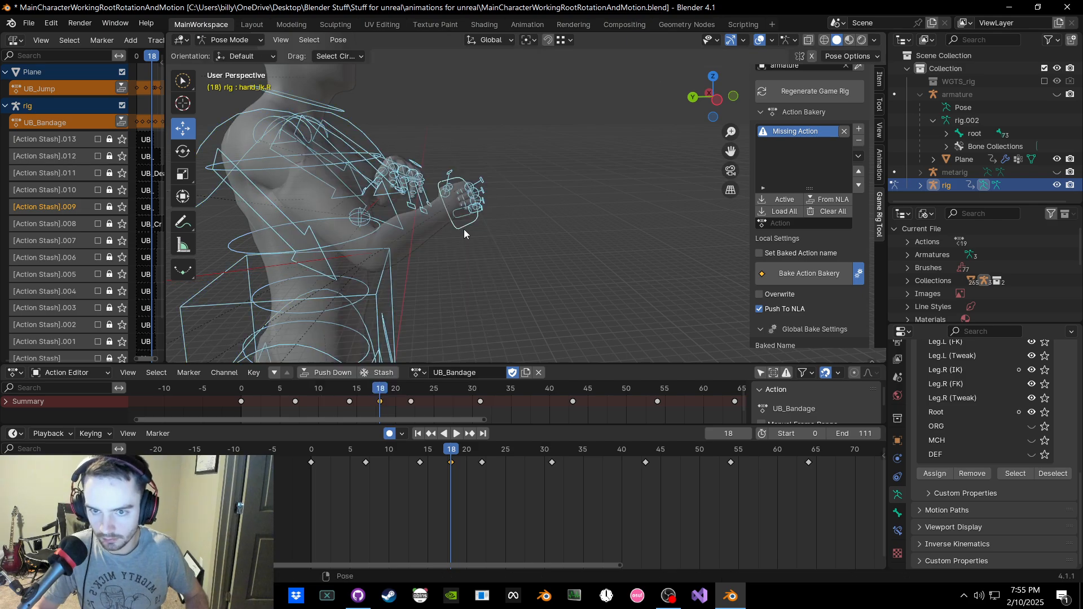
Step: At frame 26, move the right hand control back along the left forearm toward the body and rotate it
left_click_drag(378, 385, 443, 397)
left_click(420, 169)
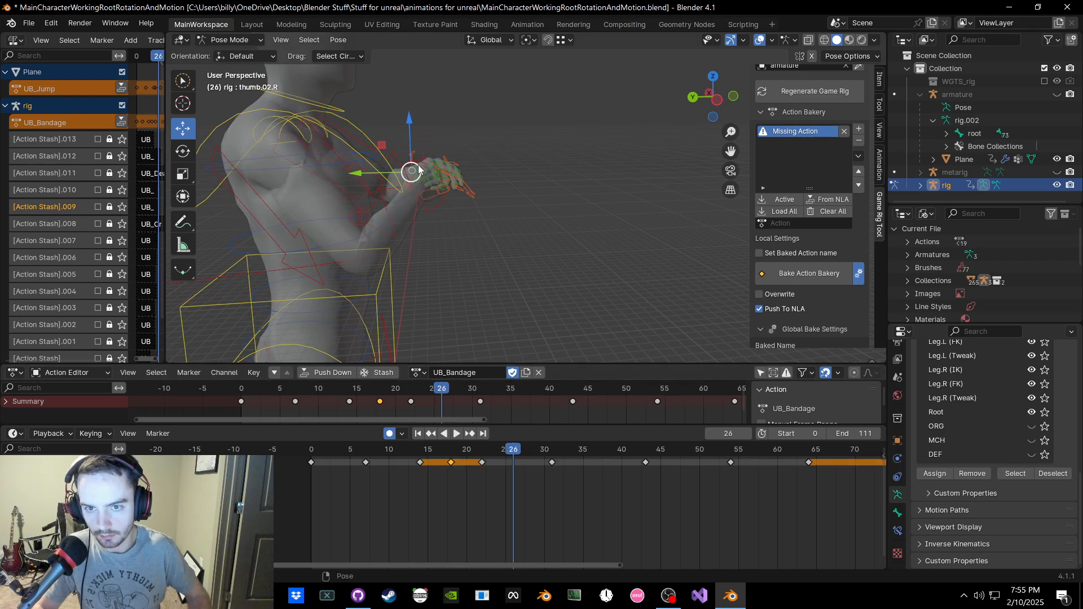
middle_click_drag(420, 162, 424, 183, "shift")
left_click(415, 211)
left_click(417, 210)
key("g")
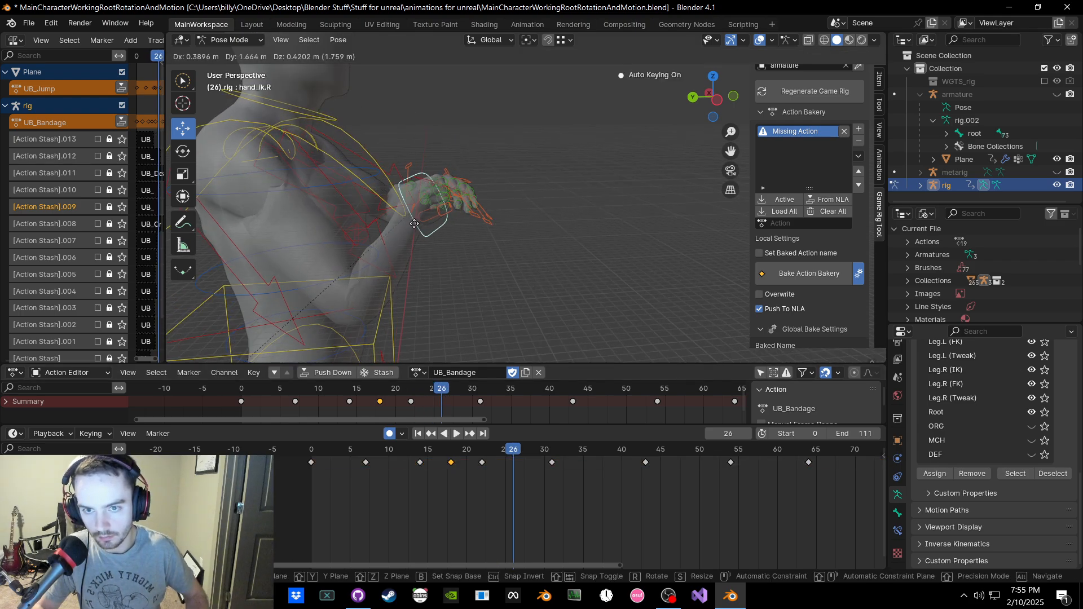
left_click(442, 182)
key("r")
left_click(431, 171)
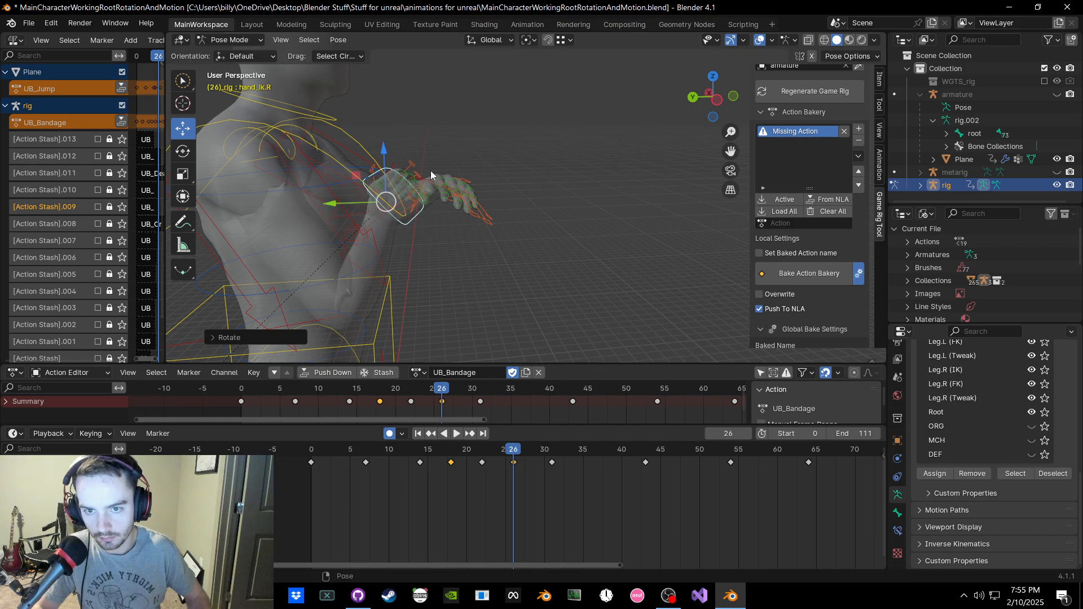
Step: Move the left hand control away from the body, rotate it downward, and key the whole rig at frame 26
left_click(426, 180)
key("g")
left_click(445, 189)
key("r")
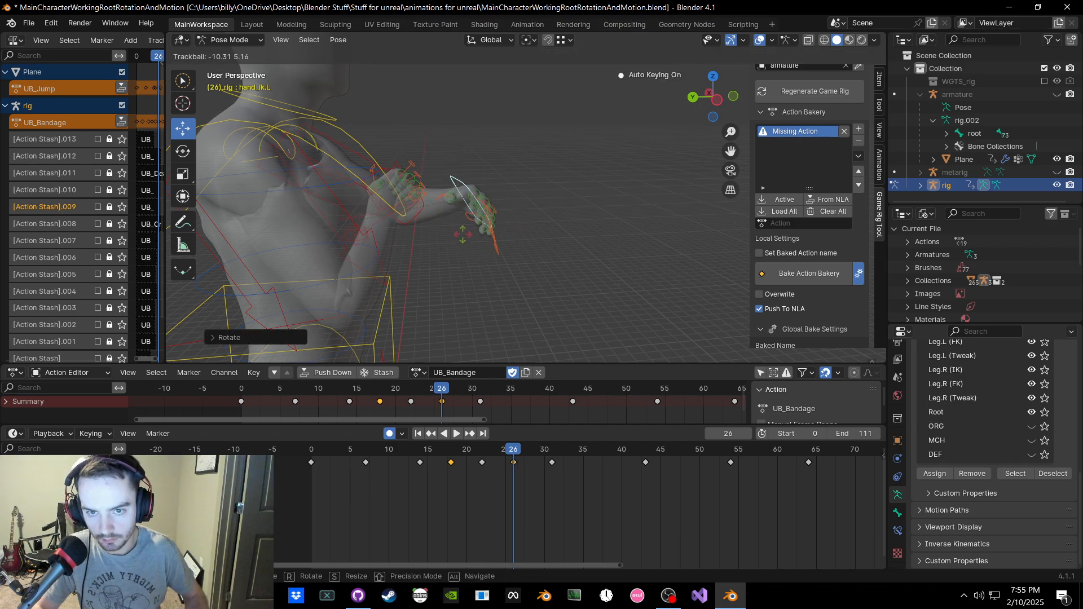
left_click(468, 230)
key("a")
key("k")
left_click(468, 230)
left_click(478, 222)
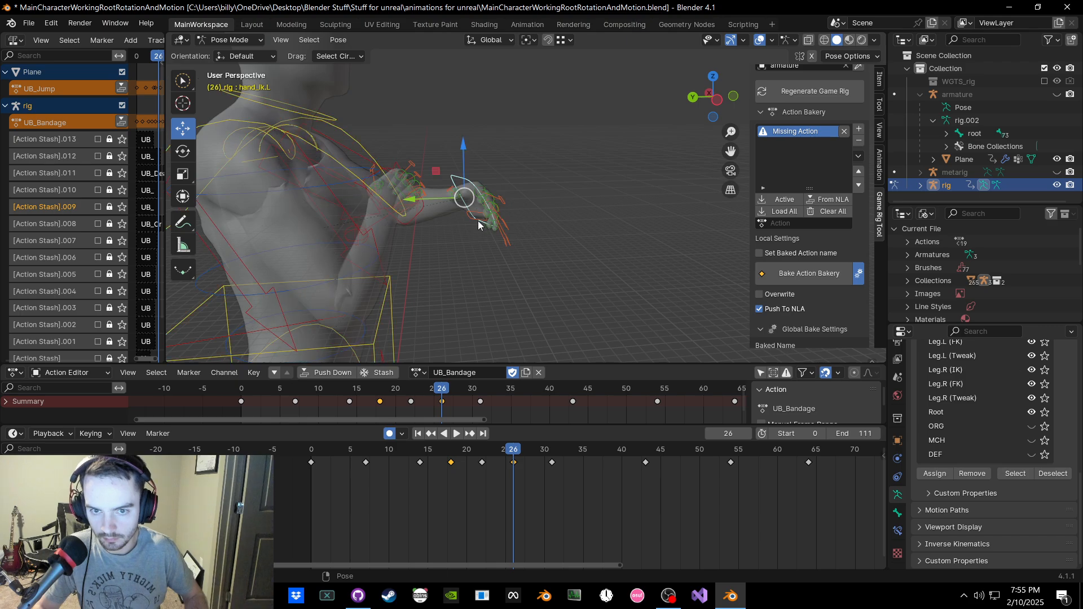
key("a")
key("k")
left_click(474, 224)
Step: Scale the left hand's finger controls to adjust the finger curl and key the whole rig at frame 26
left_click(526, 188)
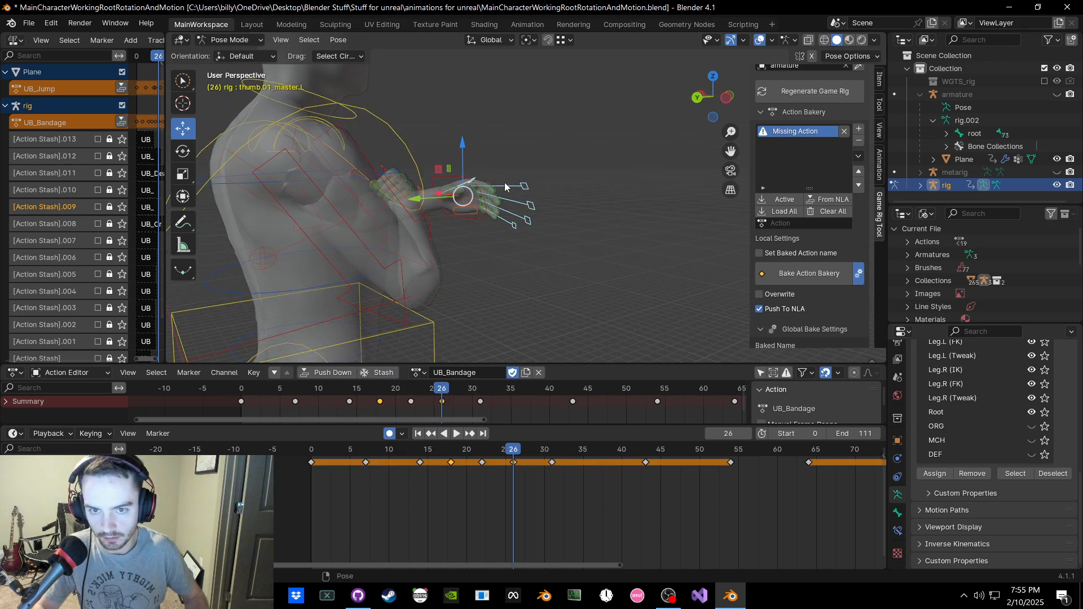
key("s")
left_click(502, 185)
key("a")
key("k")
left_click(508, 180)
middle_click_drag(541, 163, 514, 172)
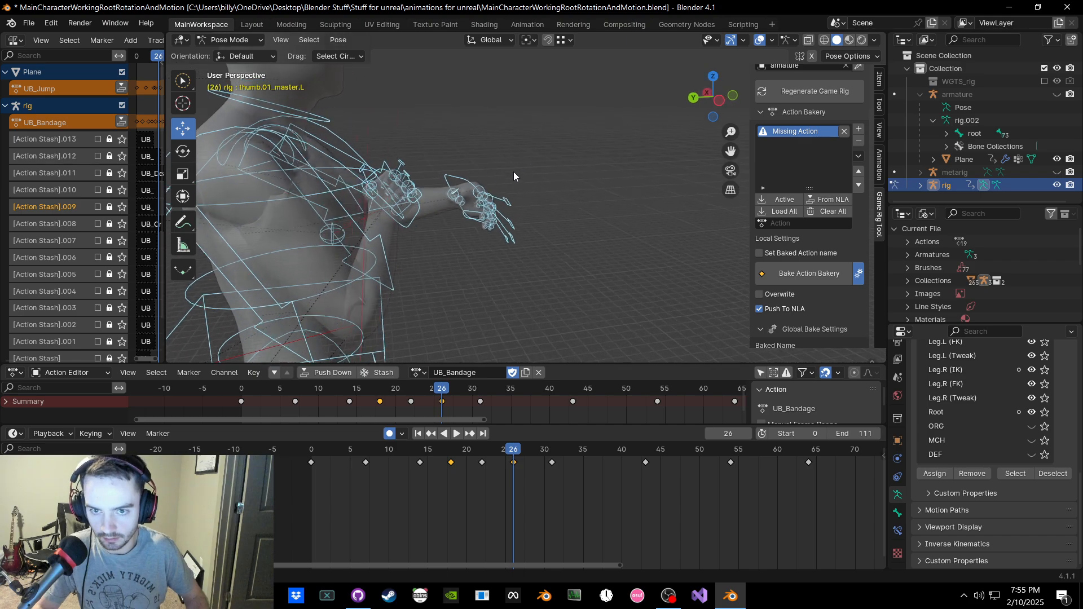
left_click(468, 269)
middle_click_drag(468, 268, 455, 271)
Step: Move the right hand control forward and down at frame 37
left_click_drag(443, 389, 525, 392)
left_click(466, 253)
key("g")
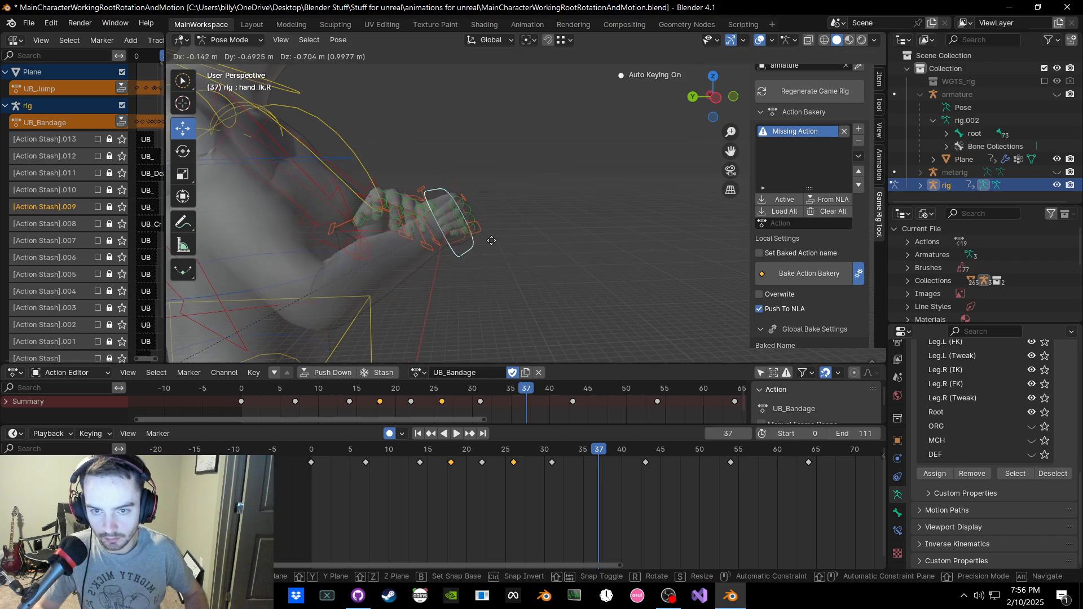
left_click(496, 254)
middle_click_drag(497, 254, 600, 222)
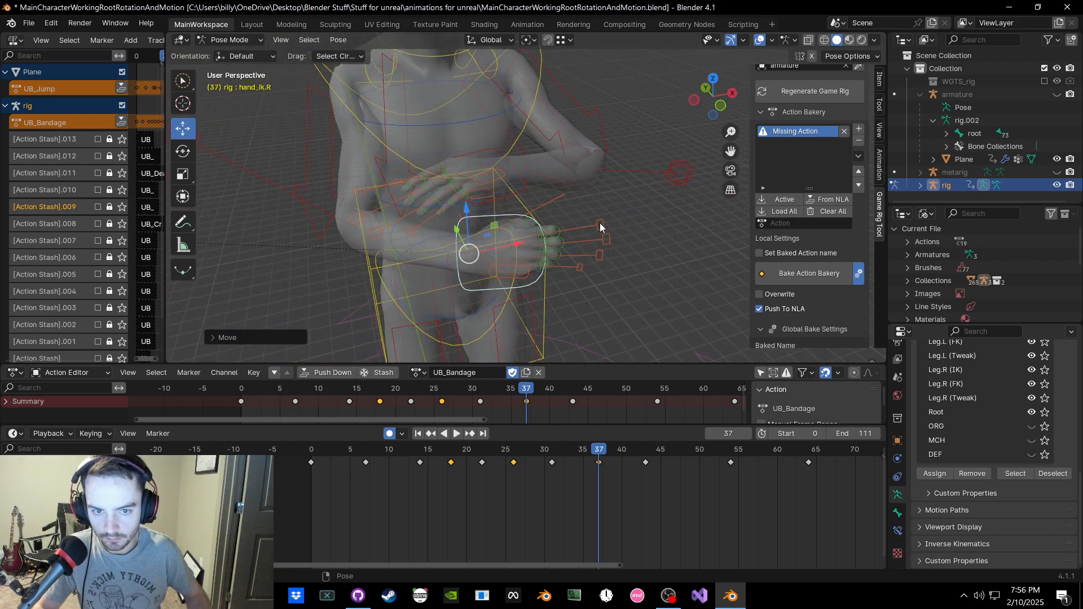
Step: Scale the right hand's four finger controls slightly at frame 37
left_click(600, 224)
left_click(607, 239, "shift")
left_click(581, 266, "shift")
key("s")
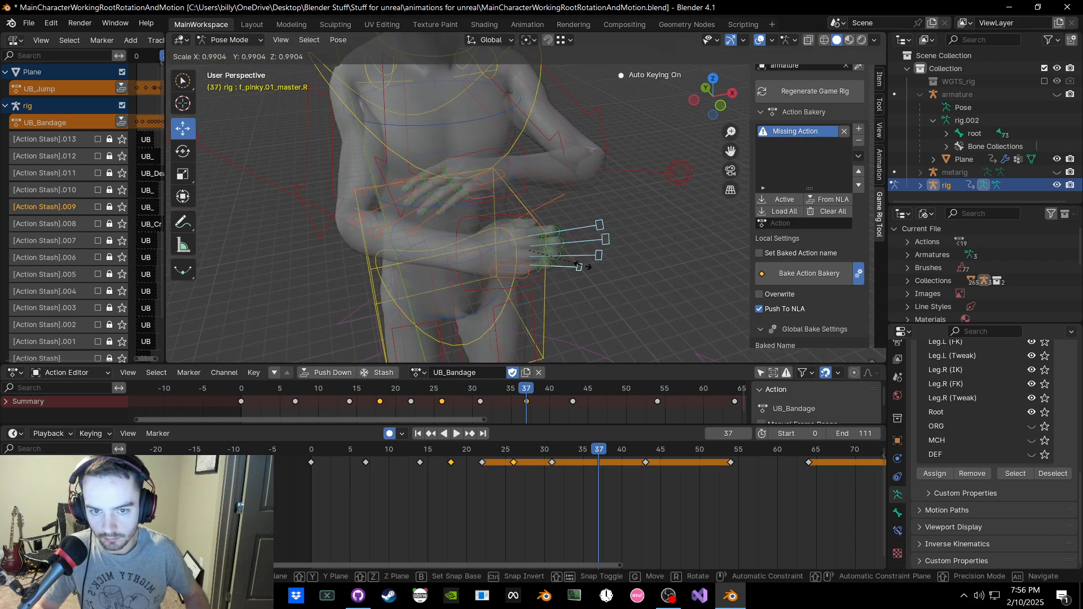
key("Escape")
key("s")
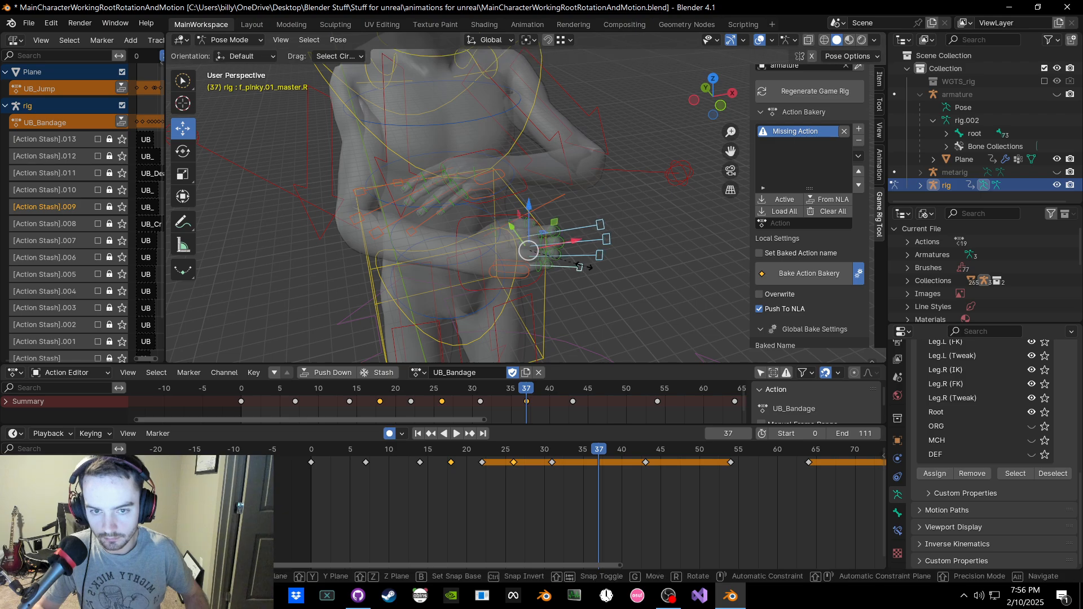
left_click(583, 266)
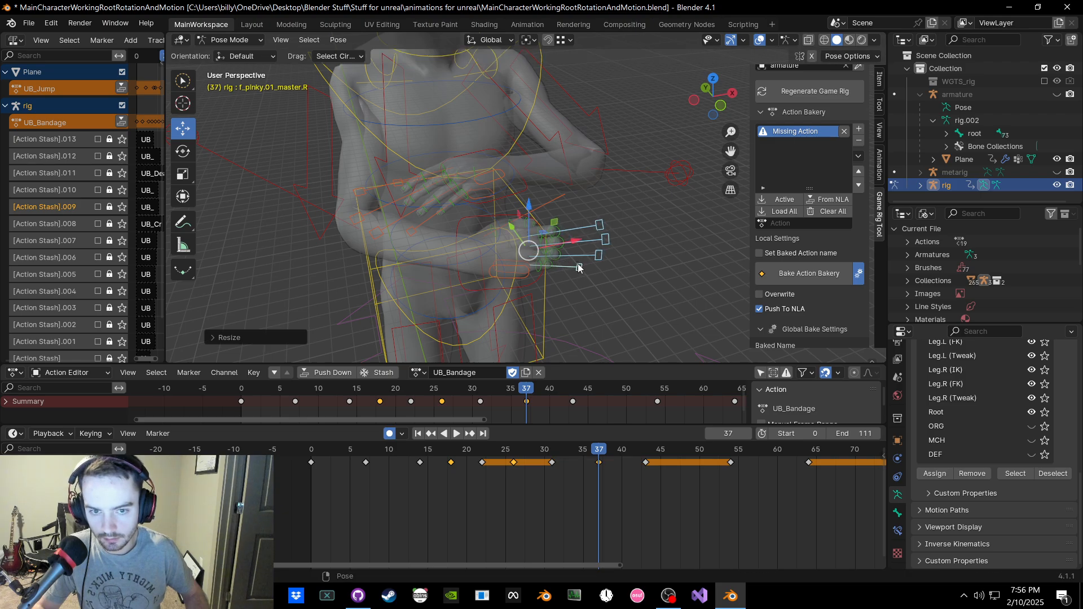
Step: Scale the left hand's finger controls at frame 37 and insert a keyframe for the whole rig
middle_click_drag(580, 267, 631, 266)
left_click(424, 294)
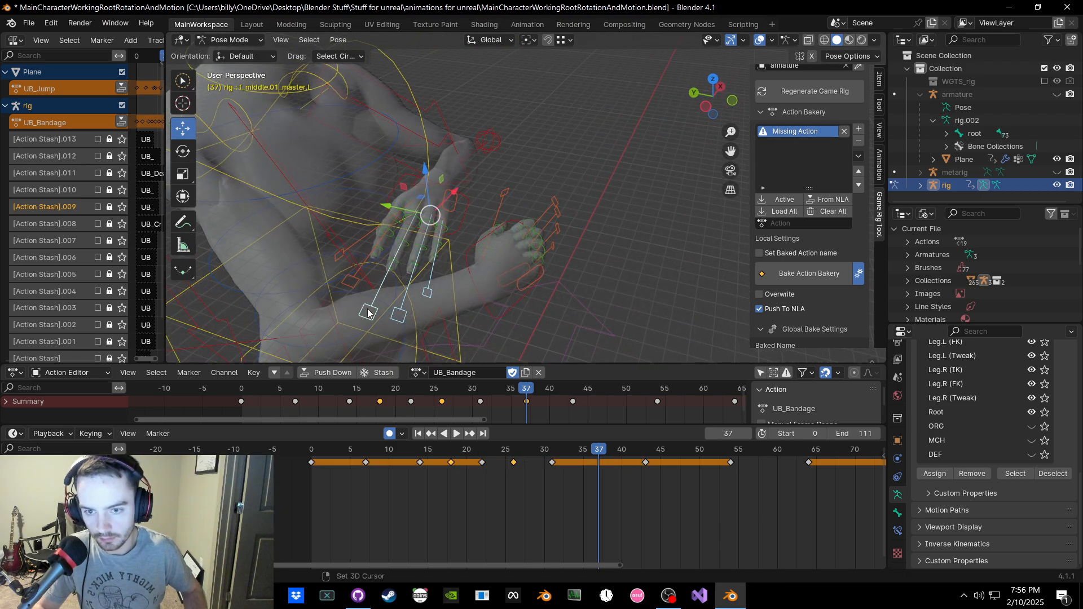
left_click(343, 254, "shift")
left_click(343, 254)
left_click(348, 282, "shift")
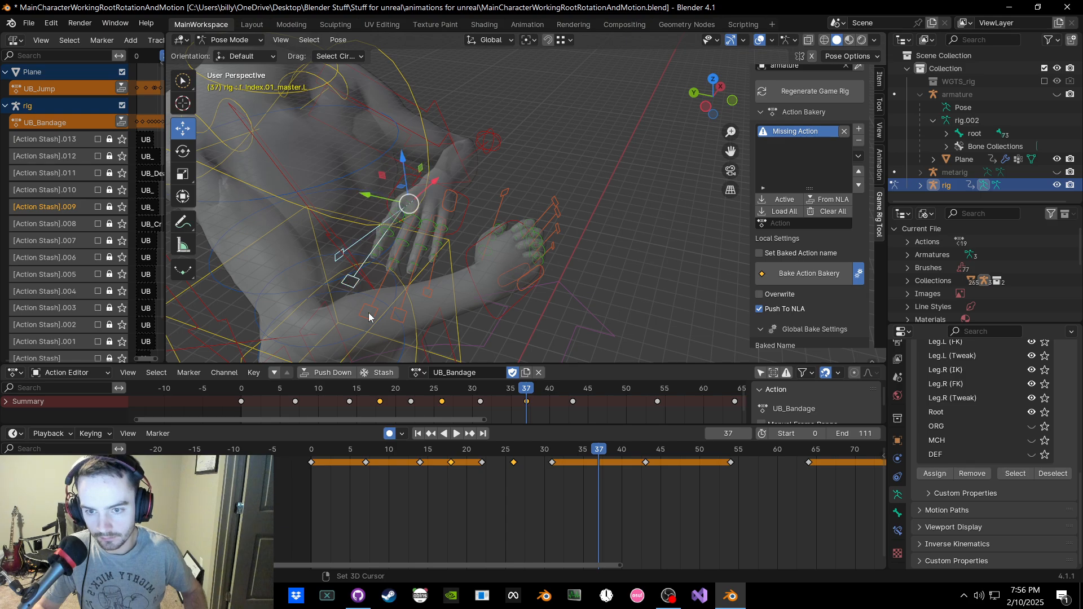
left_click(425, 290)
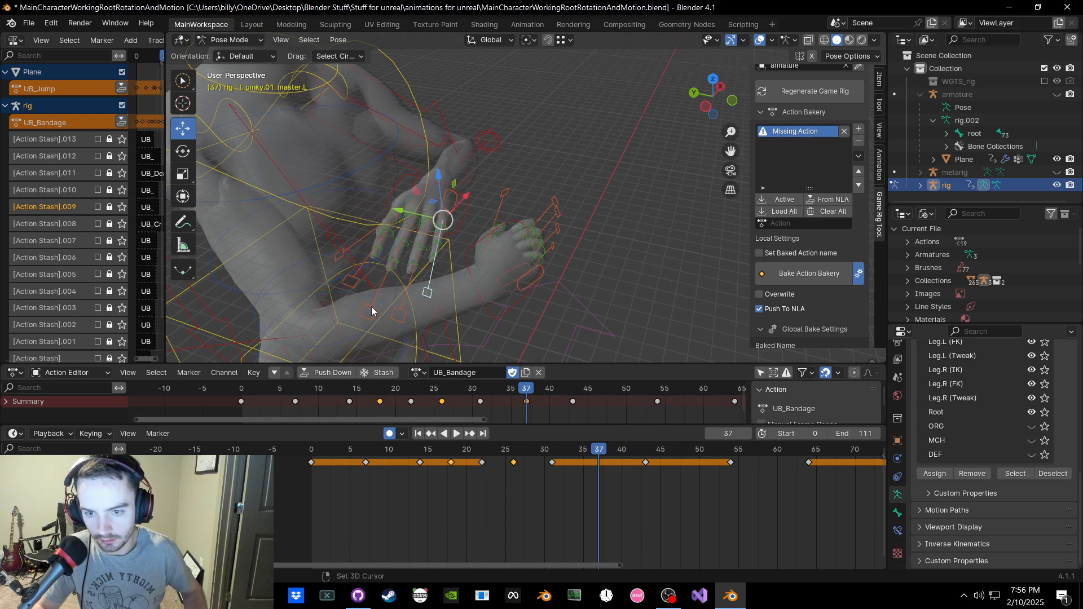
middle_click_drag(393, 289, 626, 256, "shift")
left_click(472, 266, "shift")
key("s")
left_click(487, 262)
key("a")
key("i")
left_click(487, 262)
left_click(629, 256)
Step: At frame 49, rotate the left hand control freely and reposition it away from the right hand
left_click_drag(526, 389, 618, 394)
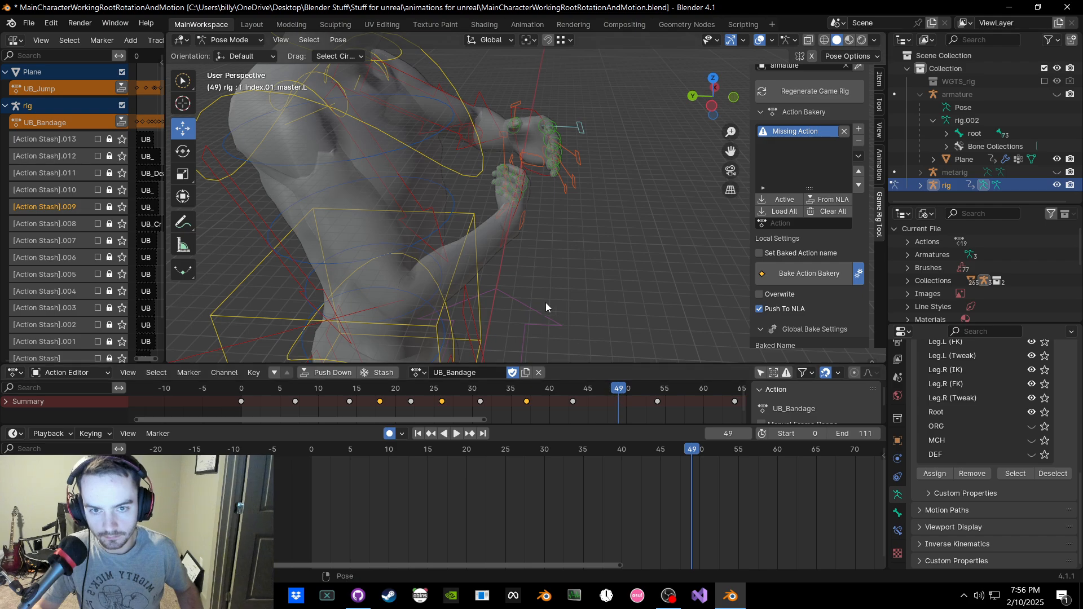
middle_click_drag(546, 302, 529, 175)
left_click(537, 167)
key("r")
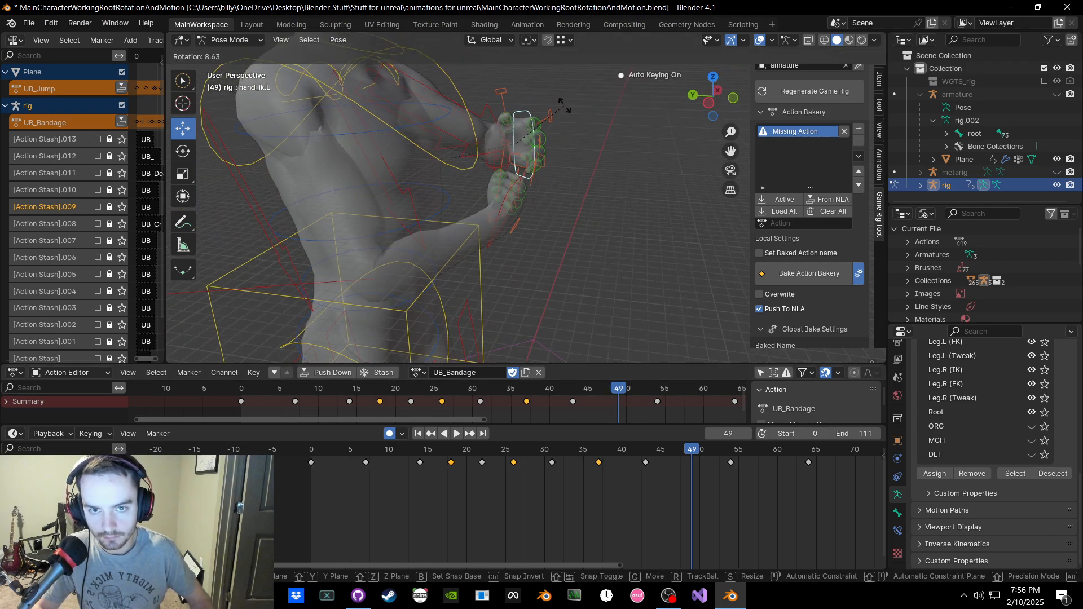
left_click(565, 106)
key("r")
key("r")
left_click(507, 117)
key("g")
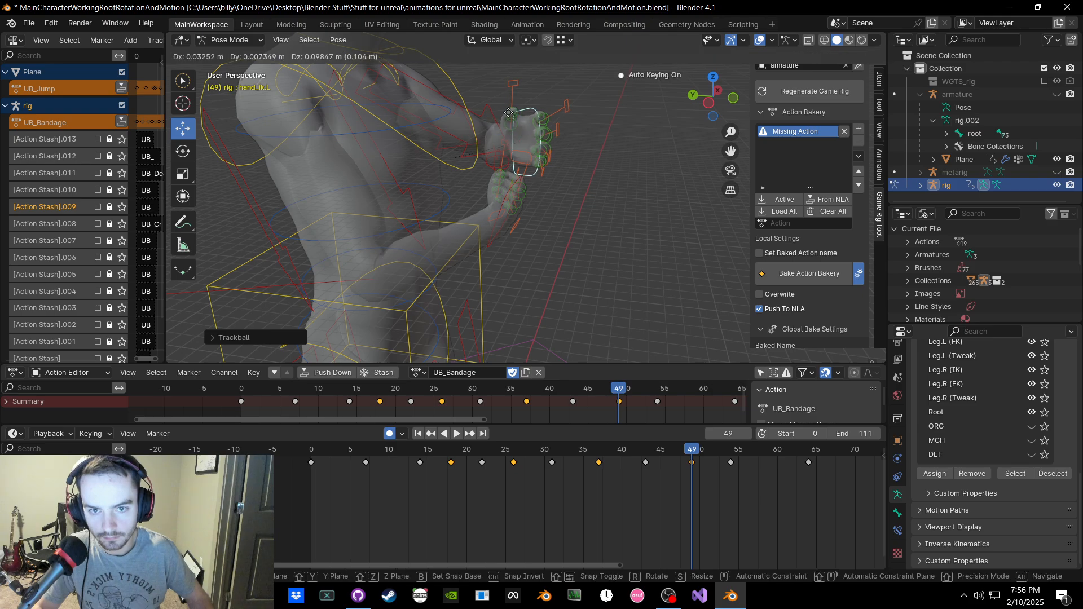
left_click(529, 134)
Step: Move the right hand control slightly at frame 49 and insert a keyframe for the whole rig
middle_click_drag(529, 135, 499, 190)
left_click(510, 205)
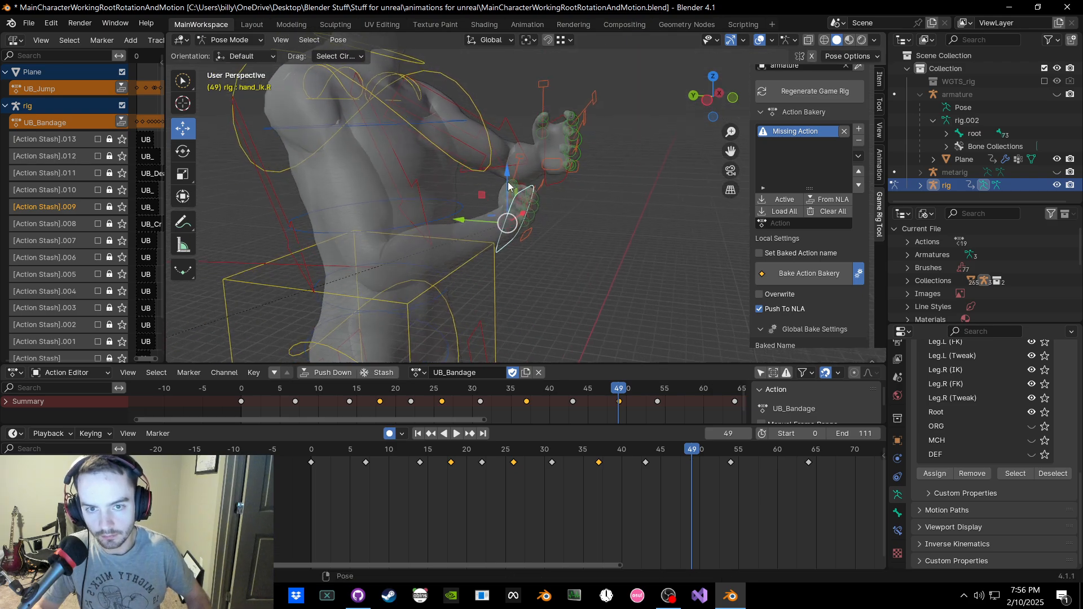
key("g")
left_click(495, 176)
key("a")
key("i")
left_click(493, 176)
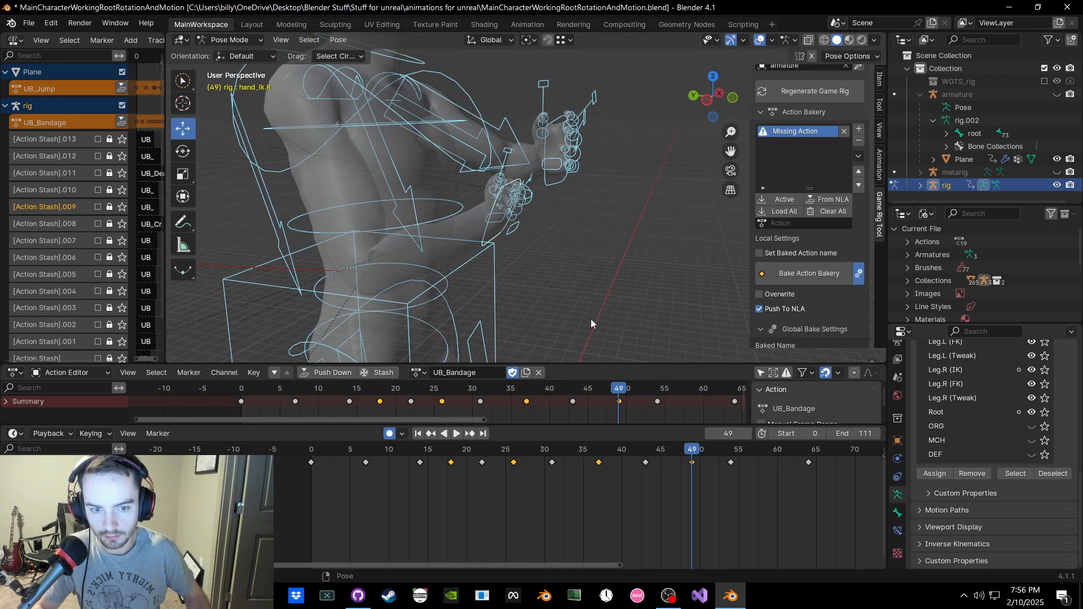
Step: Review the motion from frame 49 onward and rotate the right hand control at frame 65
scroll(591, 408, "up", 1)
middle_click_drag(590, 408, 339, 407)
middle_click_drag(442, 318, 472, 328)
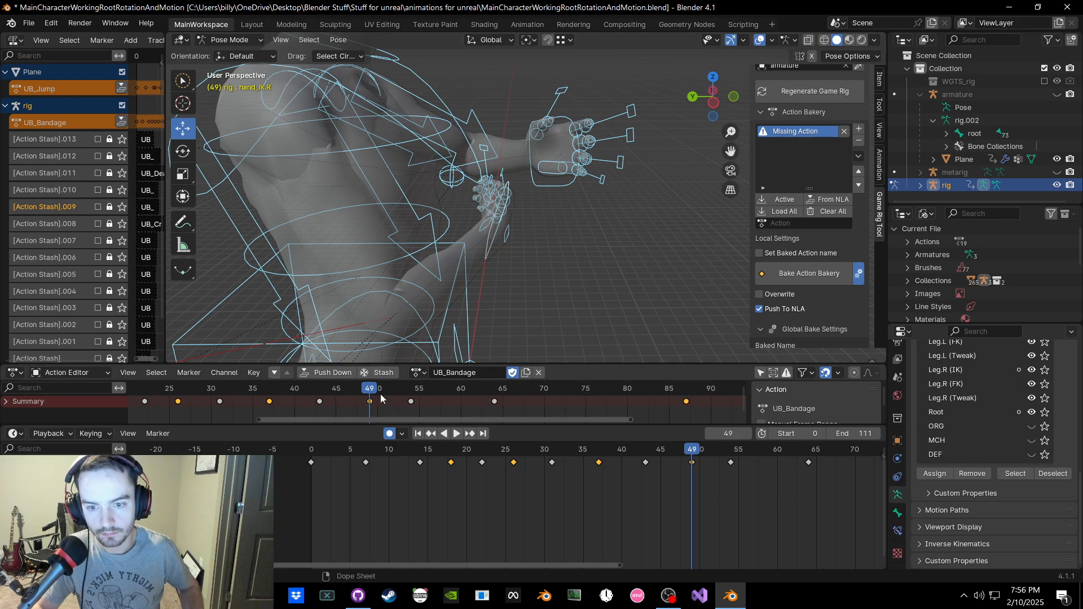
key("space")
left_click_drag(399, 388, 411, 388)
left_click(532, 258)
middle_click_drag(532, 258, 490, 262)
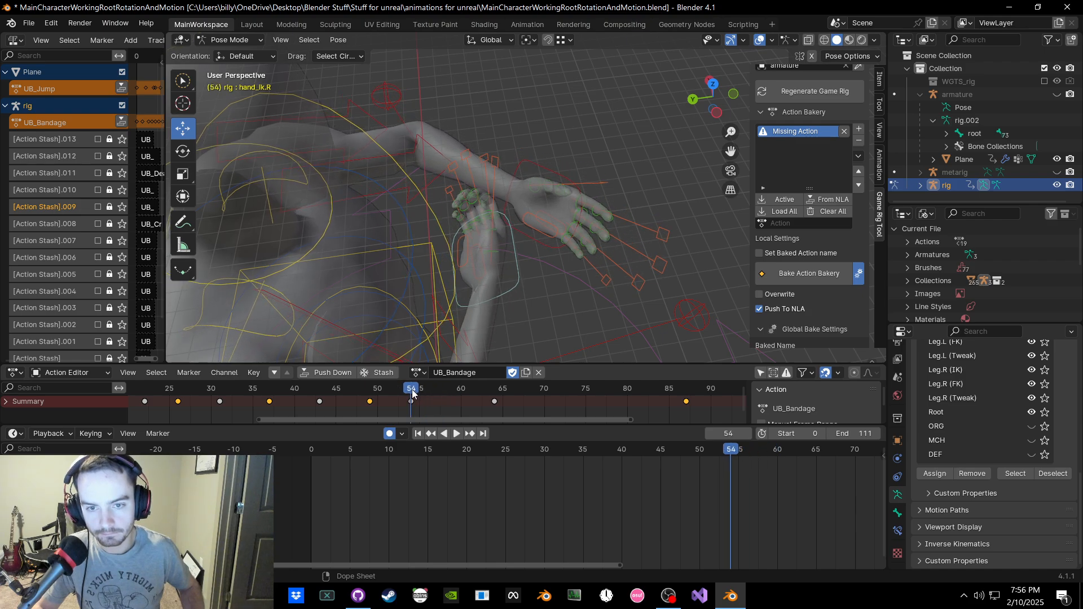
left_click_drag(412, 389, 492, 390)
middle_click_drag(495, 291, 372, 272)
key("r")
left_click(413, 232)
Step: Scale the right thumb's master control slightly at frame 65 and key the pose
left_click(385, 228)
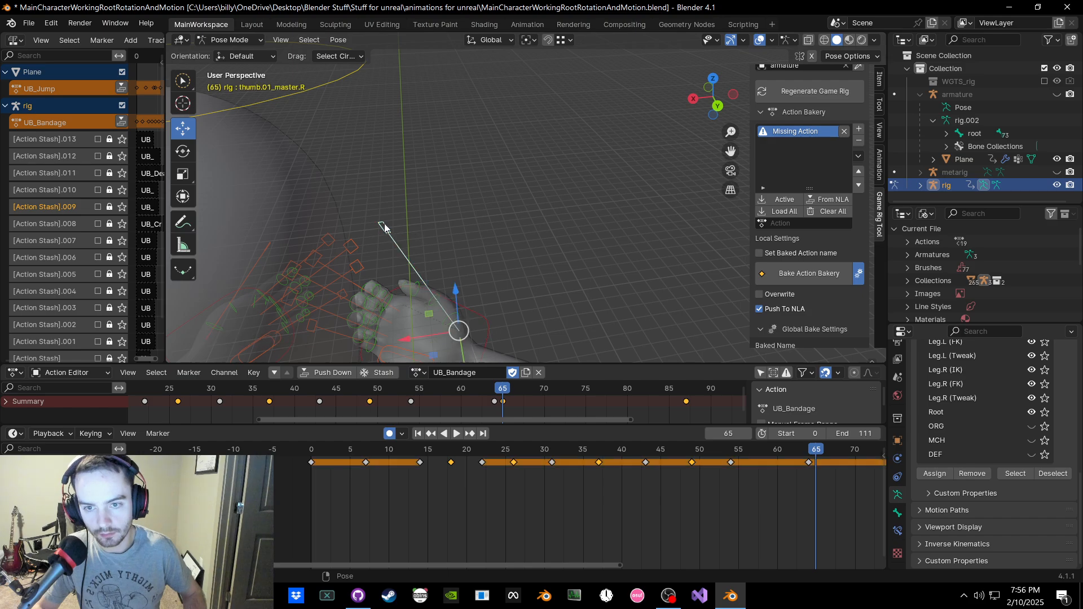
key("s")
left_click(412, 226)
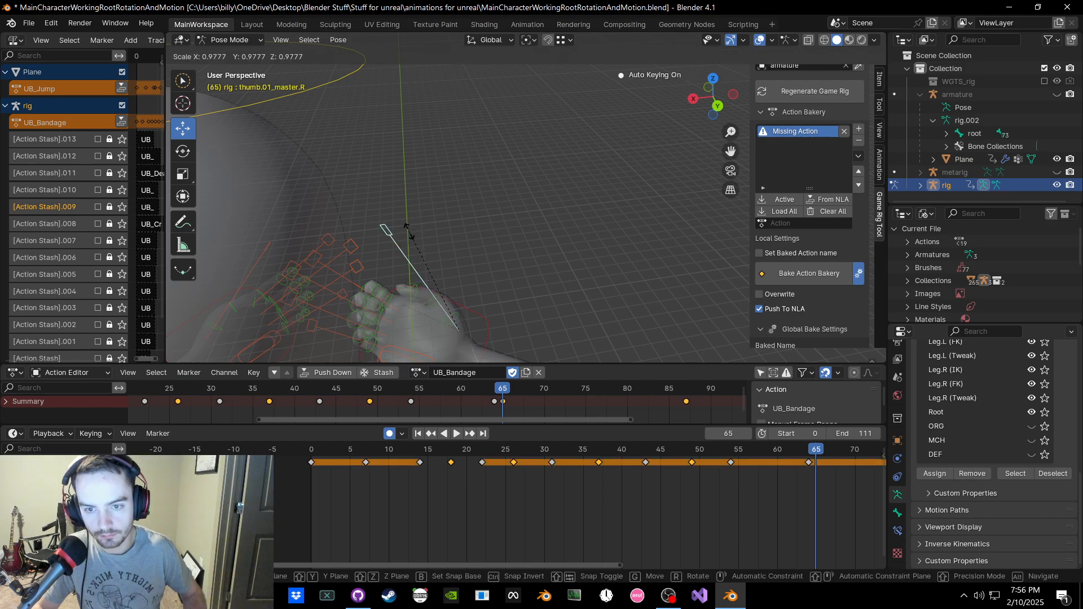
key("k")
left_click(409, 231)
left_click(458, 238)
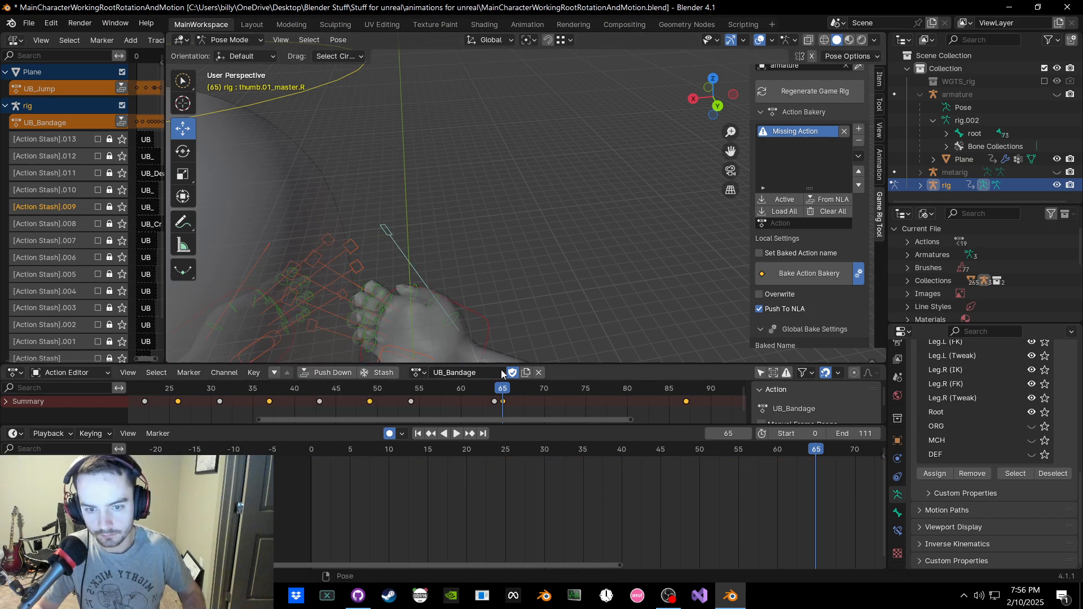
Step: Remove the frame 64 keyframe and key the whole rig at frame 65 with the left hand's fingers in view
mouse_move(496, 388)
left_mouse_down()
mouse_move(430, 395)
mouse_move(500, 399)
left_mouse_up()
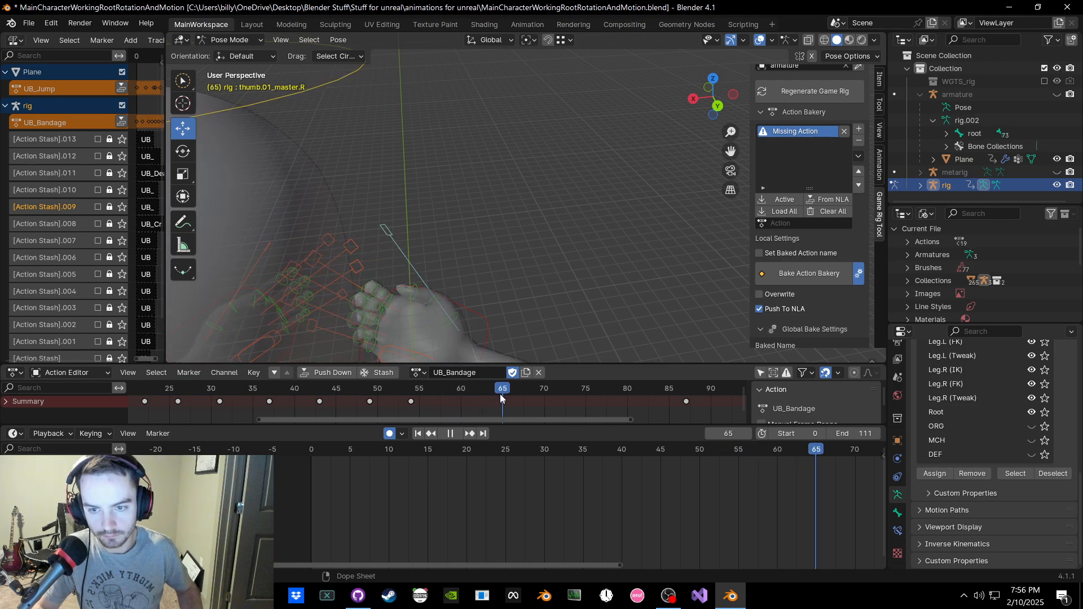
middle_click_drag(500, 313, 435, 282)
left_click(460, 203)
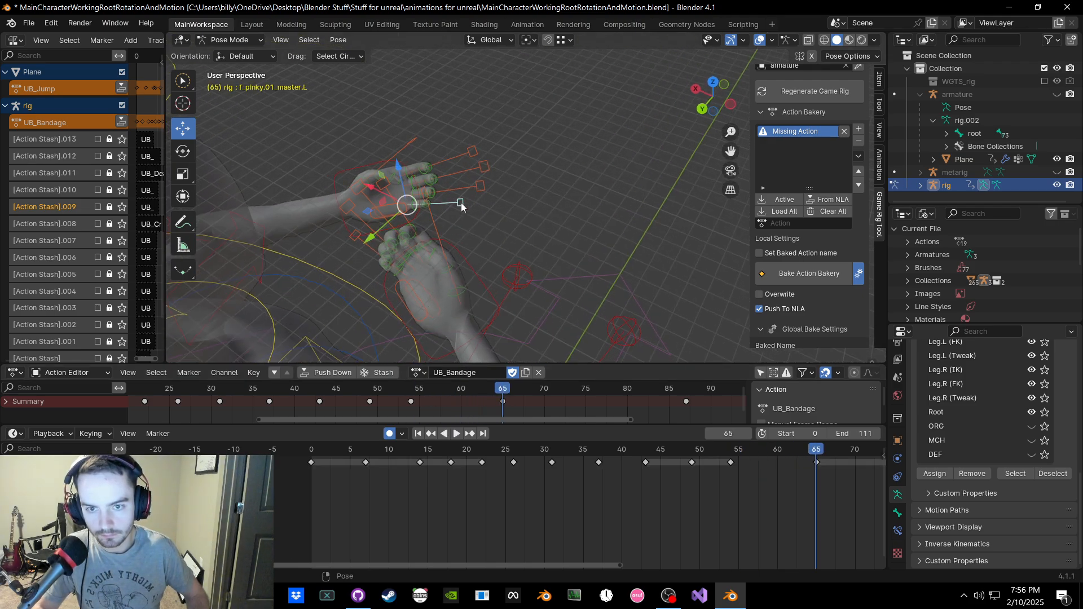
key("a")
key("k")
left_click(464, 153)
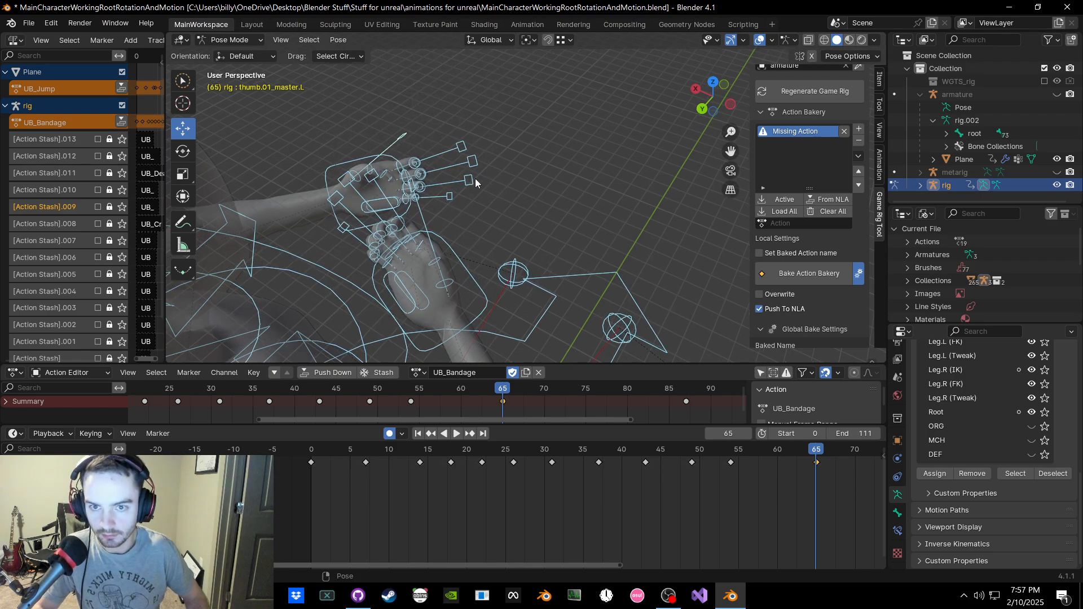
left_click(460, 197)
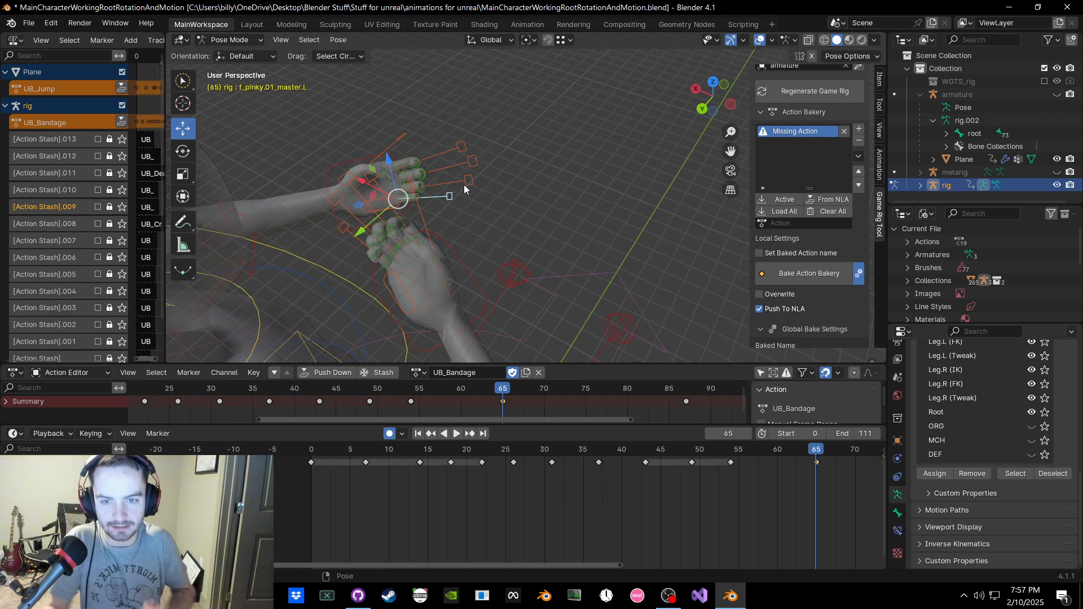
Step: Scale the left hand's finger and thumb master controls down slightly together at frame 65
left_click(401, 139, "shift")
middle_click_drag(455, 143, 495, 137)
key("s")
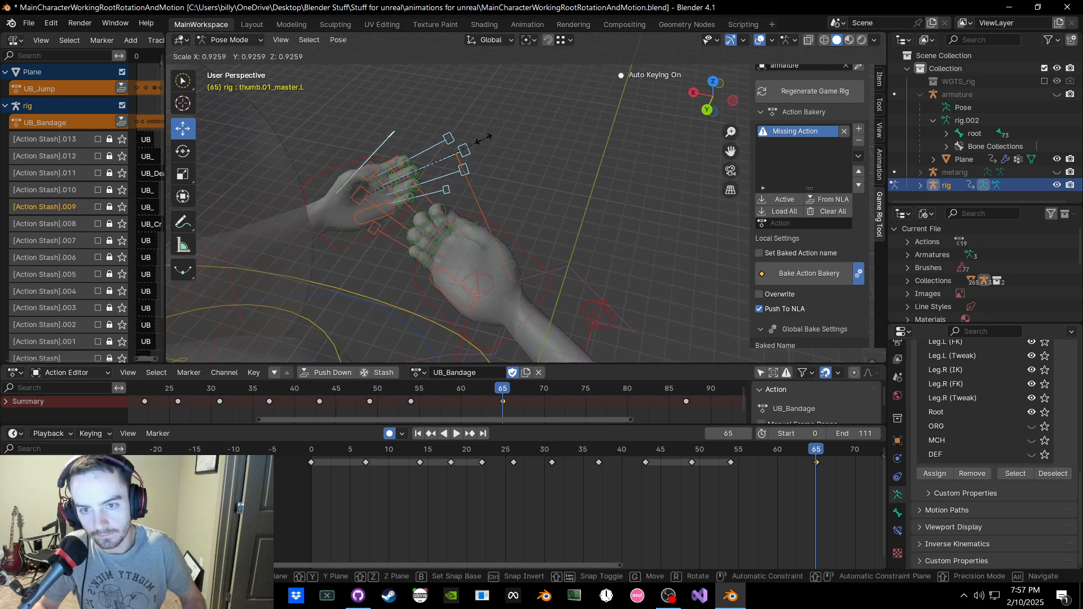
left_click(467, 145)
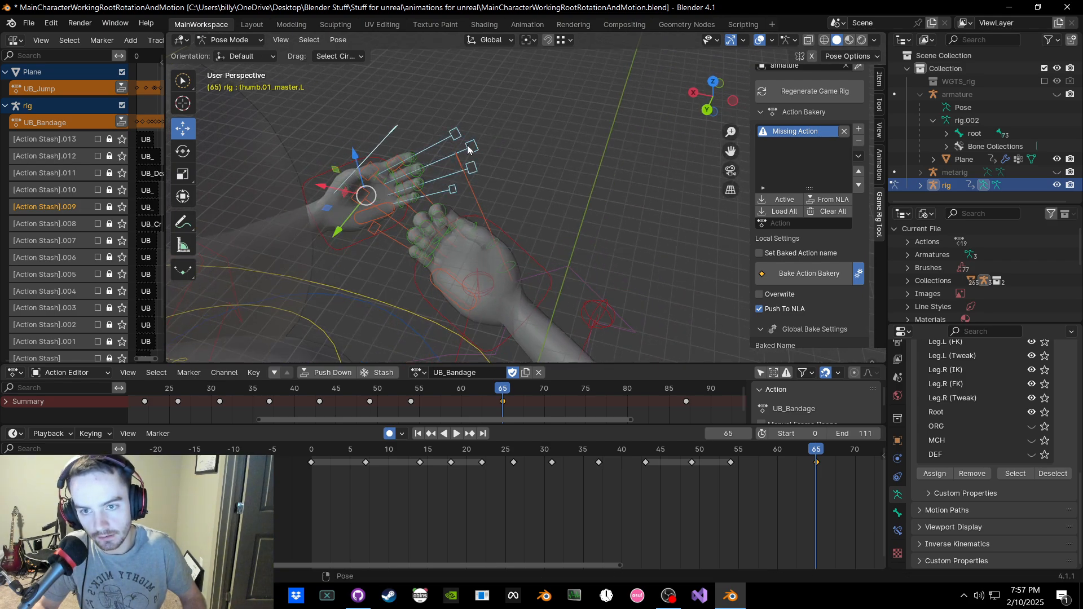
Step: Scale down the left index finger's master control at frame 65 to curl that finger further
left_click(469, 109)
middle_click_drag(469, 109, 295, 151)
middle_click_drag(512, 127, 560, 164, "shift")
scroll(514, 191, "up", 3)
scroll(557, 273, "down", 3)
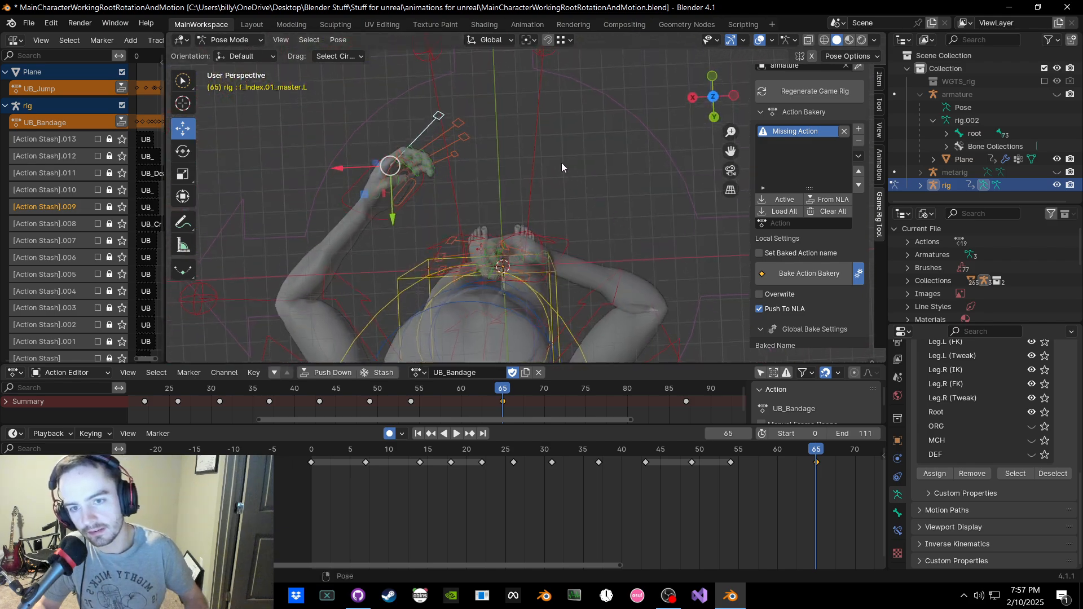
key("s")
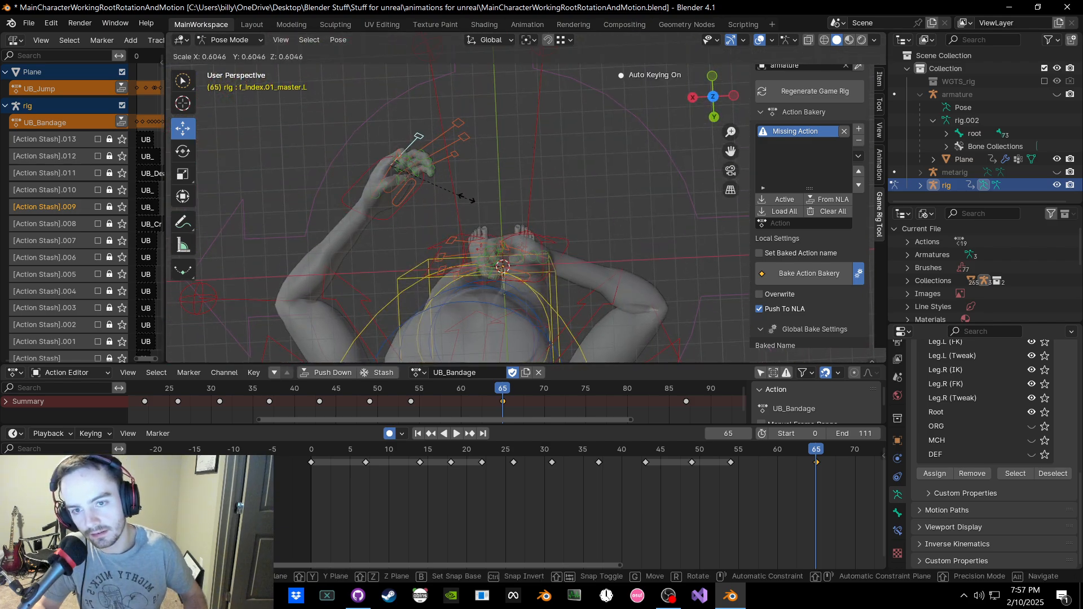
left_click(489, 181)
Step: Scale down the left hand's index, middle, ring and pinky master controls together at frame 65
middle_click_drag(490, 181, 595, 237)
middle_click_drag(479, 479, 551, 479)
middle_click_drag(367, 248, 435, 231)
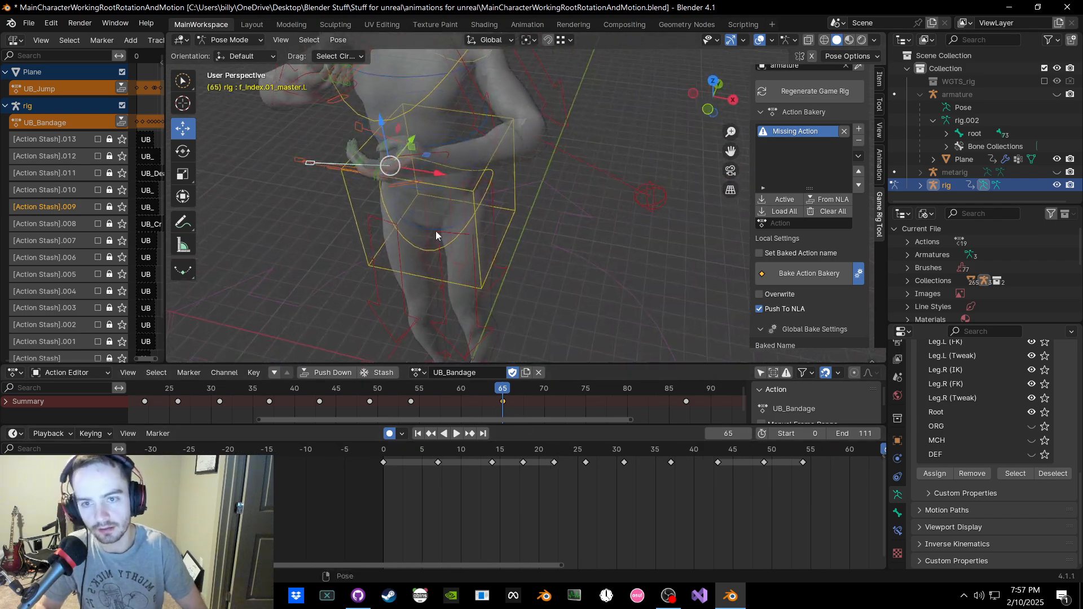
scroll(353, 150, "up", 3)
middle_click_drag(353, 150, 404, 91)
scroll(337, 168, "up", 3)
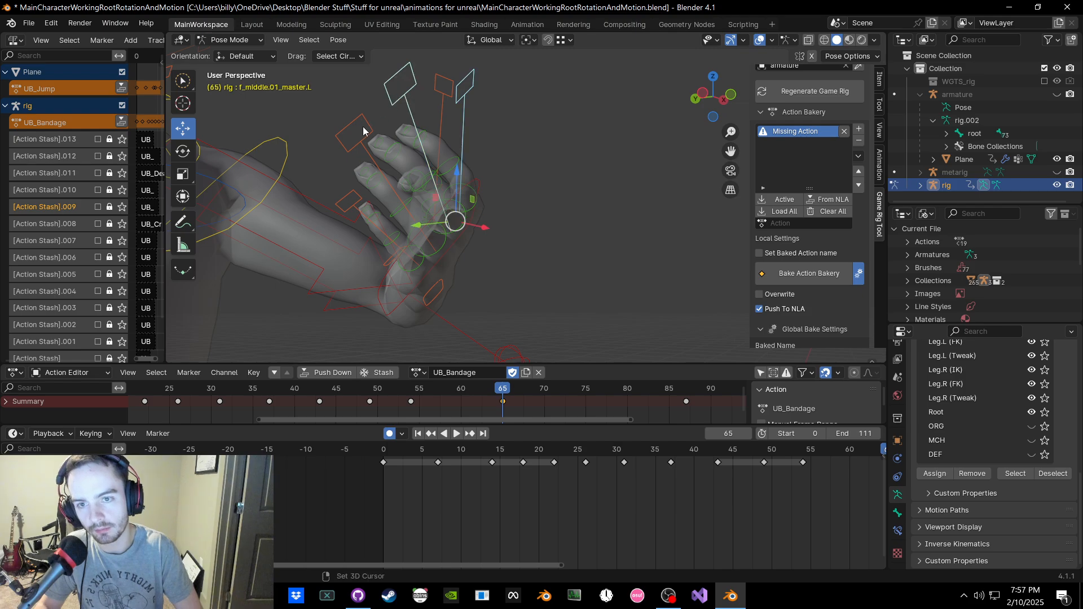
middle_click_drag(353, 209, 574, 154)
key("s")
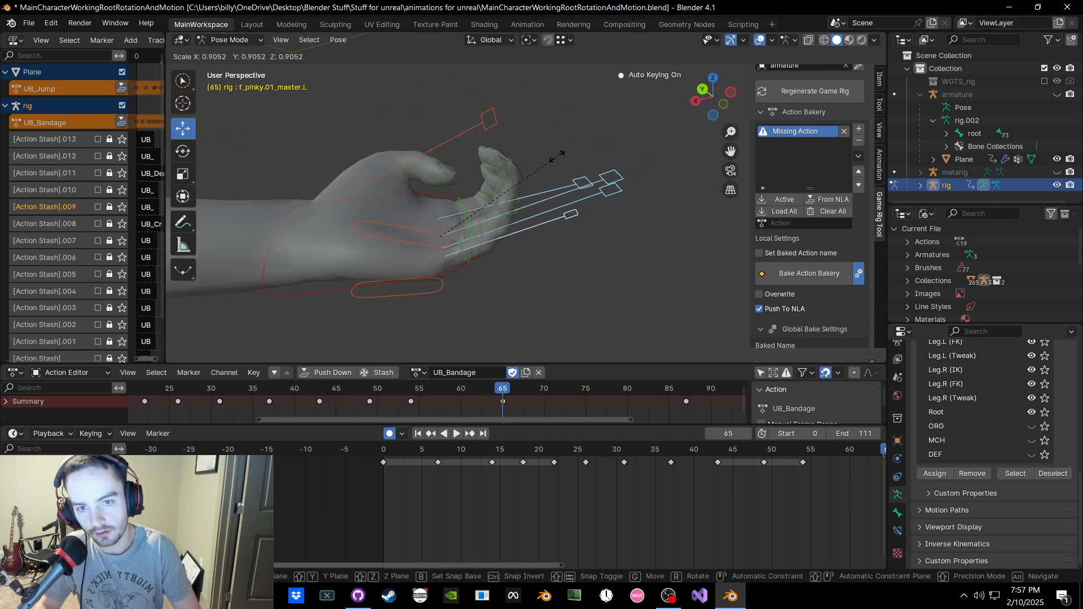
left_click(529, 160)
Step: Rotate the first bones of the left pinky and ring fingers inward toward the palm at frame 65
middle_click_drag(475, 229, 534, 221)
left_click(485, 232)
left_click(484, 240)
key("r")
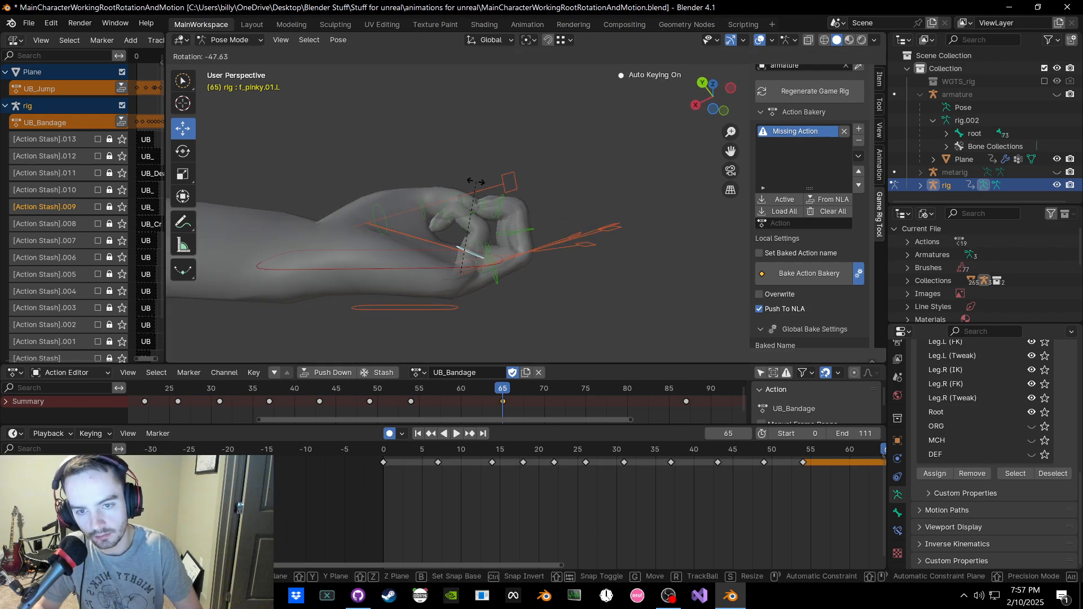
left_click(451, 195)
middle_click_drag(453, 199, 483, 240)
left_click(492, 259)
middle_click_drag(499, 287, 553, 256)
key("r")
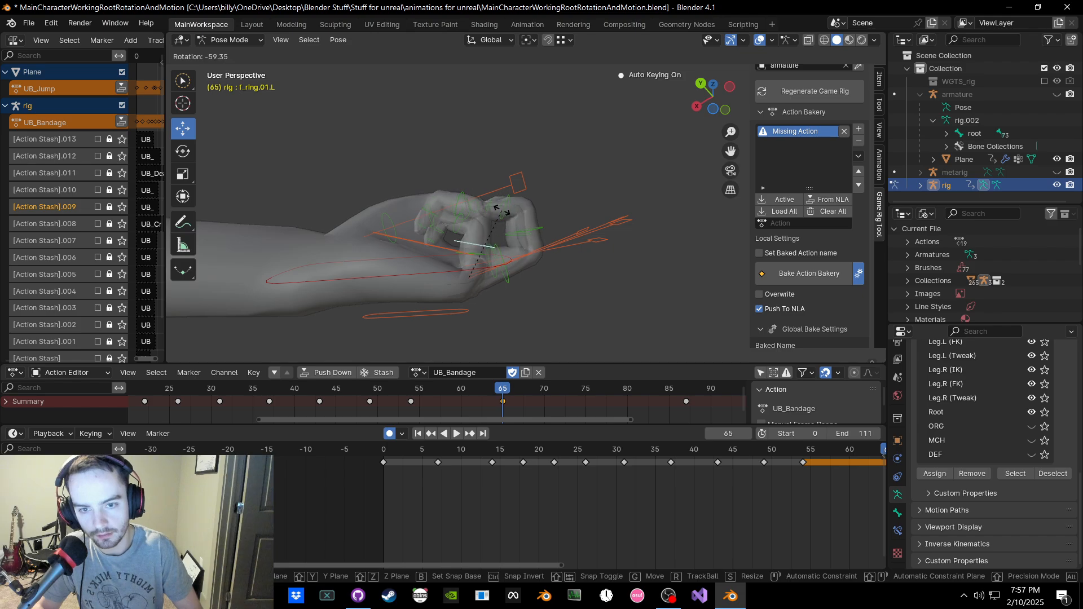
left_click(496, 212)
Step: Rotate the first bones of the left middle and index fingers inward to close the fist at frame 65
middle_click_drag(493, 210, 593, 247)
left_click(510, 266)
key("r")
left_click(500, 207)
middle_click_drag(501, 207, 599, 265)
left_click(510, 212)
left_click(510, 251)
key("r")
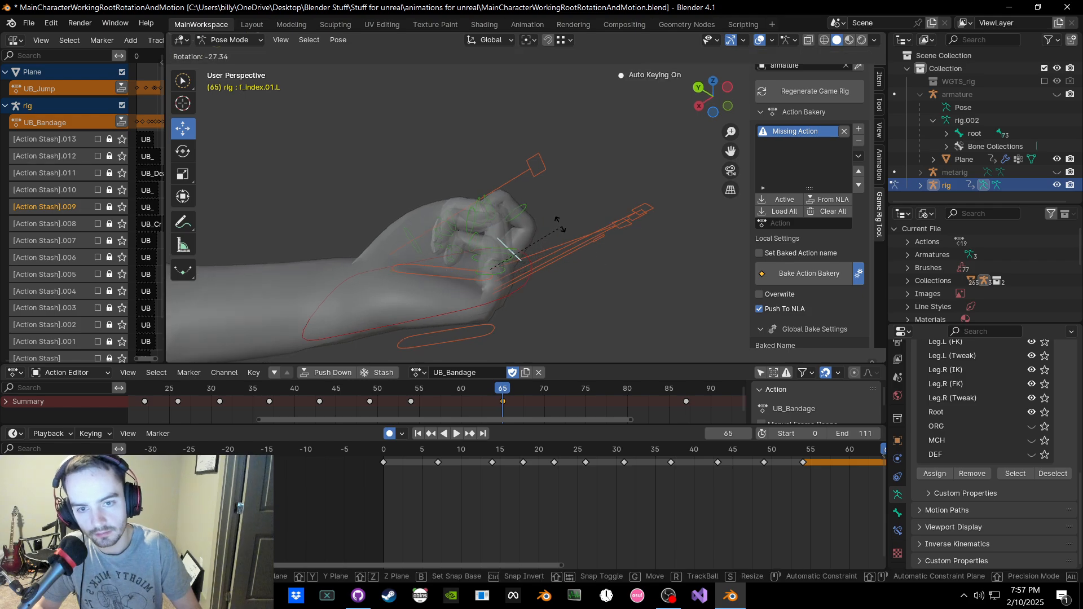
left_click(525, 211)
Step: Scale the left thumb's master control down slightly and rotate it to fit the closed fingers at frame 65
mouse_move(523, 212)
middle_mouse_down()
mouse_move(453, 330)
mouse_move(531, 272)
mouse_move(520, 208)
middle_mouse_up()
left_click(526, 203)
key("s")
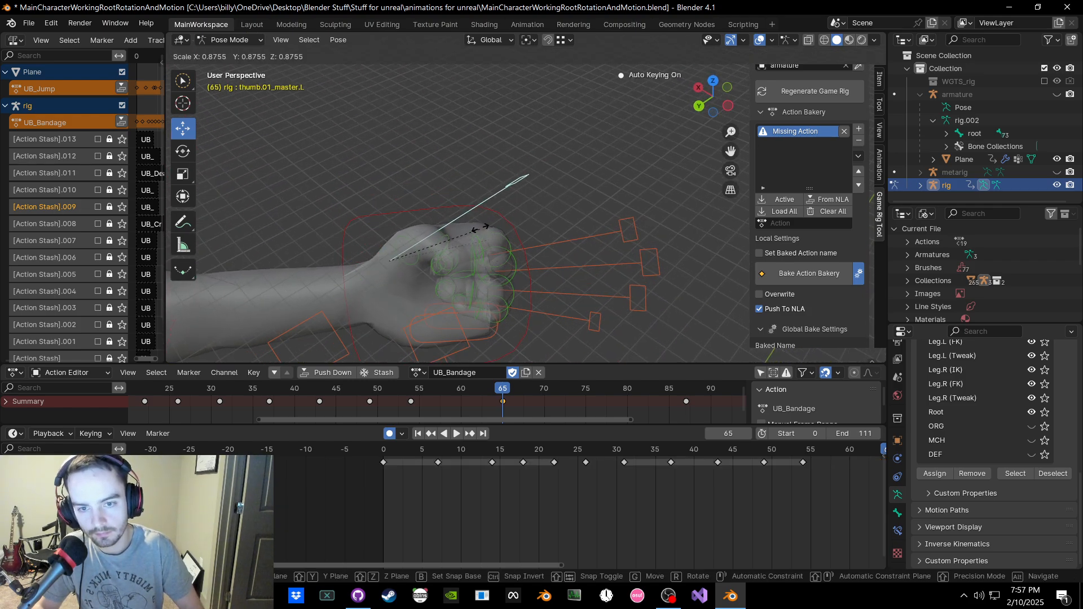
left_click(482, 222)
middle_click_drag(482, 222, 398, 241)
key("r")
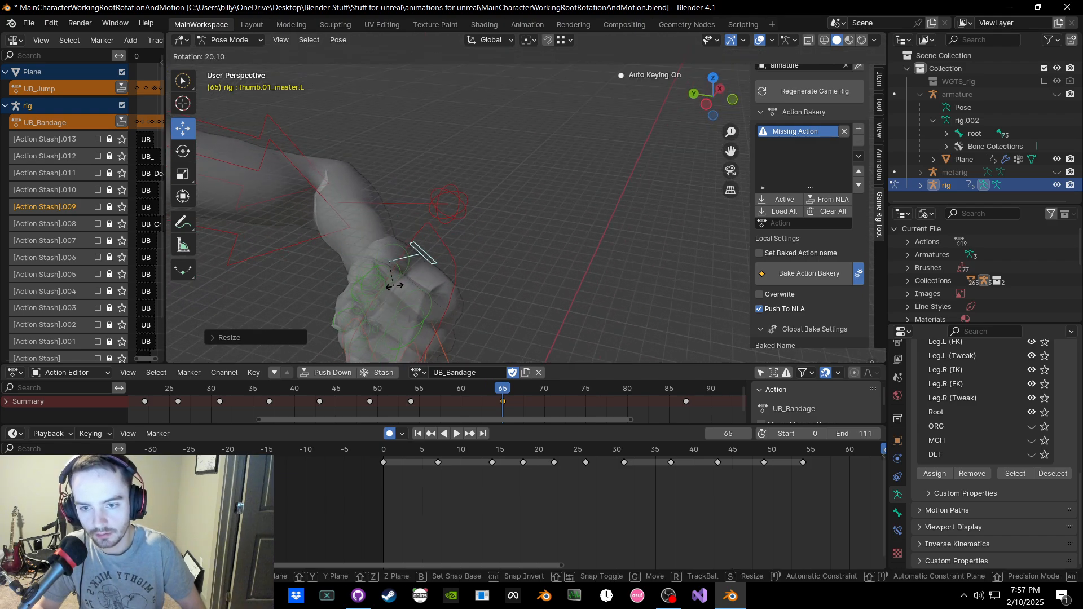
right_click(394, 285)
middle_click_drag(453, 267, 516, 346)
key("r")
left_click(389, 226)
Step: Rotate the left hand's IK control to adjust the wrist angle at frame 65
left_click(279, 161)
key("r")
left_click(309, 192)
key("r")
left_click(353, 273)
key("a")
left_click(405, 254)
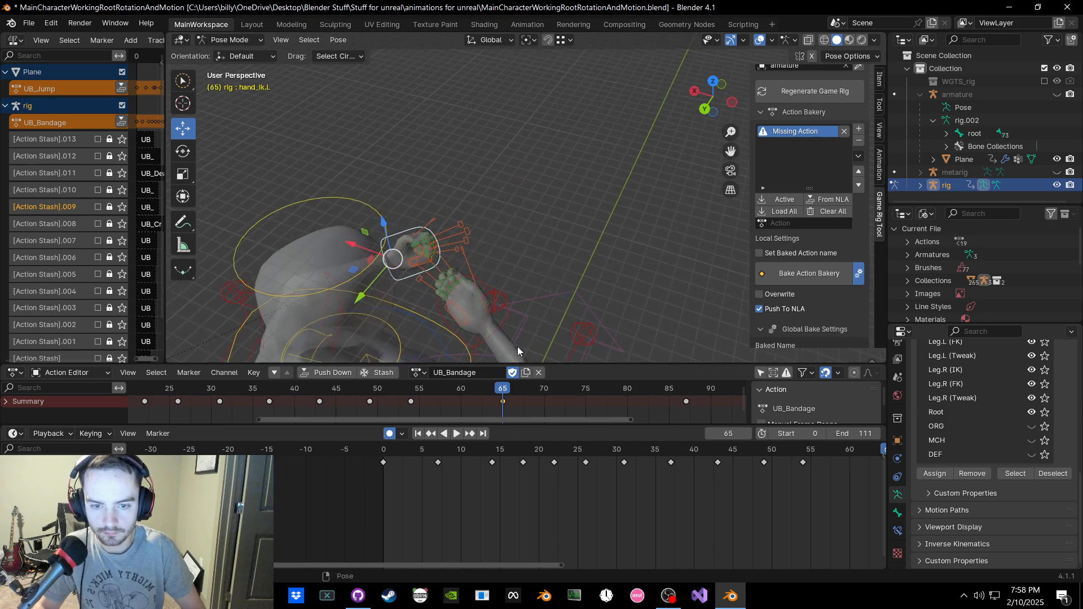
Step: Copy the pose of both hands' finger and thumb master controls from frame 65 to frame 87
left_click(527, 390)
key("space")
left_click_drag(543, 394, 609, 393)
middle_click_drag(545, 335, 540, 336, "shift")
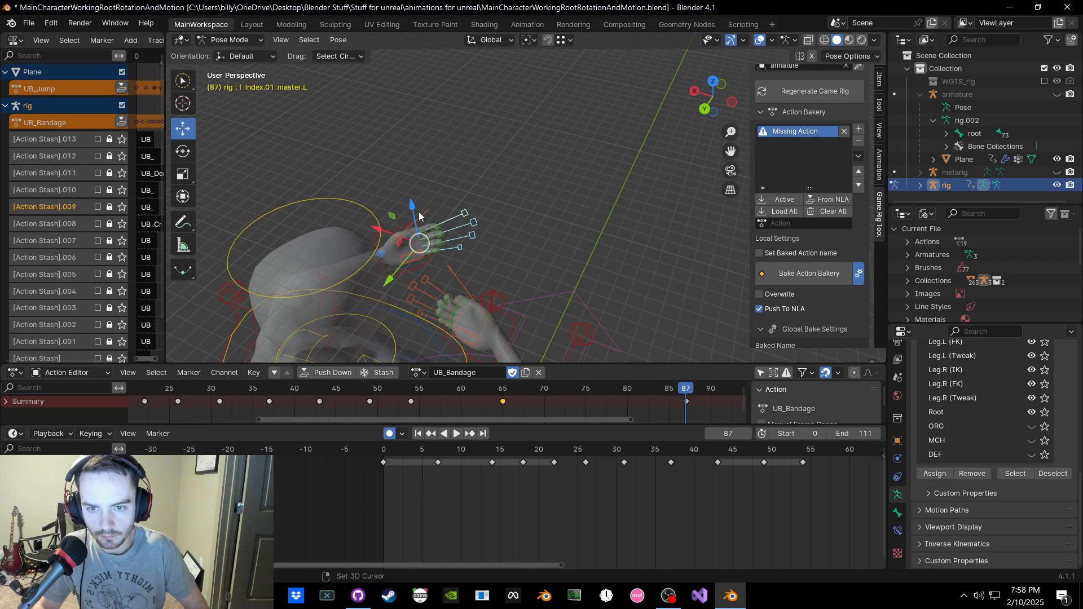
left_click(445, 274)
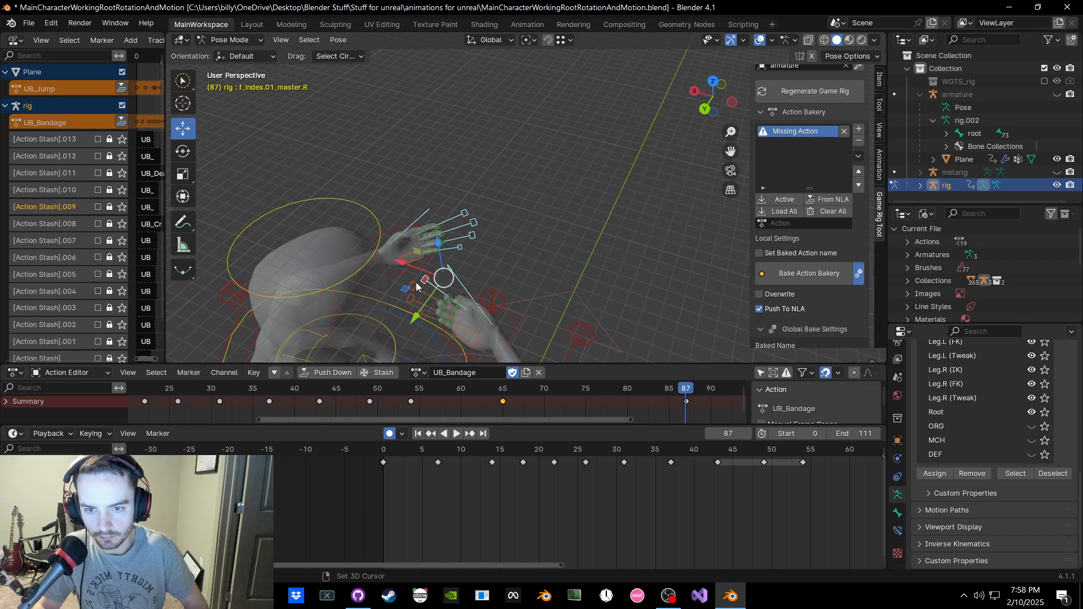
left_click(412, 285, "shift")
left_click(411, 299, "shift")
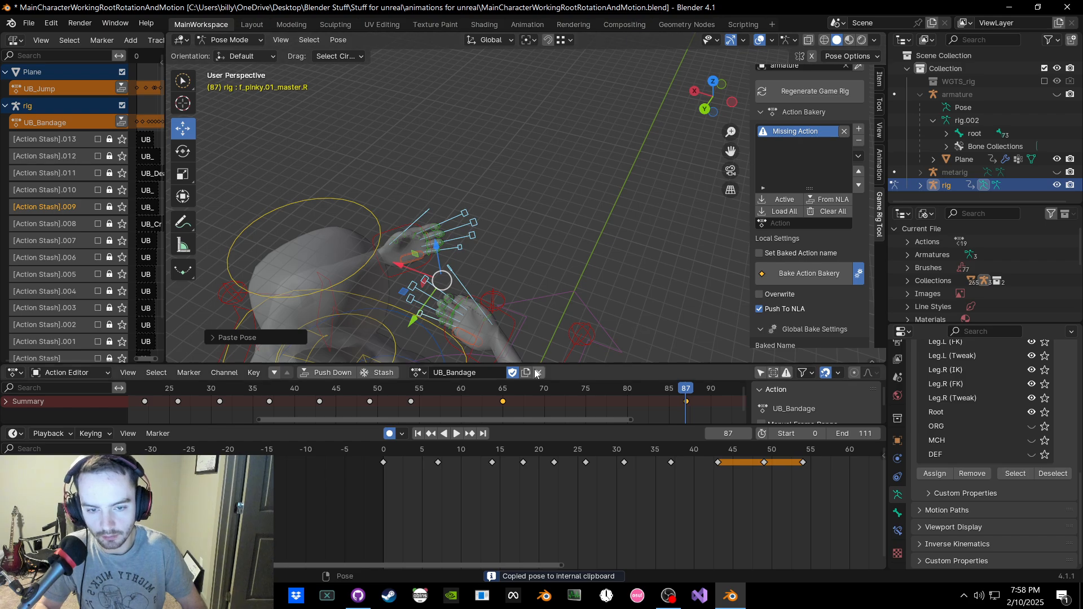
left_click(499, 386)
left_click(686, 389)
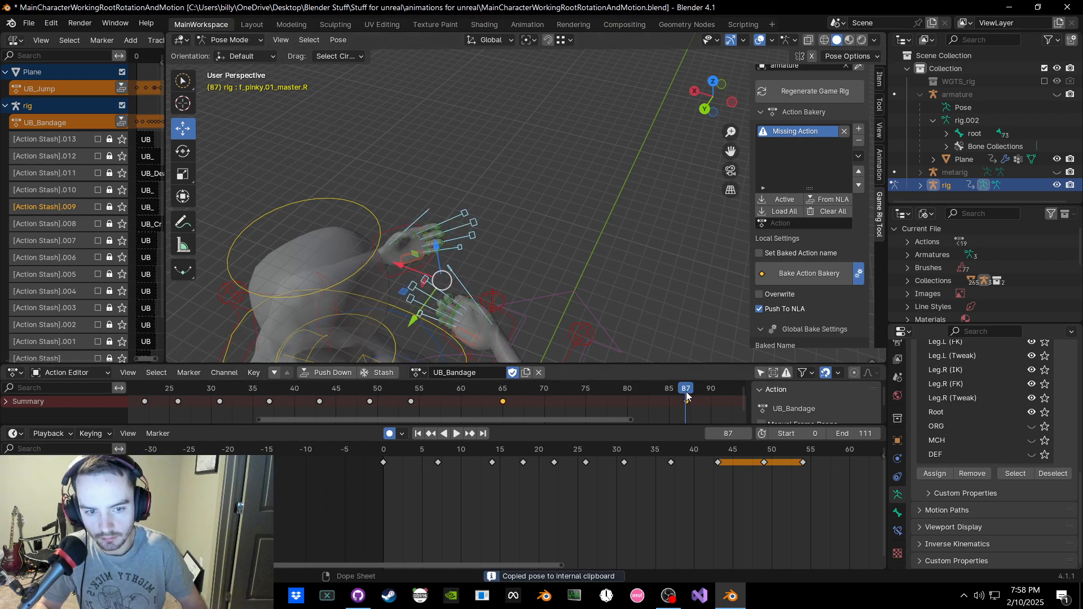
Step: Insert a keyframe for the whole rig at frame 87
key("a")
key("k")
left_click(638, 322)
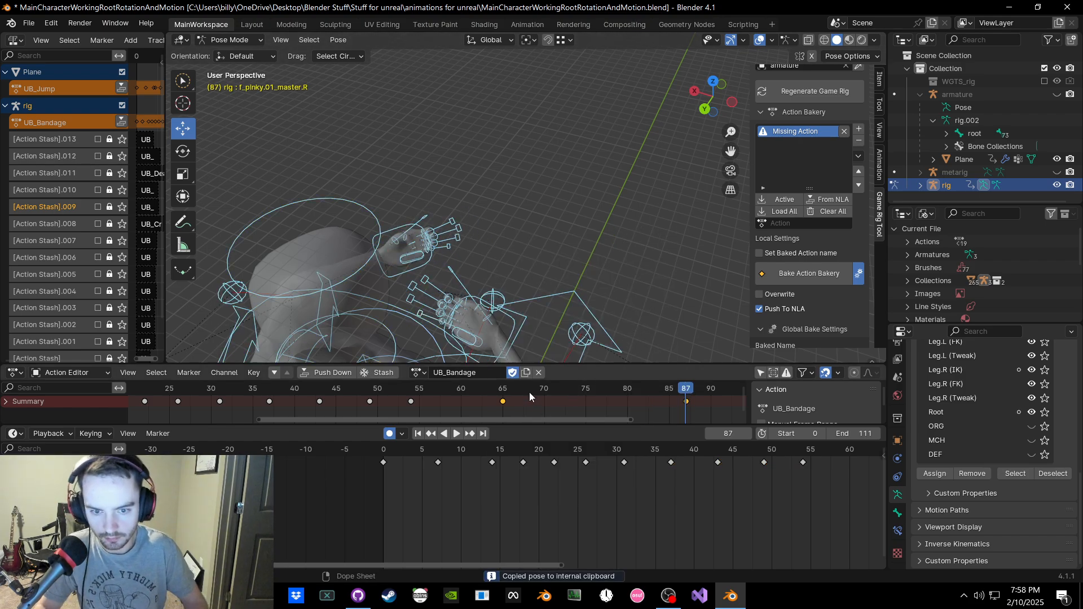
Step: Play back the UB_Bandage action and review the bandage-wrapping motion from the character's side
key("space")
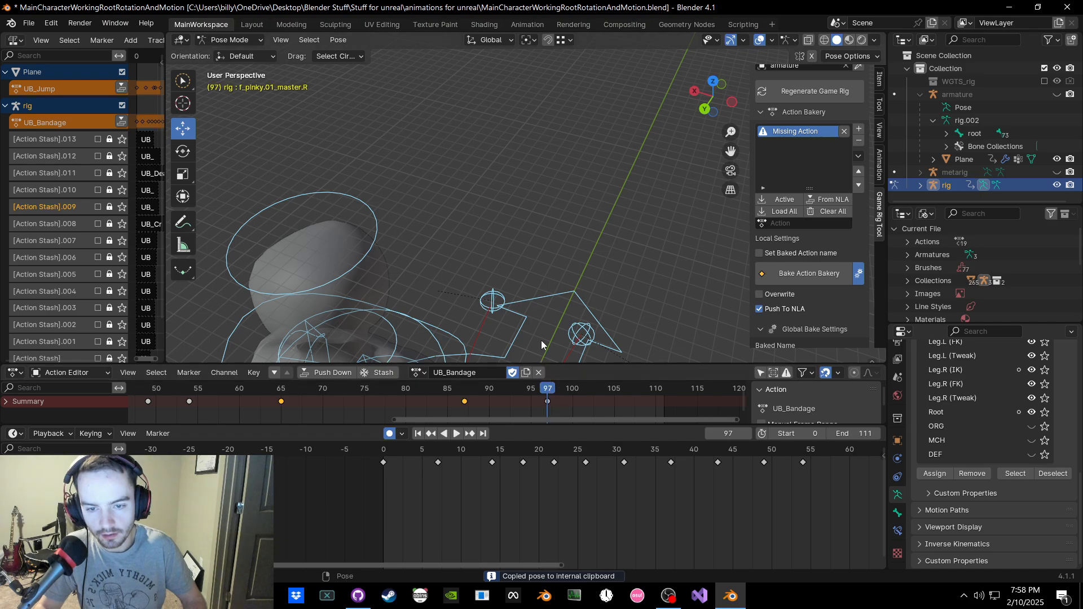
key("space")
left_click(589, 309)
middle_click_drag(621, 286, 529, 260)
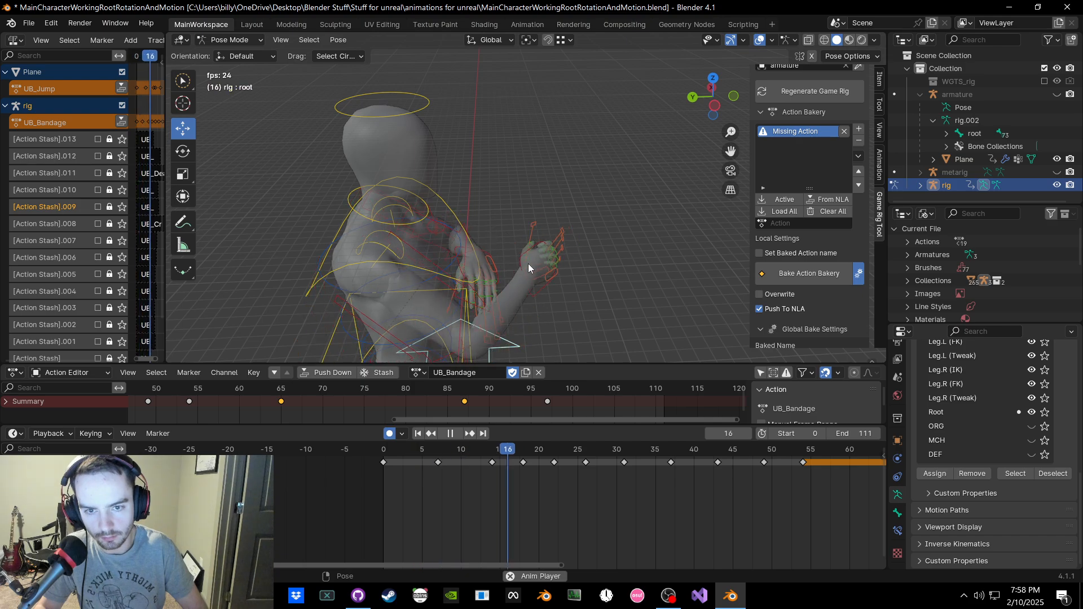
key("space")
Step: Save the blend file and close Blender
key("ctrl+s")
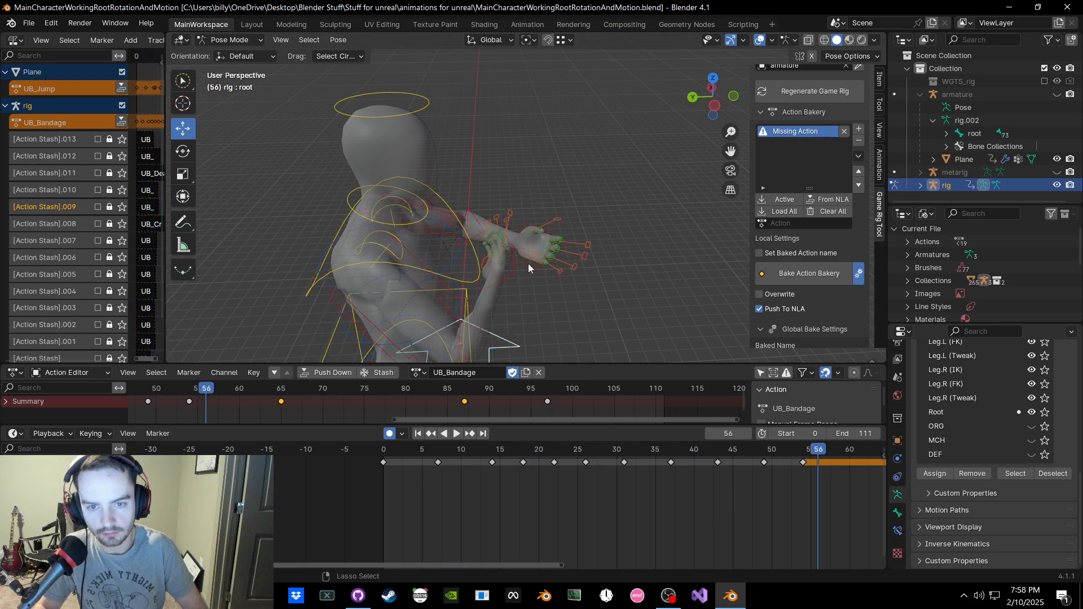
left_click(1062, 8)
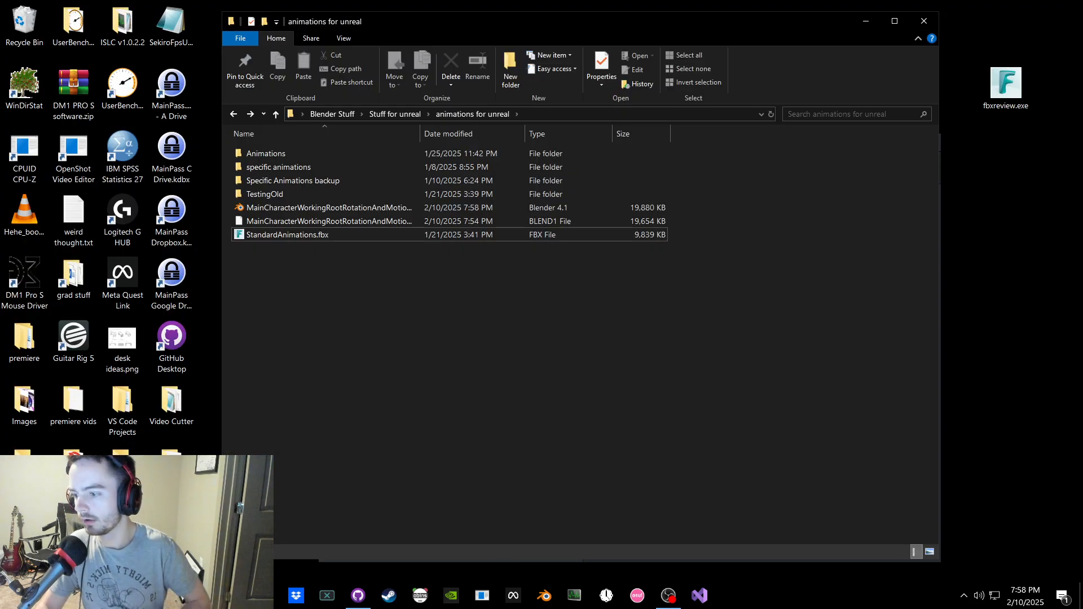